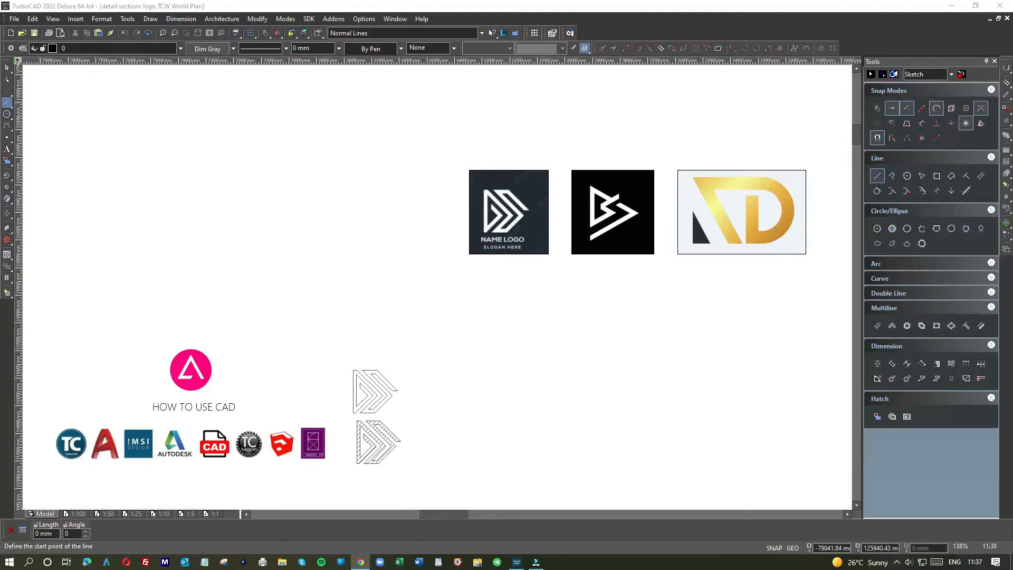
# Switch to the browser and examine the architect design logos image results for logo ideas.
pyautogui.moveTo(0, 53); pyautogui.dragTo(402, 46)
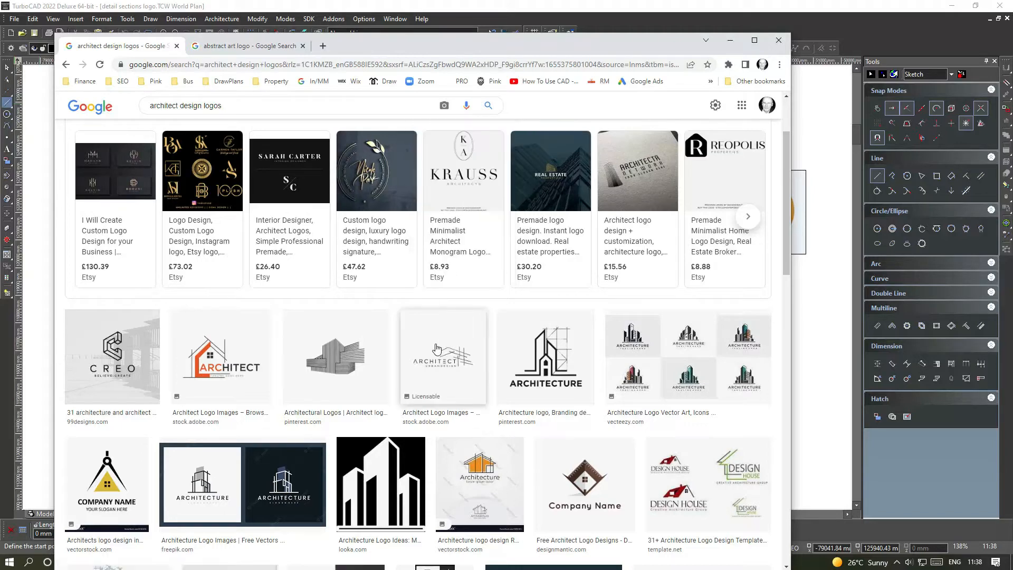
pyautogui.scroll(-1, 436, 349)
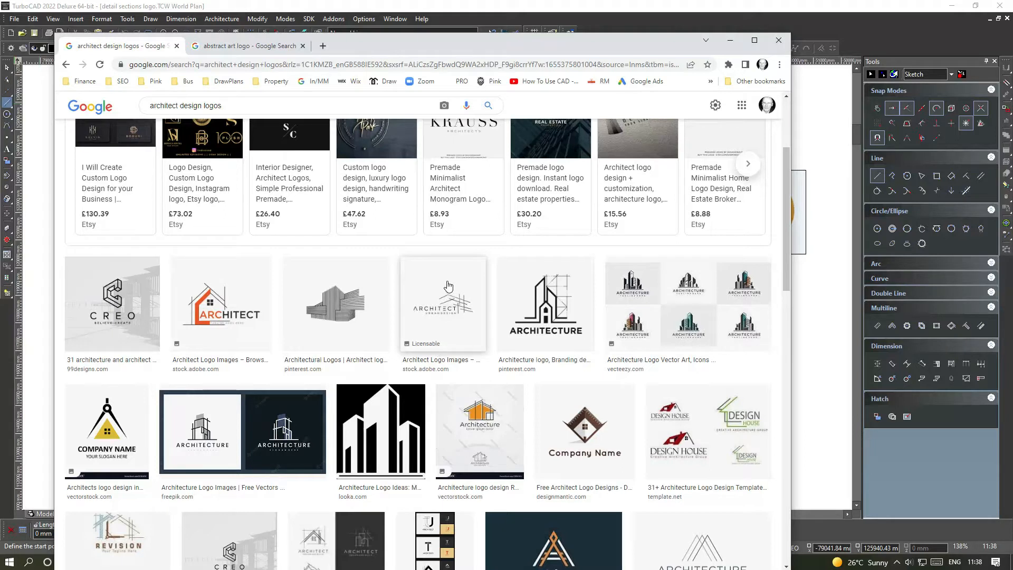
pyautogui.scroll(-5, 448, 286)
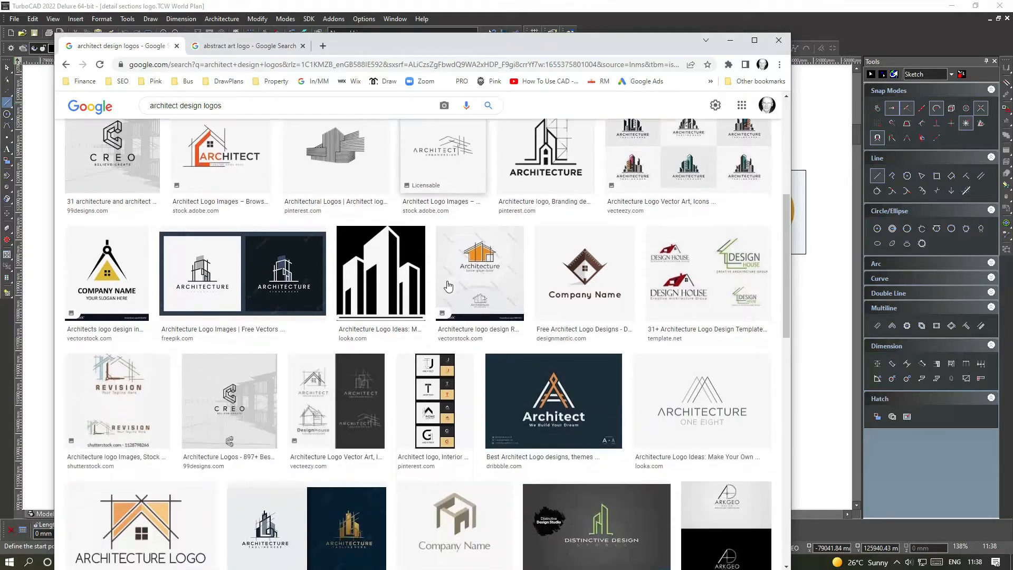
pyautogui.scroll(-2, 448, 286)
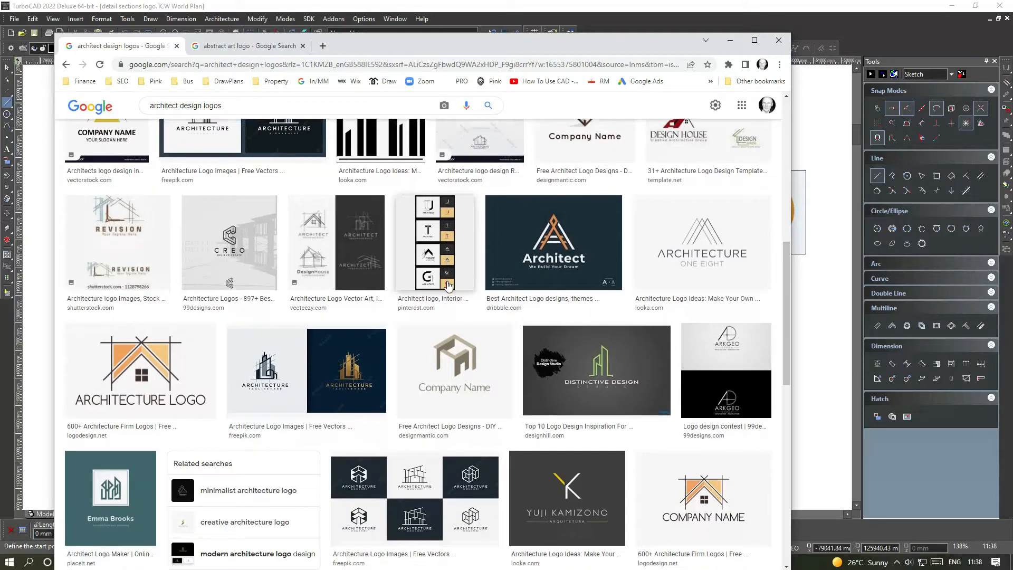
pyautogui.scroll(-3, 448, 287)
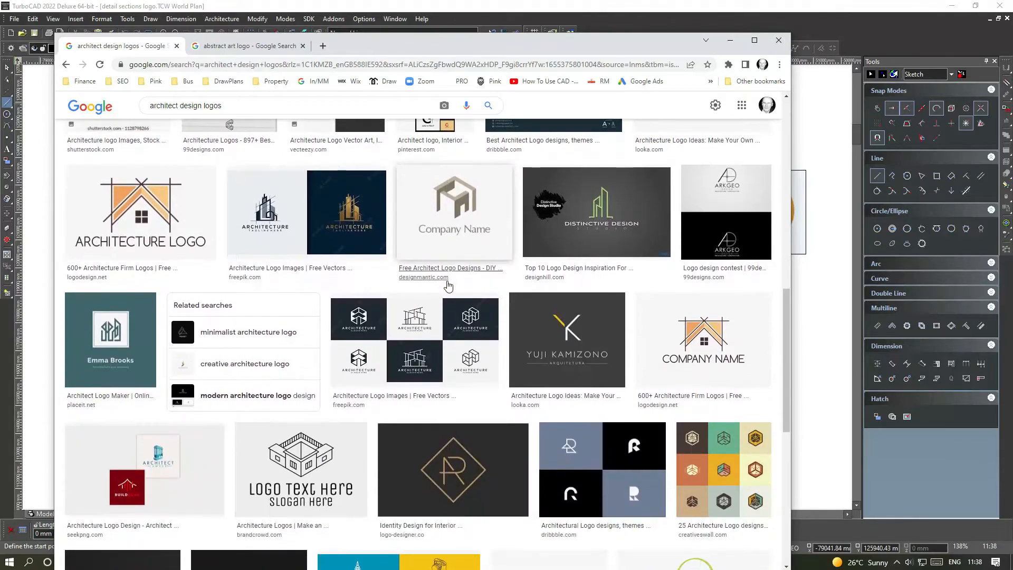
pyautogui.scroll(-5, 448, 286)
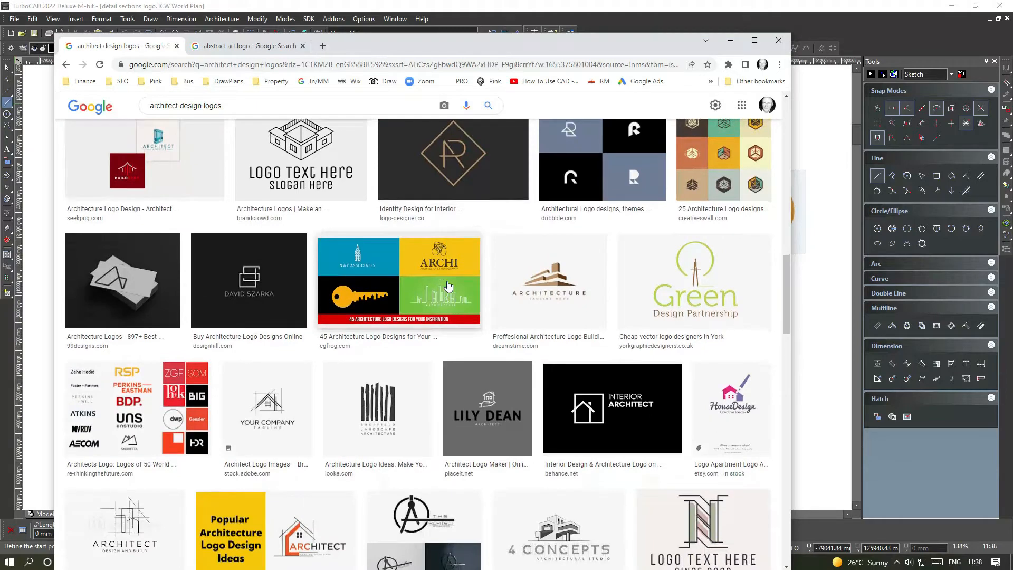
pyautogui.scroll(-2, 447, 287)
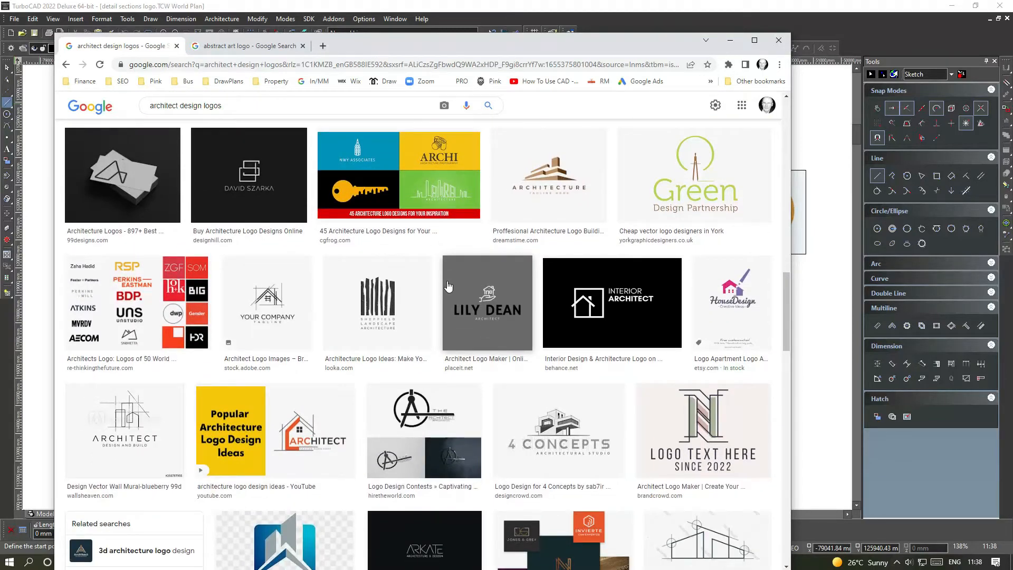
pyautogui.scroll(-6, 448, 286)
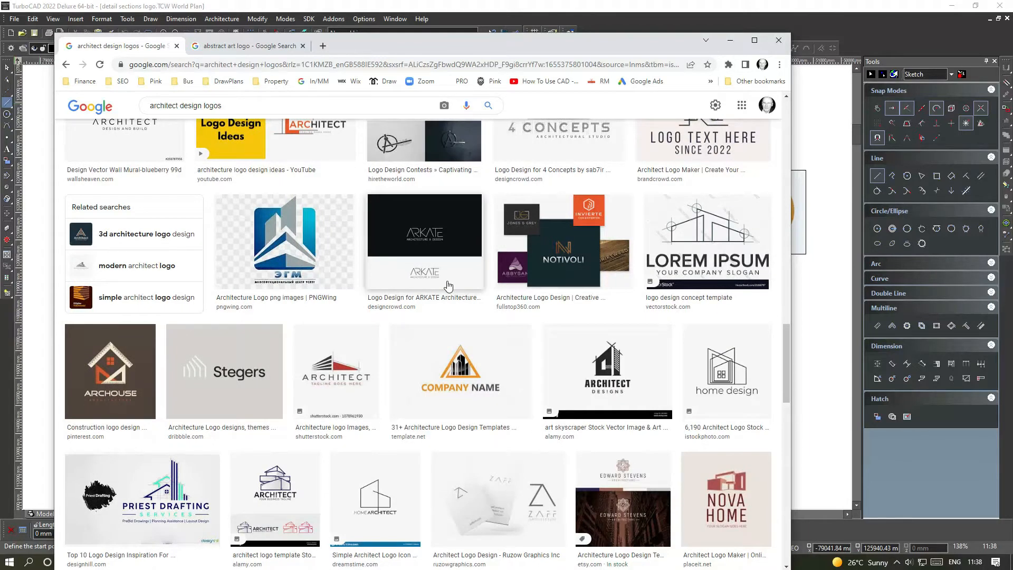
pyautogui.scroll(-2, 448, 287)
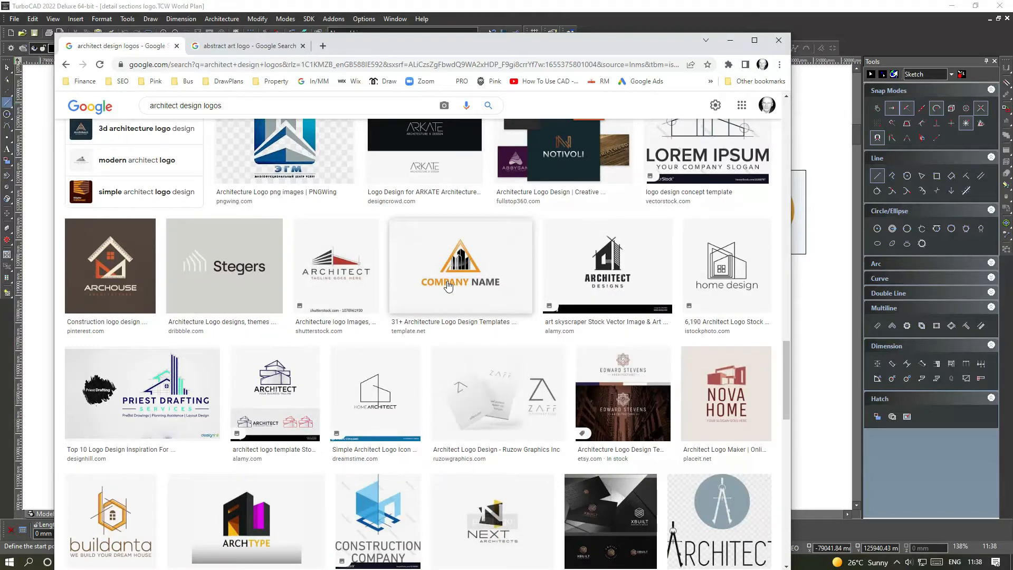
# Examine the abstract art logo image results for shapes that could be redrawn in CAD.
pyautogui.click(246, 47)
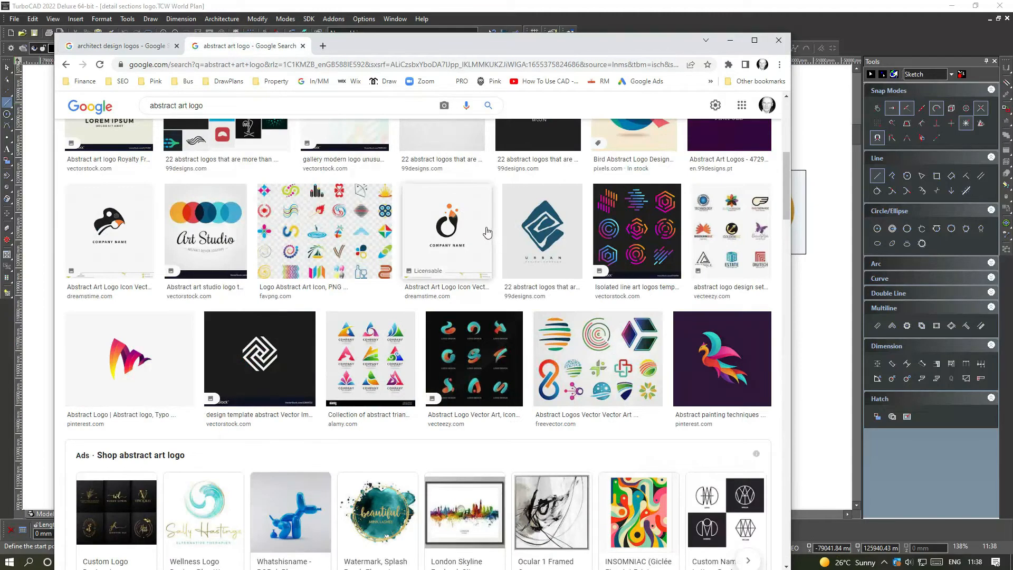
pyautogui.scroll(1, 481, 231)
pyautogui.scroll(1, 481, 231)
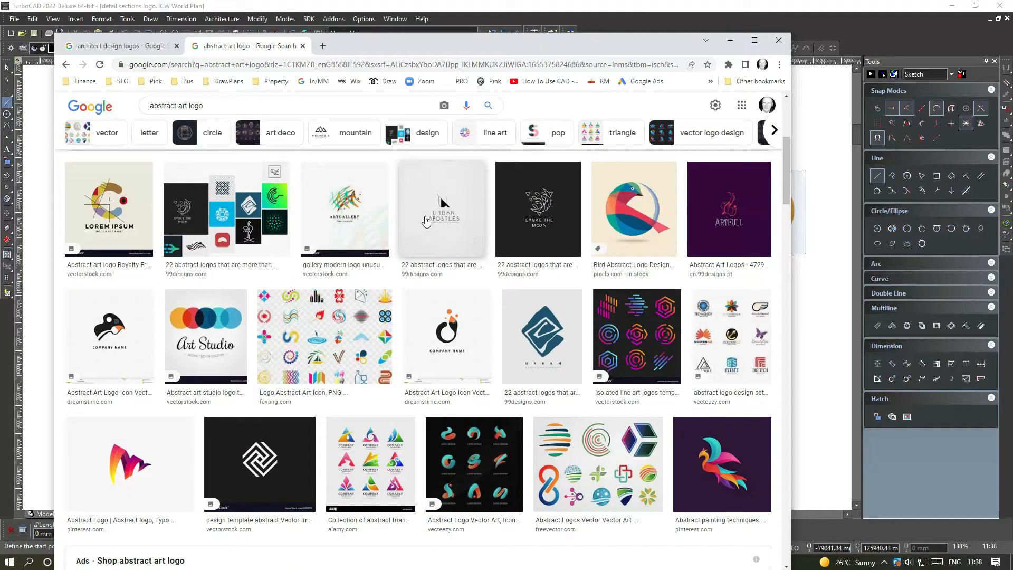
pyautogui.scroll(-2, 471, 276)
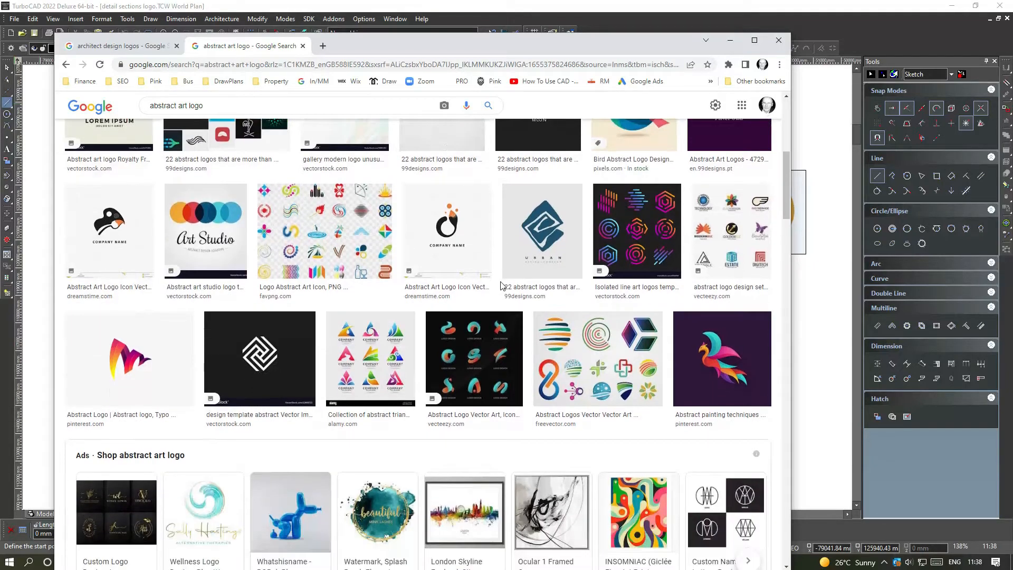
pyautogui.scroll(-3, 471, 276)
pyautogui.scroll(5, 450, 285)
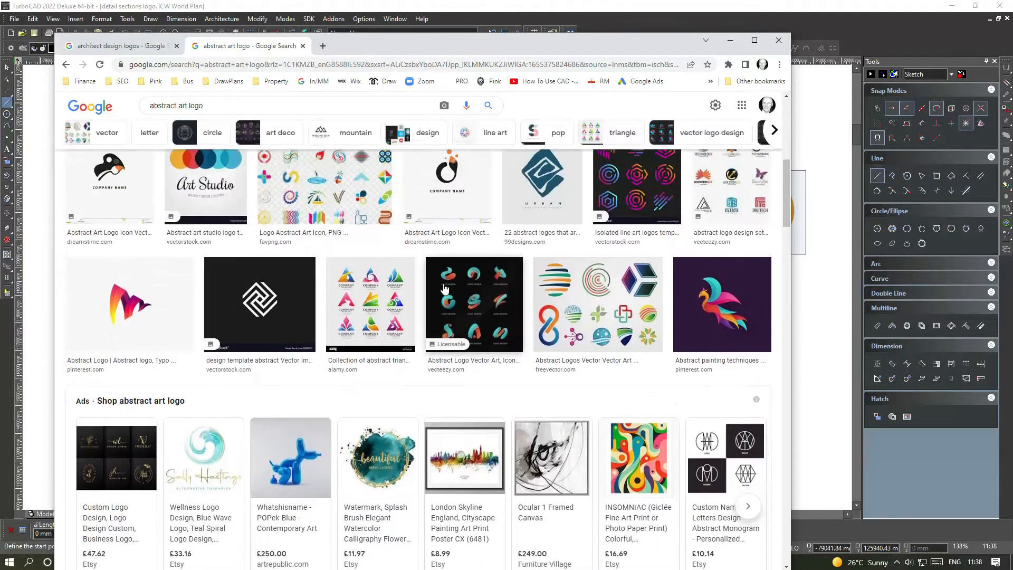
pyautogui.scroll(-6, 333, 296)
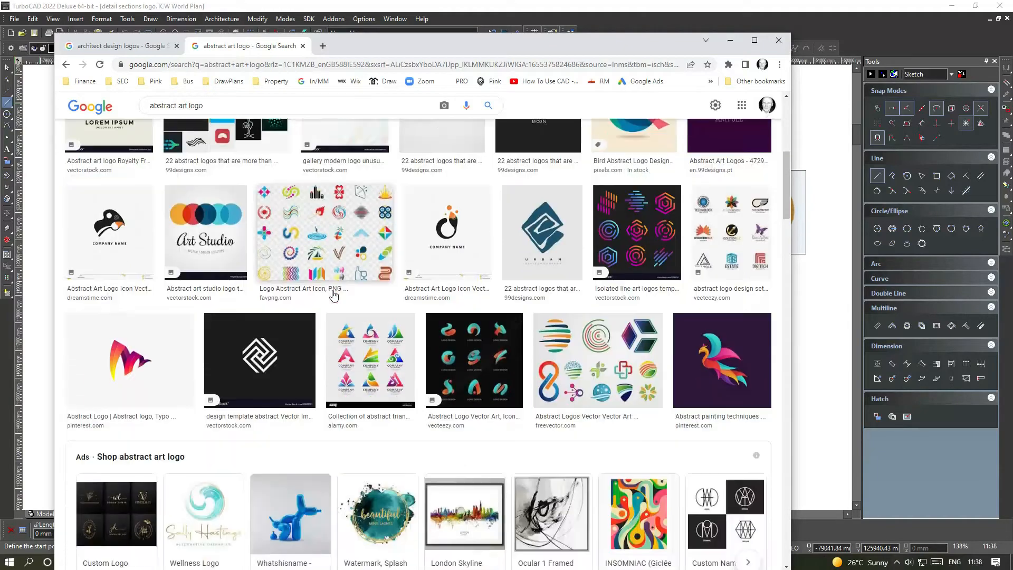
pyautogui.scroll(-6, 333, 295)
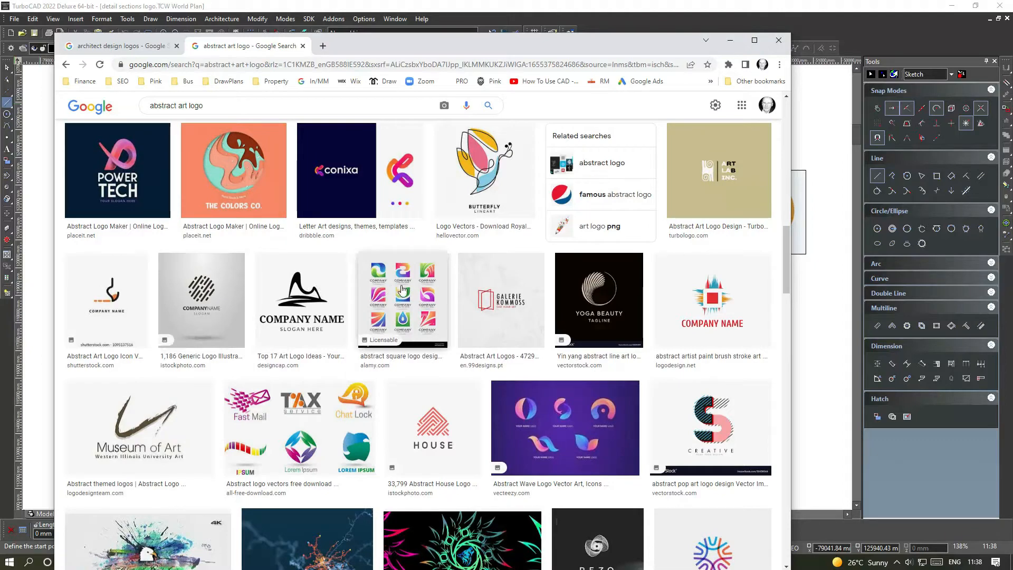
pyautogui.scroll(-1, 402, 289)
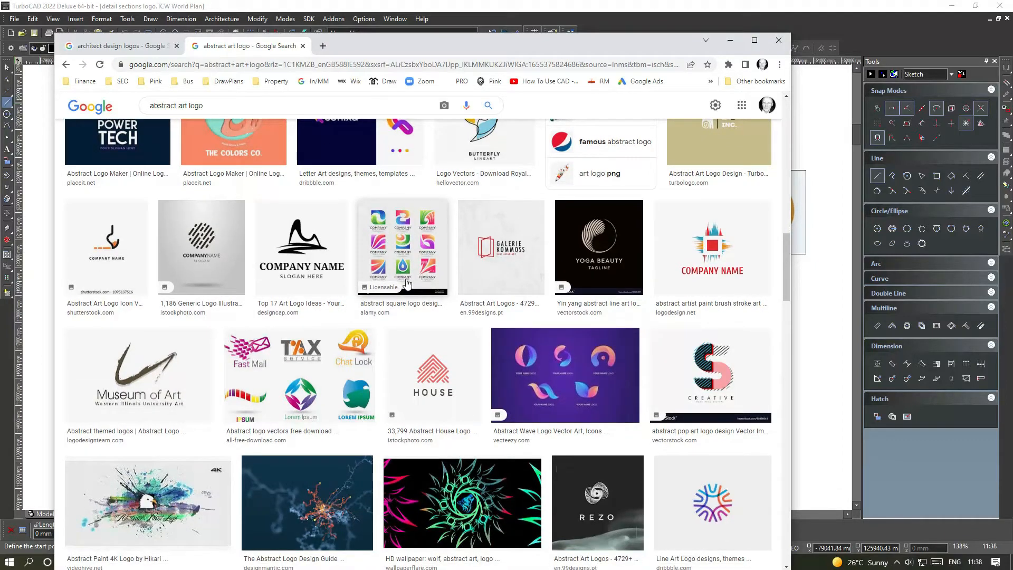
pyautogui.scroll(-3, 433, 310)
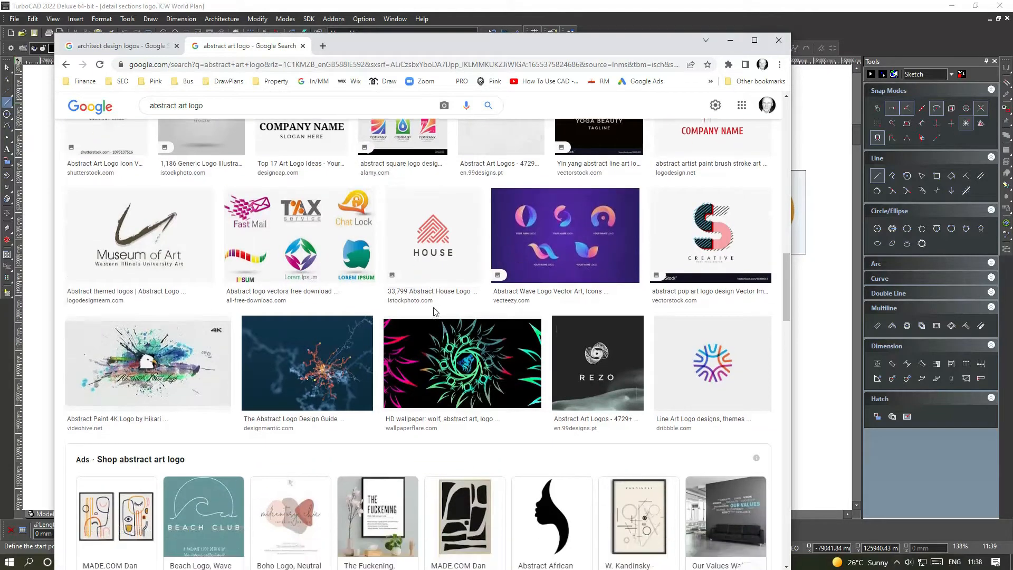
# Preview the REZO logo with its related images and return to the architect design logos results.
pyautogui.click(600, 343)
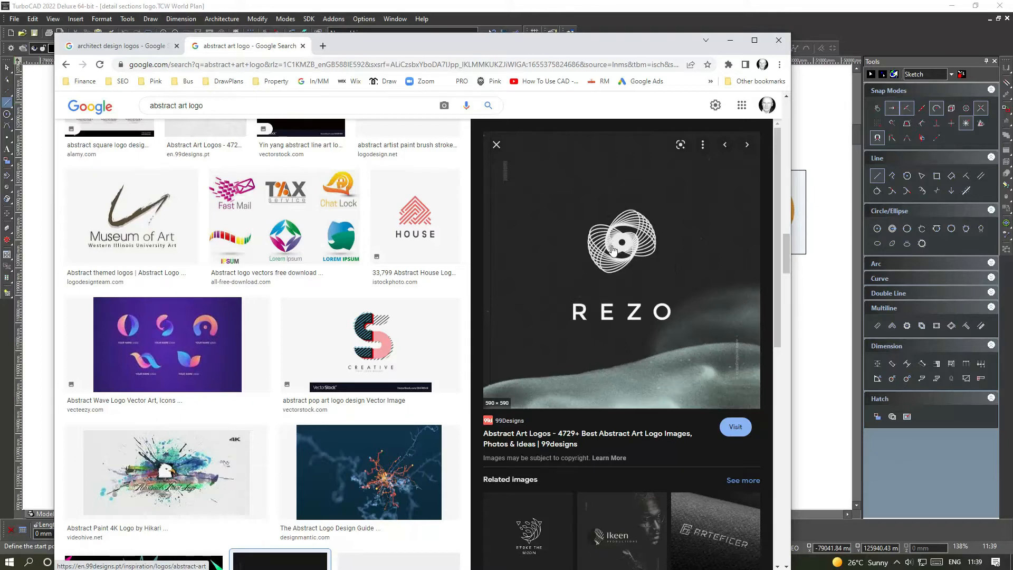
pyautogui.scroll(-2, 612, 249)
pyautogui.scroll(-1, 384, 260)
pyautogui.scroll(-6, 384, 259)
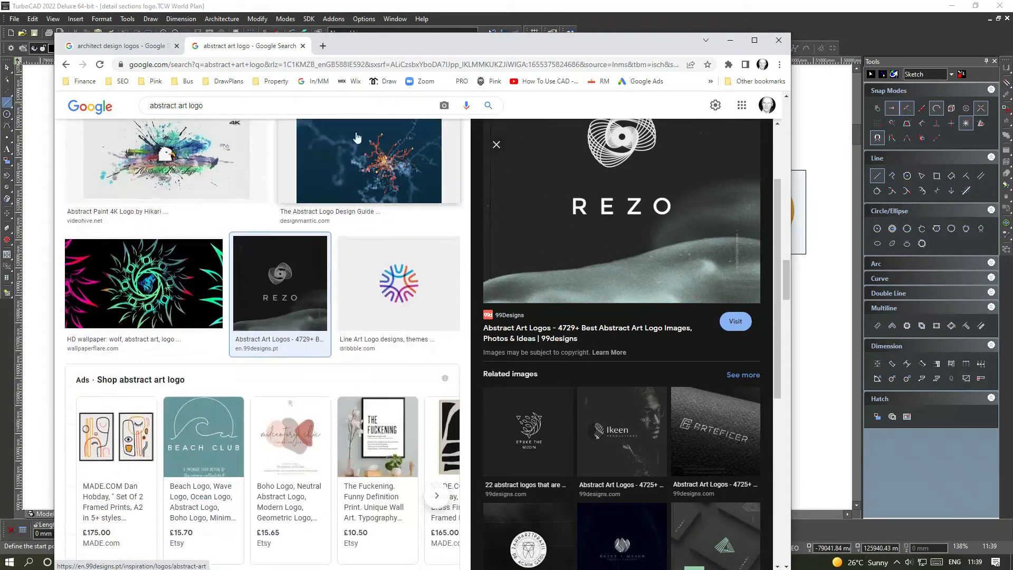
pyautogui.click(127, 46)
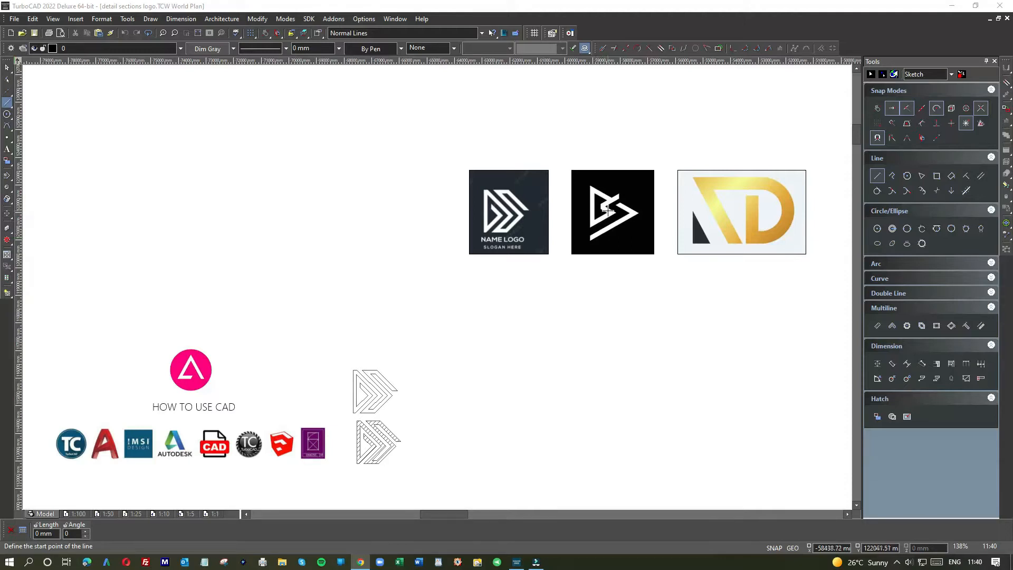
# Switch to TurboCAD and draw vertical lines down from the outer and inner upper corners of the black logo's triangle, past the image's lower edge.
pyautogui.scroll(3, 631, 210)
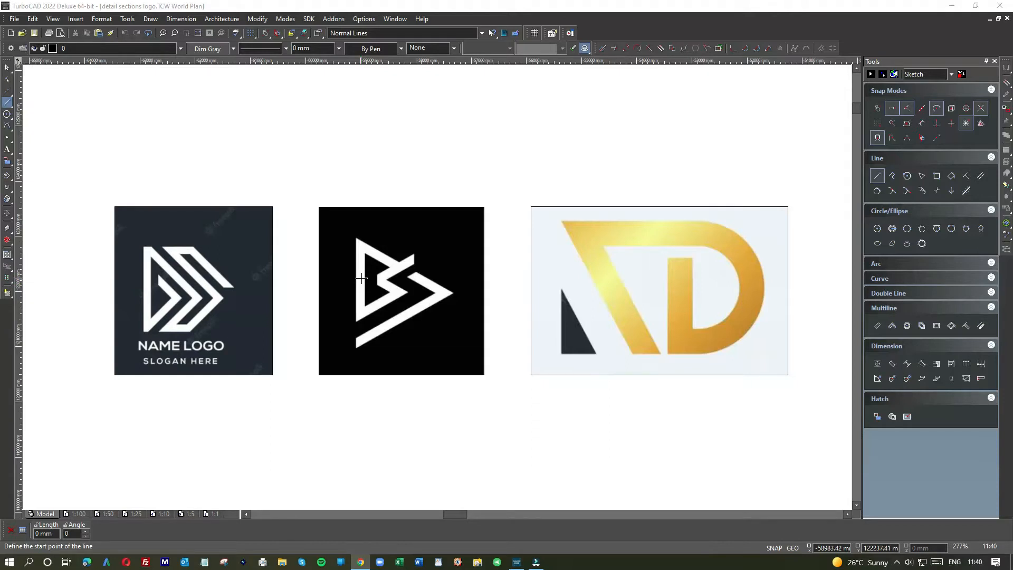
pyautogui.scroll(1, 362, 277)
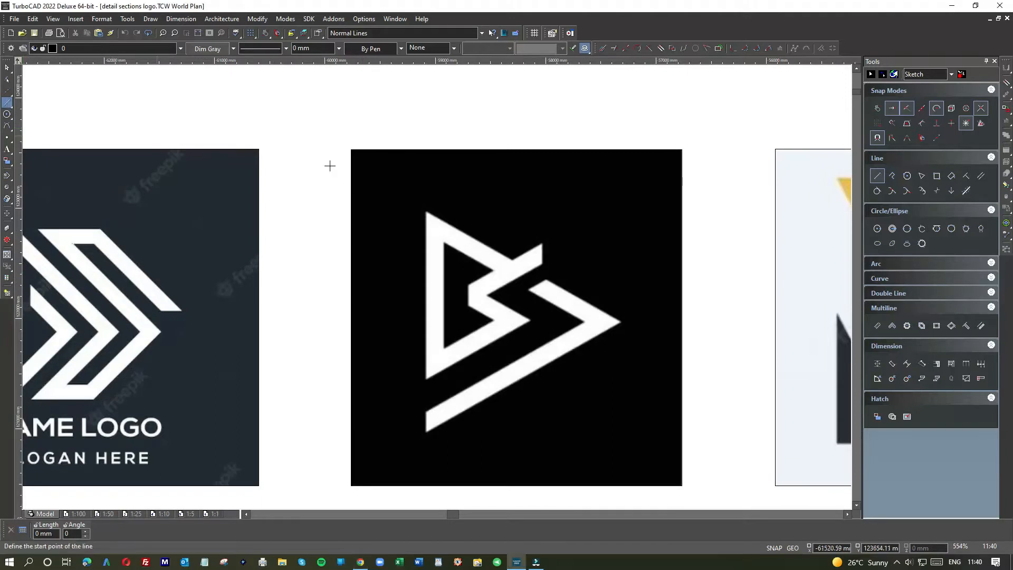
pyautogui.click(426, 212)
pyautogui.scroll(-2, 427, 465)
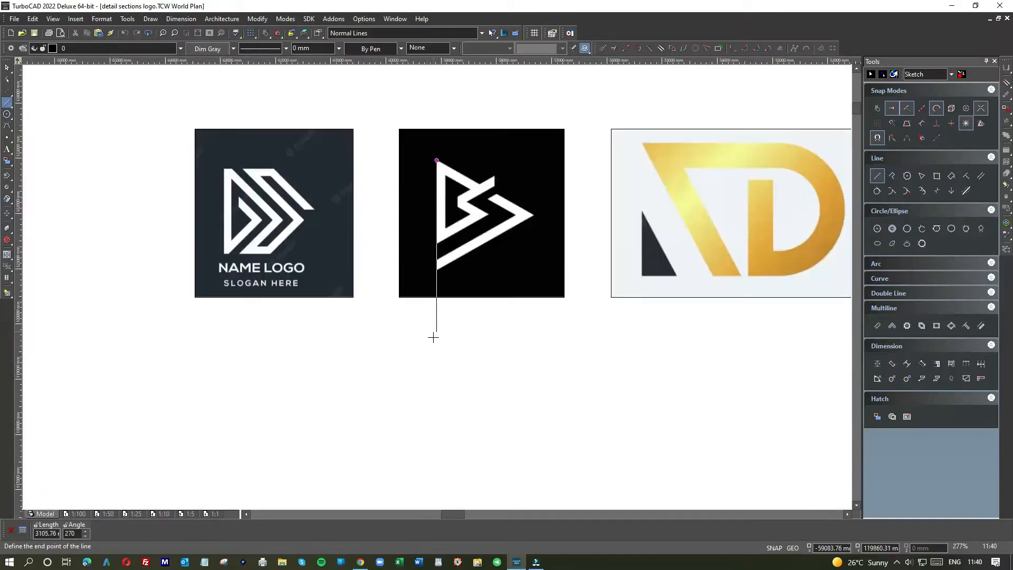
pyautogui.click(437, 367)
pyautogui.scroll(4, 446, 181)
pyautogui.click(435, 274)
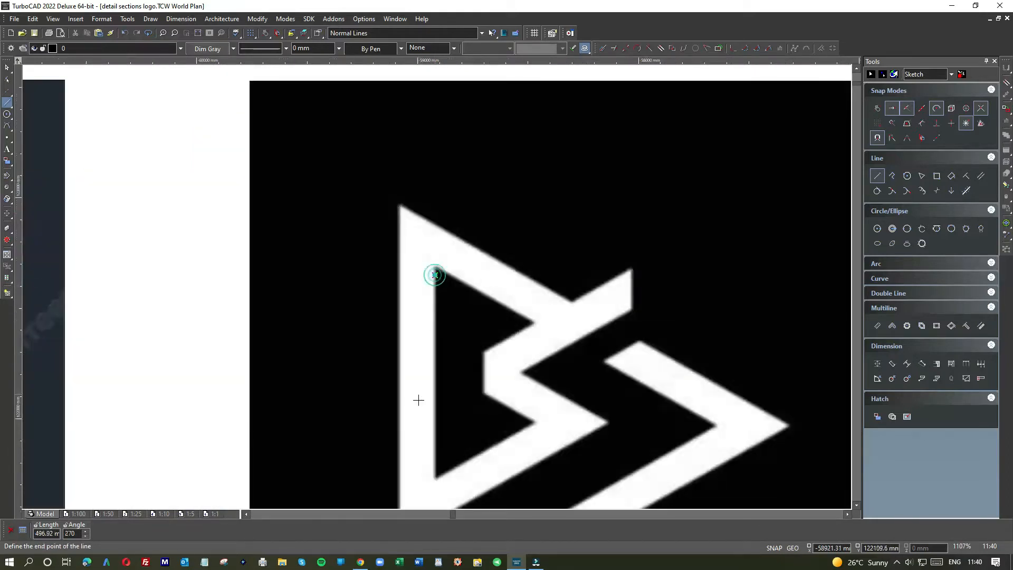
pyautogui.scroll(-4, 419, 398)
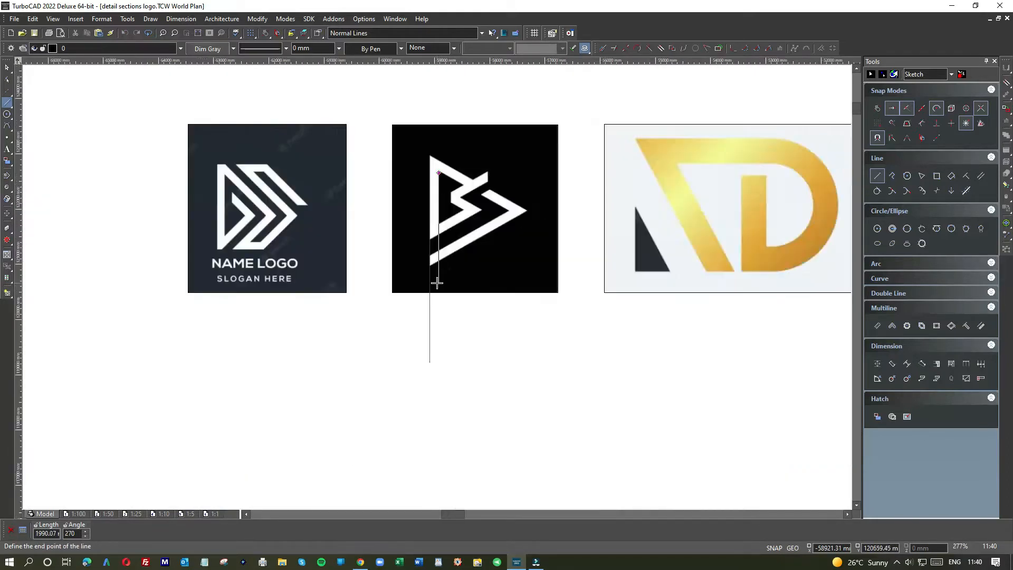
pyautogui.click(444, 324)
# Dimension the horizontal distance between the two vertical lines to measure the logo's stroke width.
pyautogui.click(877, 364)
pyautogui.click(436, 318)
pyautogui.click(430, 362)
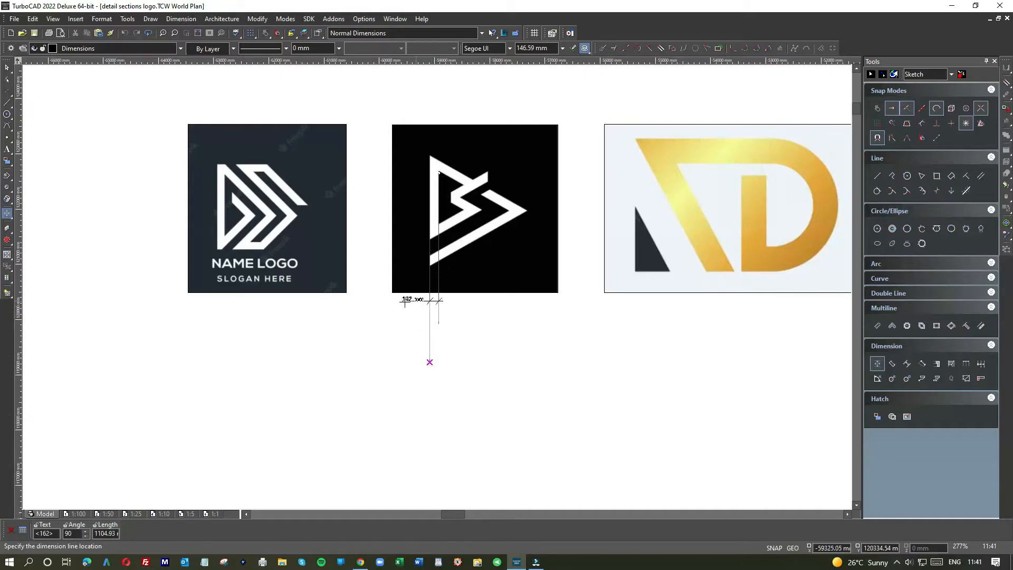
pyautogui.click(428, 304)
pyautogui.scroll(2, 425, 299)
pyautogui.scroll(1, 437, 285)
pyautogui.scroll(-2, 436, 278)
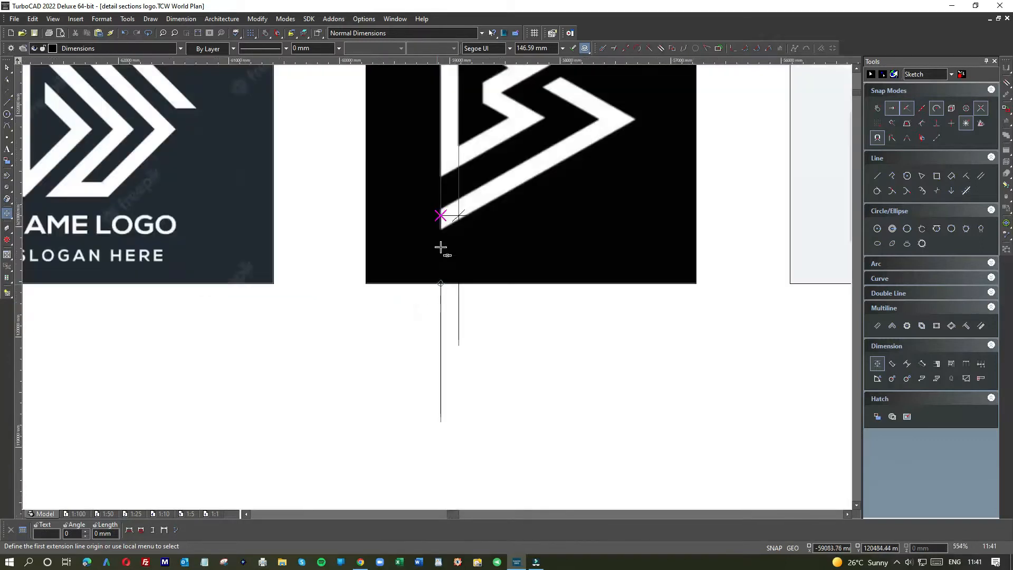
# Check the linear dimension and delete it together with the two vertical lines over the black logo.
pyautogui.press('Escape')
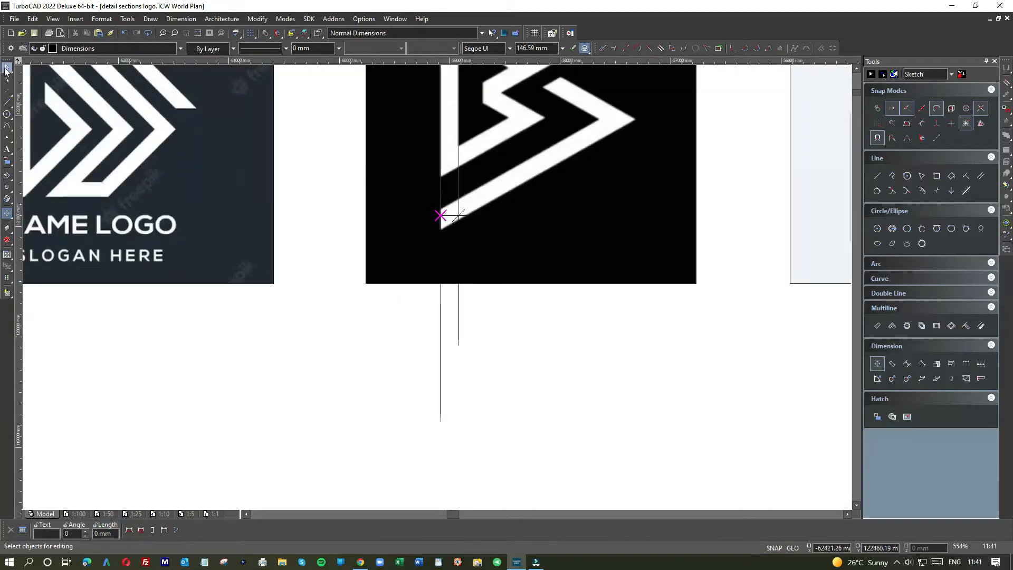
pyautogui.click(446, 216)
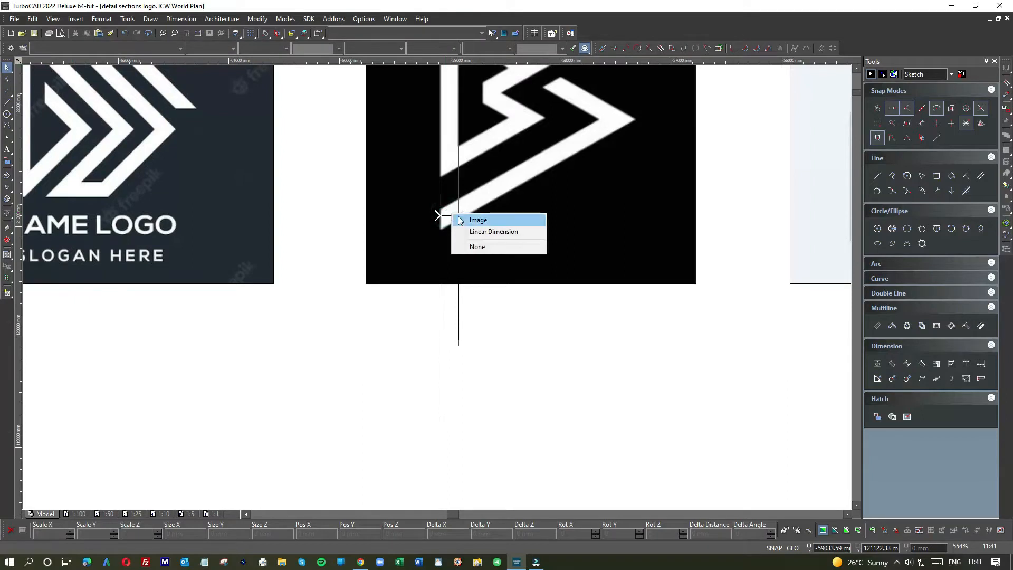
pyautogui.click(496, 231)
pyautogui.click(466, 222)
pyautogui.click(515, 354)
pyautogui.scroll(-2, 435, 289)
pyautogui.click(455, 316)
pyautogui.press('Delete')
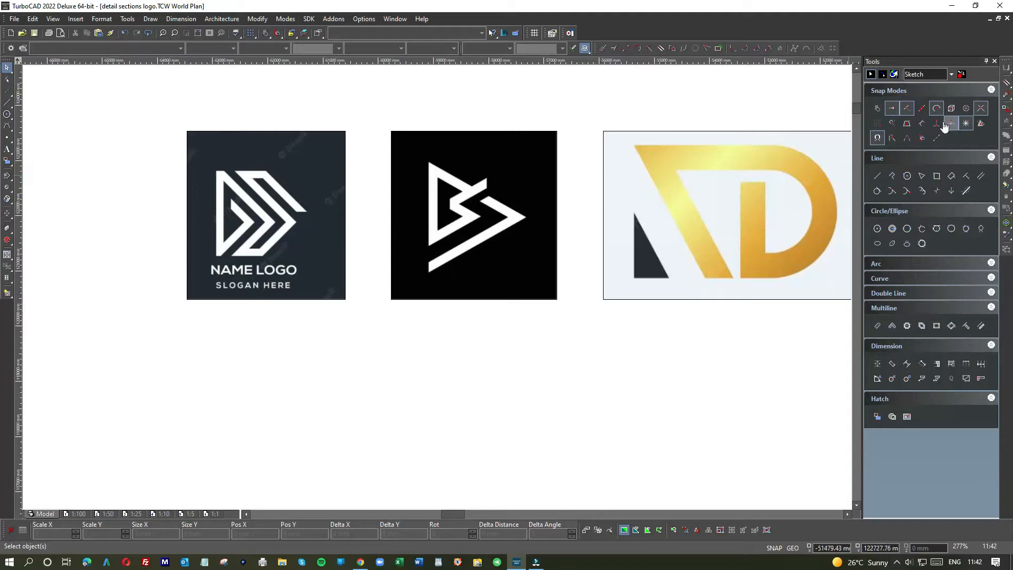
# Draw a vertical line about 3564 mm long from the top tip of the black logo's triangle down past the image's lower edge.
pyautogui.scroll(4, 436, 289)
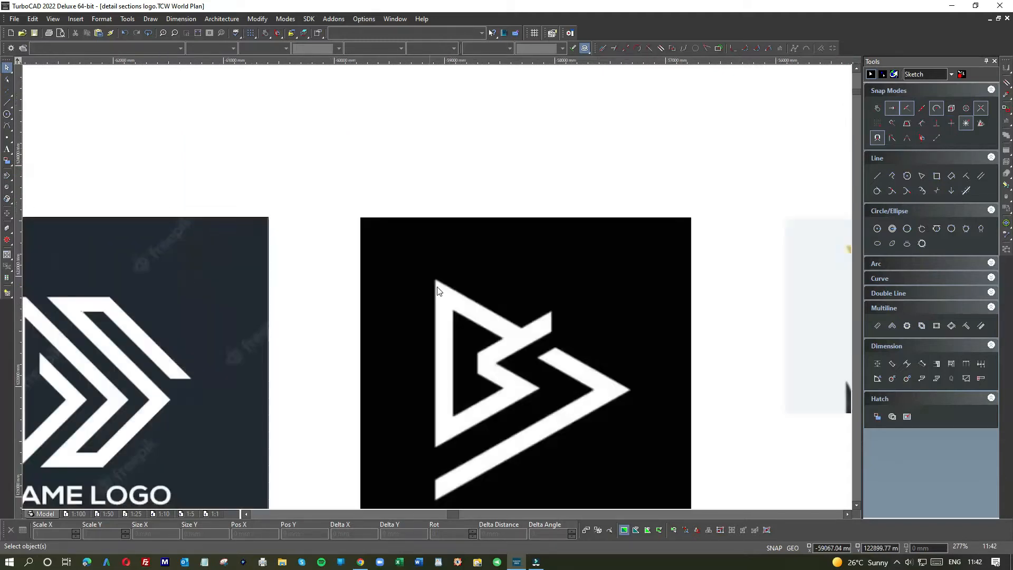
pyautogui.click(7, 102)
pyautogui.scroll(-2, 425, 297)
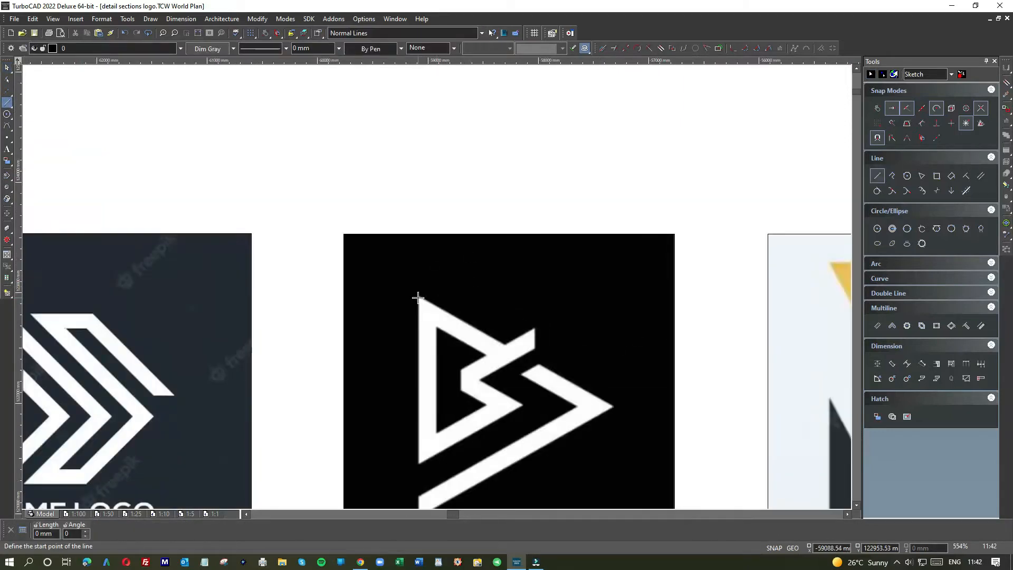
pyautogui.click(419, 296)
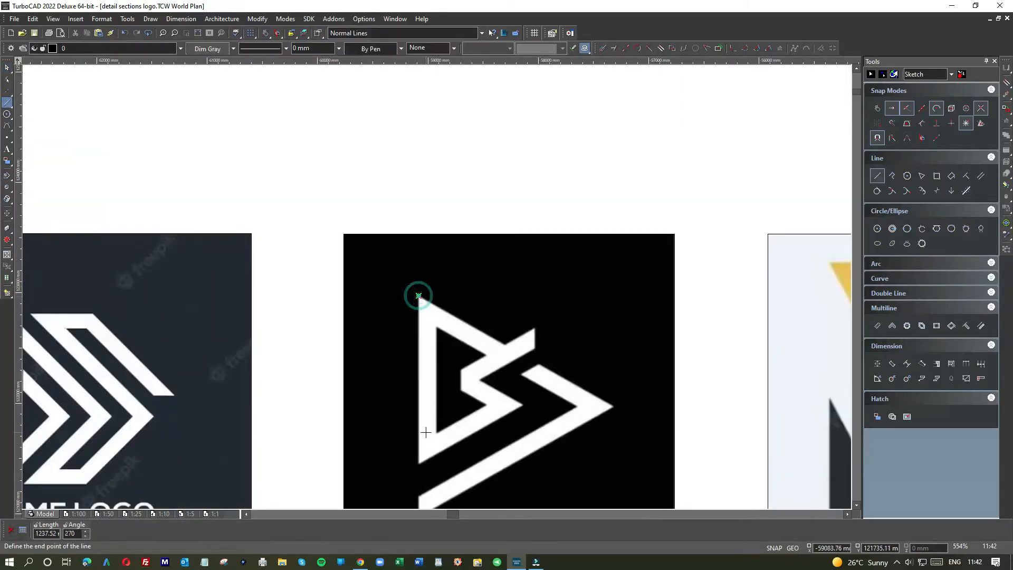
pyautogui.scroll(-2, 427, 422)
pyautogui.click(434, 415)
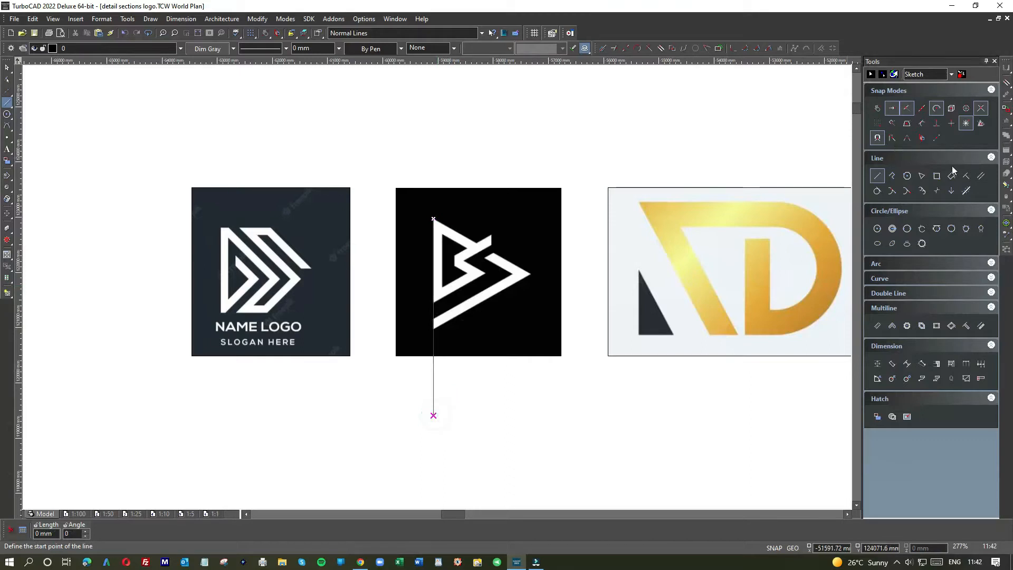
# Create a parallel line offset 150 mm from the vertical line, toward the inside of the black logo's triangle.
pyautogui.click(980, 177)
pyautogui.click(434, 363)
pyautogui.press('Tab')
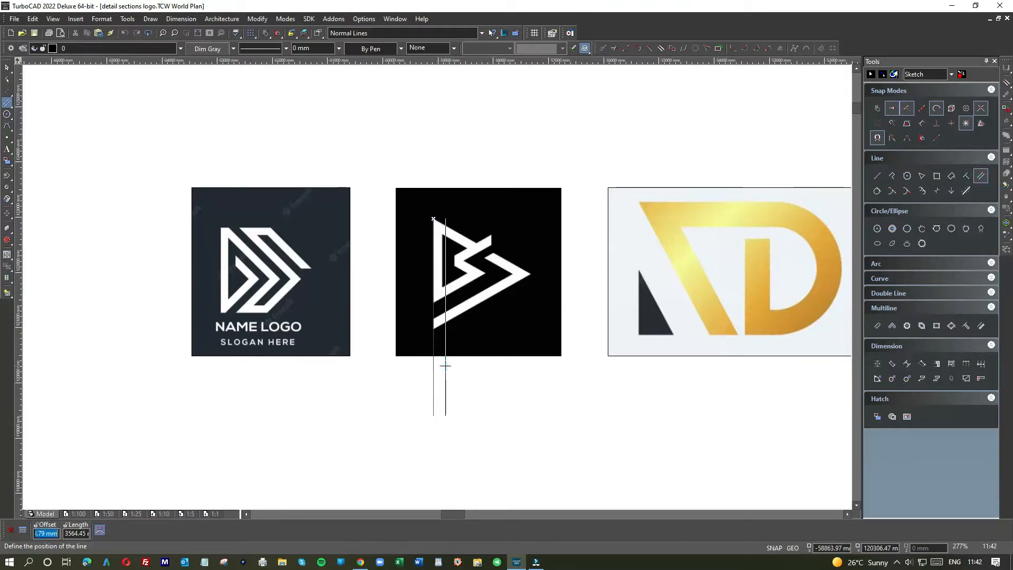
pyautogui.write('150')
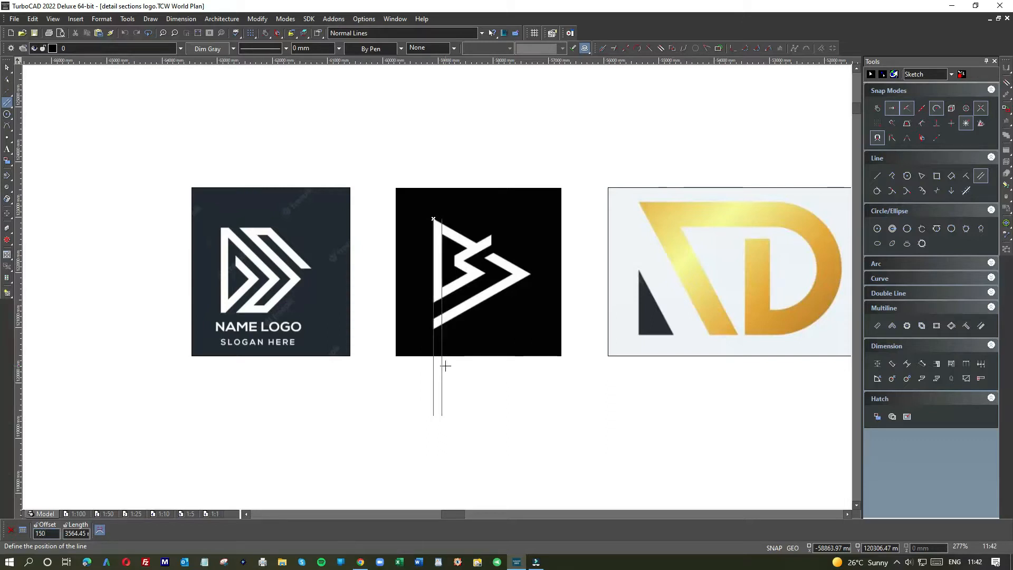
pyautogui.press('Return')
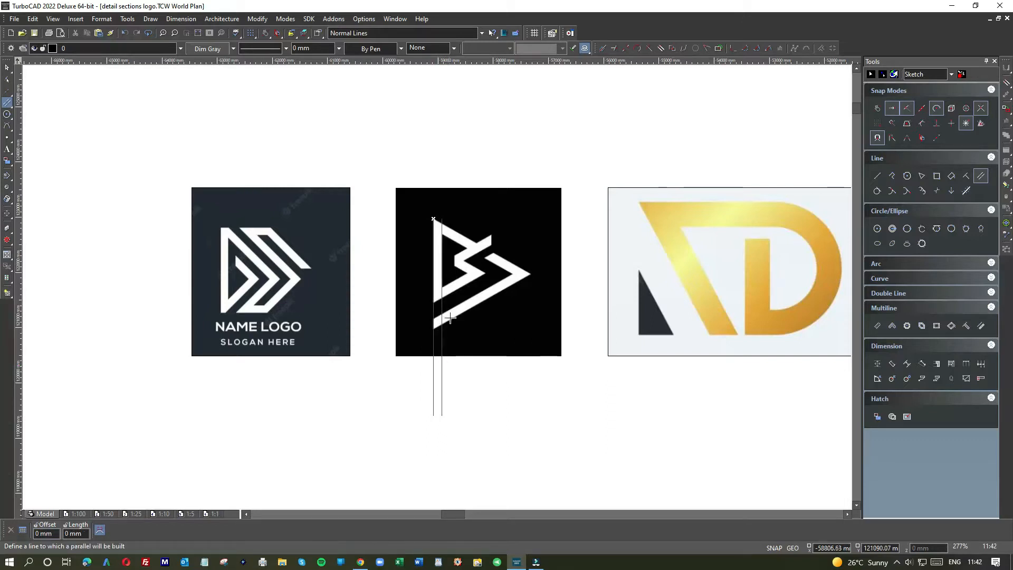
# Draw a slanted line about 2434 mm long from the triangle's top tip along its upper edge, past its right-hand tip.
pyautogui.scroll(3, 457, 280)
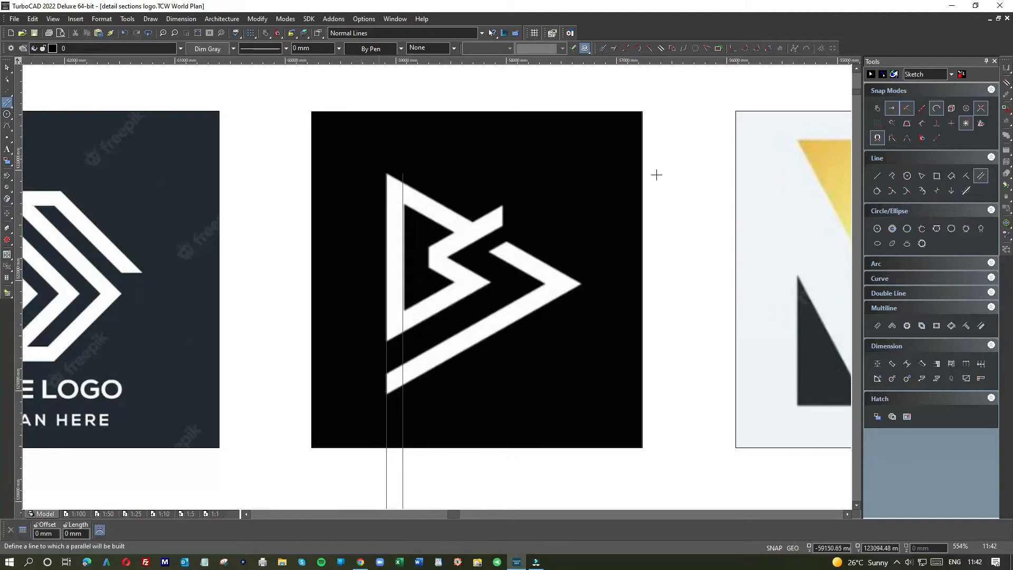
pyautogui.click(877, 176)
pyautogui.click(385, 173)
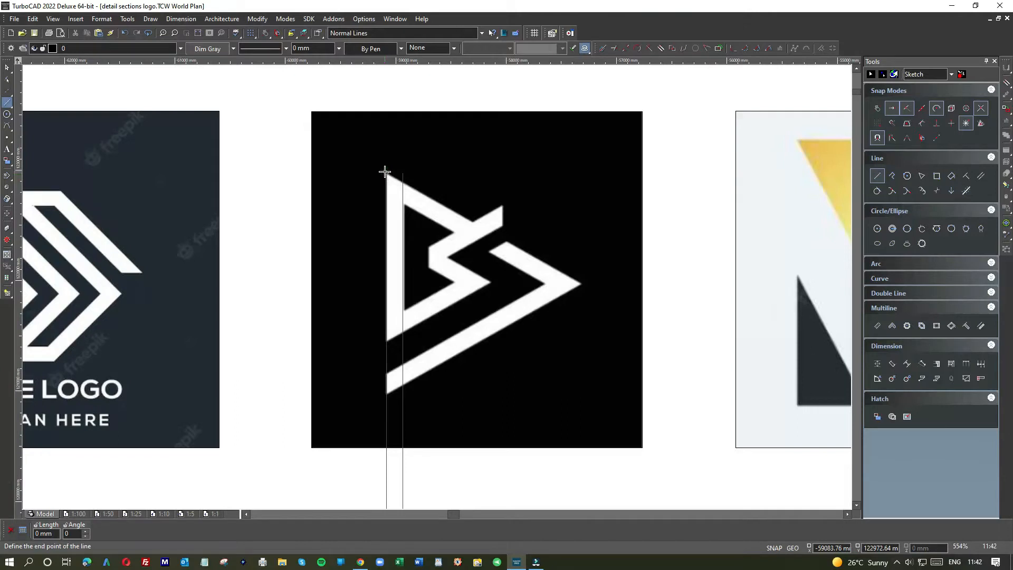
pyautogui.click(966, 123)
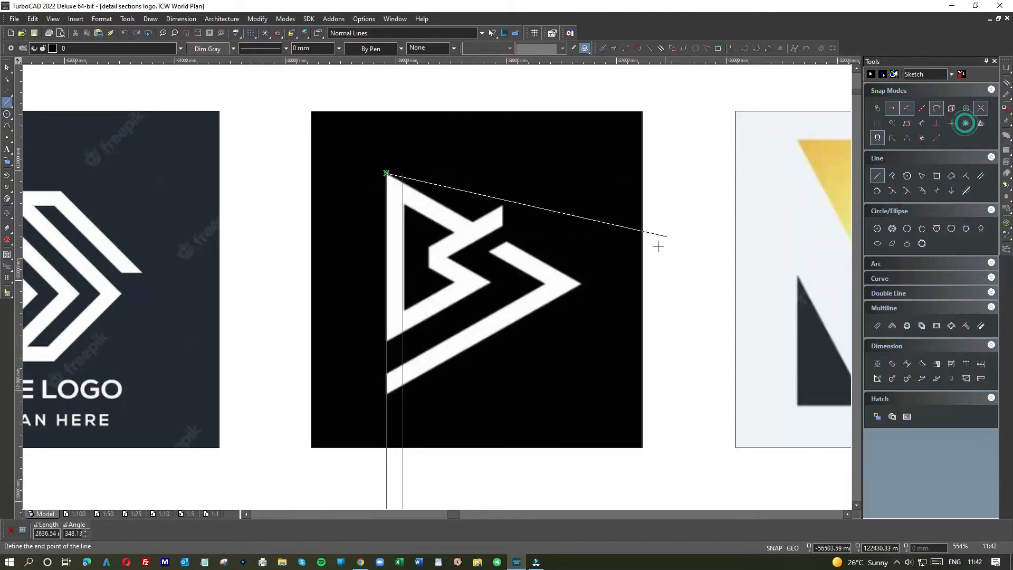
pyautogui.click(619, 305)
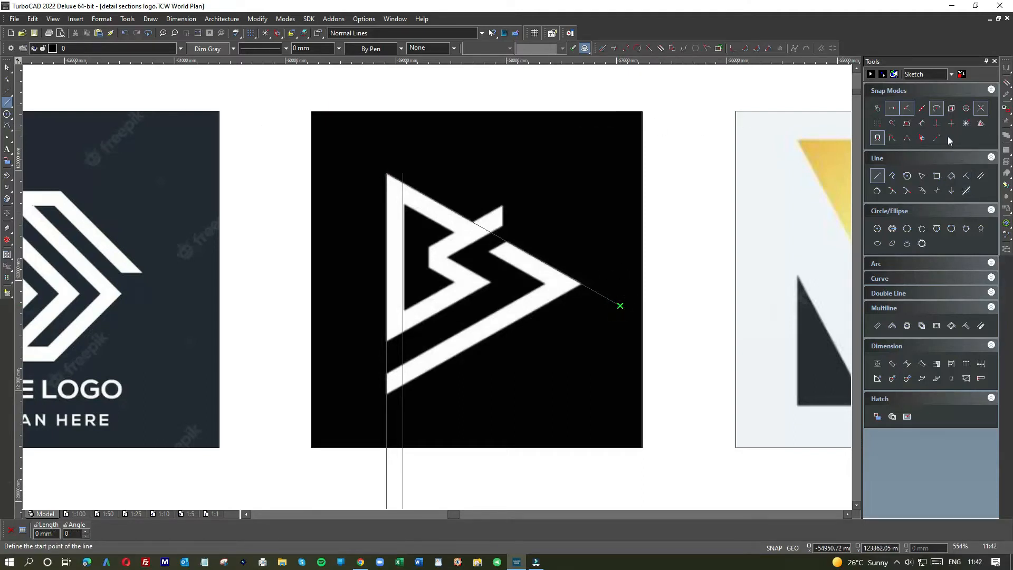
# Create a parallel line offset -150 mm from the slanted line, on the inner side of the triangle's upper stroke.
pyautogui.click(981, 175)
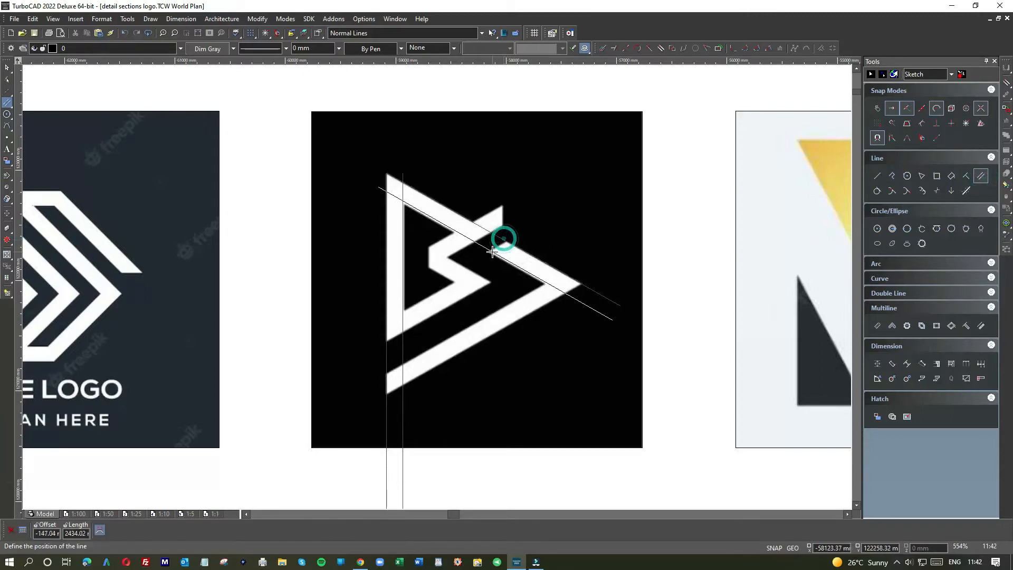
pyautogui.write('-')
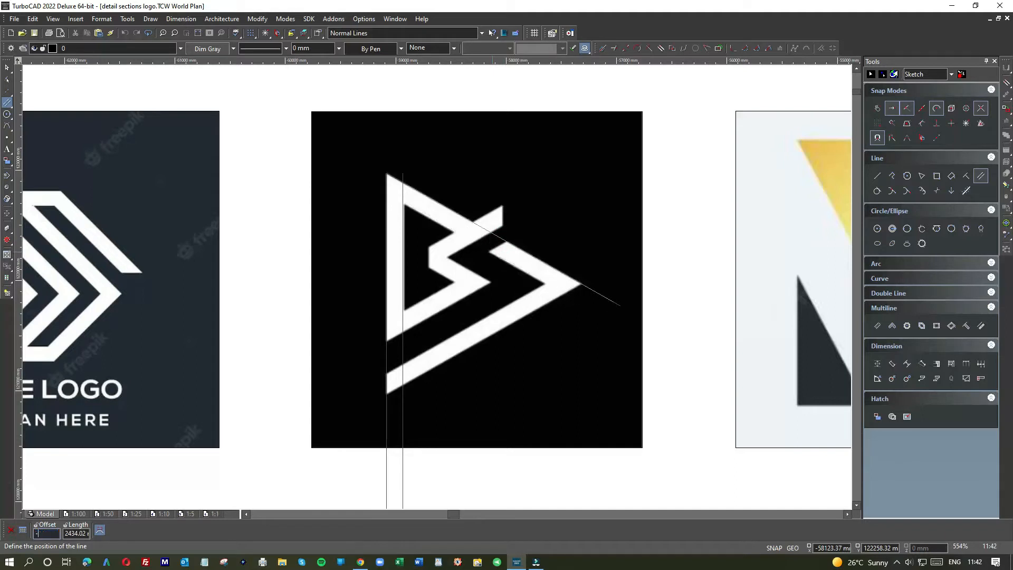
pyautogui.write('1')
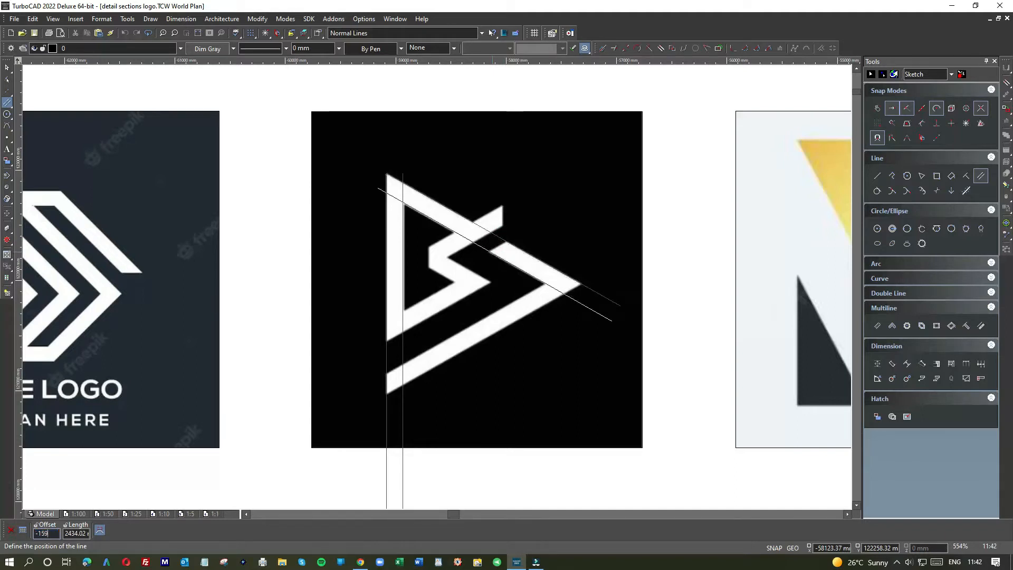
pyautogui.write('50')
pyautogui.press('Return')
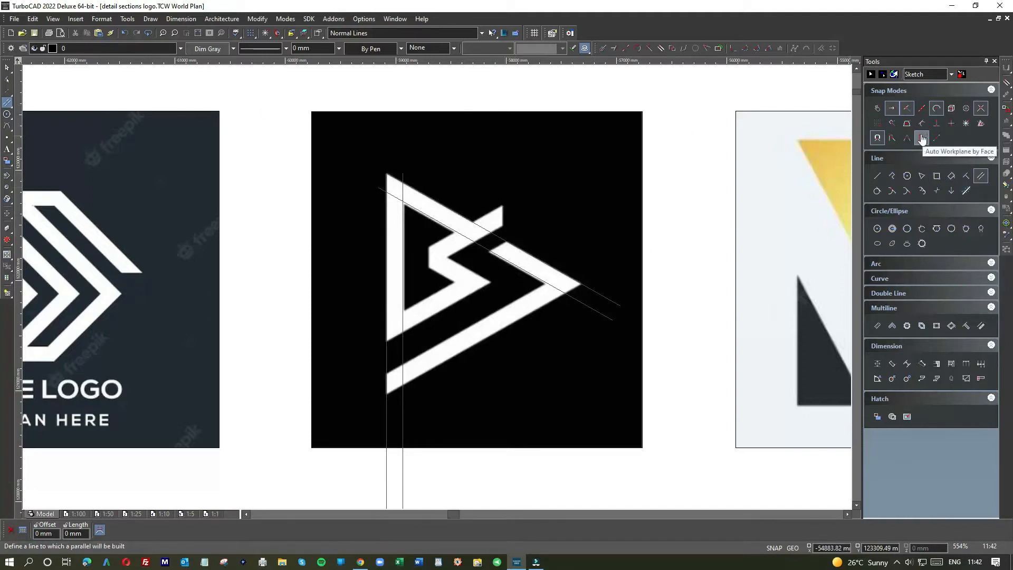
pyautogui.click(877, 177)
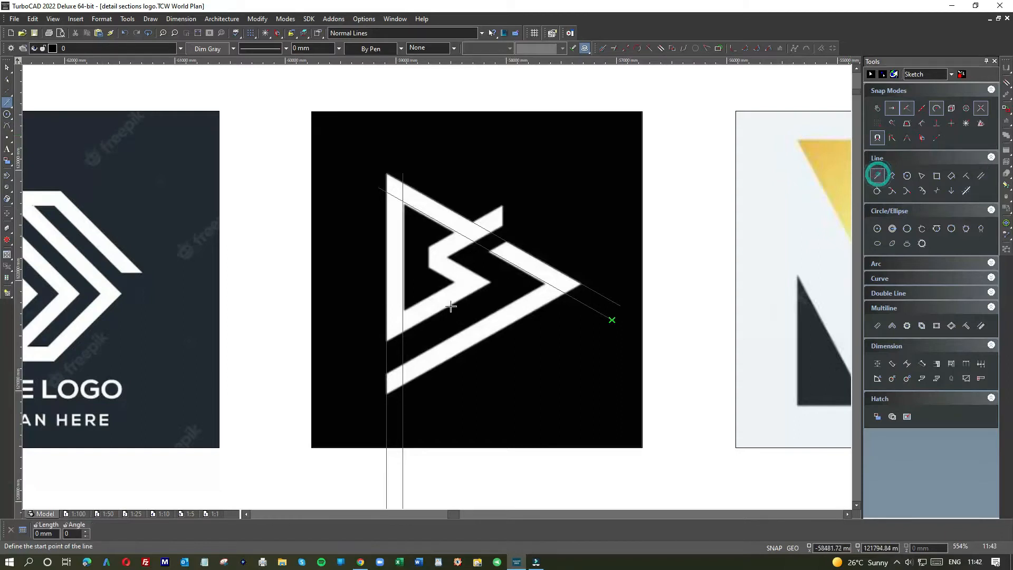
pyautogui.click(372, 379)
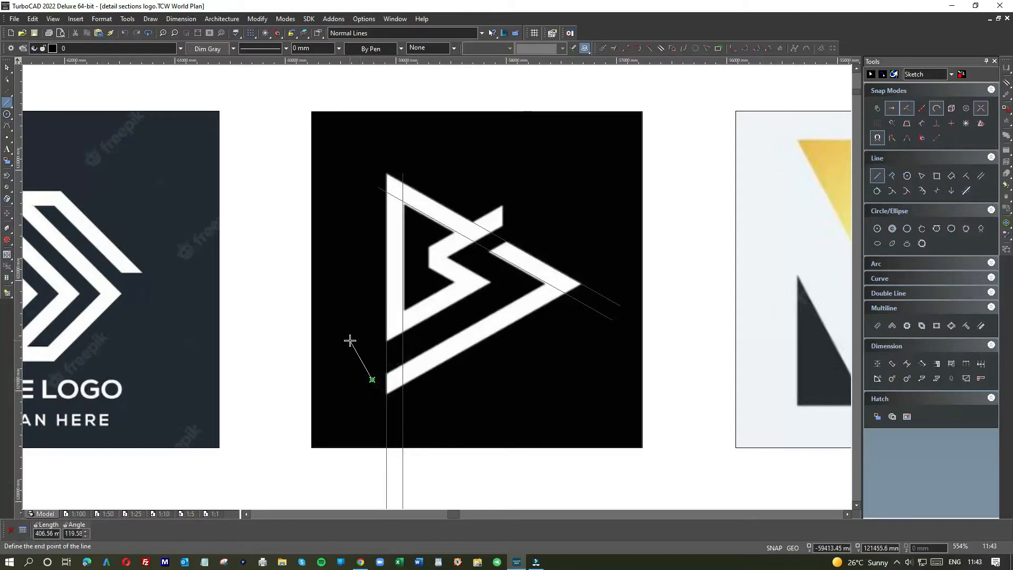
pyautogui.click(272, 344)
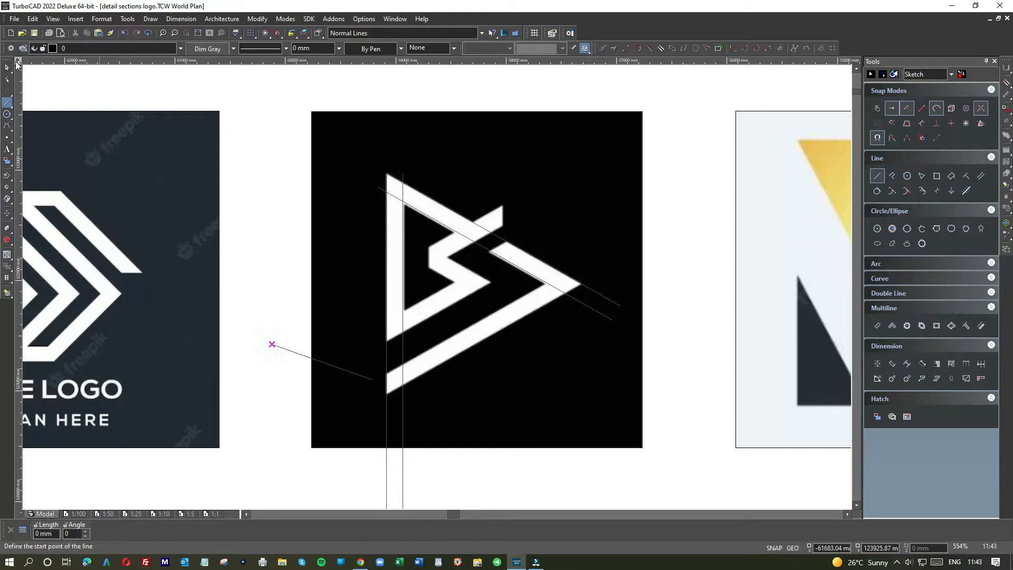
pyautogui.click(355, 374)
pyautogui.click(293, 352)
pyautogui.press('Delete')
# Draw a slanted line about 3203 mm long from the bottom stroke's upper-left corner along its inner edge, past the image's right edge.
pyautogui.click(8, 103)
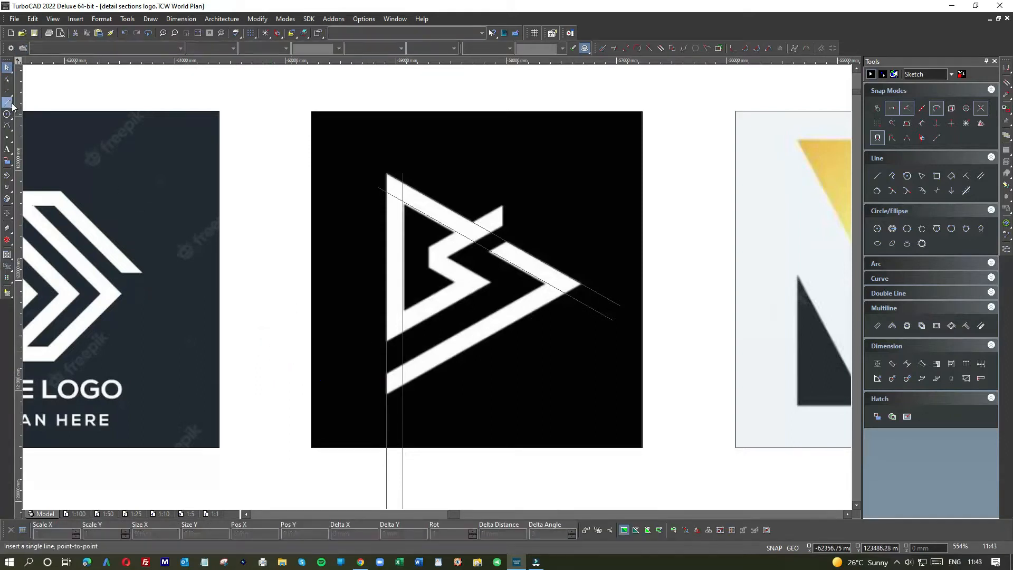
pyautogui.click(387, 371)
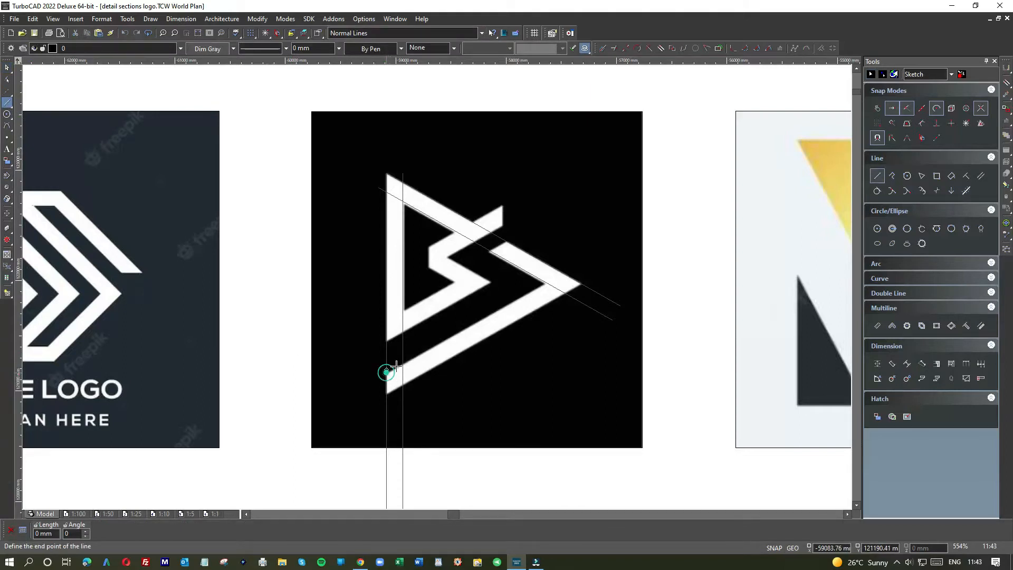
pyautogui.click(693, 194)
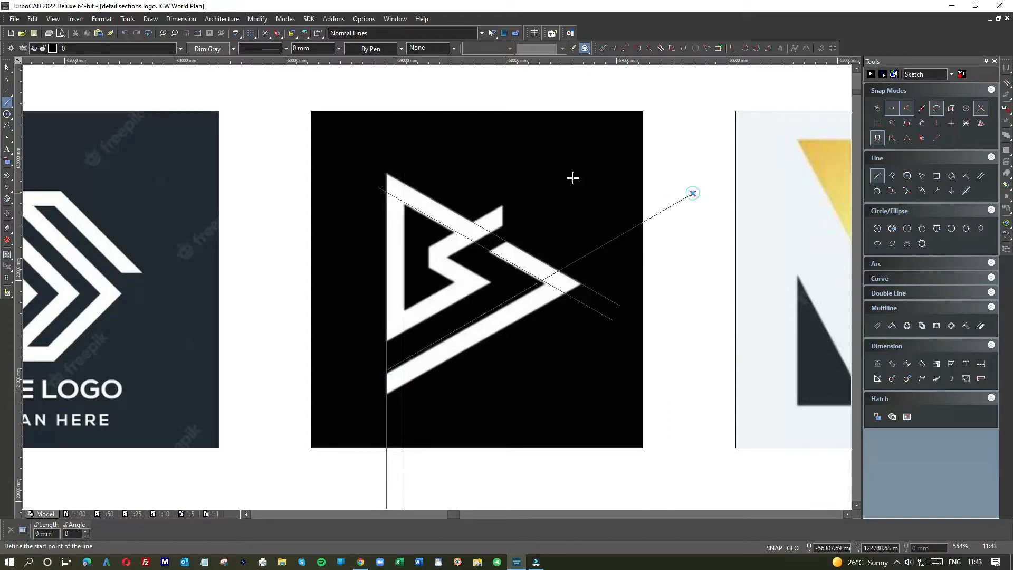
pyautogui.press('Escape')
# Move the new slanted line slightly down and left, without snapping, to align it with the bottom stroke's inner edge.
pyautogui.click(664, 210)
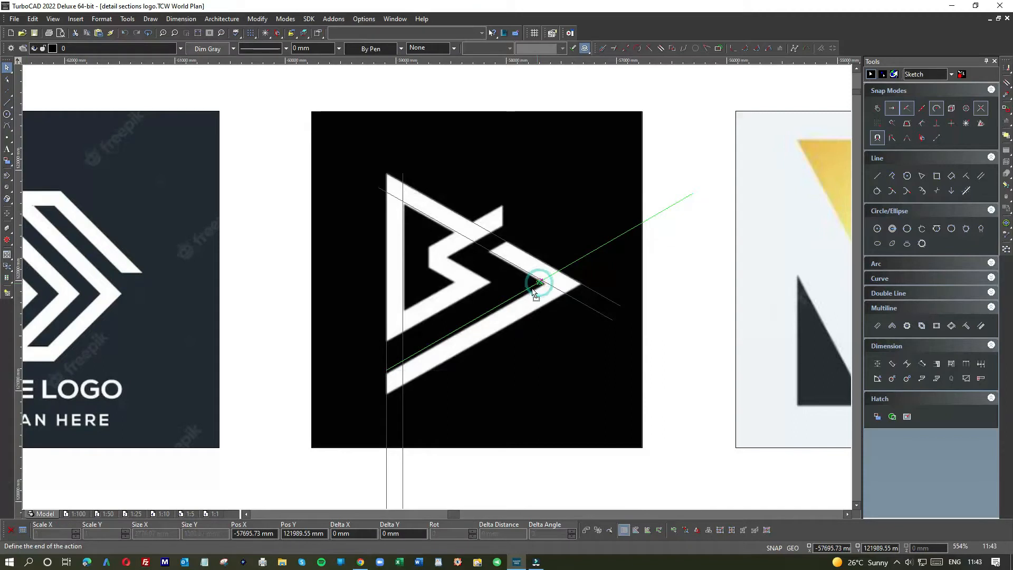
pyautogui.click(538, 284)
pyautogui.click(877, 108)
pyautogui.click(536, 288)
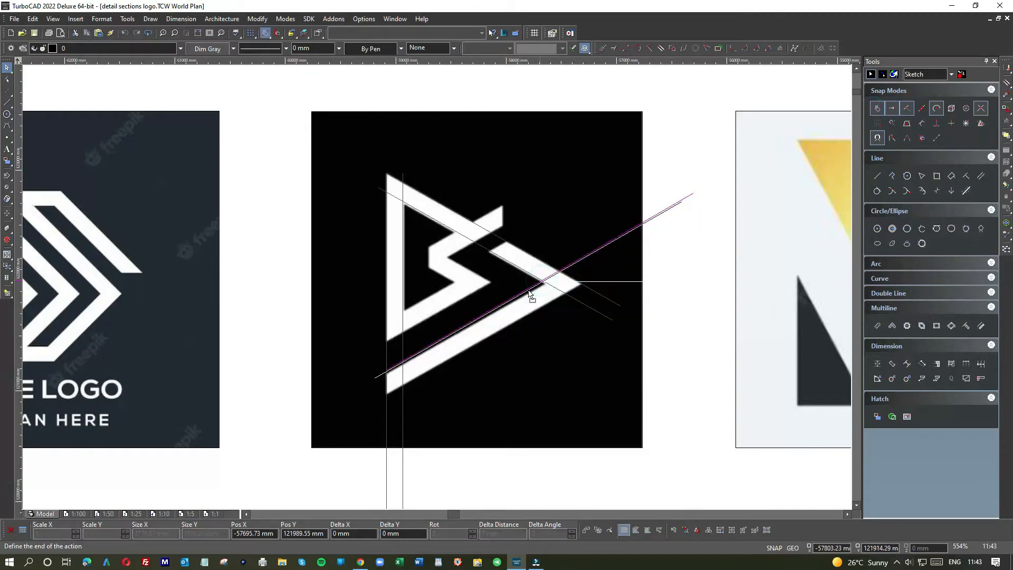
pyautogui.click(528, 299)
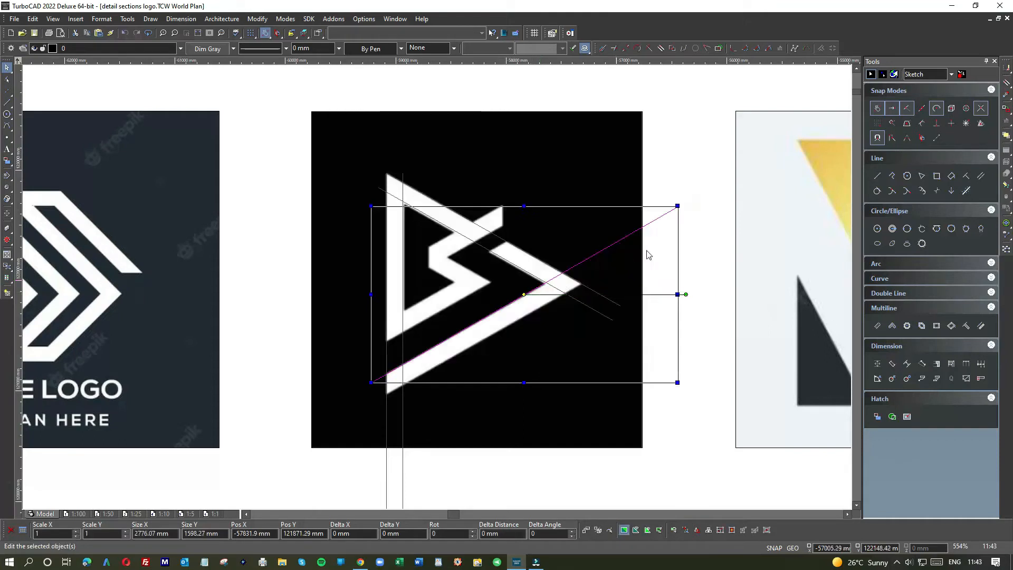
pyautogui.click(696, 221)
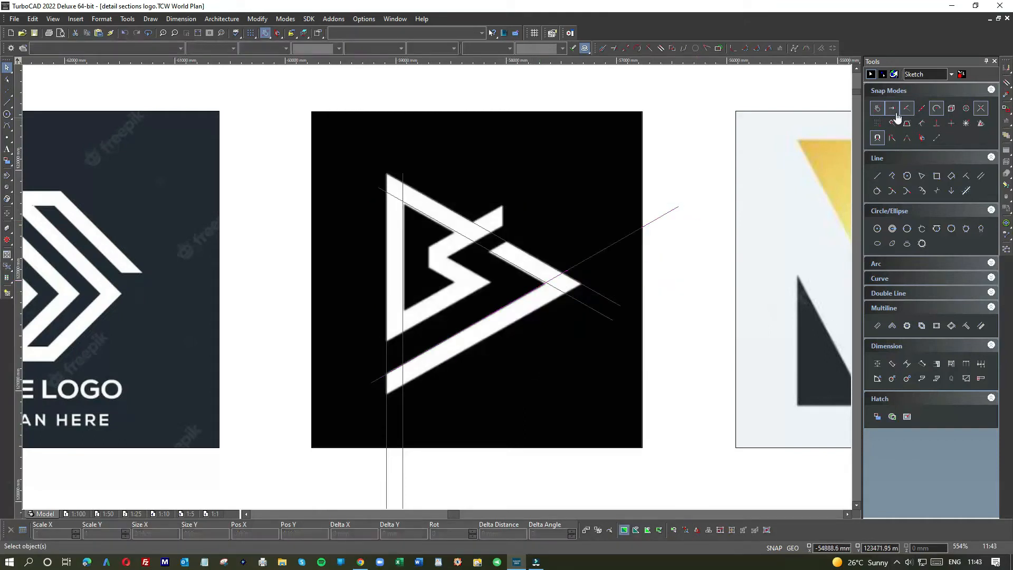
# Create a parallel line offset -150 mm from the moved line, along the bottom stroke's outer edge.
pyautogui.click(981, 175)
pyautogui.click(672, 211)
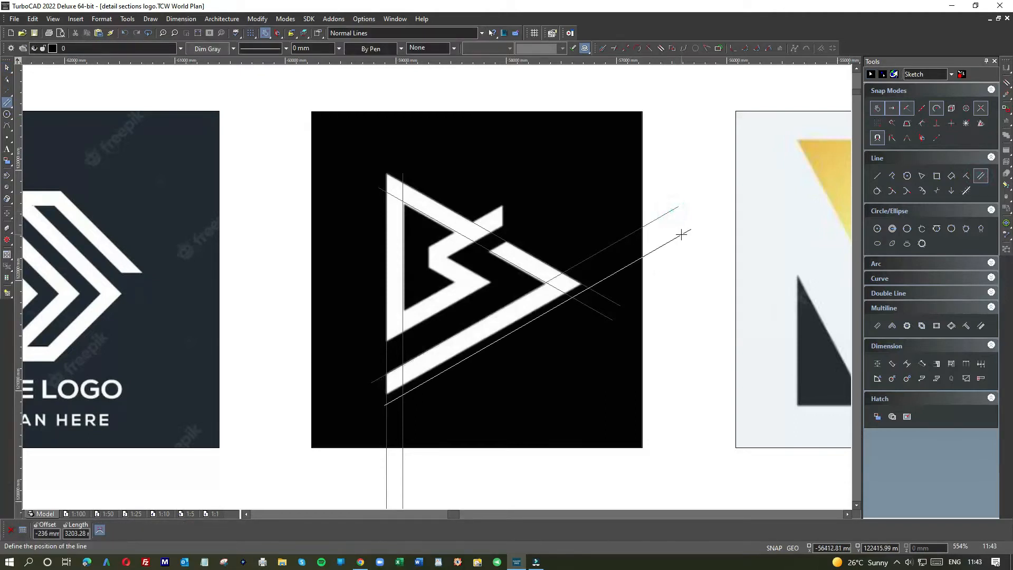
pyautogui.write('-15')
pyautogui.press('Return')
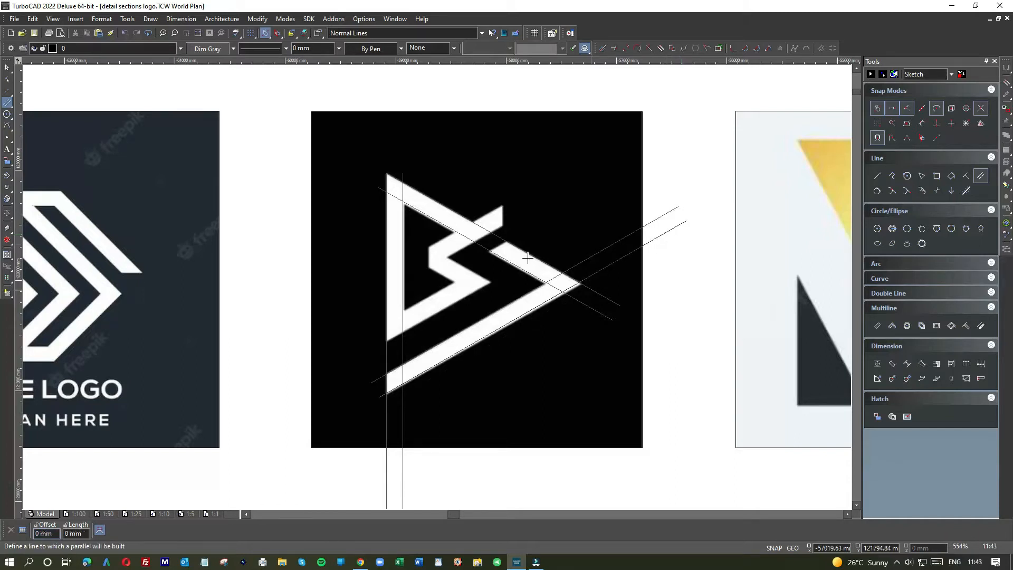
# Draw a line about 997 mm long along the upper edge of the S shape's top stroke and offset it downward by the 150 mm stroke width.
pyautogui.click(876, 177)
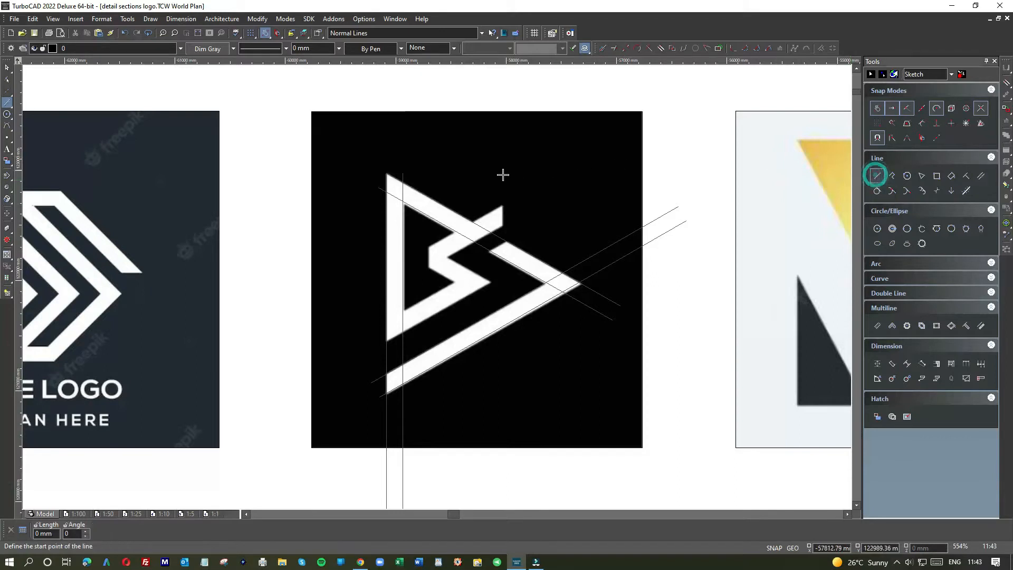
pyautogui.click(428, 247)
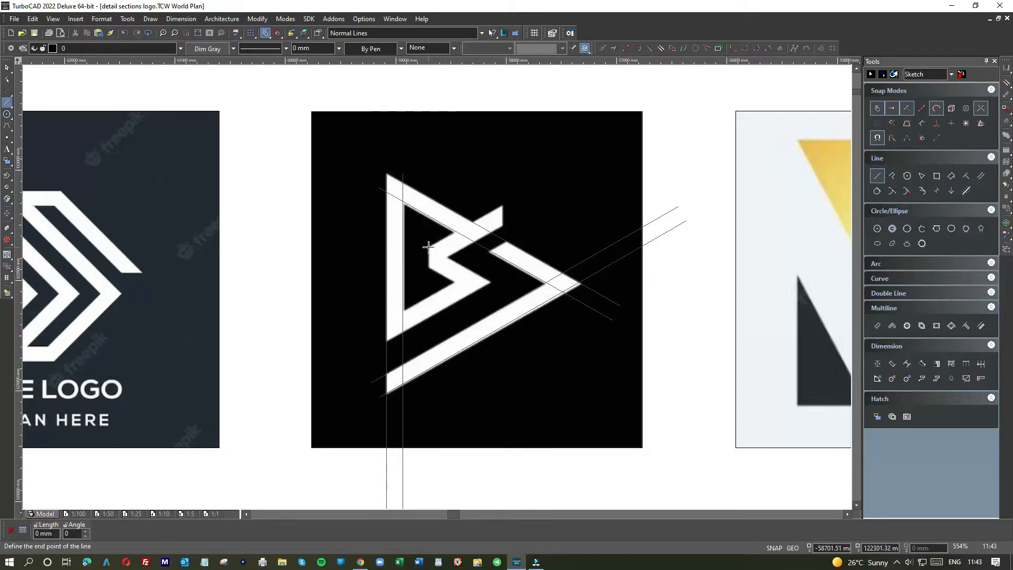
pyautogui.click(524, 192)
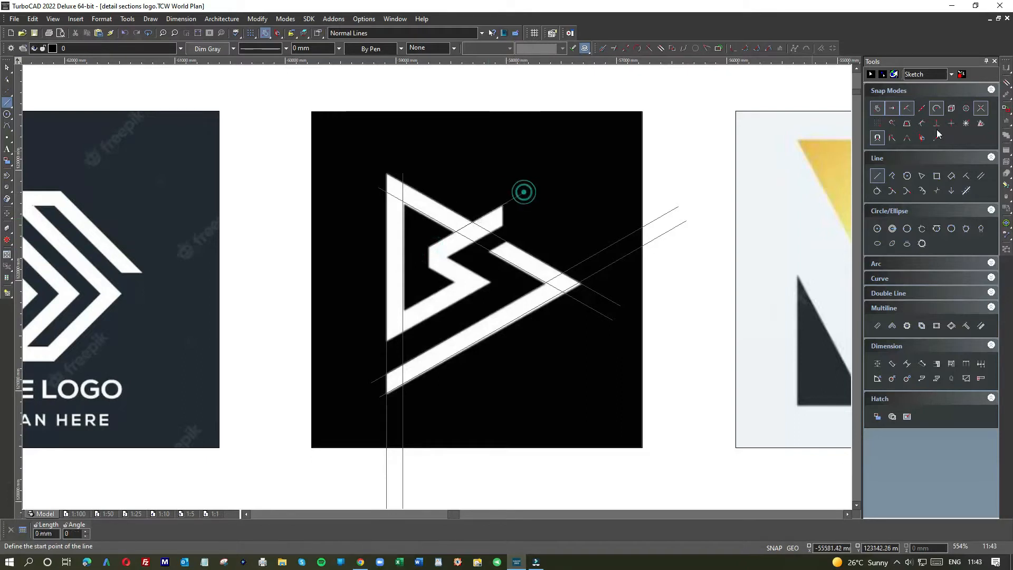
pyautogui.click(981, 177)
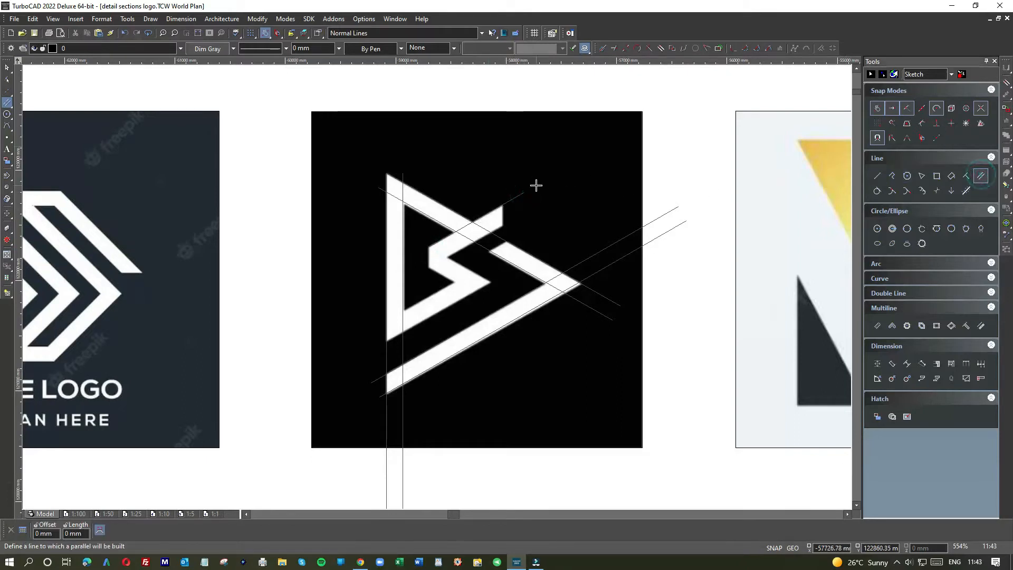
pyautogui.click(522, 198)
pyautogui.press('Tab')
pyautogui.write('-')
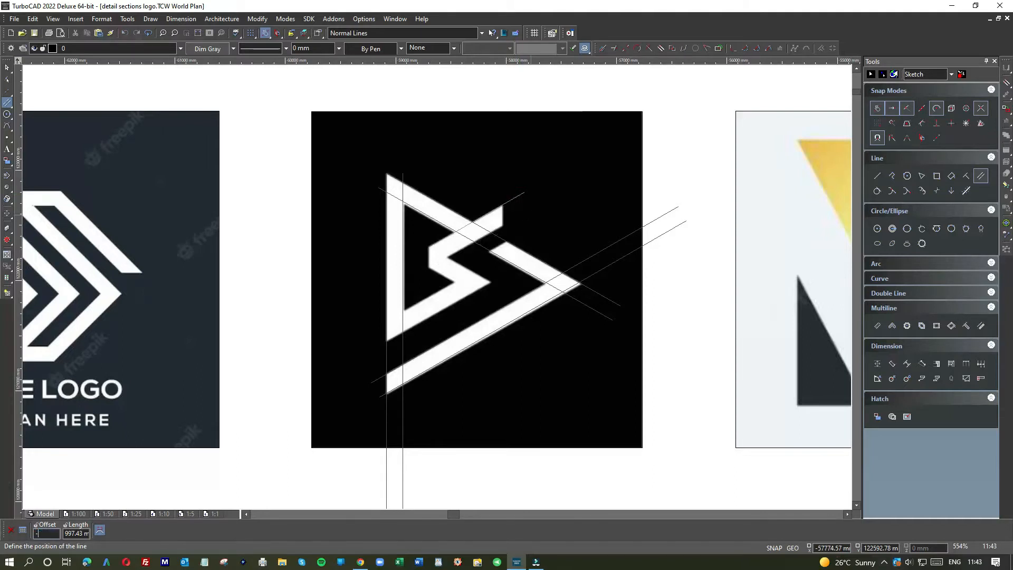
pyautogui.click(531, 211)
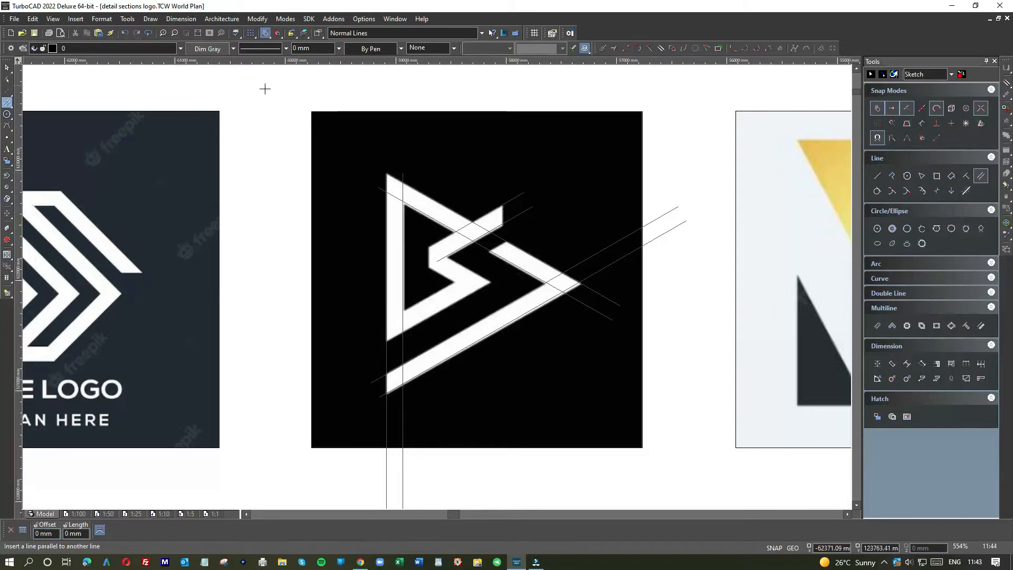
# Draw a line about 749 mm long from the triangle's inner lower corner along the middle diagonal stroke's upper edge and offset it -150 mm.
pyautogui.click(981, 176)
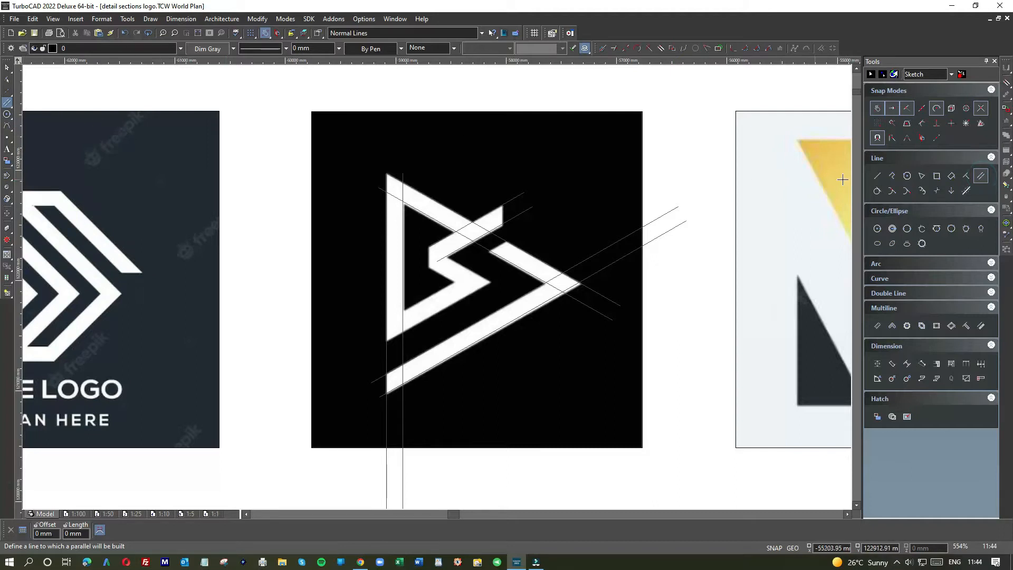
pyautogui.click(877, 176)
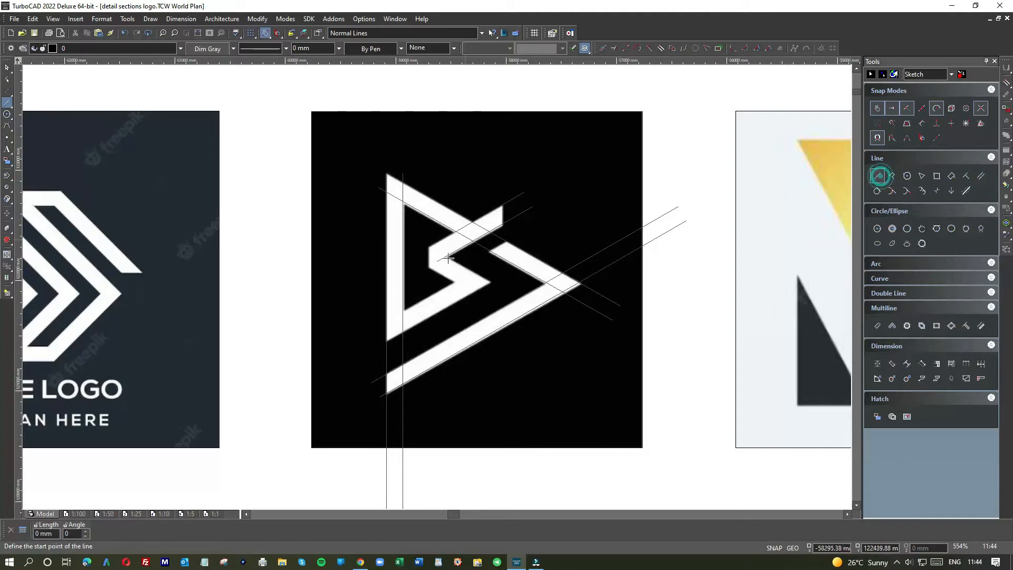
pyautogui.click(404, 310)
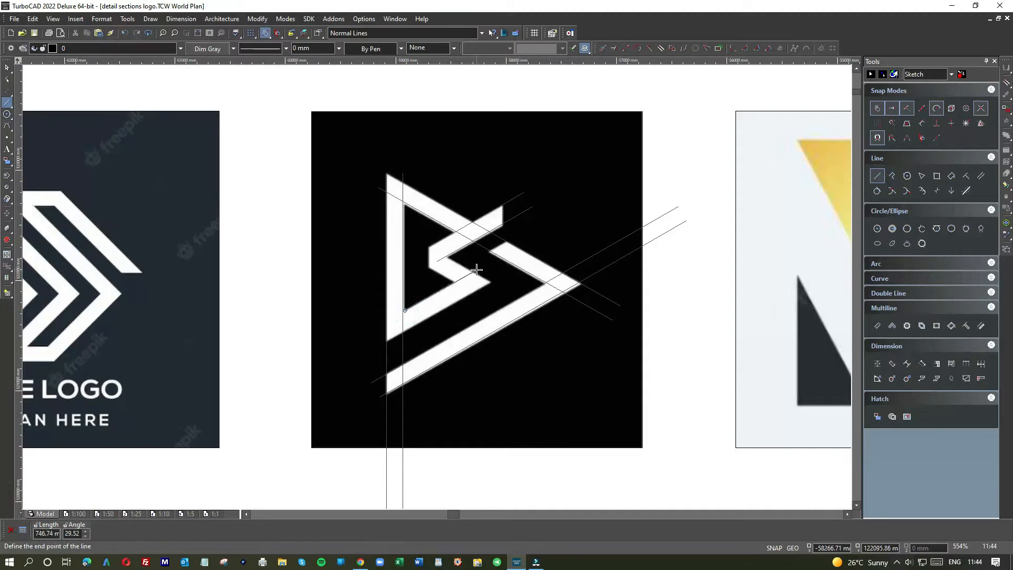
pyautogui.click(477, 269)
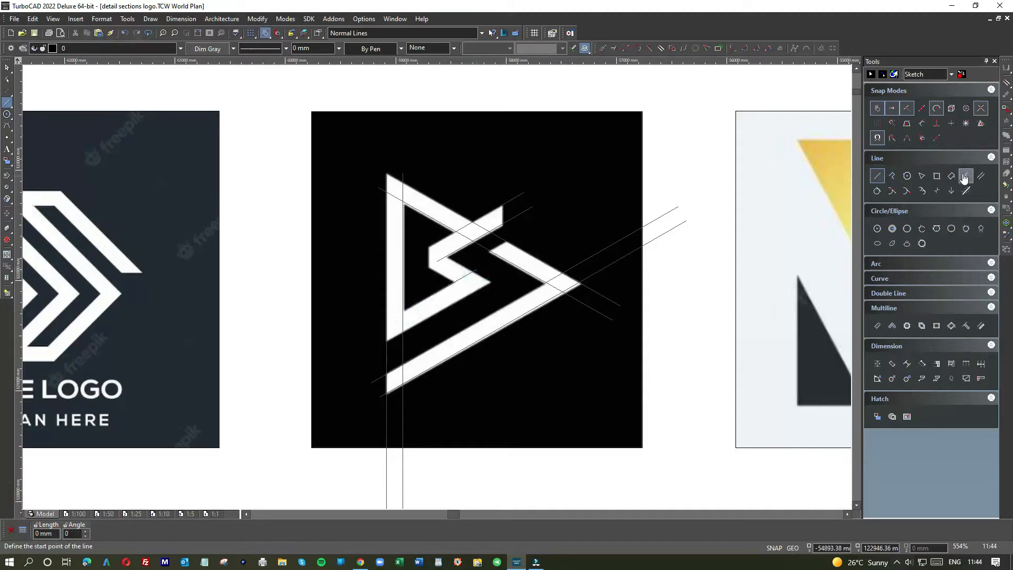
pyautogui.click(981, 176)
pyautogui.click(471, 273)
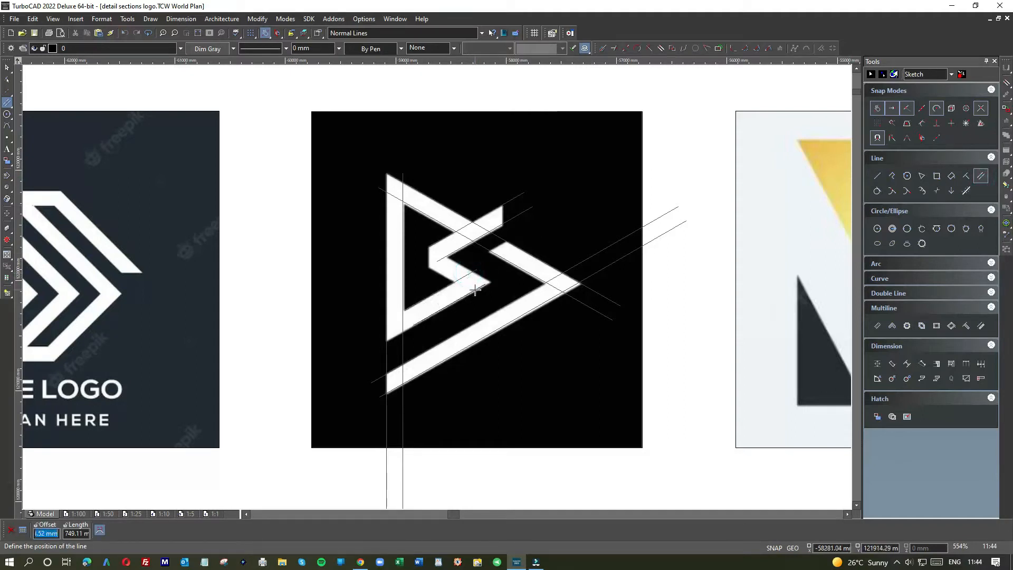
pyautogui.write('-150')
pyautogui.press('Return')
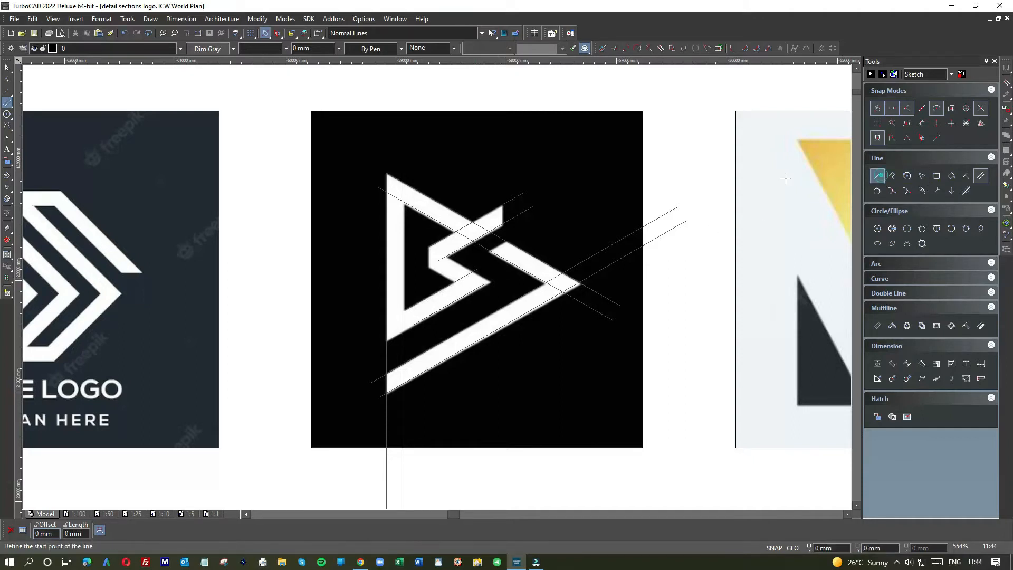
# Draw a line about 584 mm long along the upper edge of the S shape's lower-right diagonal and offset it parallel by -150 mm.
pyautogui.click(877, 176)
pyautogui.click(449, 258)
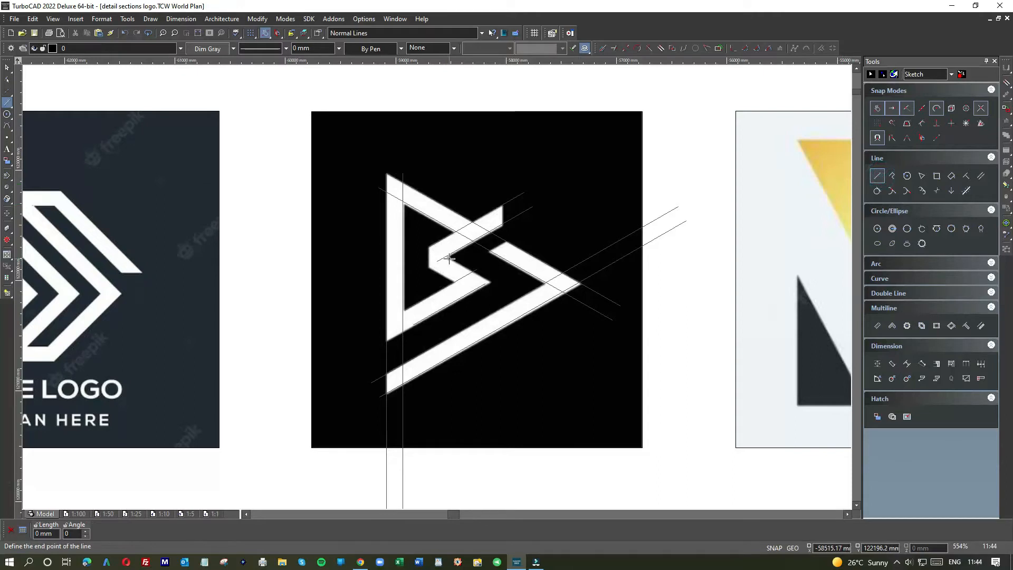
pyautogui.click(505, 289)
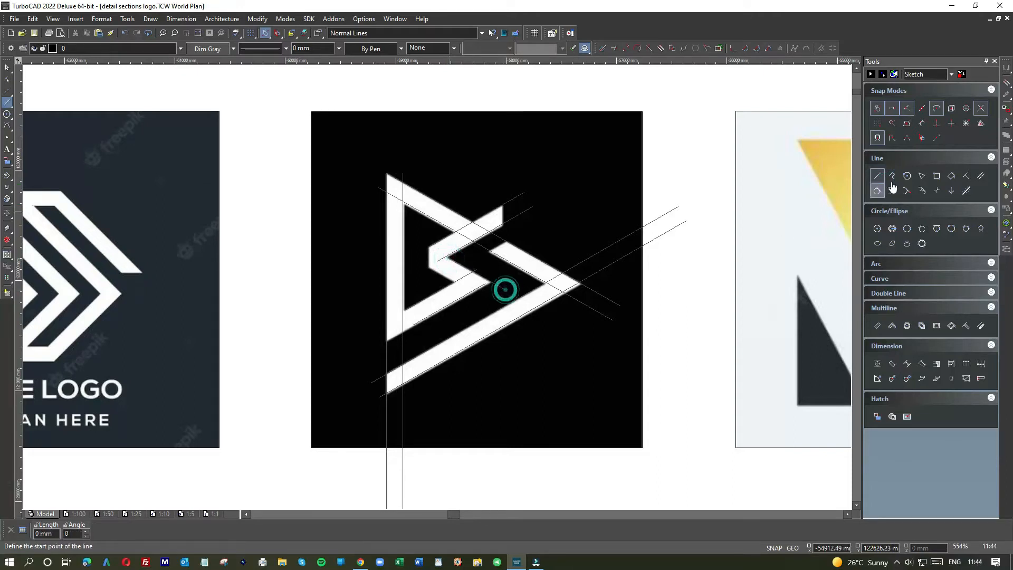
pyautogui.click(981, 176)
pyautogui.click(500, 285)
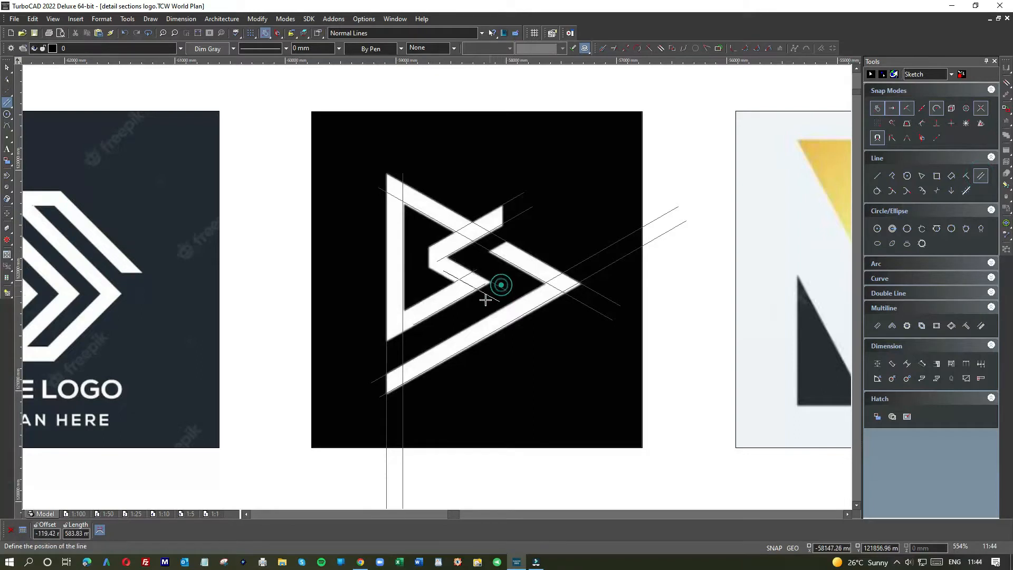
pyautogui.write('-150')
pyautogui.press('Return')
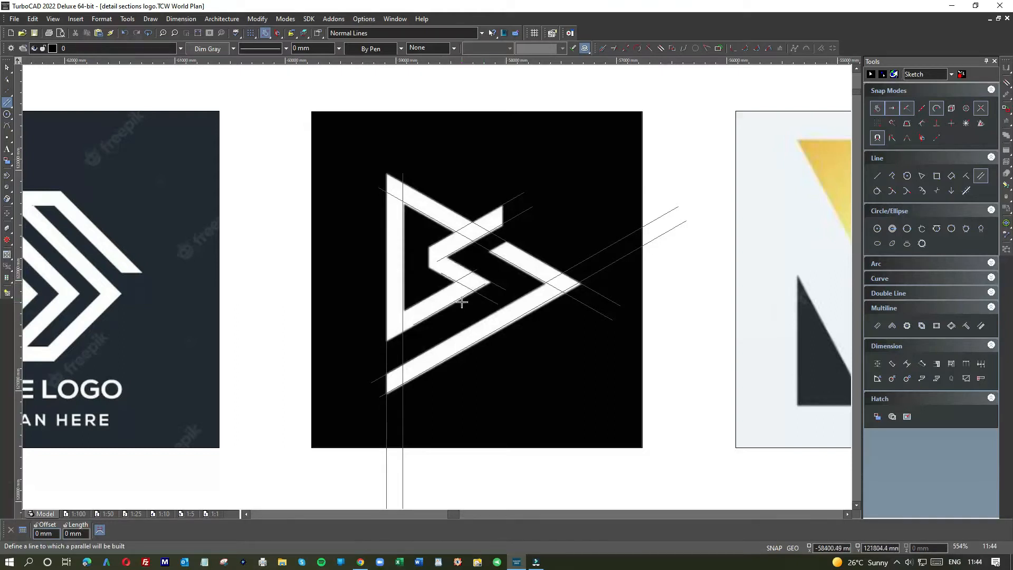
# Draw a vertical line downward from the S shape's upper-left corner along its left edge, using orthogonal snap.
pyautogui.click(876, 177)
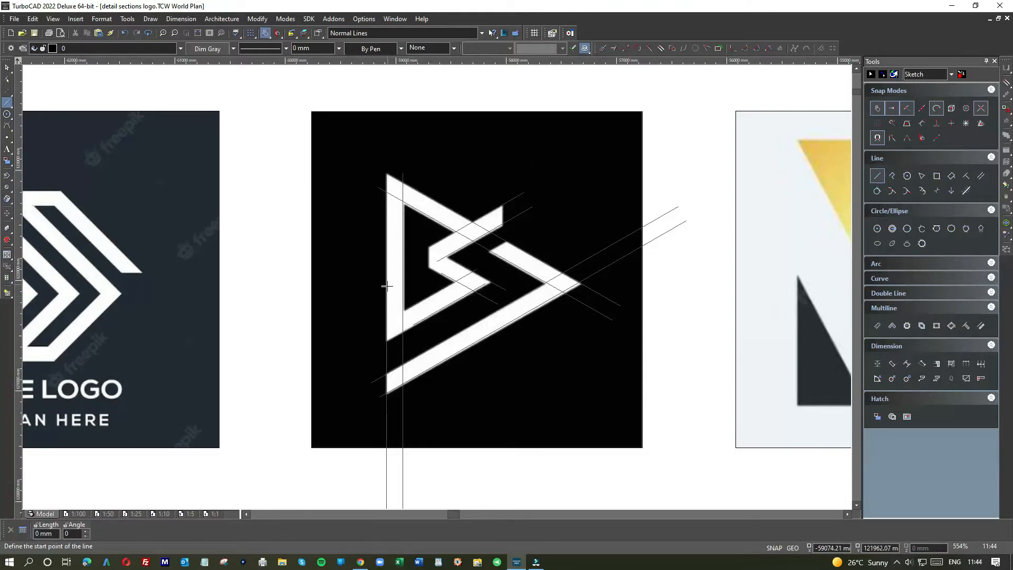
pyautogui.click(429, 247)
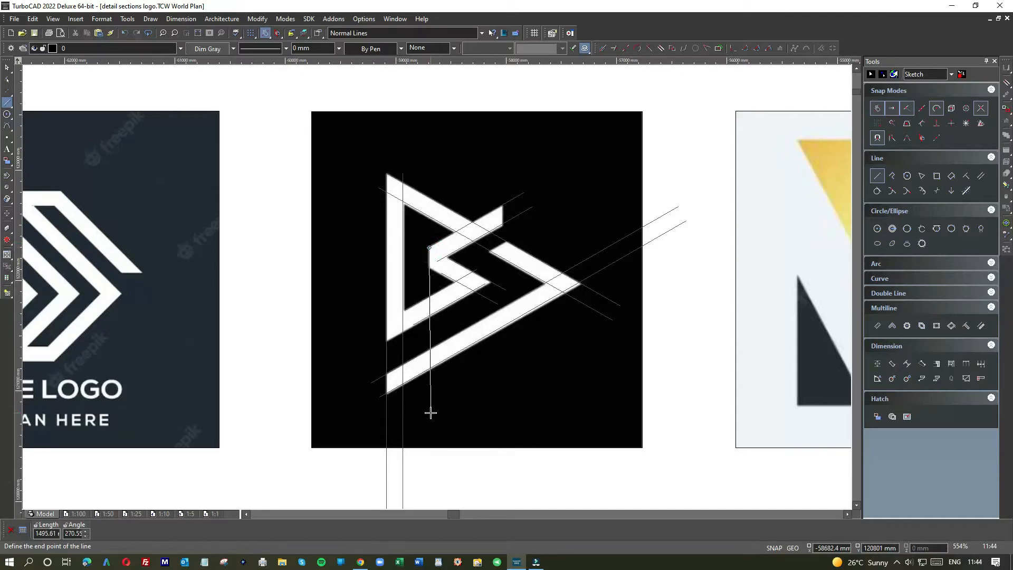
pyautogui.click(967, 123)
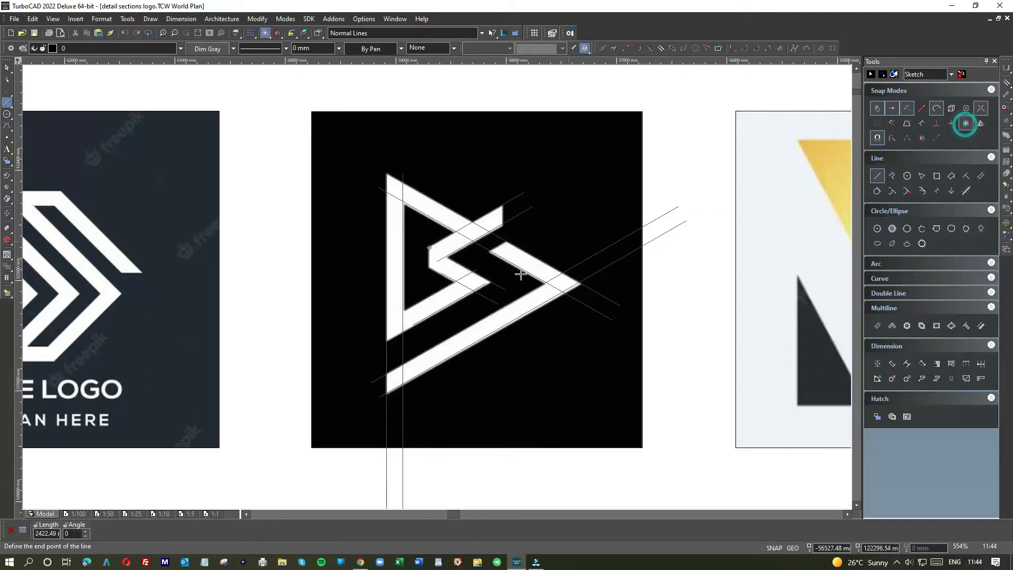
pyautogui.click(435, 388)
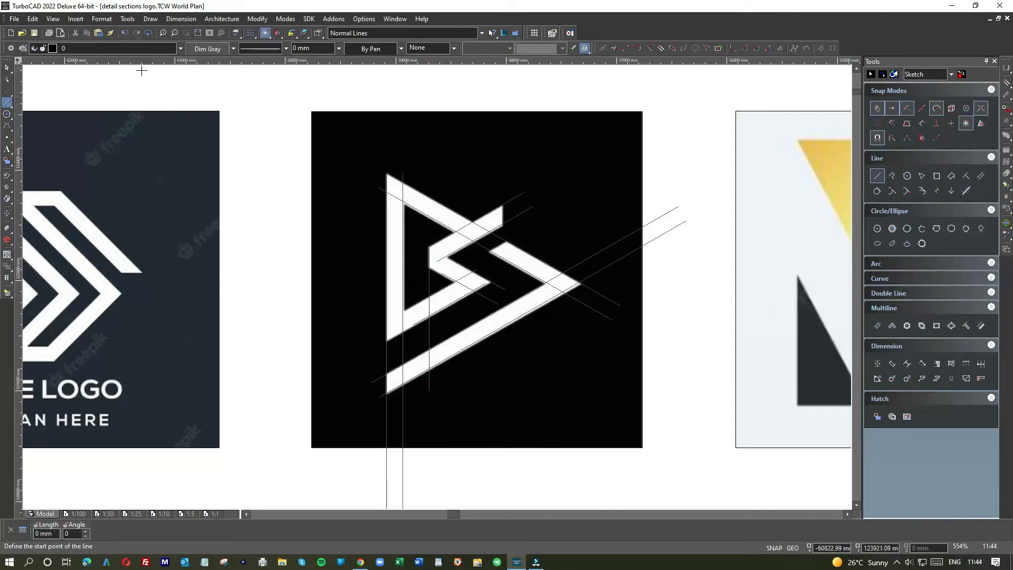
pyautogui.click(7, 67)
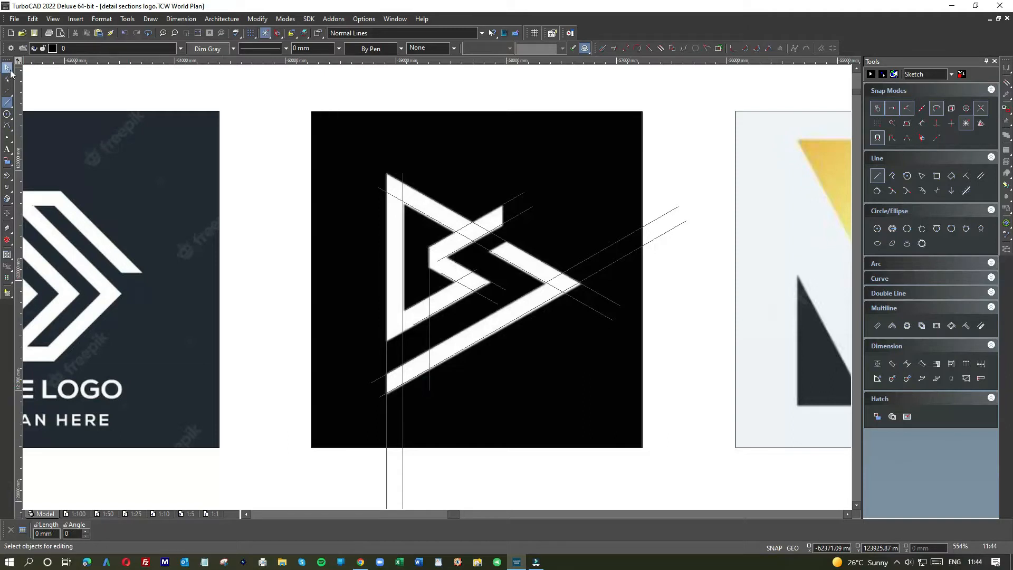
pyautogui.click(429, 324)
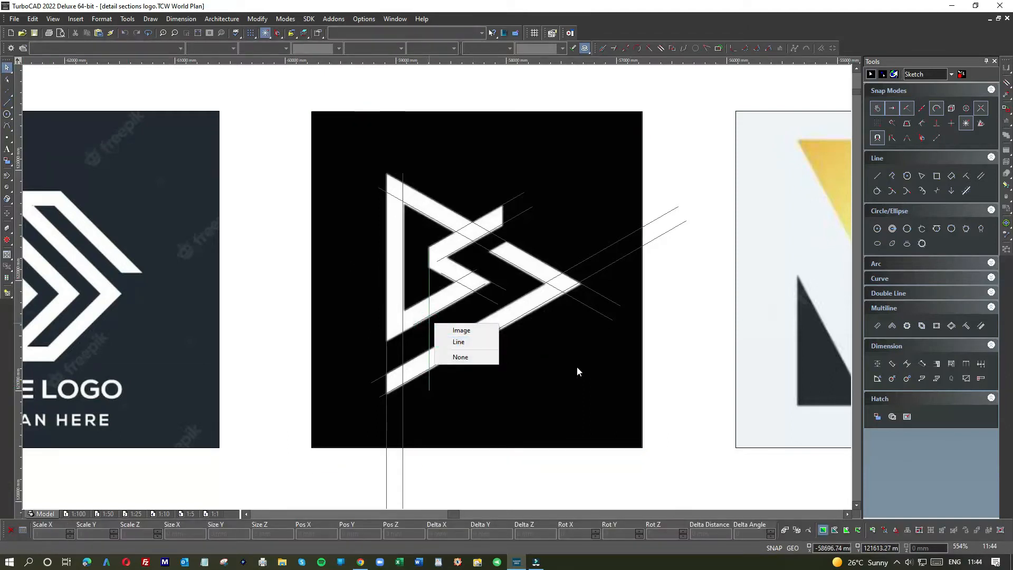
pyautogui.click(667, 331)
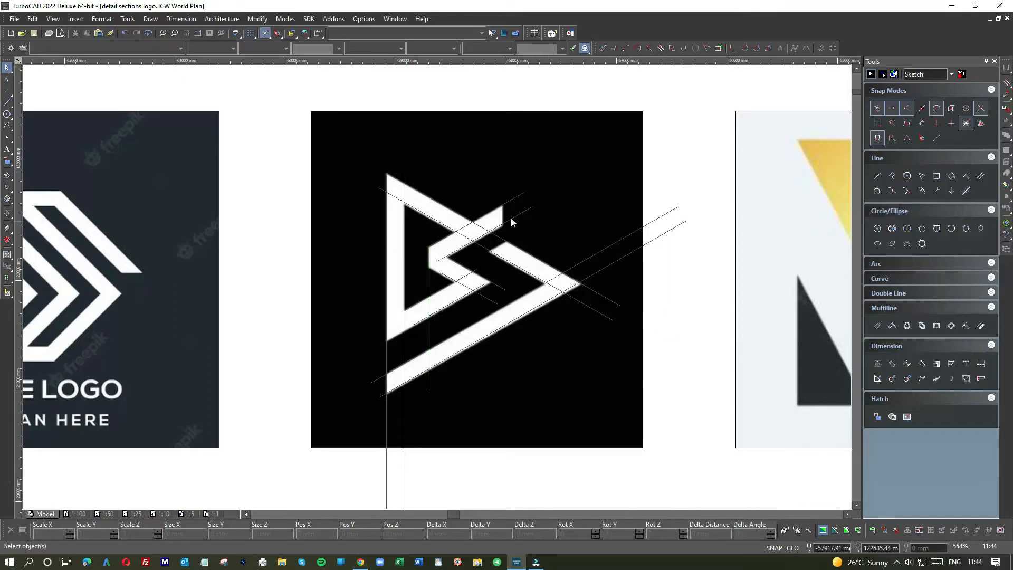
# Draw a short vertical line across the right end of the S shape's top stroke.
pyautogui.click(877, 175)
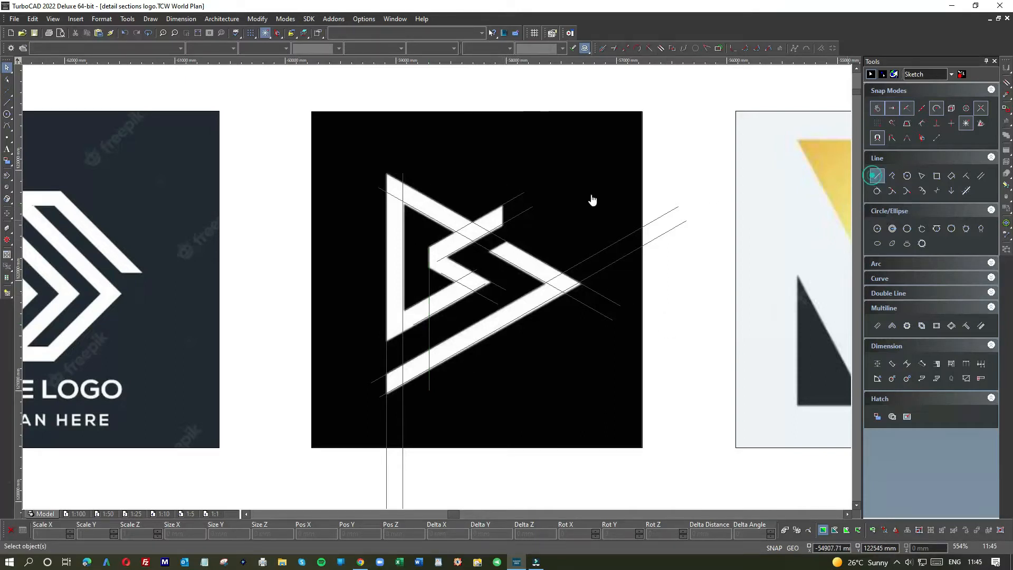
pyautogui.click(503, 201)
pyautogui.click(501, 242)
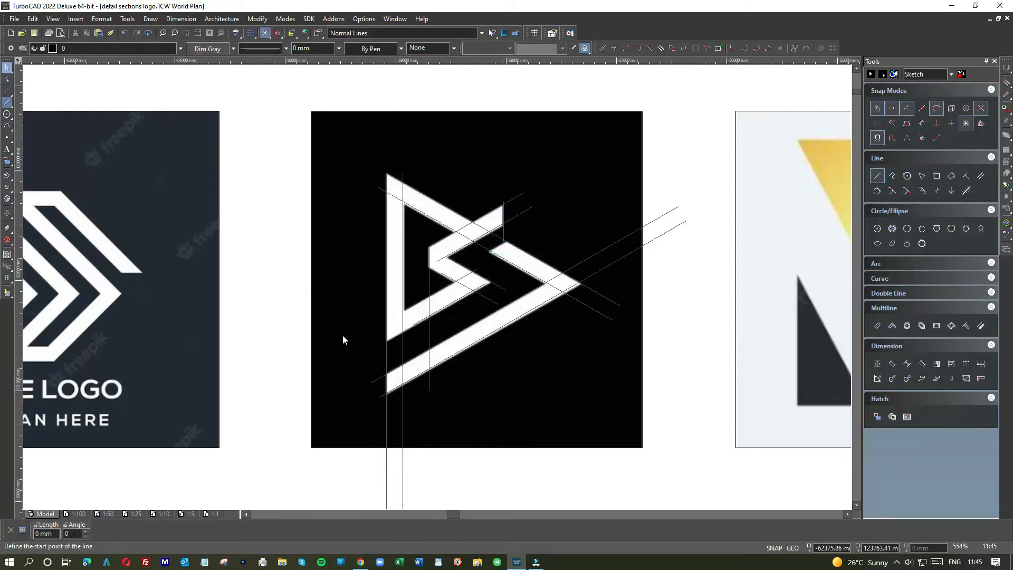
# Shorten the vertical line at the S shape's left edge so it ends near the S's left lower corner.
pyautogui.click(430, 385)
pyautogui.click(429, 393)
pyautogui.click(429, 393)
pyautogui.click(459, 413)
pyautogui.click(429, 390)
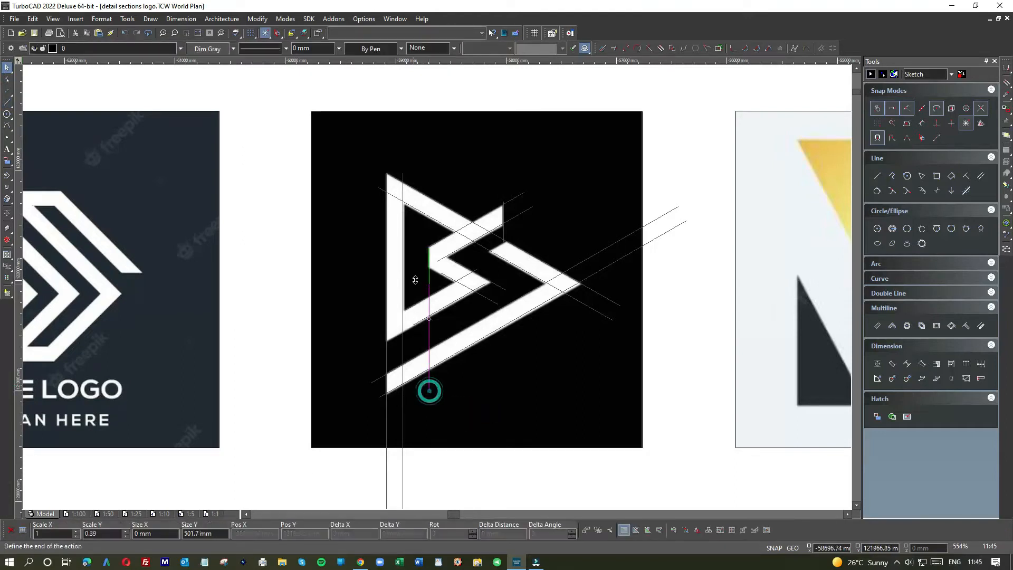
pyautogui.click(515, 381)
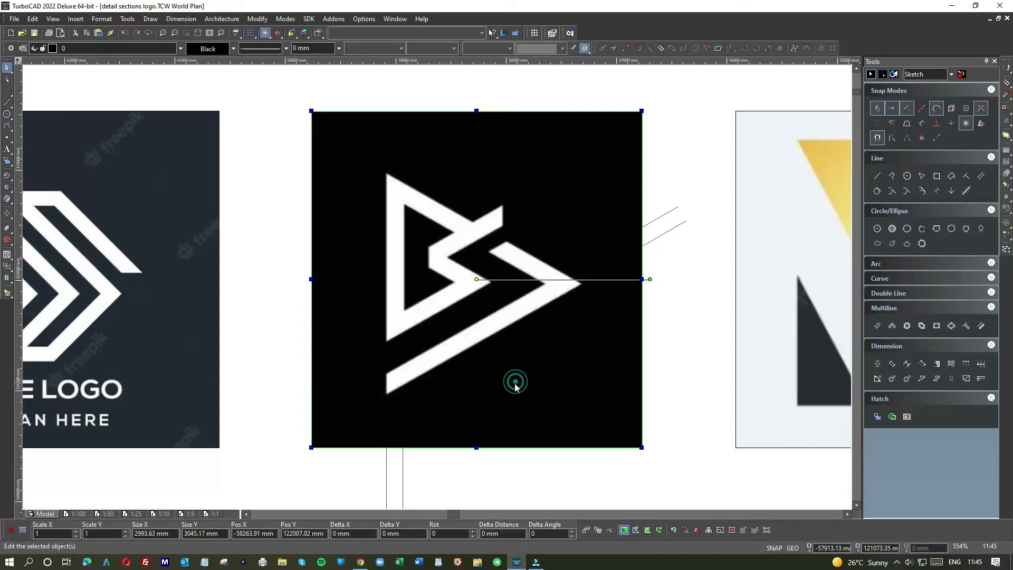
pyautogui.click(682, 295)
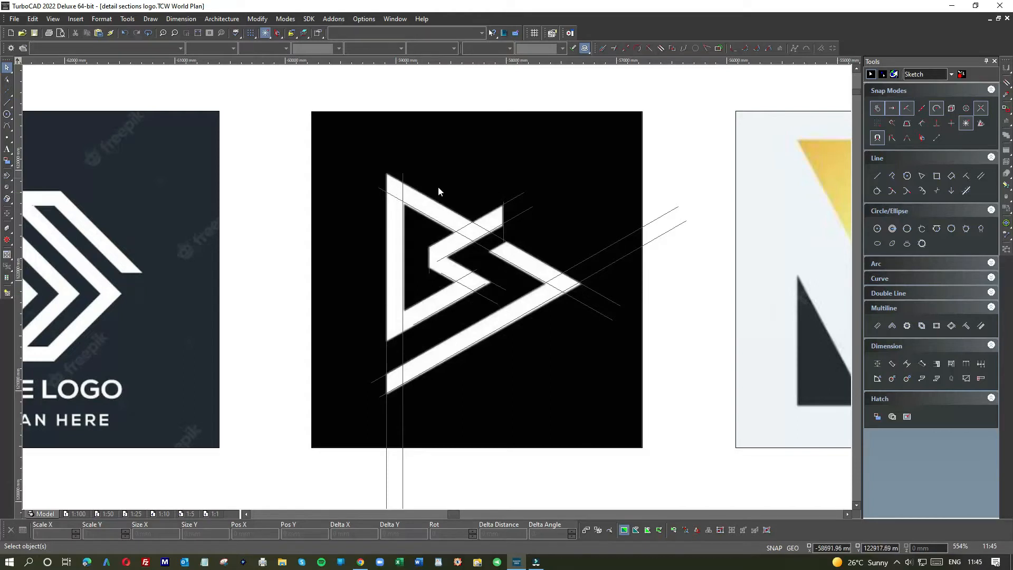
# Copy the black logo image with all its traced lines and place the copy in the empty area below the originals.
pyautogui.scroll(-2, 478, 353)
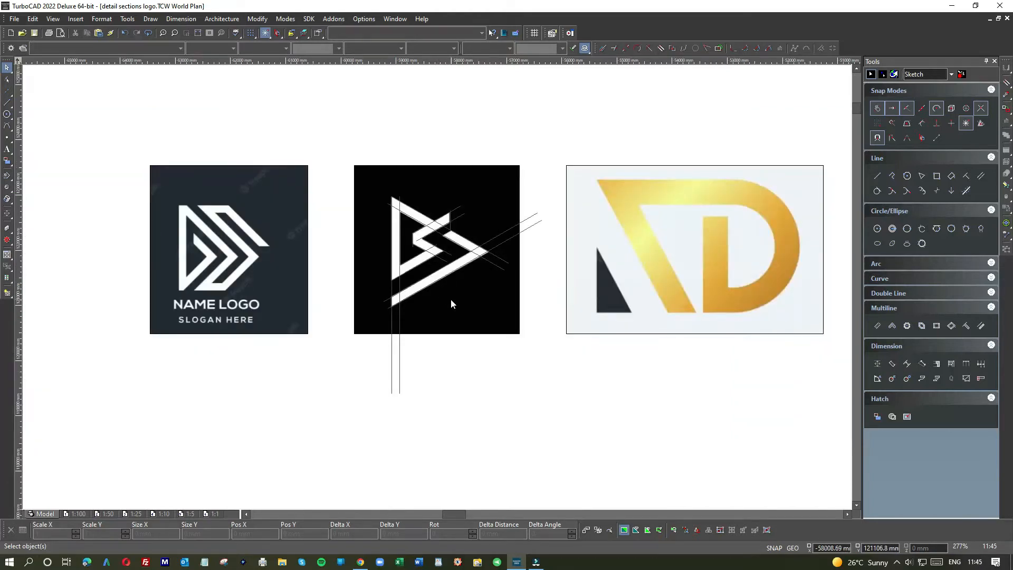
pyautogui.click(452, 300)
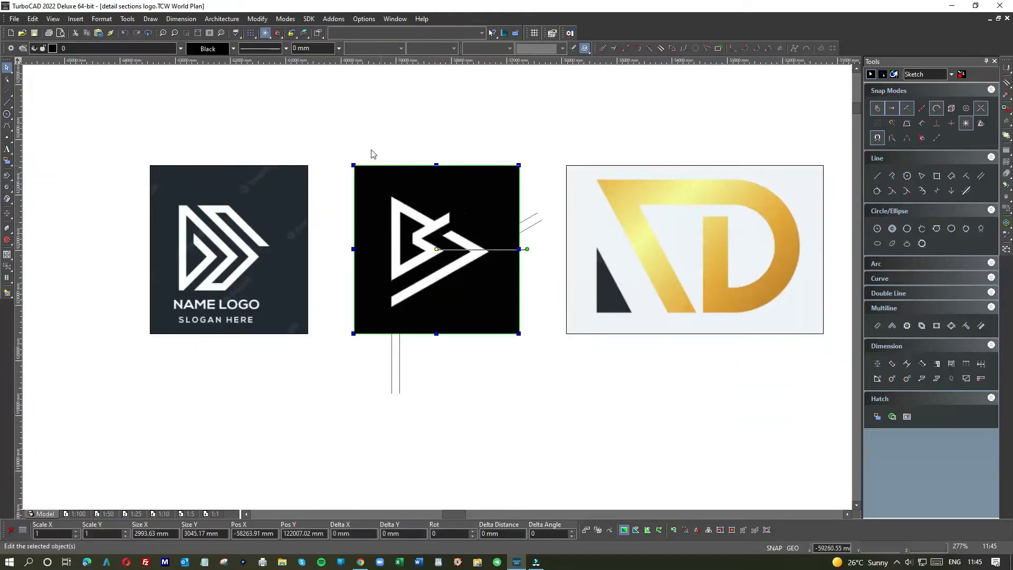
pyautogui.moveTo(335, 136); pyautogui.dragTo(563, 415)
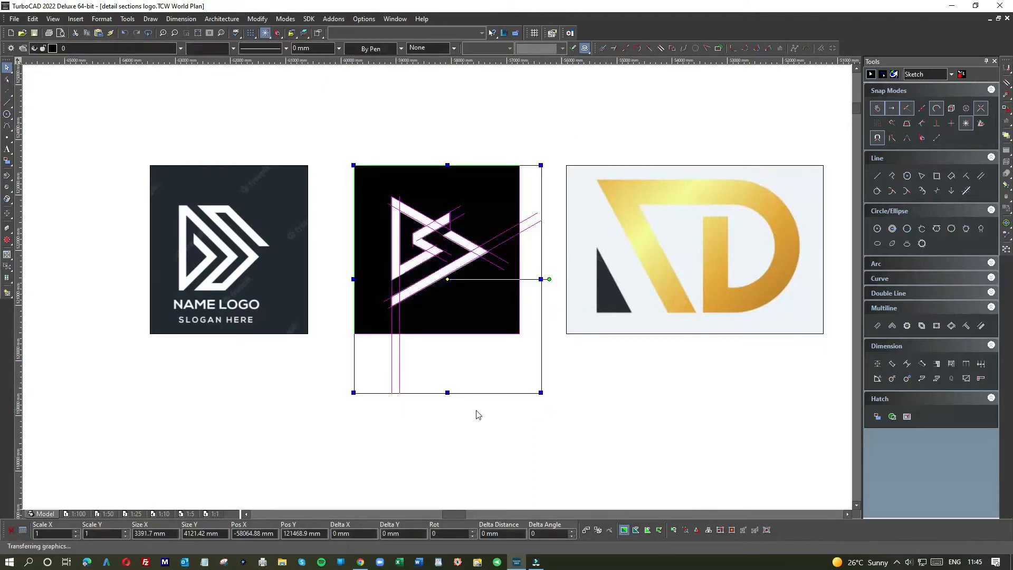
pyautogui.scroll(-2, 415, 307)
pyautogui.hotkey('ctrl', 'c')
pyautogui.click(413, 303)
pyautogui.hotkey('ctrl', 'v')
pyautogui.moveTo(420, 276); pyautogui.dragTo(443, 422)
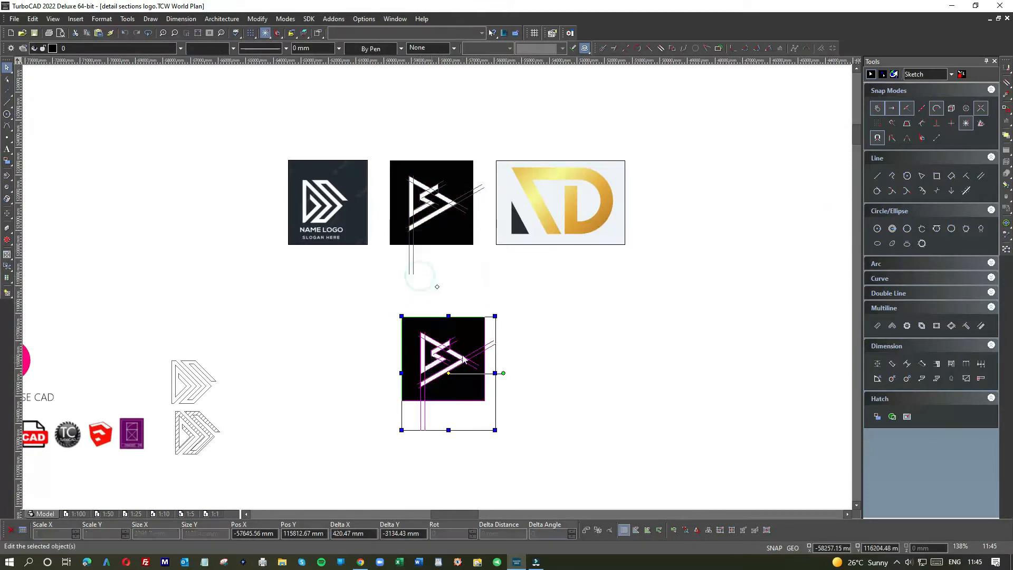
pyautogui.click(554, 327)
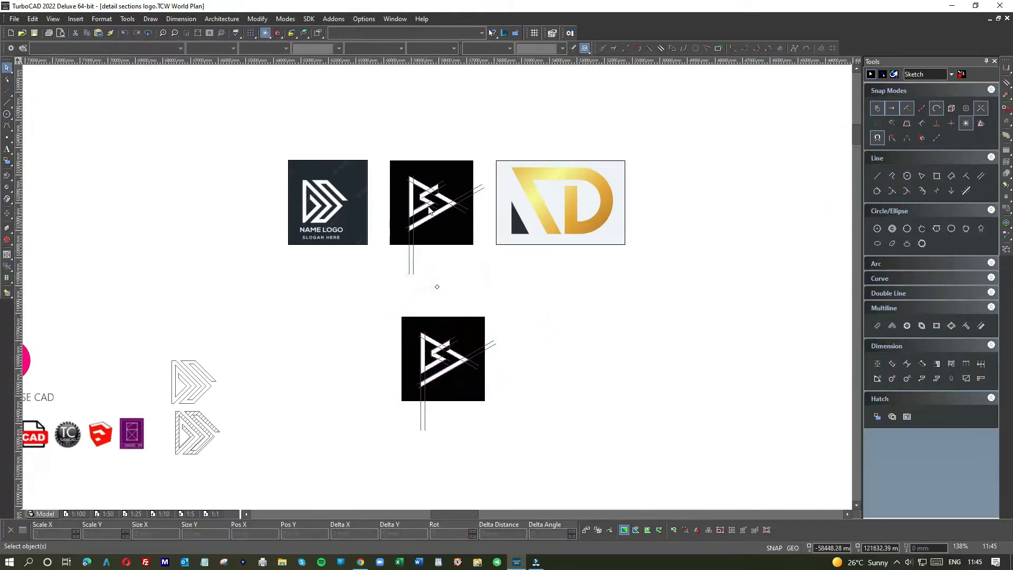
# Delete the black image from the copy and move the remaining traced lines up and slightly left.
pyautogui.click(481, 327)
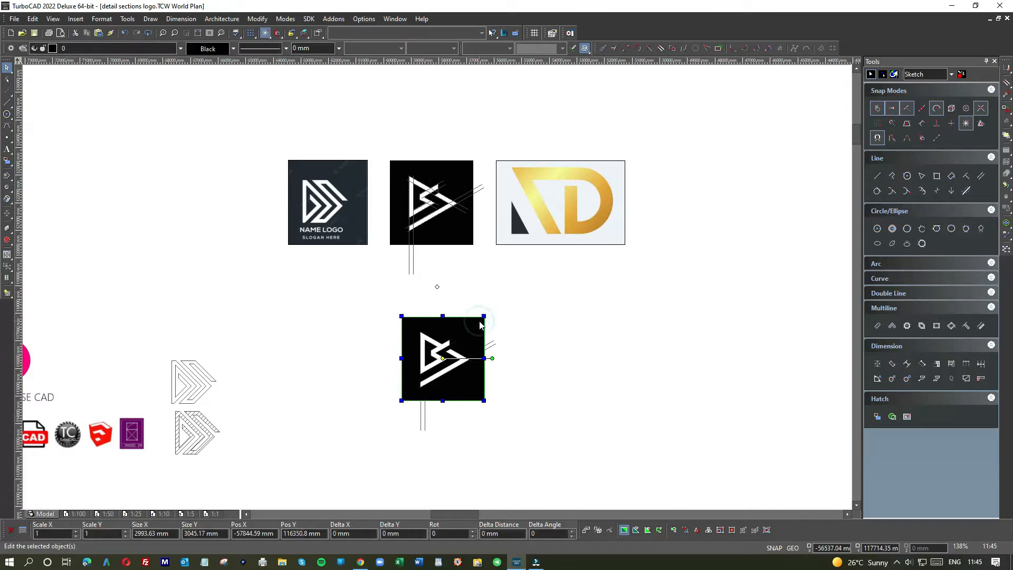
pyautogui.press('Delete')
pyautogui.moveTo(403, 294); pyautogui.dragTo(503, 452)
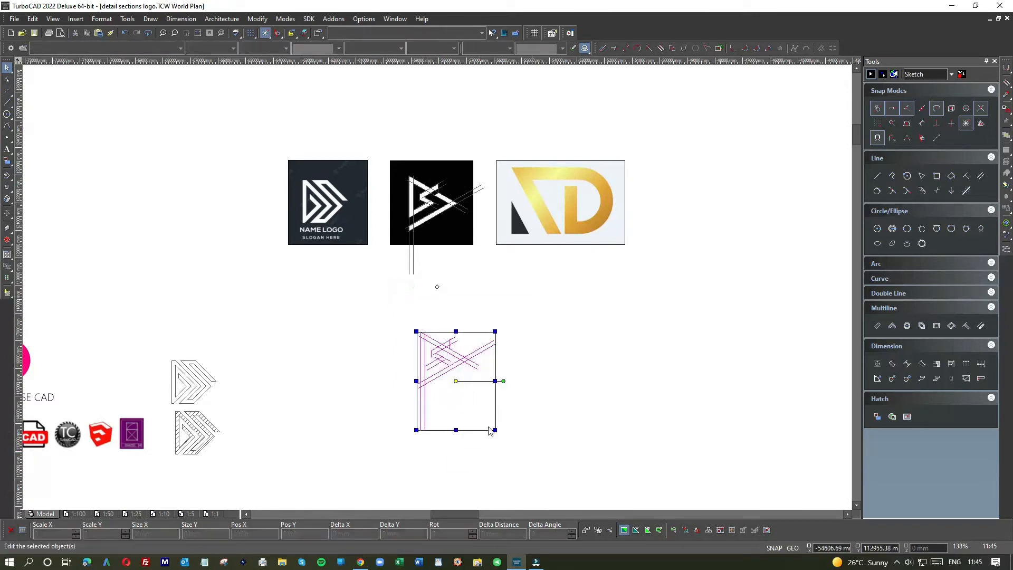
pyautogui.moveTo(449, 405); pyautogui.dragTo(437, 374)
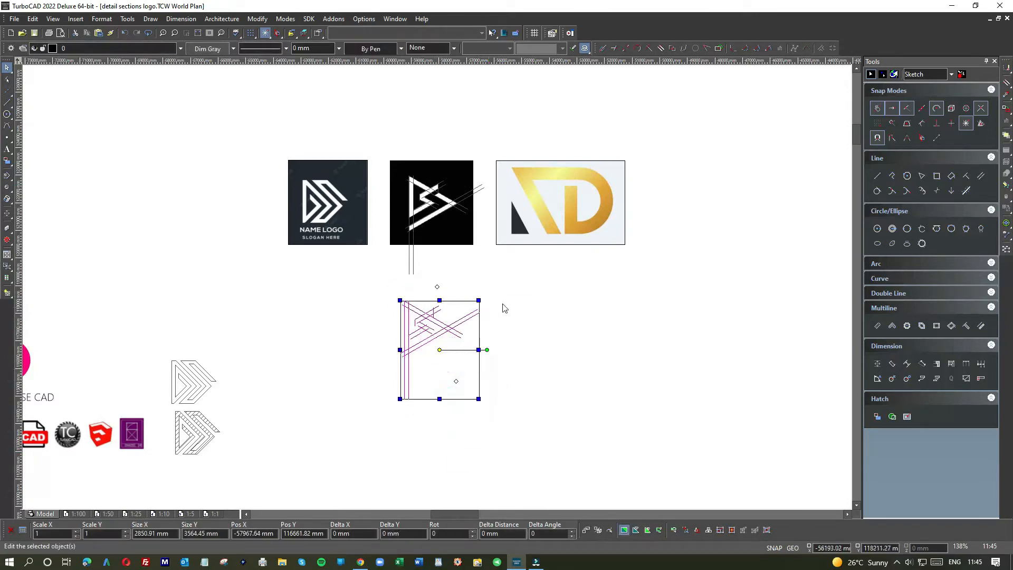
pyautogui.click(528, 296)
# Trim the triangle's inner slanted line and inner vertical line to meet at the inner top corner.
pyautogui.scroll(5, 401, 326)
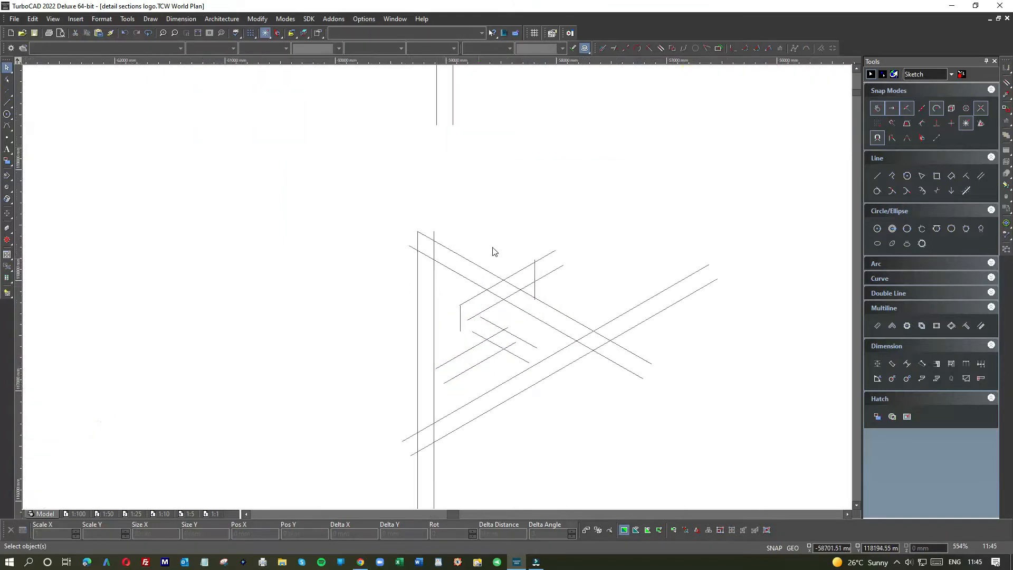
pyautogui.rightClick(534, 237)
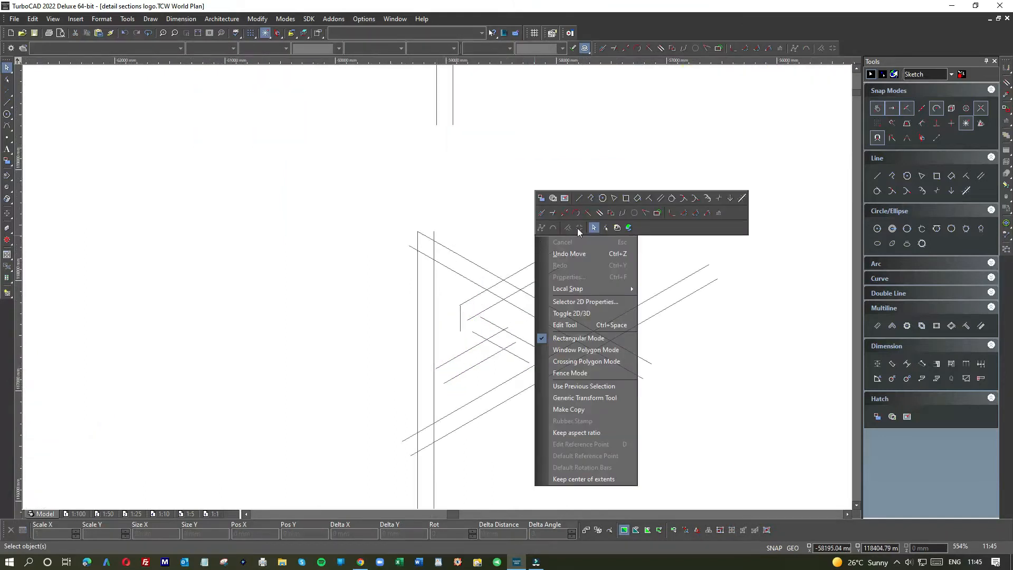
pyautogui.click(644, 215)
pyautogui.click(441, 265)
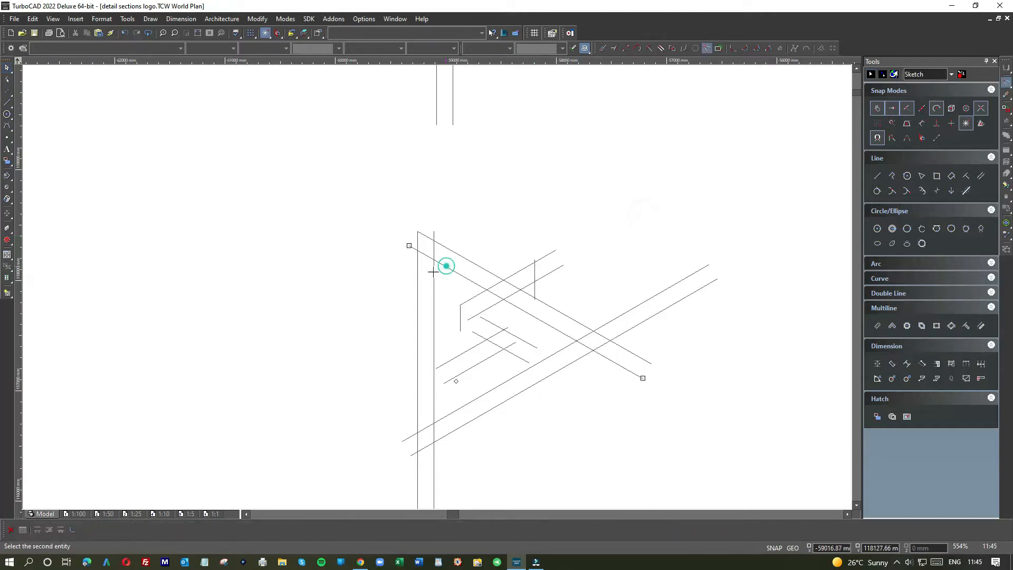
pyautogui.click(437, 270)
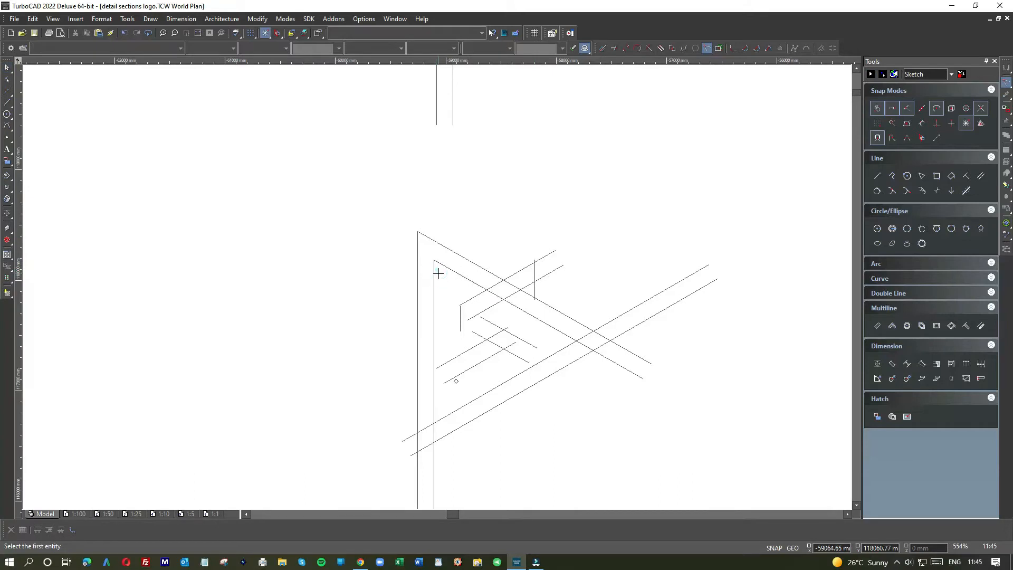
# Join the inner vertical line with the upper edge line of the middle diagonal stroke at the triangle's inner lower corner.
pyautogui.scroll(-5, 437, 287)
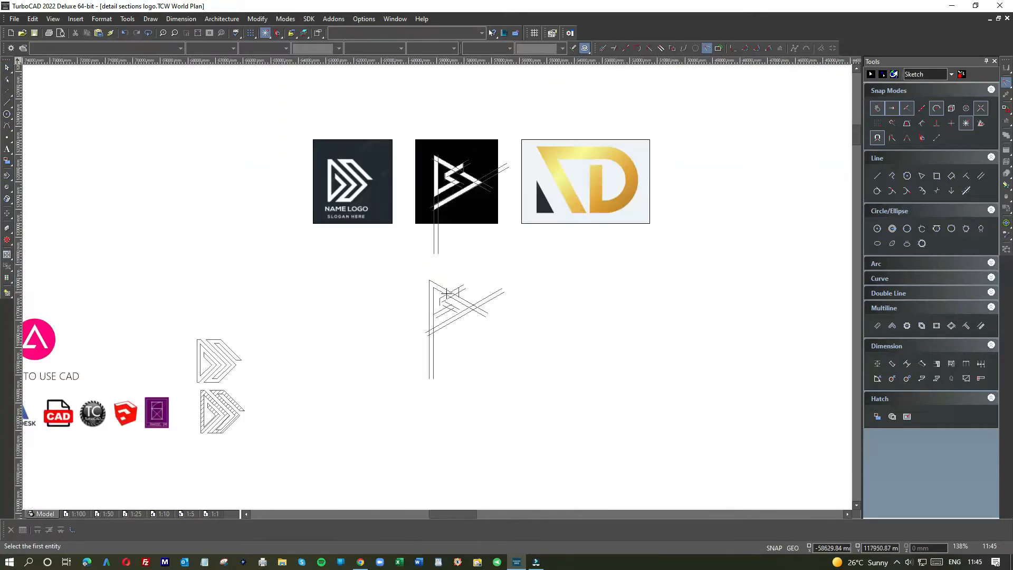
pyautogui.scroll(5, 438, 286)
pyautogui.scroll(-5, 438, 286)
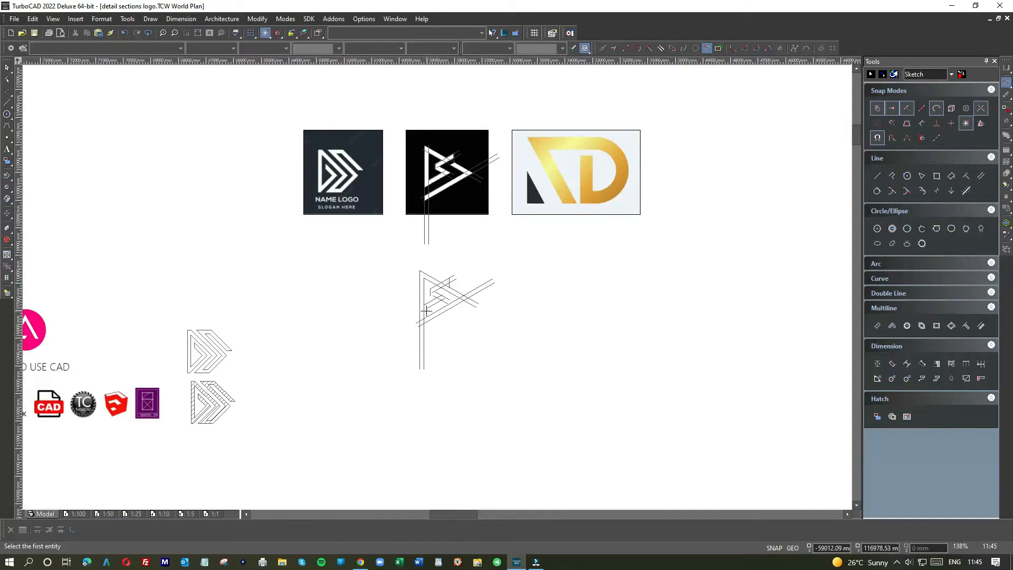
pyautogui.scroll(5, 426, 311)
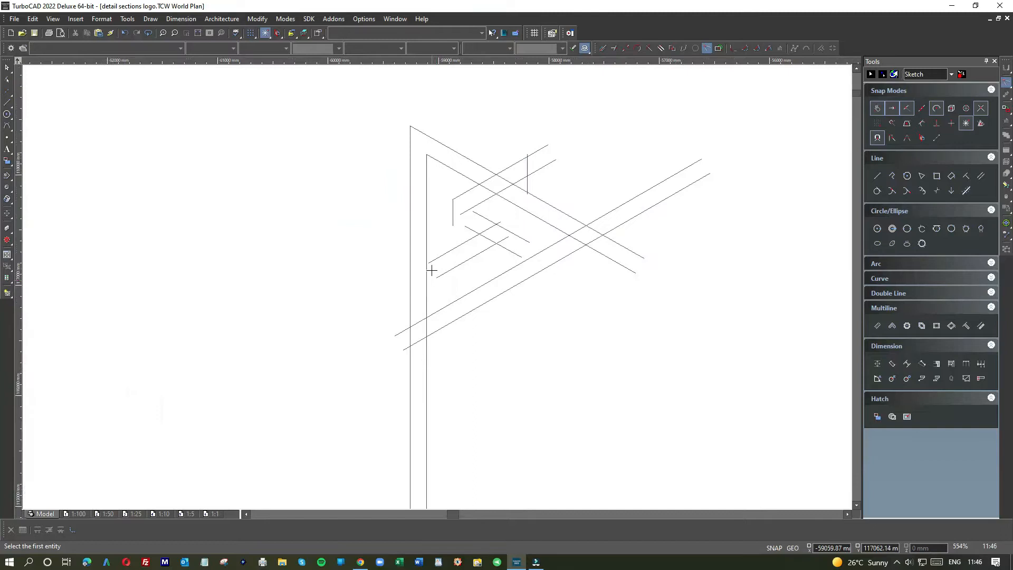
pyautogui.click(427, 241)
pyautogui.scroll(-3, 437, 287)
pyautogui.scroll(-3, 437, 287)
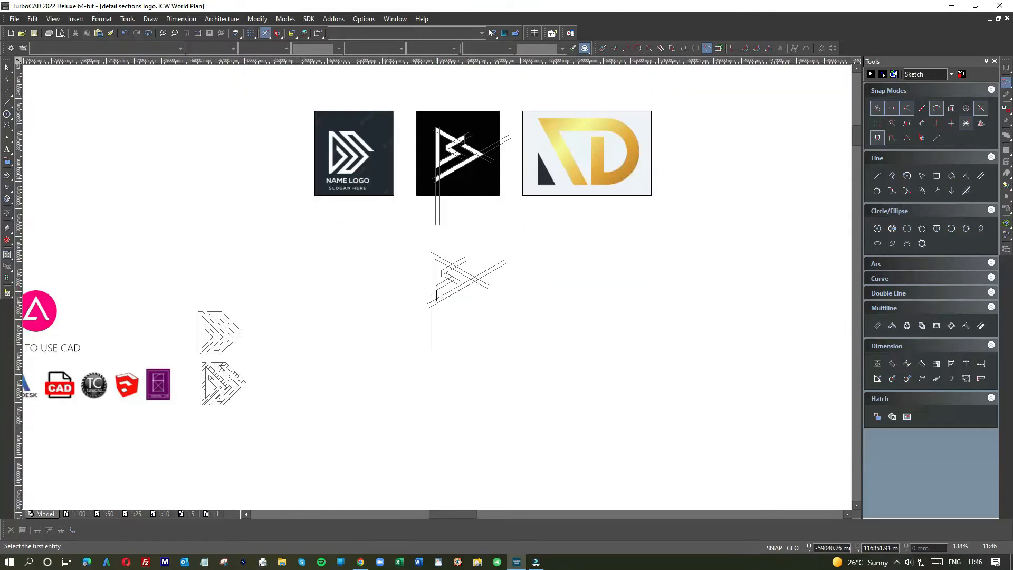
# Join the outer vertical line with the lower edge line of the middle diagonal stroke at the triangle's outer lower corner.
pyautogui.scroll(9, 436, 297)
pyautogui.click(390, 232)
pyautogui.click(454, 231)
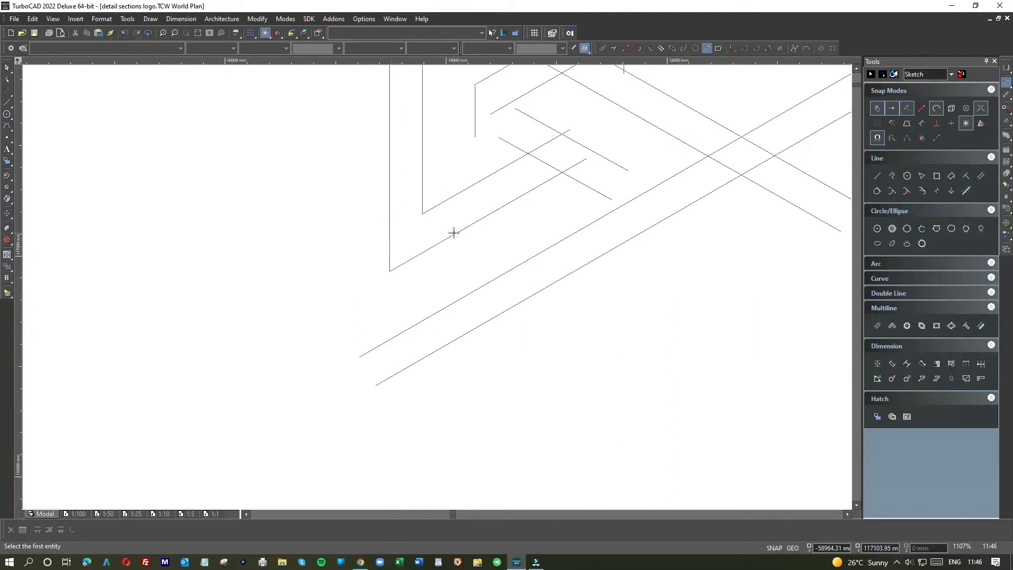
pyautogui.scroll(-6, 437, 286)
pyautogui.scroll(-3, 438, 286)
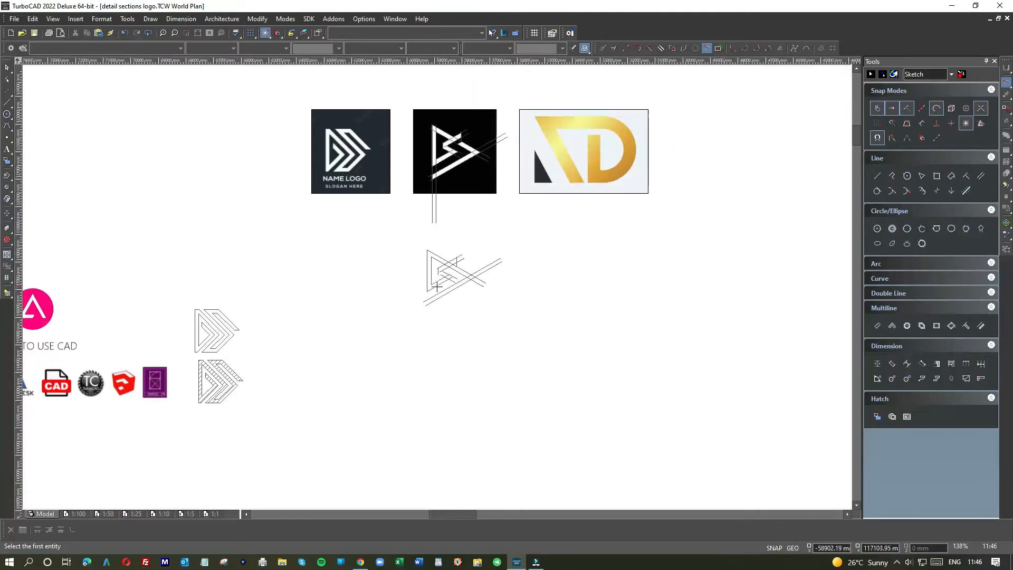
pyautogui.scroll(6, 431, 292)
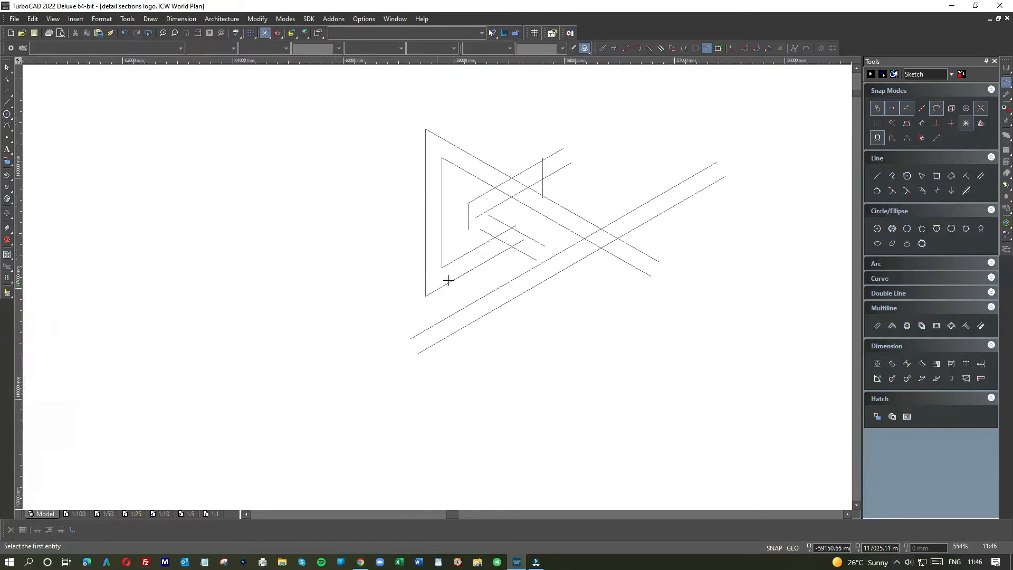
# Draw a vertical line from the triangle's outer lower corner down past both long diagonal lines.
pyautogui.click(877, 176)
pyautogui.scroll(6, 437, 286)
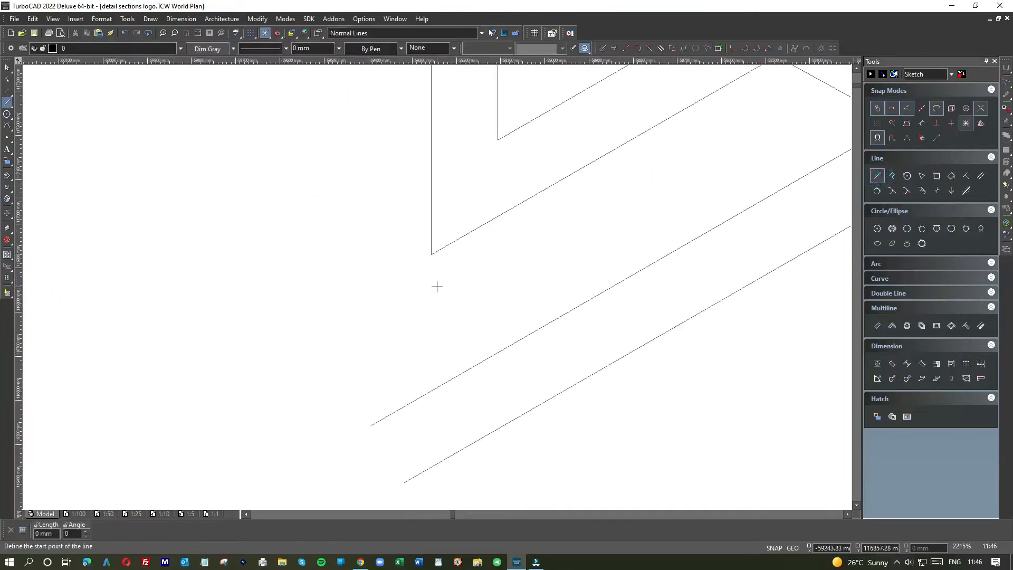
pyautogui.click(431, 255)
pyautogui.click(420, 484)
pyautogui.rightClick(563, 300)
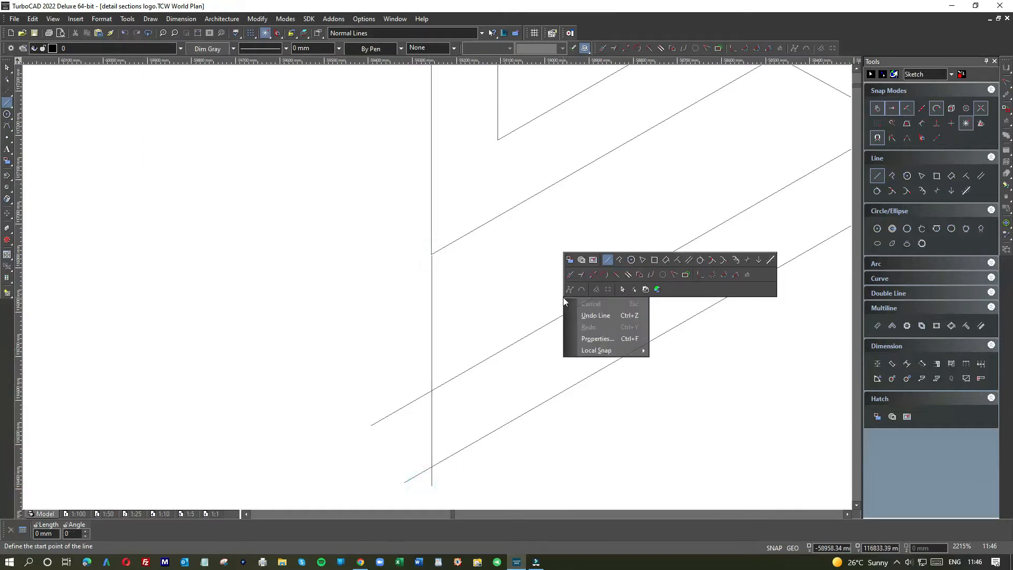
pyautogui.click(673, 274)
# Try to join the new vertical line with the upper long diagonal line, and undo it.
pyautogui.click(455, 380)
pyautogui.click(431, 369)
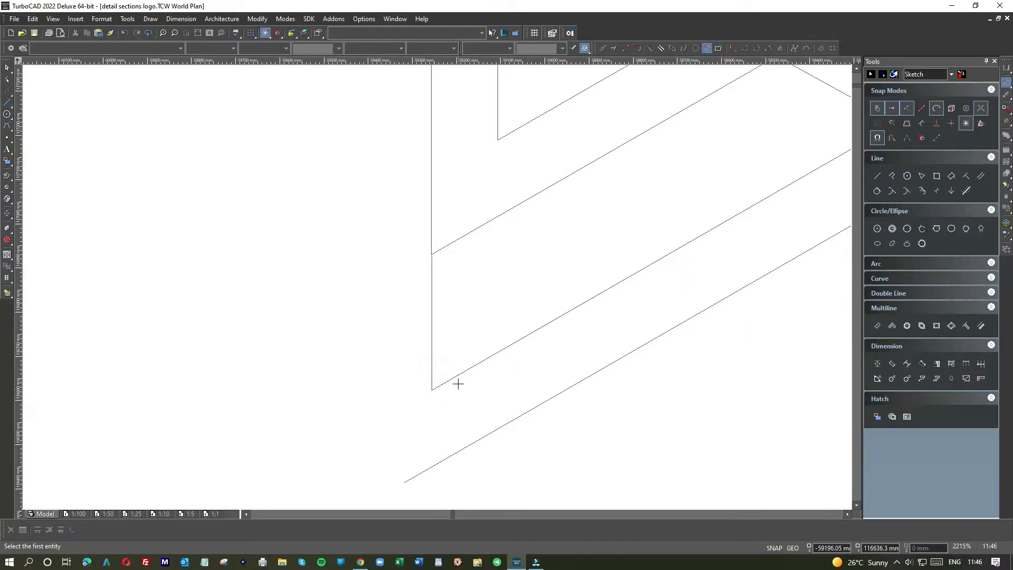
pyautogui.click(123, 33)
# Join the new vertical line with the lower long diagonal line and trim it to meet the upper one, closing the stroke's end.
pyautogui.scroll(-2, 436, 285)
pyautogui.click(423, 296)
pyautogui.click(441, 308)
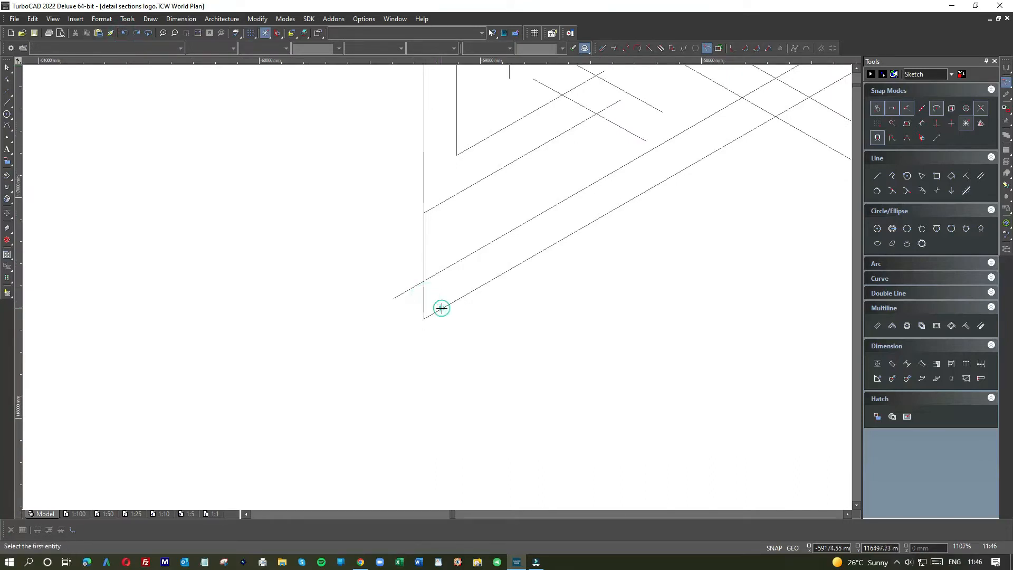
pyautogui.click(437, 272)
pyautogui.click(424, 294)
# Join the triangle's inner and outer slanted lines with the upper and lower long diagonal lines at the right-hand tip.
pyautogui.scroll(-1, 434, 288)
pyautogui.scroll(-2, 436, 286)
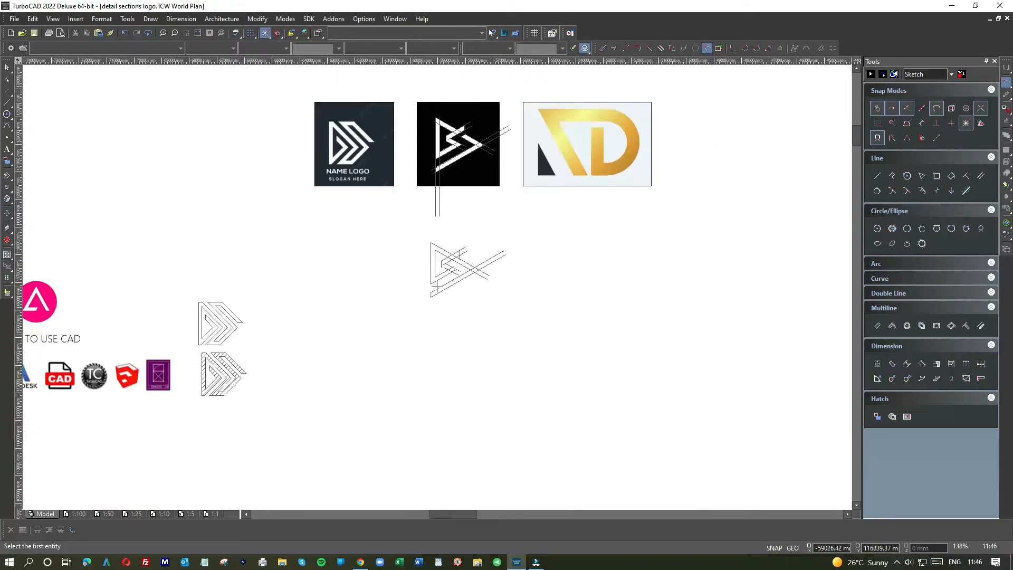
pyautogui.scroll(1, 443, 285)
pyautogui.scroll(-1, 436, 286)
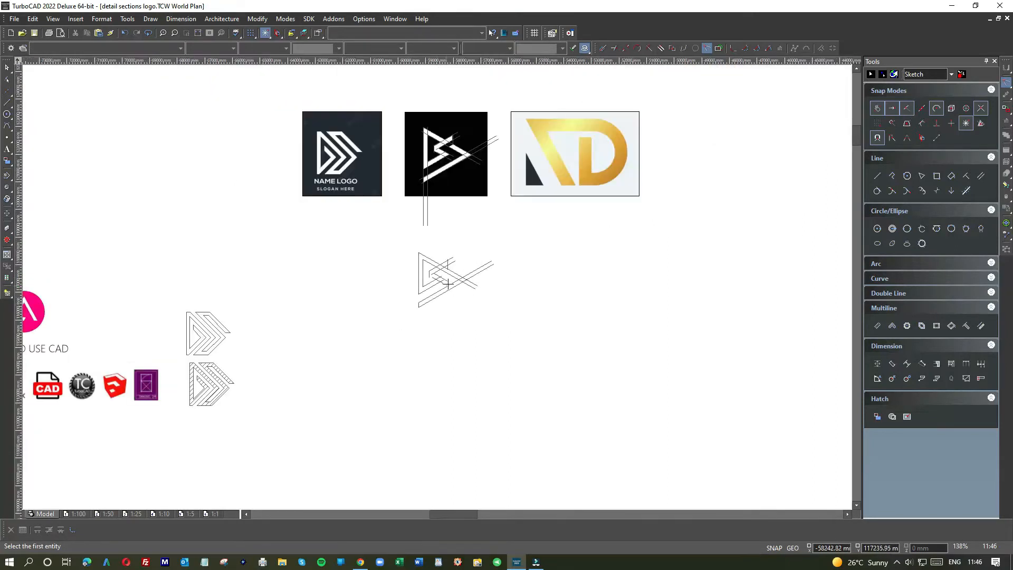
pyautogui.scroll(3, 447, 284)
pyautogui.click(429, 282)
pyautogui.click(428, 300)
pyautogui.click(481, 279)
pyautogui.click(482, 304)
# Join the outer and inner slanted lines with the lower edge line of the upper diagonal stroke.
pyautogui.scroll(-2, 434, 284)
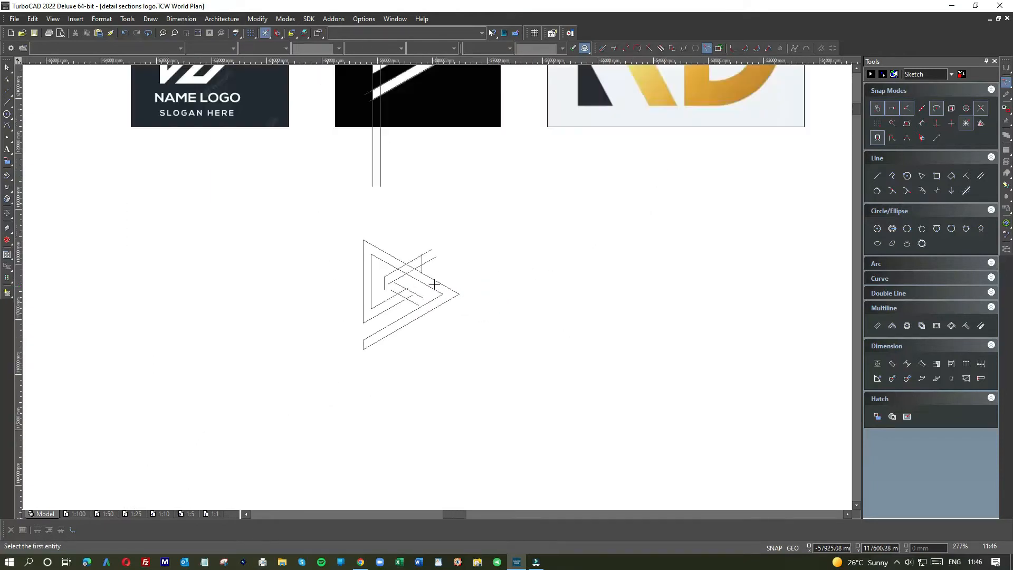
pyautogui.scroll(-1, 435, 284)
pyautogui.scroll(2, 437, 286)
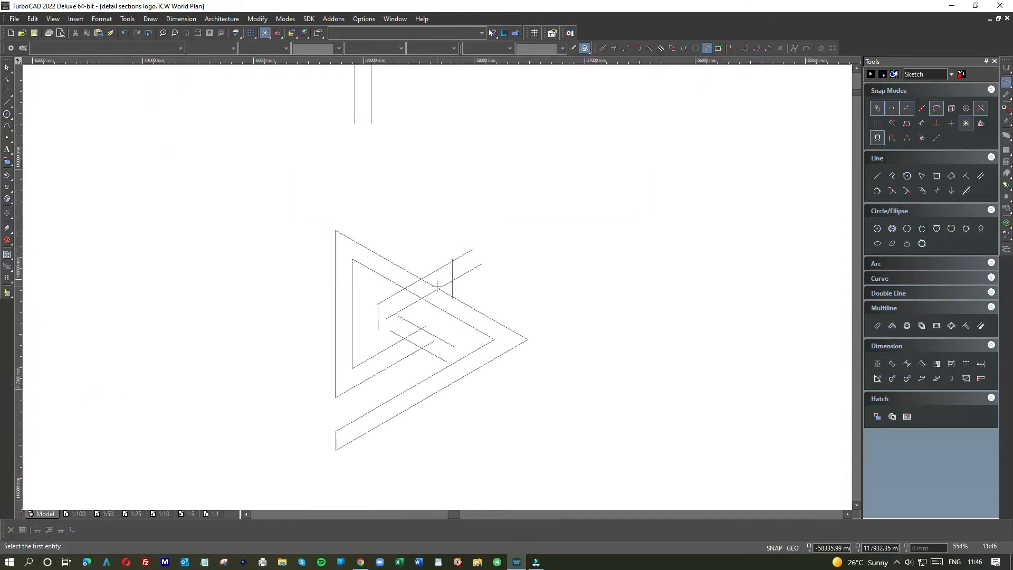
pyautogui.scroll(-2, 438, 286)
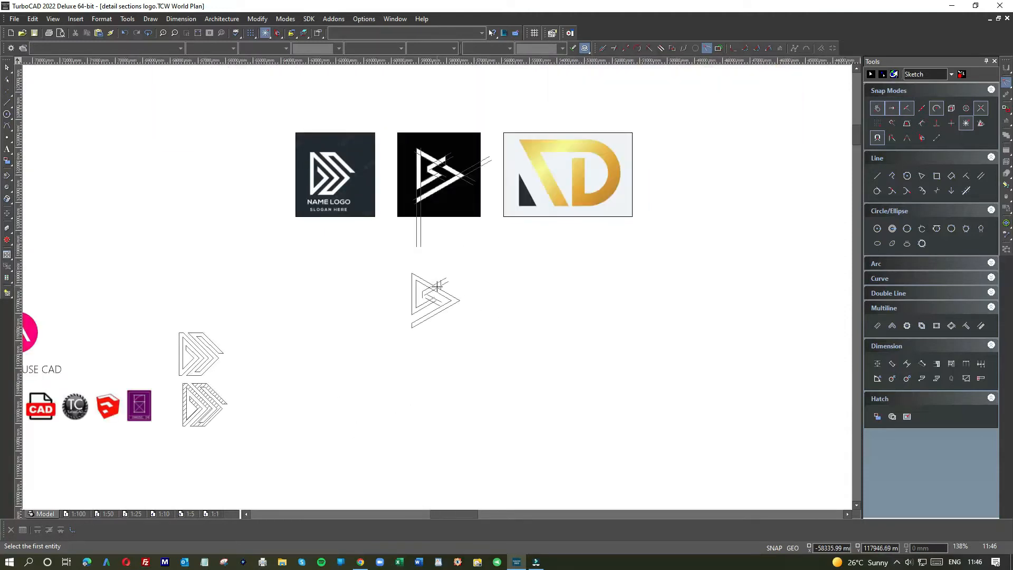
pyautogui.scroll(2, 437, 294)
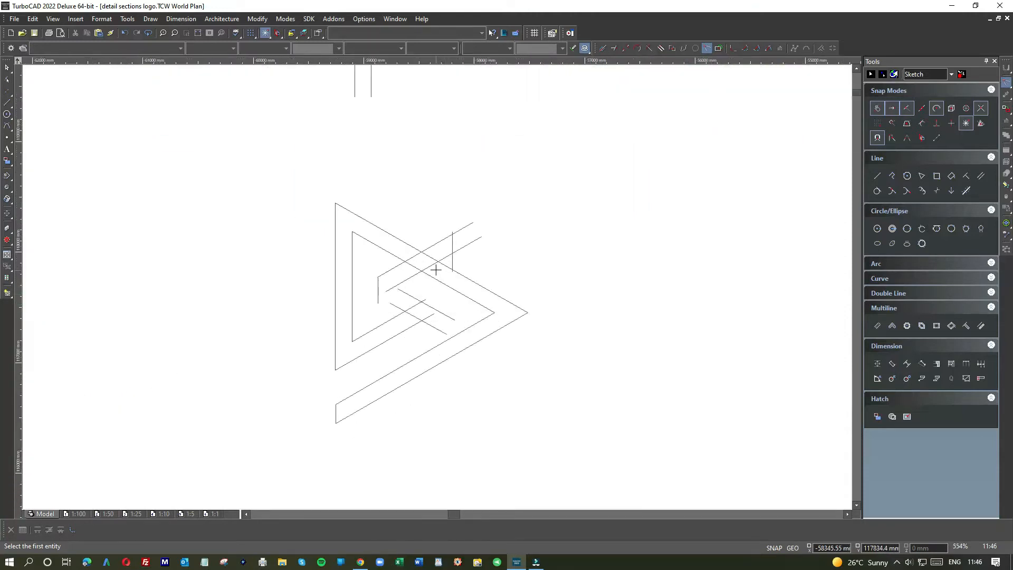
pyautogui.scroll(2, 442, 267)
pyautogui.click(439, 275)
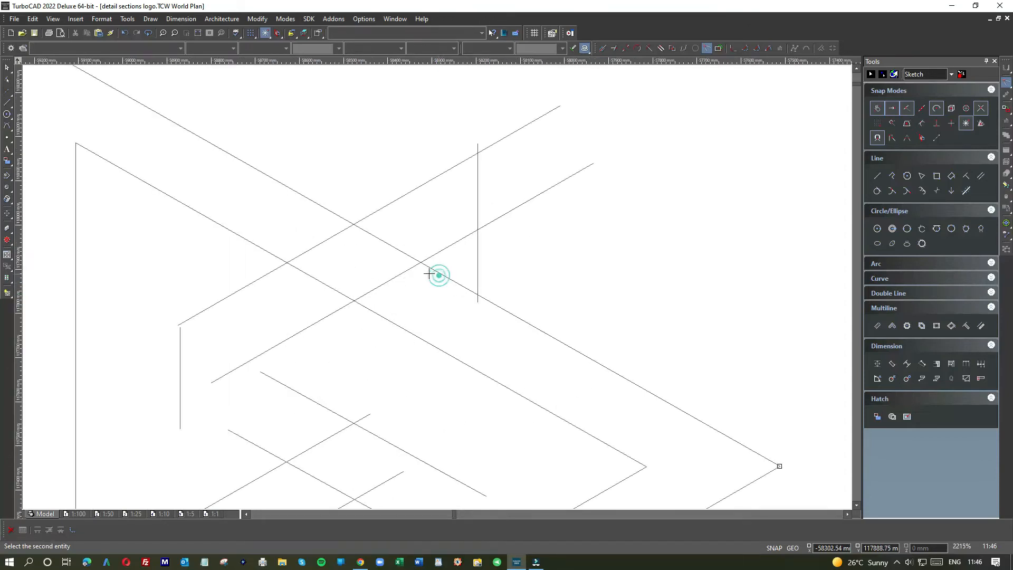
pyautogui.click(407, 271)
pyautogui.click(378, 312)
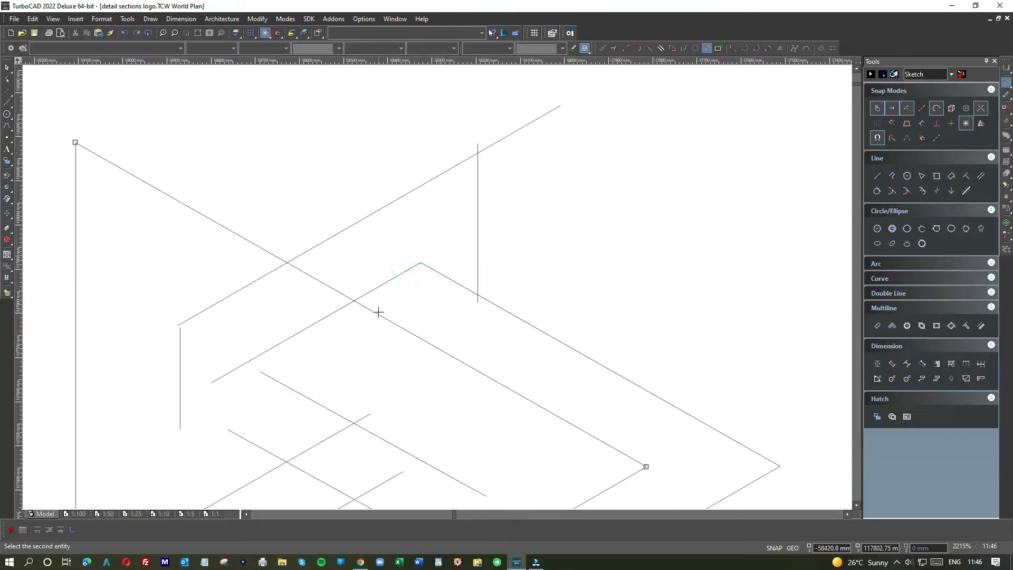
pyautogui.click(378, 288)
# Draw a line from the logo's outer right-hand tip to the upper end of the outer vertical line.
pyautogui.scroll(-1, 437, 287)
pyautogui.scroll(-2, 437, 286)
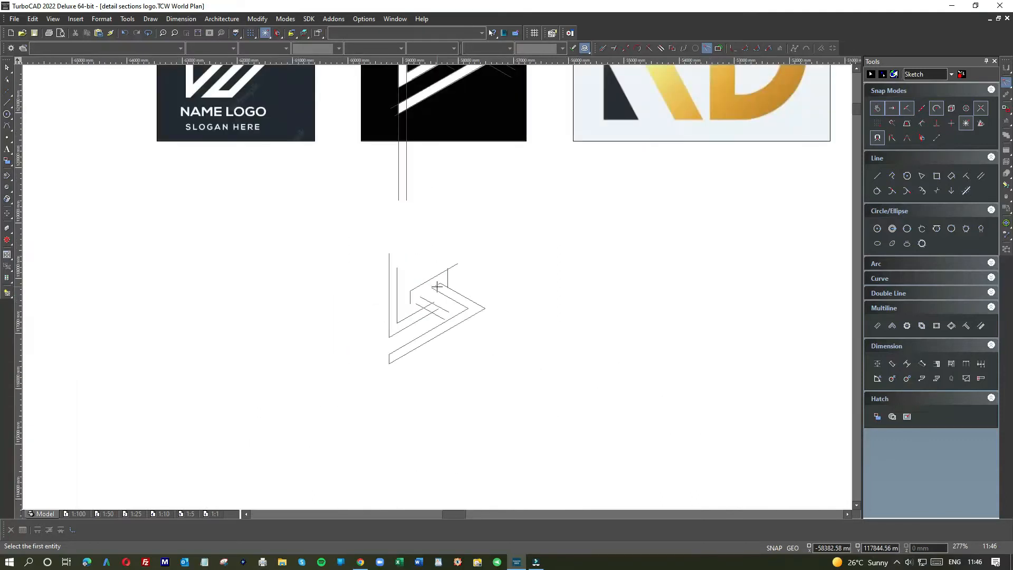
pyautogui.scroll(-1, 436, 287)
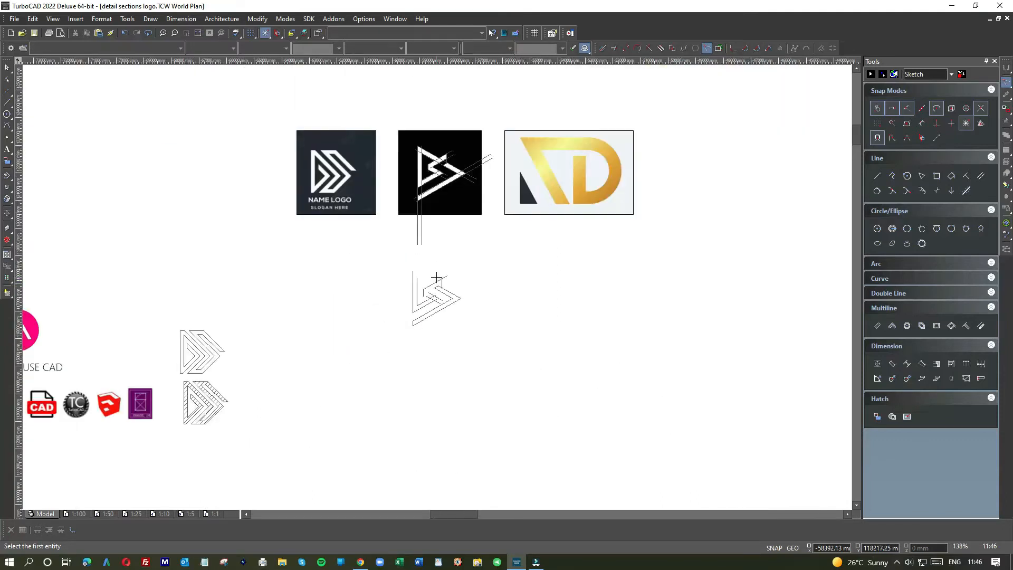
pyautogui.scroll(1, 436, 277)
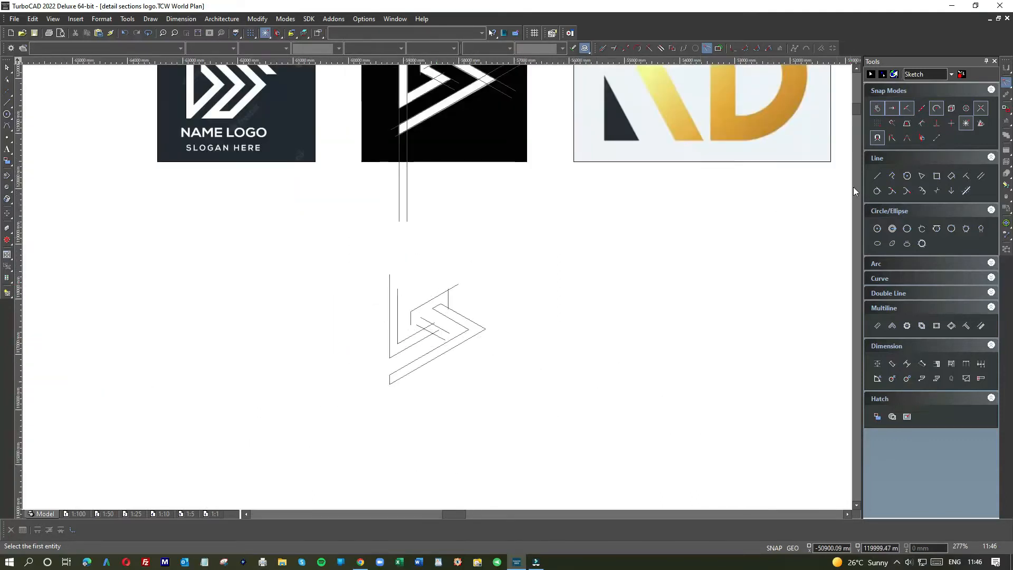
pyautogui.click(877, 176)
pyautogui.scroll(2, 437, 286)
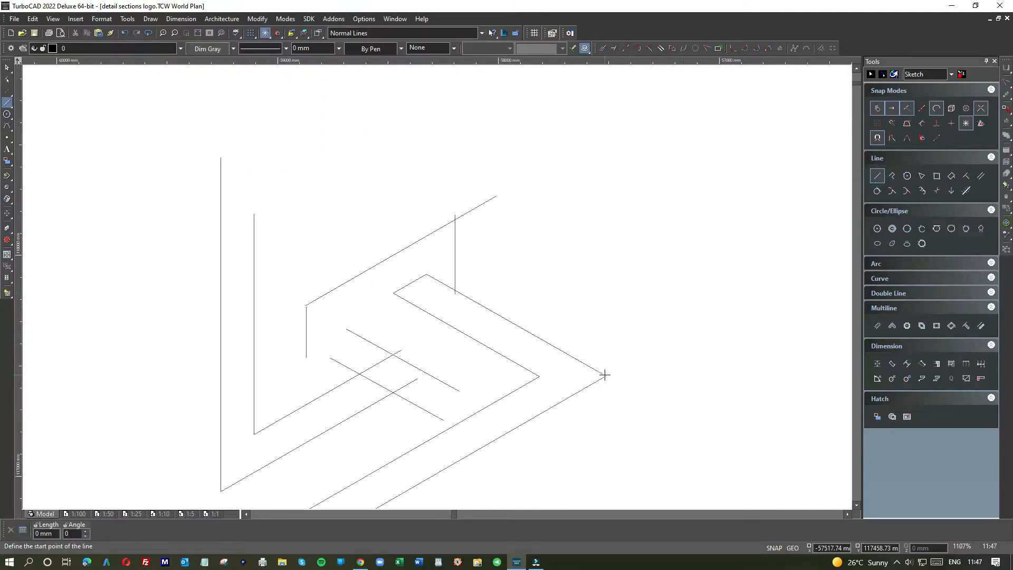
pyautogui.scroll(-2, 437, 287)
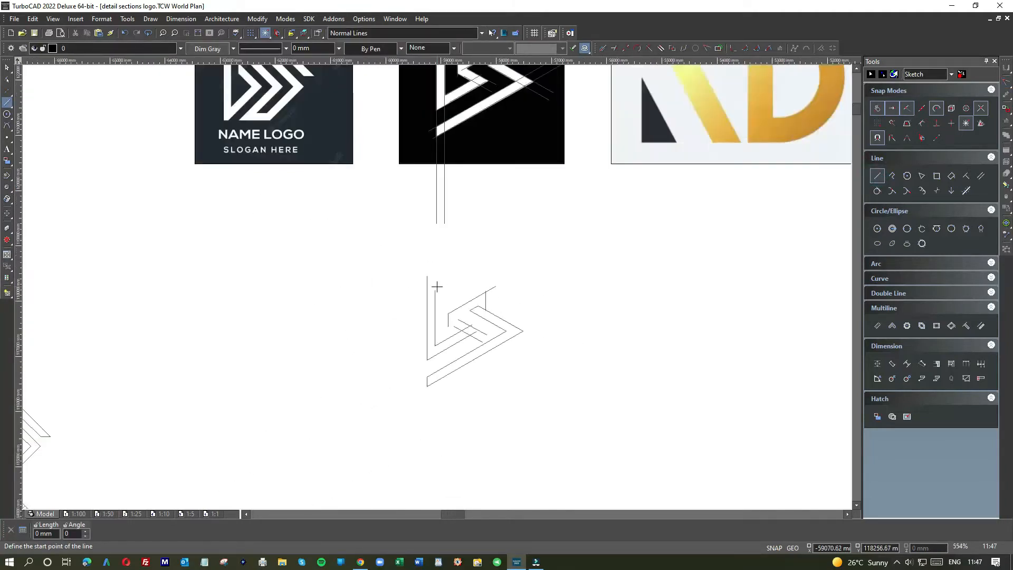
pyautogui.scroll(-1, 432, 278)
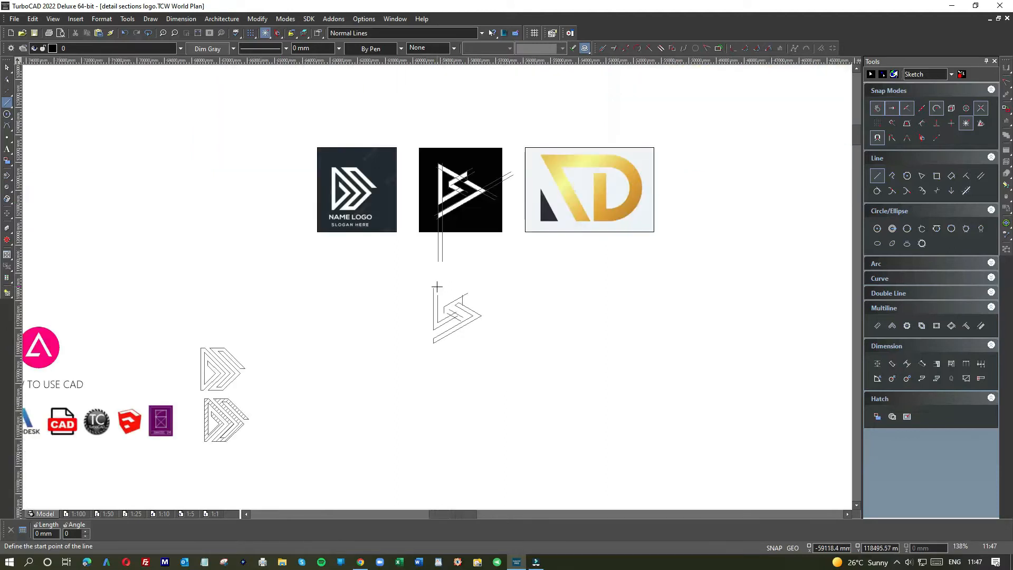
pyautogui.scroll(3, 437, 285)
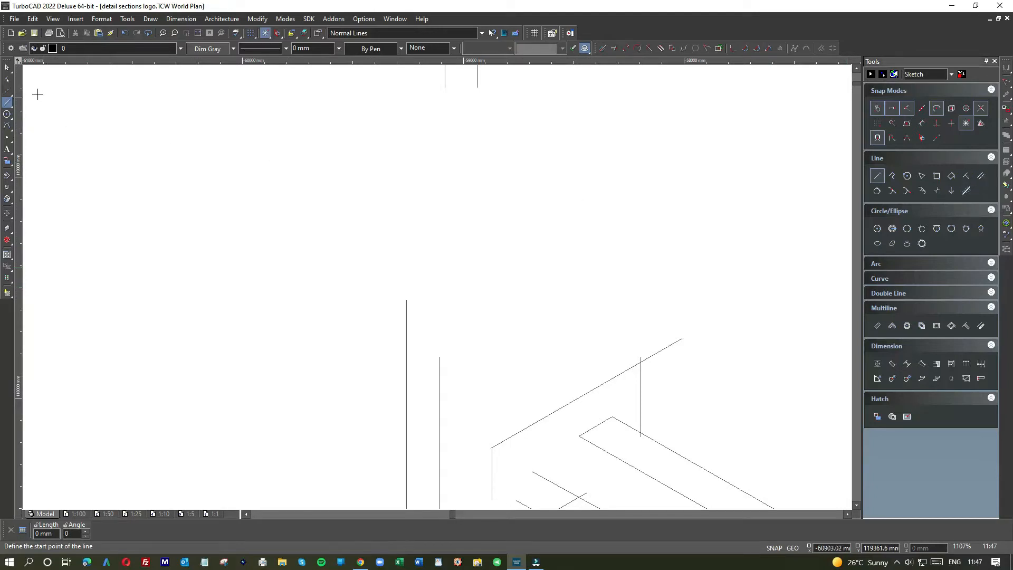
pyautogui.scroll(-2, 464, 259)
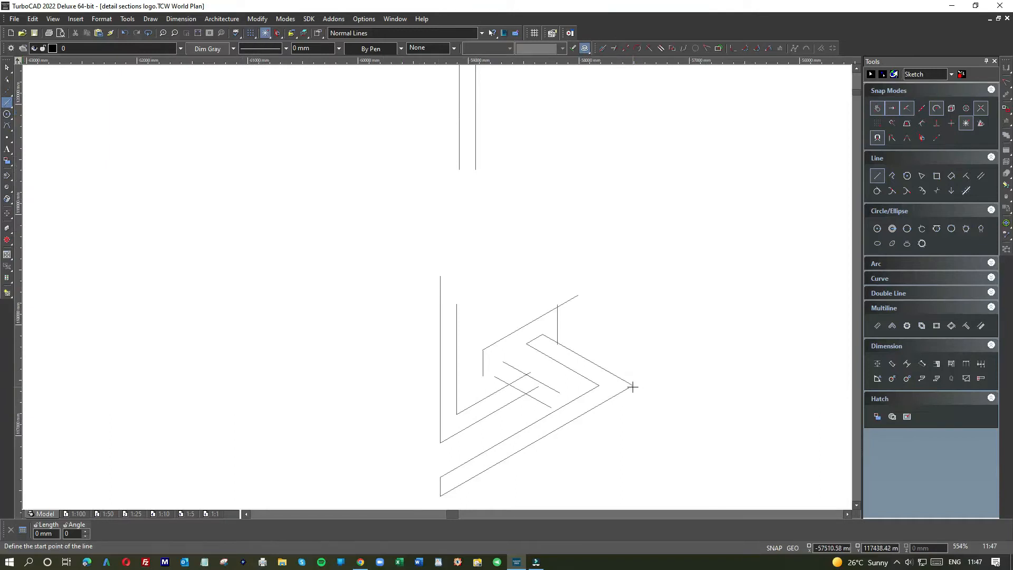
pyautogui.click(877, 107)
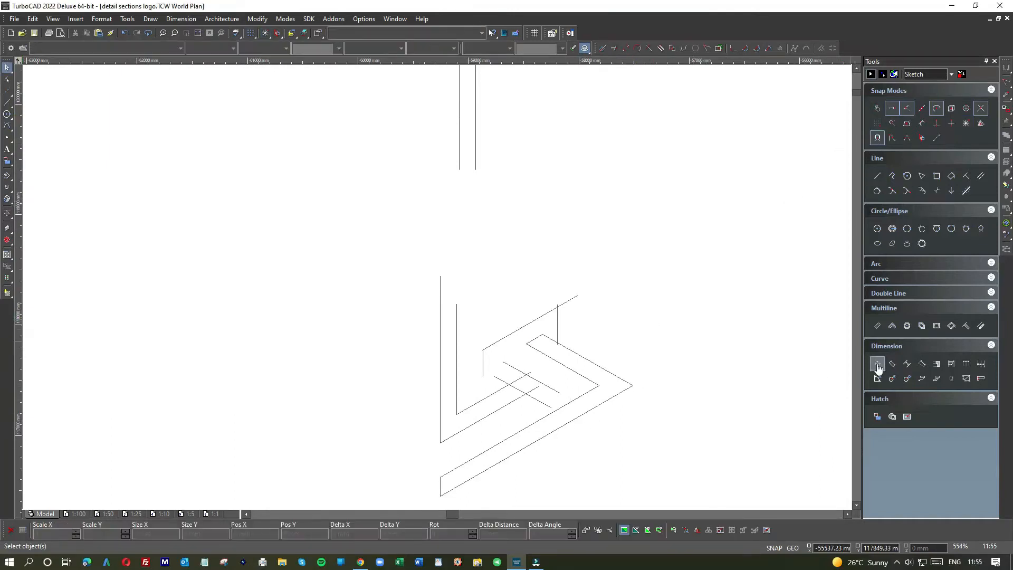
pyautogui.click(881, 178)
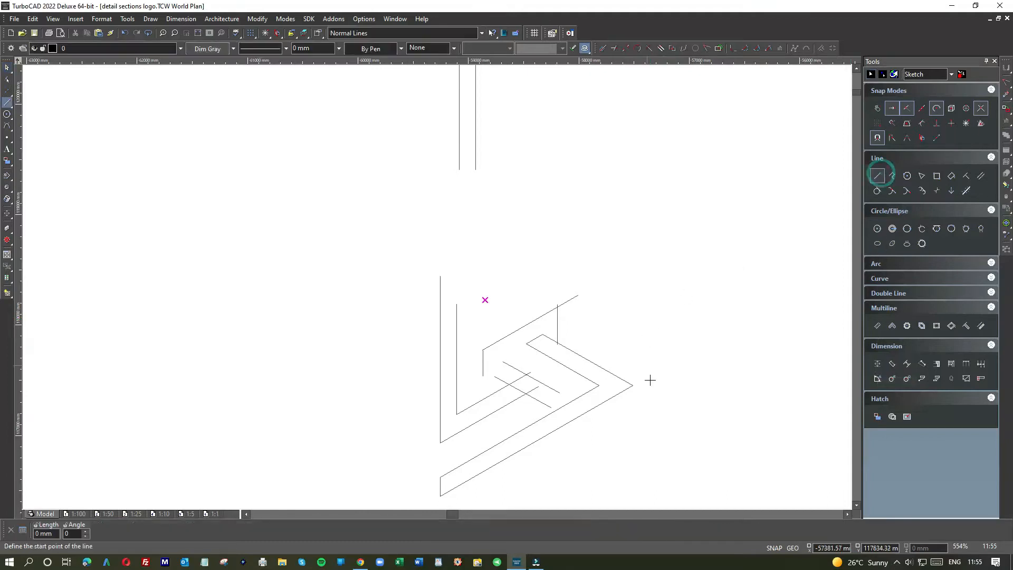
pyautogui.click(632, 386)
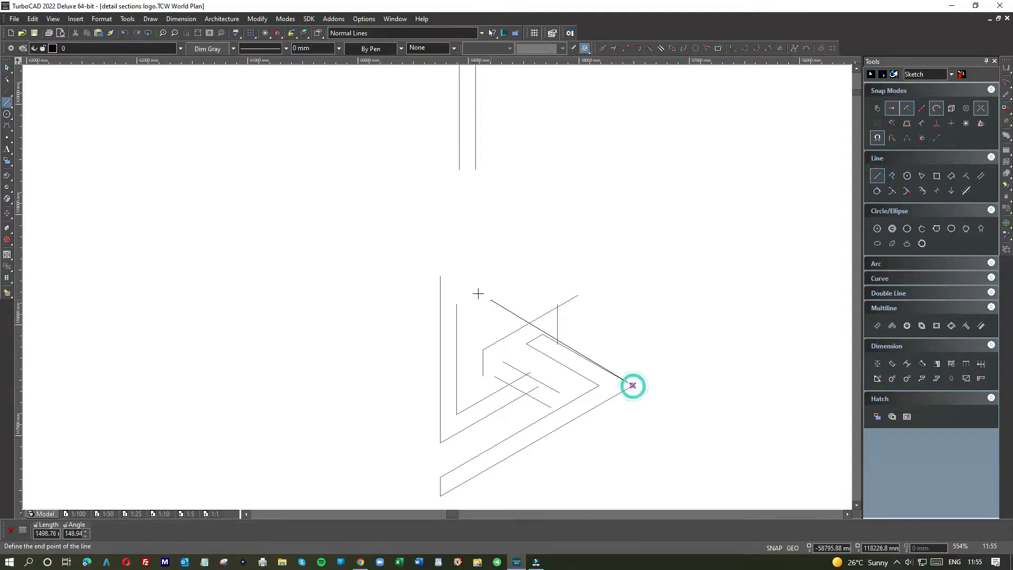
pyautogui.click(440, 276)
pyautogui.click(7, 67)
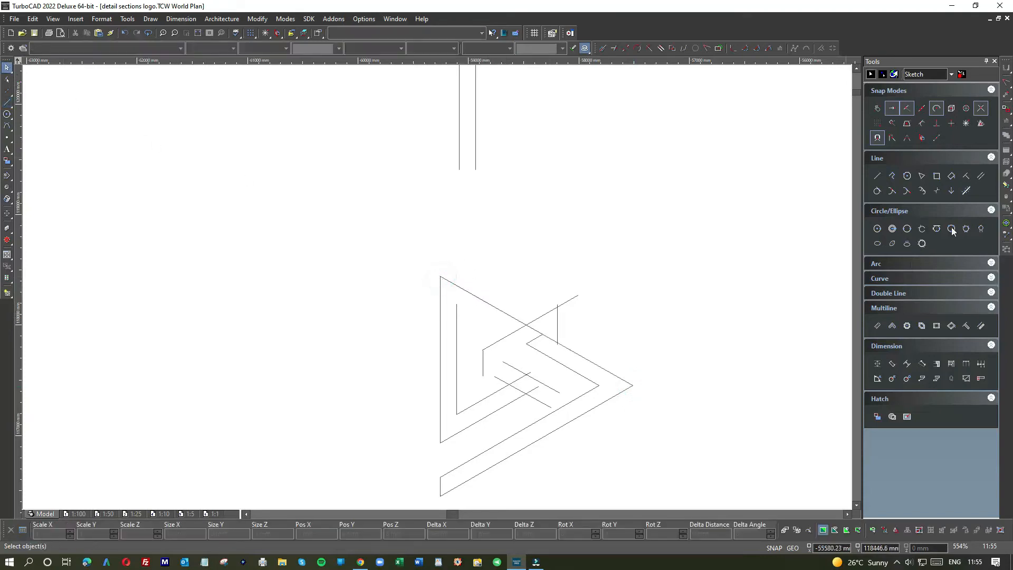
# Join the new outer slanted line with the upper edge line of the upper diagonal stroke.
pyautogui.rightClick(552, 253)
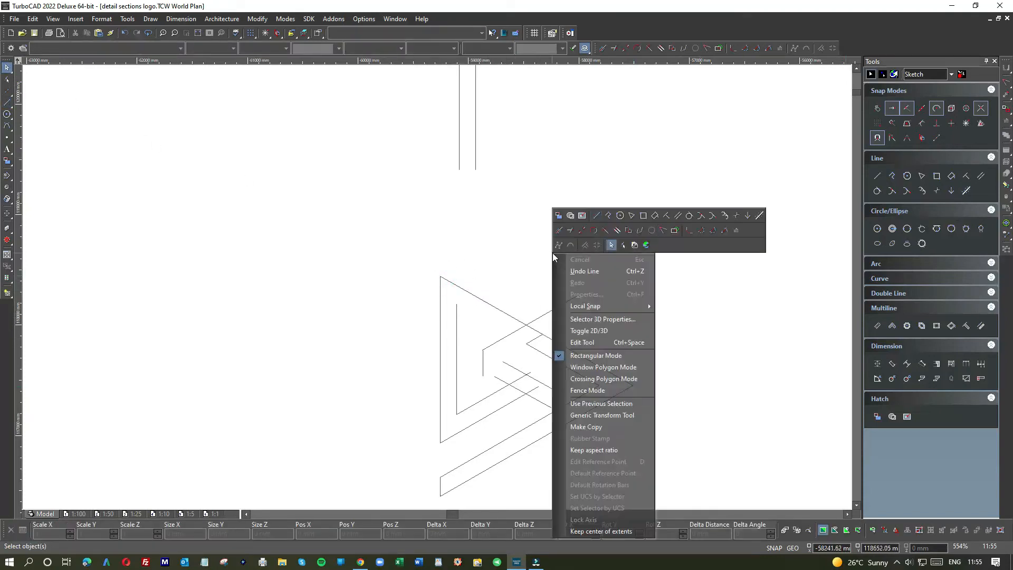
pyautogui.click(635, 232)
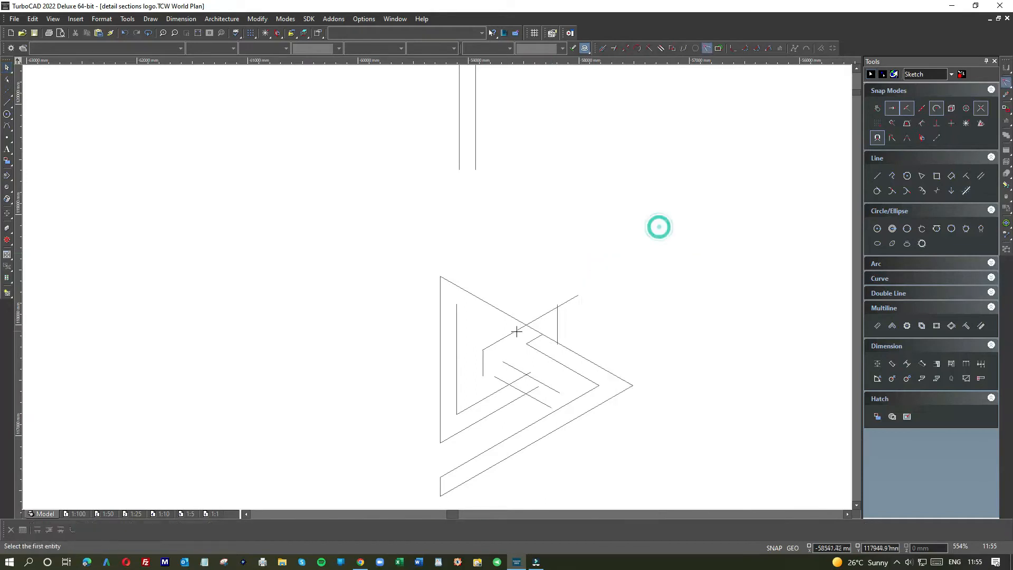
pyautogui.click(506, 317)
pyautogui.click(505, 333)
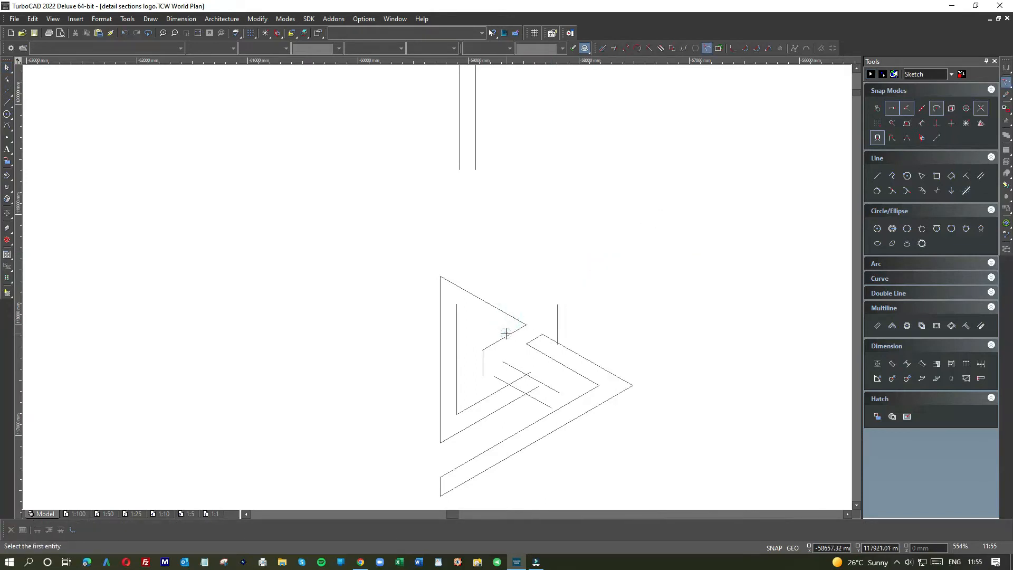
# Create a parallel line offset 150 mm inward from the short diagonal edge below the triangle's outer slanted line.
pyautogui.scroll(-8, 505, 333)
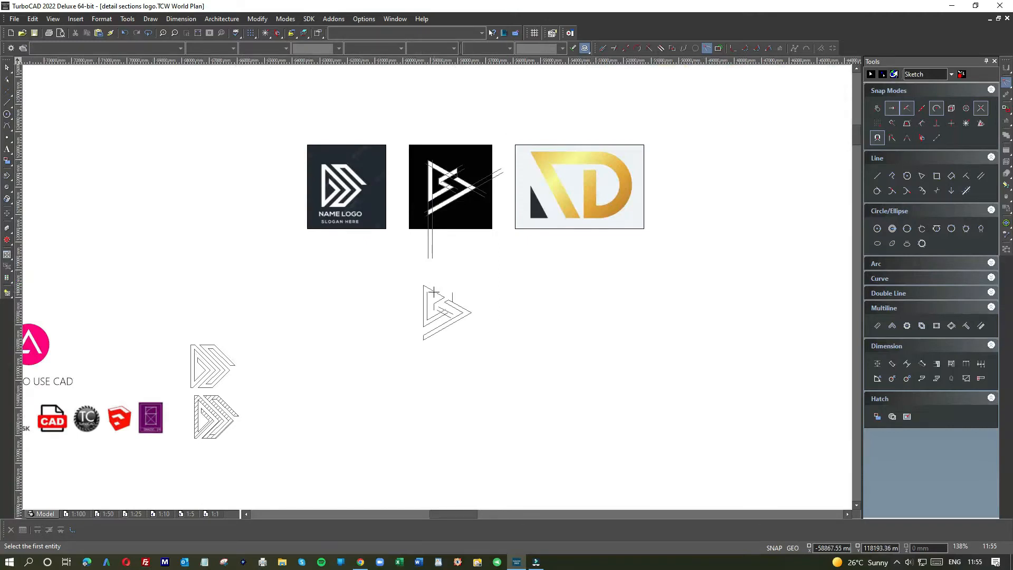
pyautogui.scroll(4, 433, 291)
pyautogui.scroll(4, 437, 286)
pyautogui.scroll(-4, 436, 287)
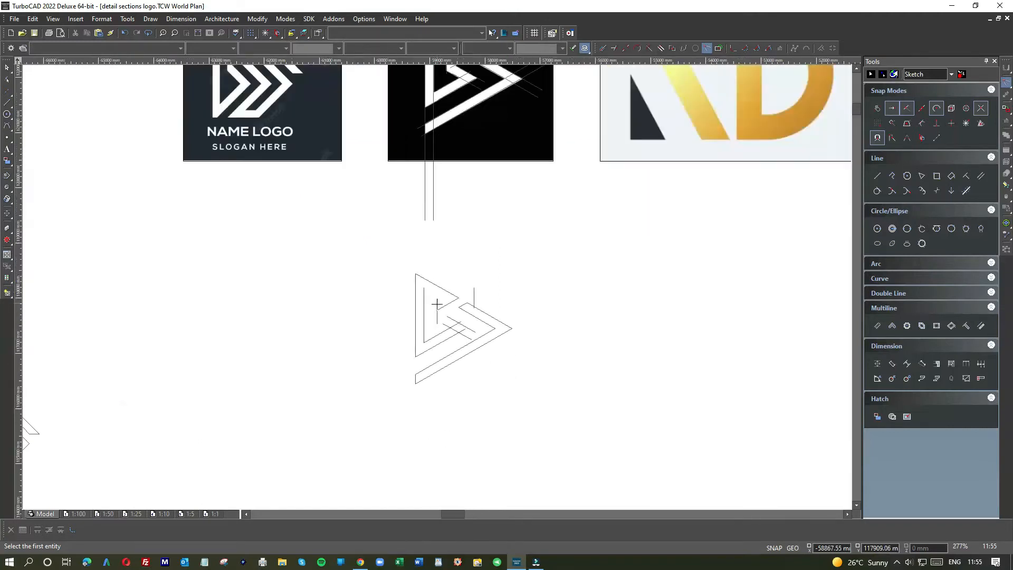
pyautogui.scroll(-4, 436, 287)
pyautogui.scroll(10, 437, 285)
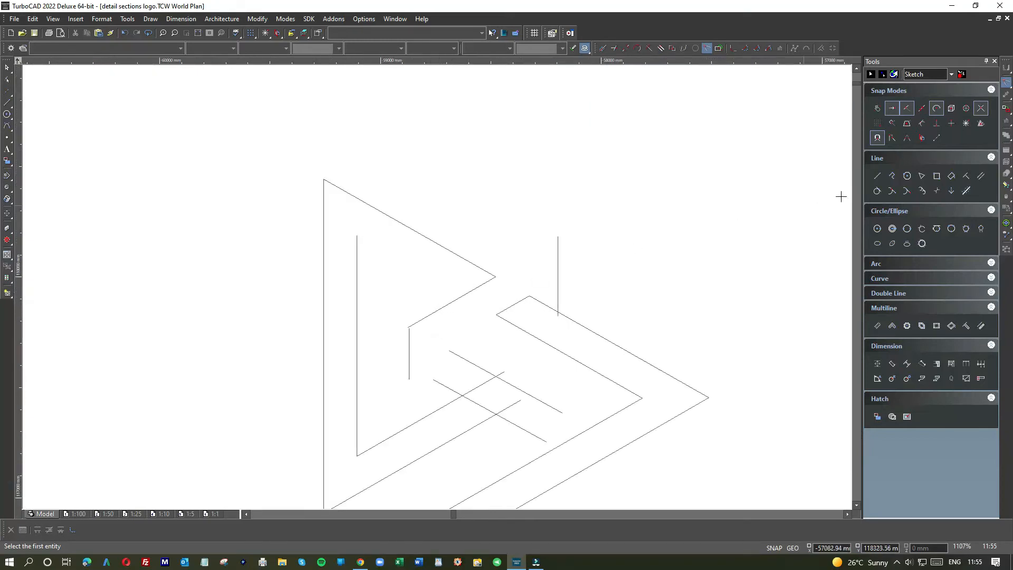
pyautogui.click(981, 175)
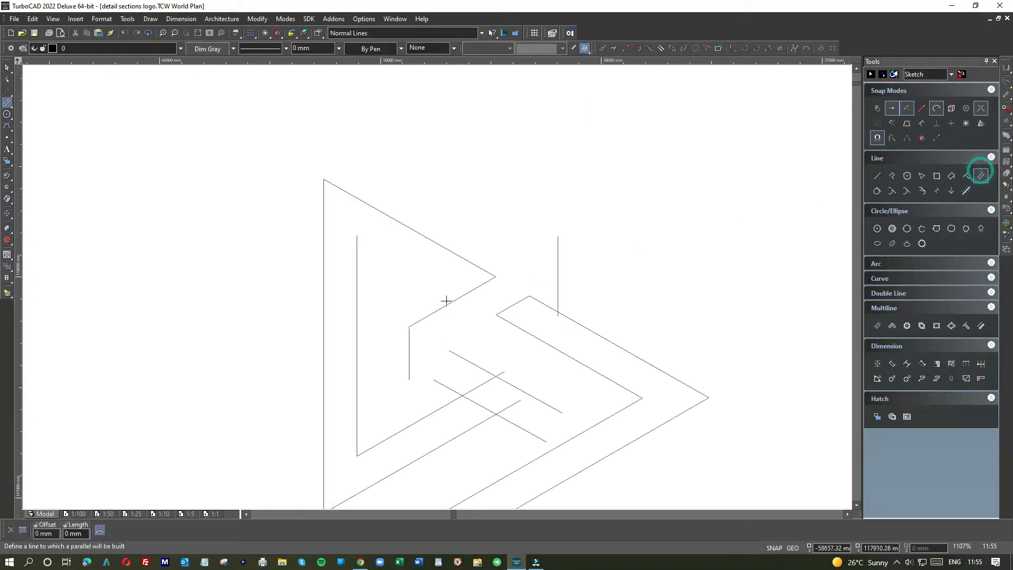
pyautogui.click(440, 307)
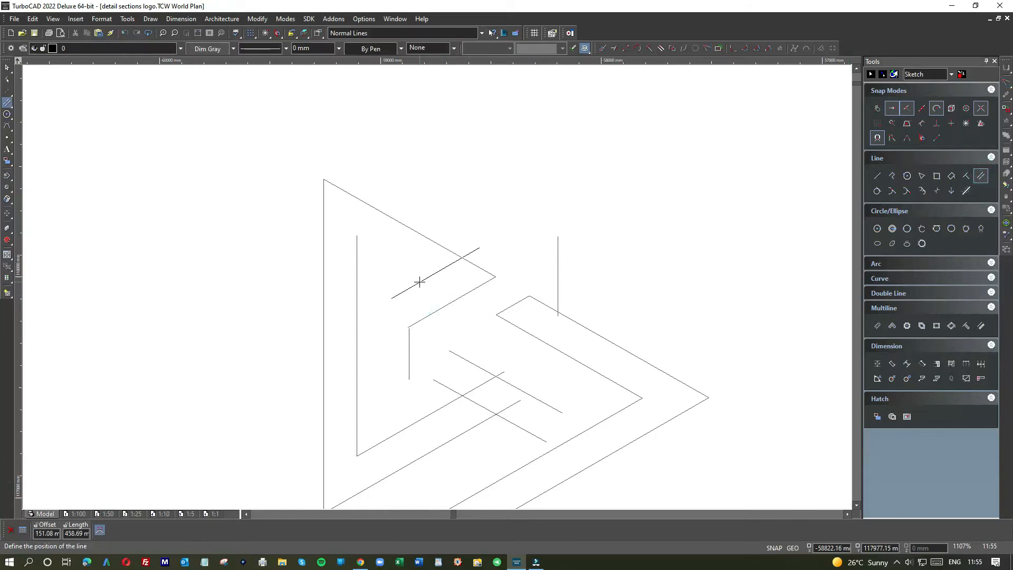
pyautogui.press('Tab')
pyautogui.write('150')
pyautogui.press('Return')
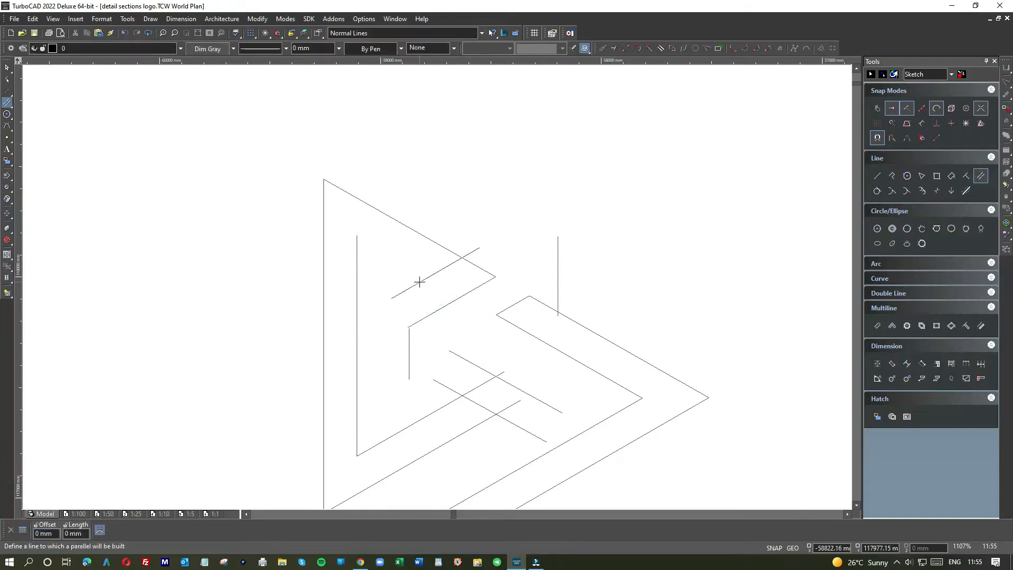
# Create a parallel line offset -150 mm from the triangle's outer slanted line, on its inner side.
pyautogui.click(414, 232)
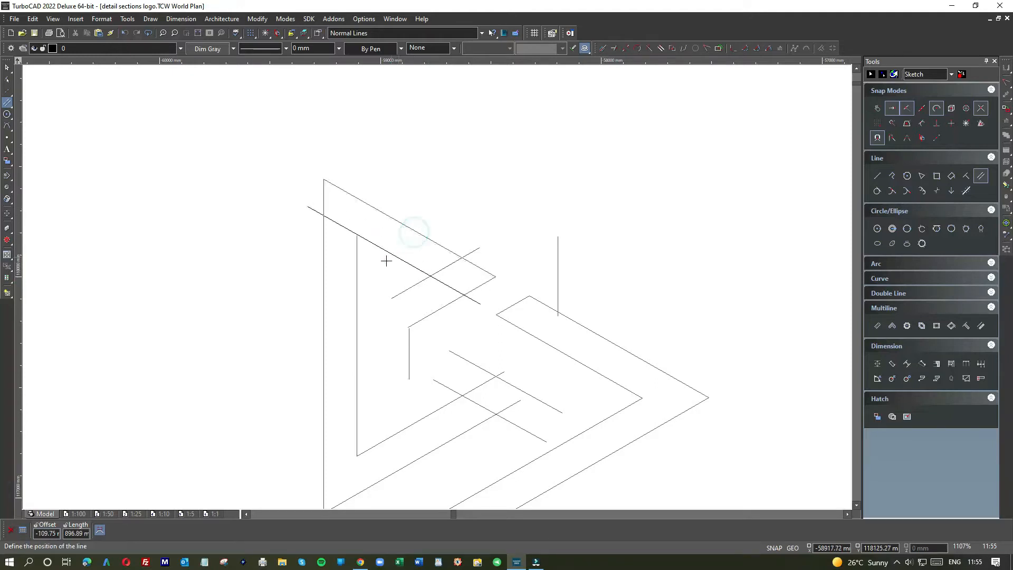
pyautogui.press('Tab')
pyautogui.write('-150')
pyautogui.press('Return')
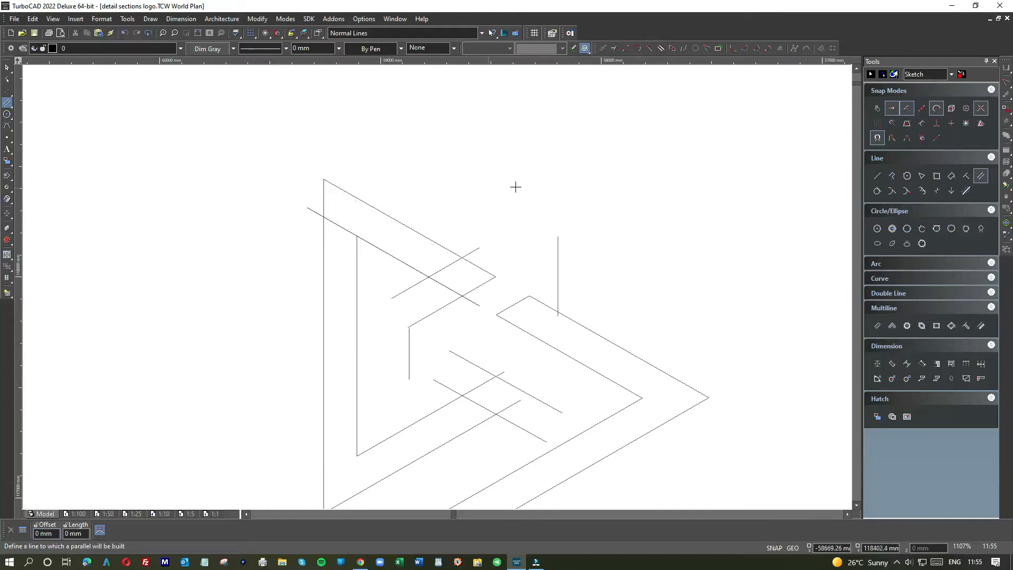
# Join the inner vertical line with the triangle's inner slanted line, and that slanted line with the short inner diagonal line.
pyautogui.rightClick(404, 274)
pyautogui.click(514, 249)
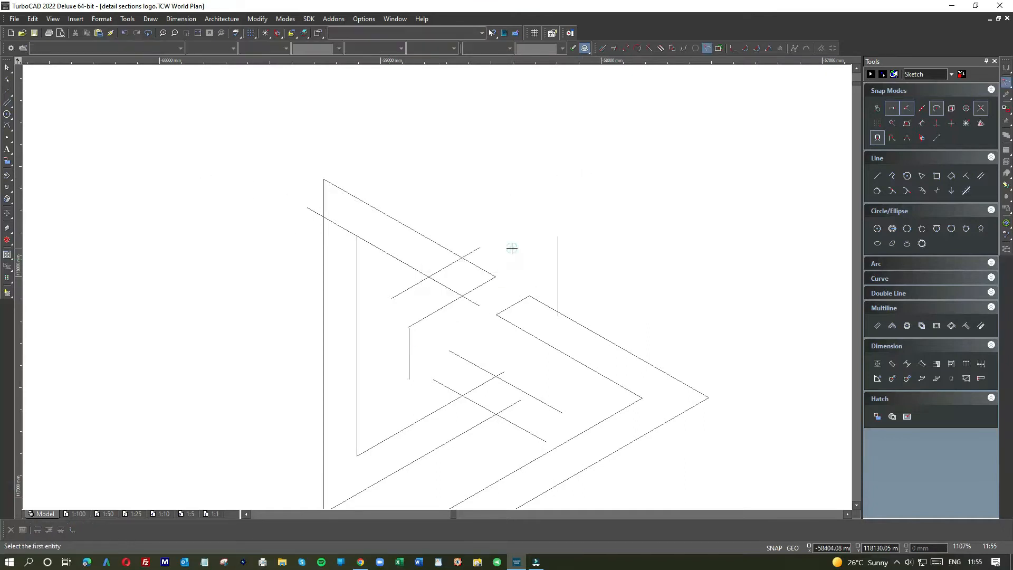
pyautogui.click(379, 248)
pyautogui.click(356, 254)
pyautogui.click(407, 267)
pyautogui.click(407, 288)
# Compare the traced copy's linework with the black reference logo image above it.
pyautogui.scroll(-2, 436, 287)
pyautogui.scroll(-4, 428, 306)
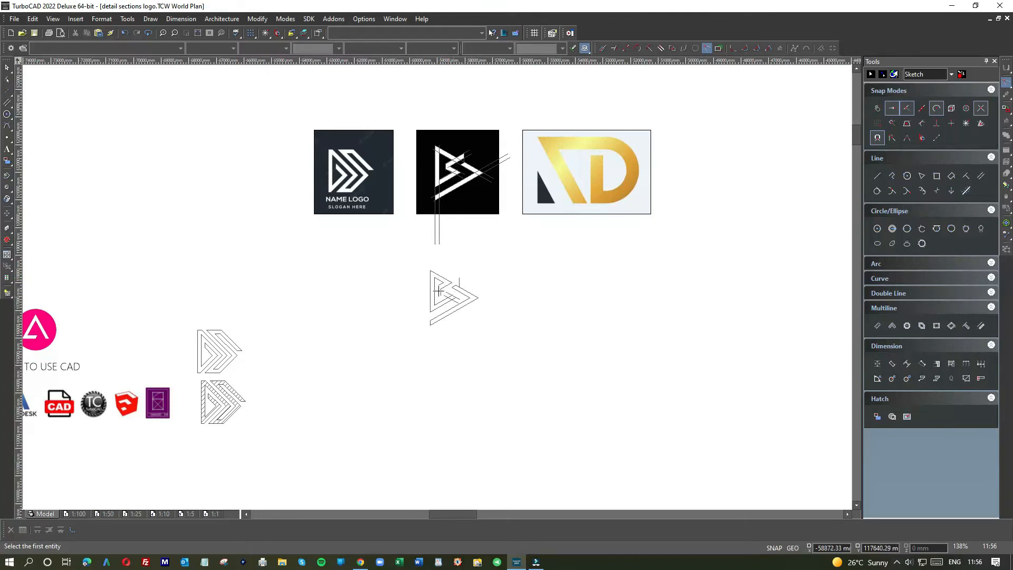
pyautogui.scroll(6, 442, 296)
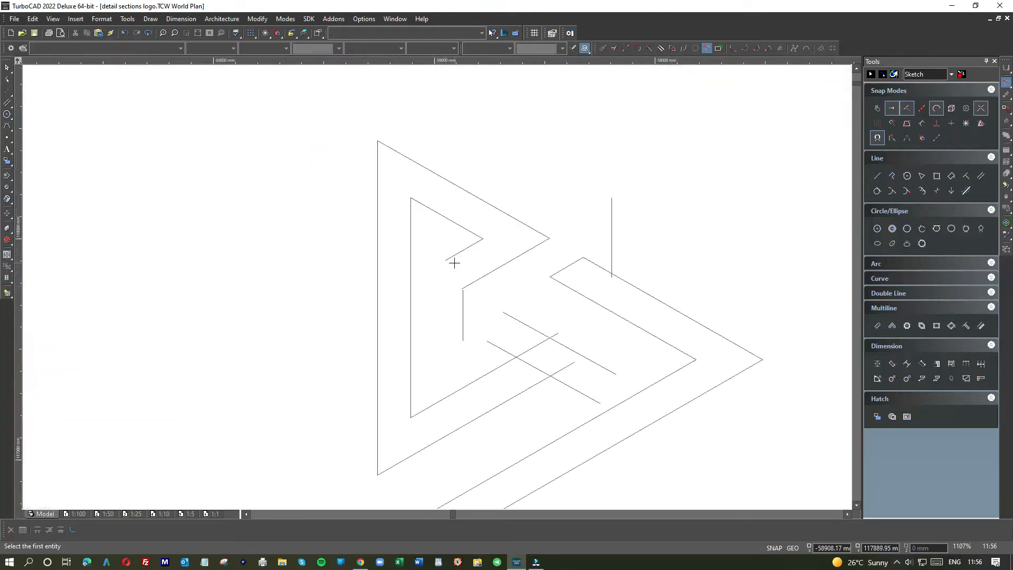
pyautogui.scroll(-6, 443, 282)
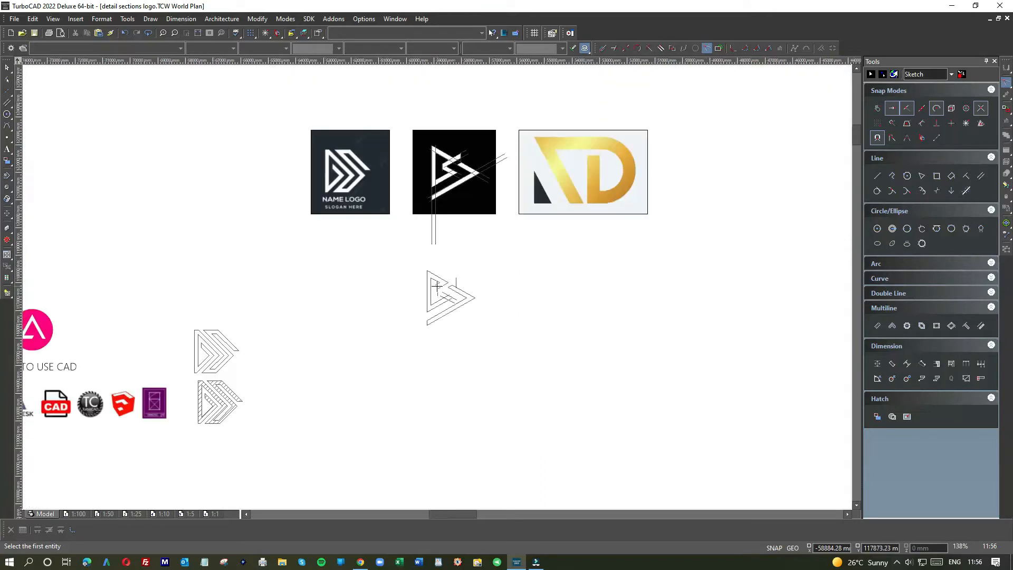
pyautogui.scroll(4, 437, 286)
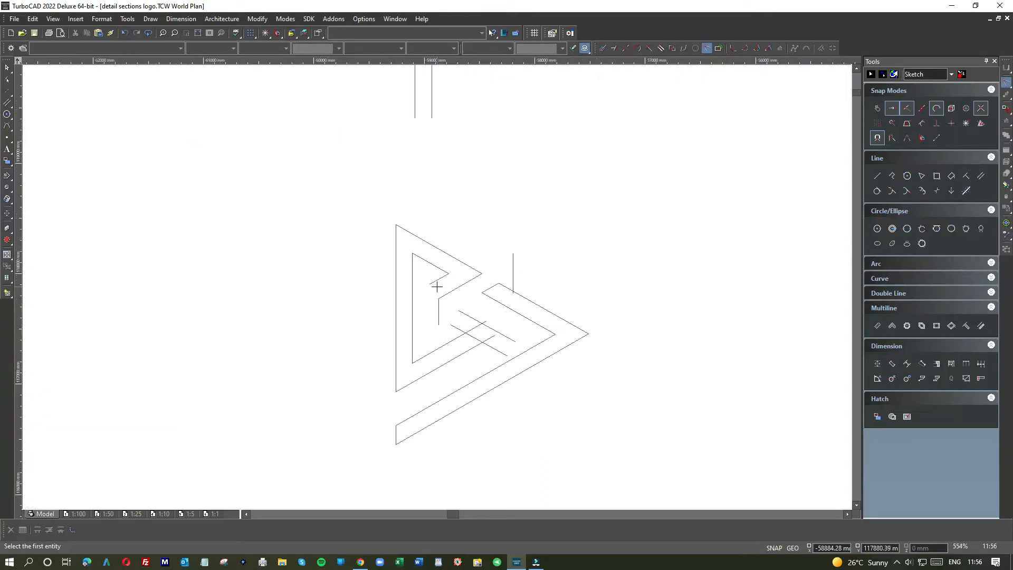
pyautogui.scroll(-4, 439, 302)
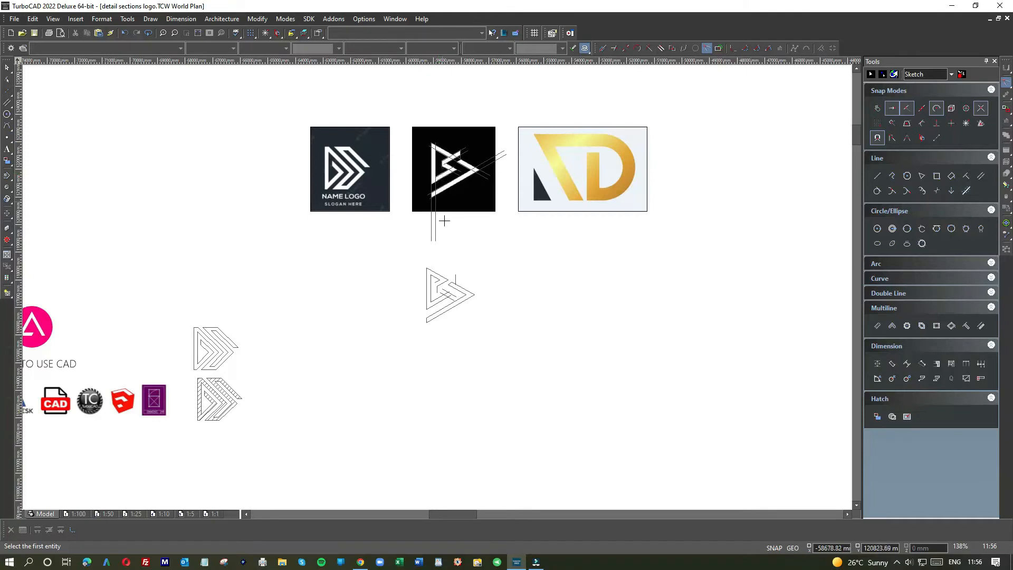
pyautogui.scroll(2, 440, 300)
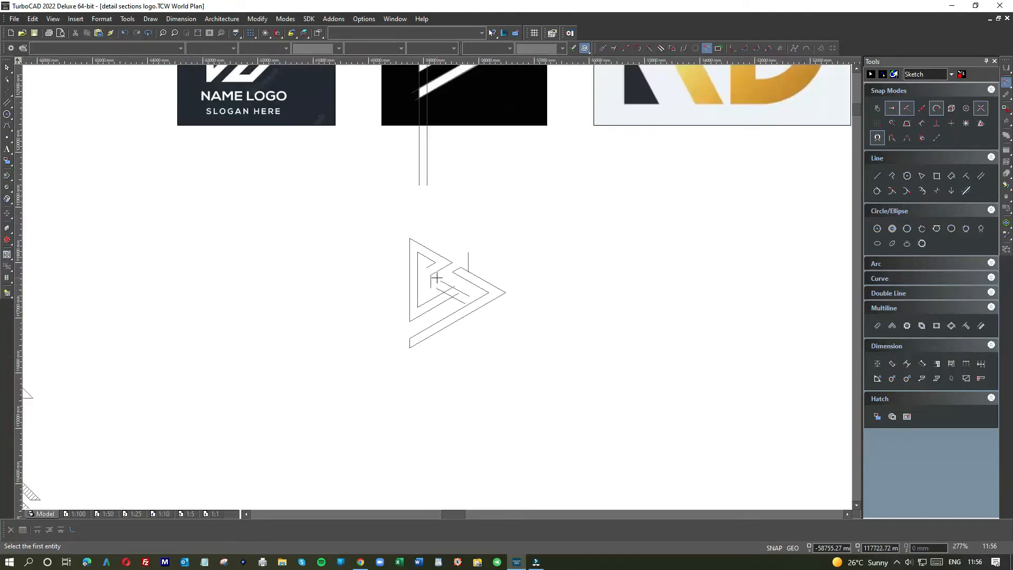
pyautogui.scroll(-2, 437, 278)
pyautogui.scroll(4, 446, 180)
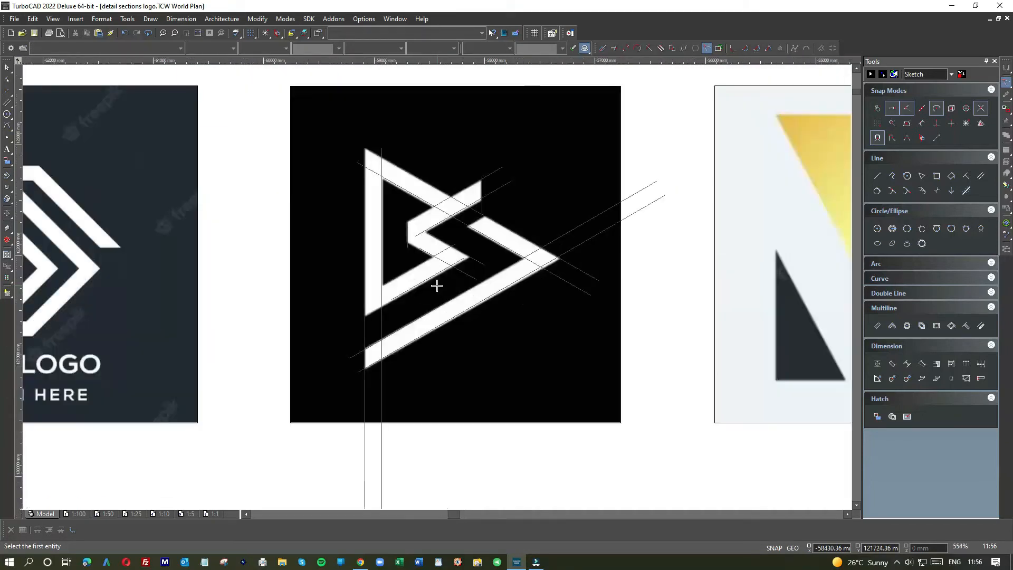
pyautogui.scroll(-6, 436, 285)
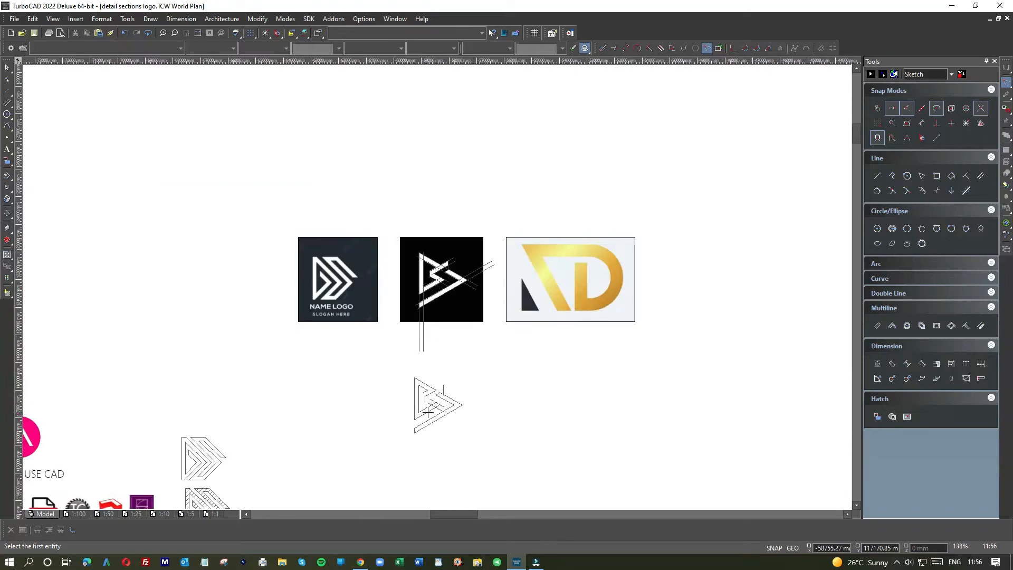
pyautogui.scroll(4, 436, 272)
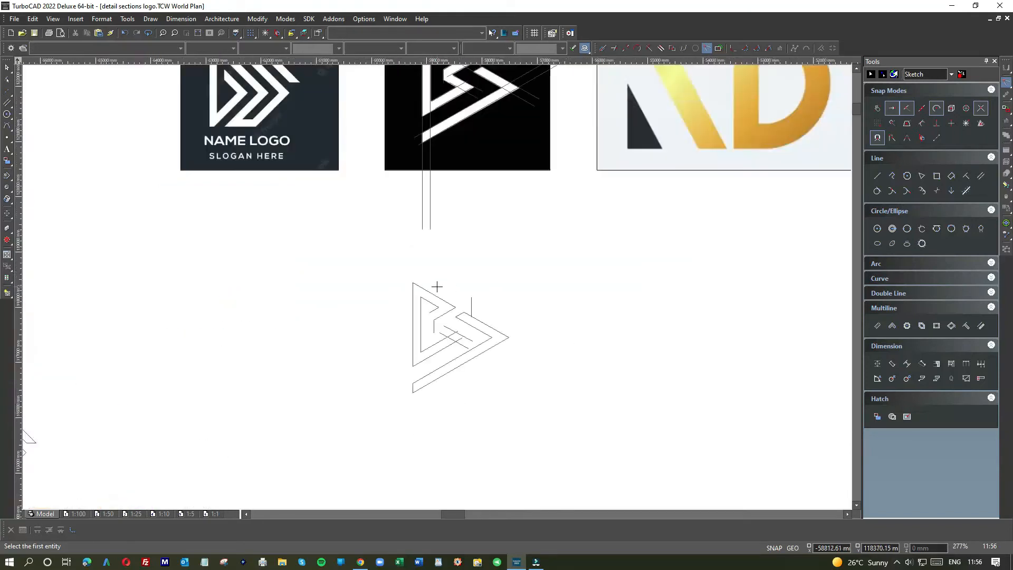
# Lengthen the upper of the two parallel slanted lines in the logo's middle to the top end of the short vertical line.
pyautogui.rightClick(502, 290)
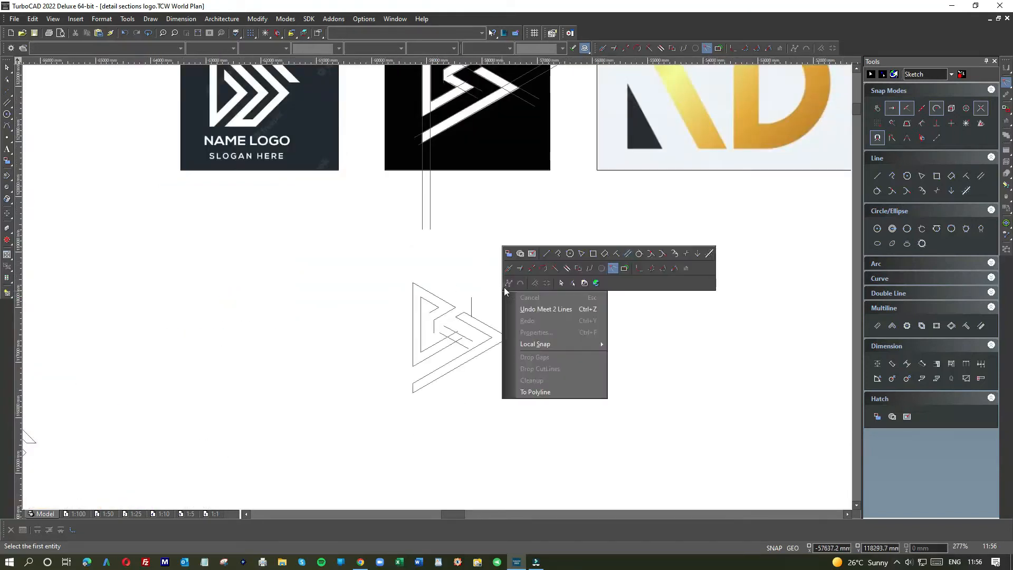
pyautogui.click(511, 269)
pyautogui.scroll(4, 432, 288)
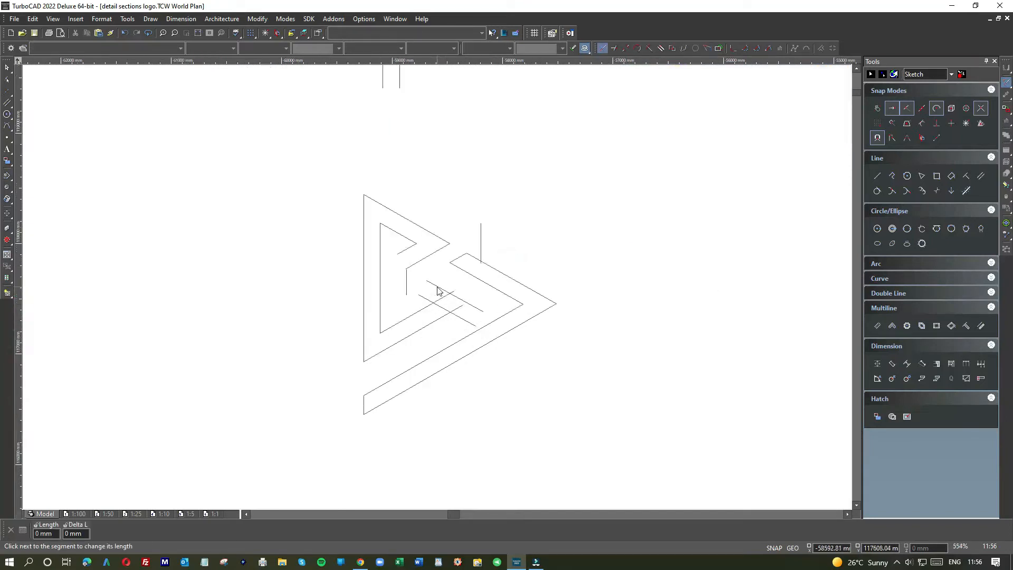
pyautogui.click(432, 285)
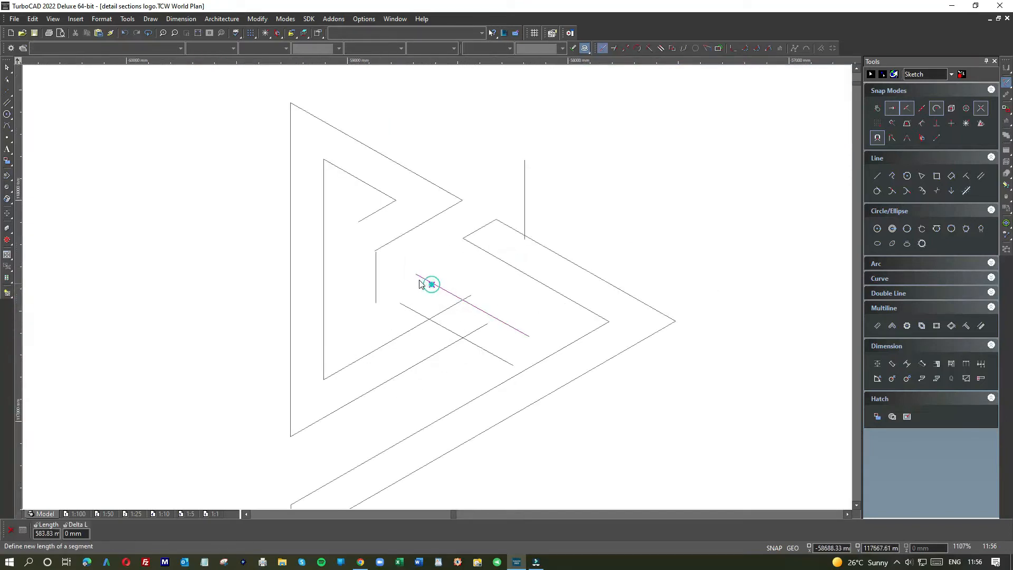
pyautogui.click(375, 254)
pyautogui.click(8, 68)
# Draw a vertical line from the reference logo's upper corner down past the traced copy, with ortho snap turned on.
pyautogui.scroll(-5, 437, 290)
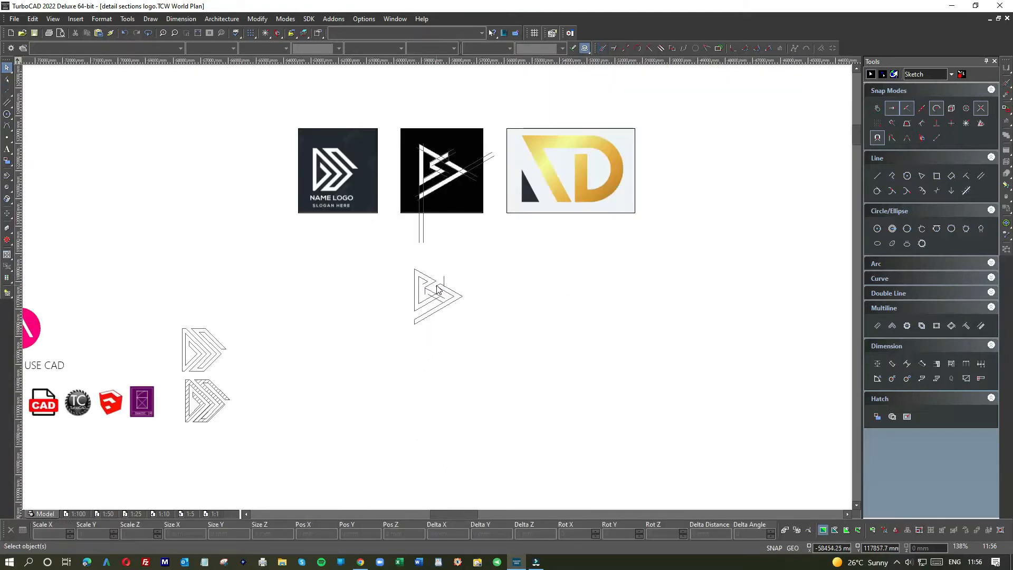
pyautogui.scroll(3, 429, 300)
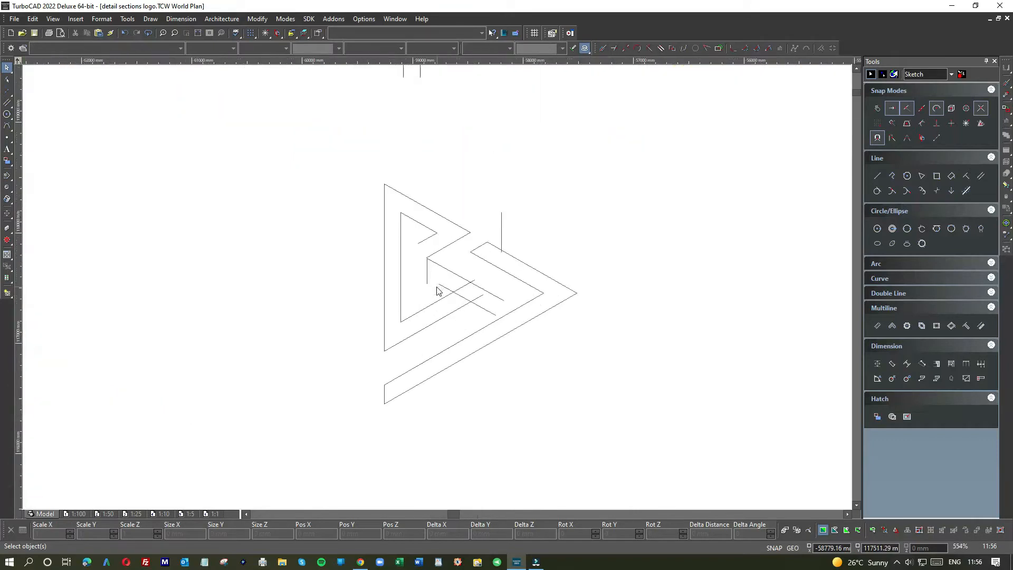
pyautogui.scroll(-3, 437, 290)
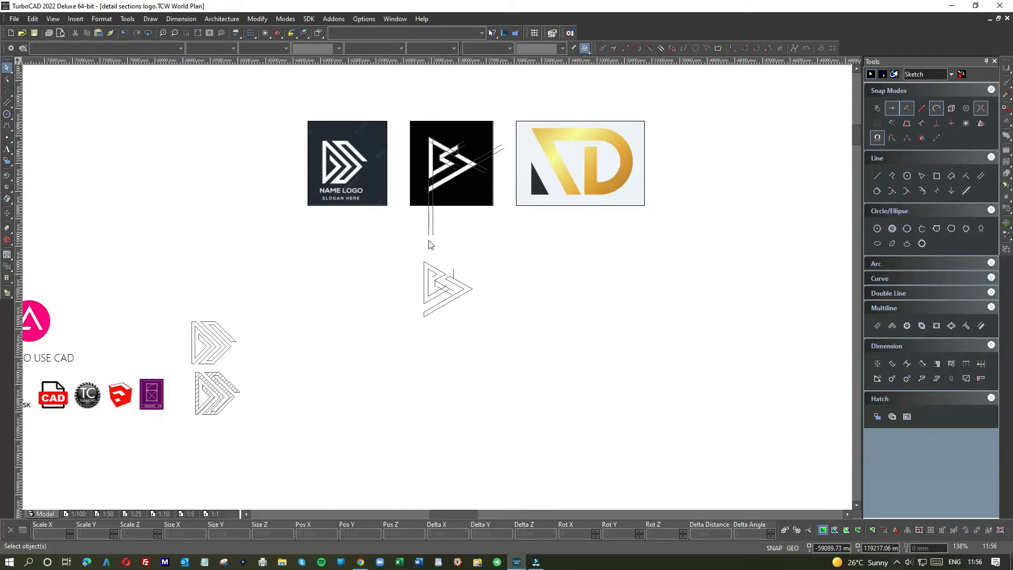
pyautogui.click(7, 102)
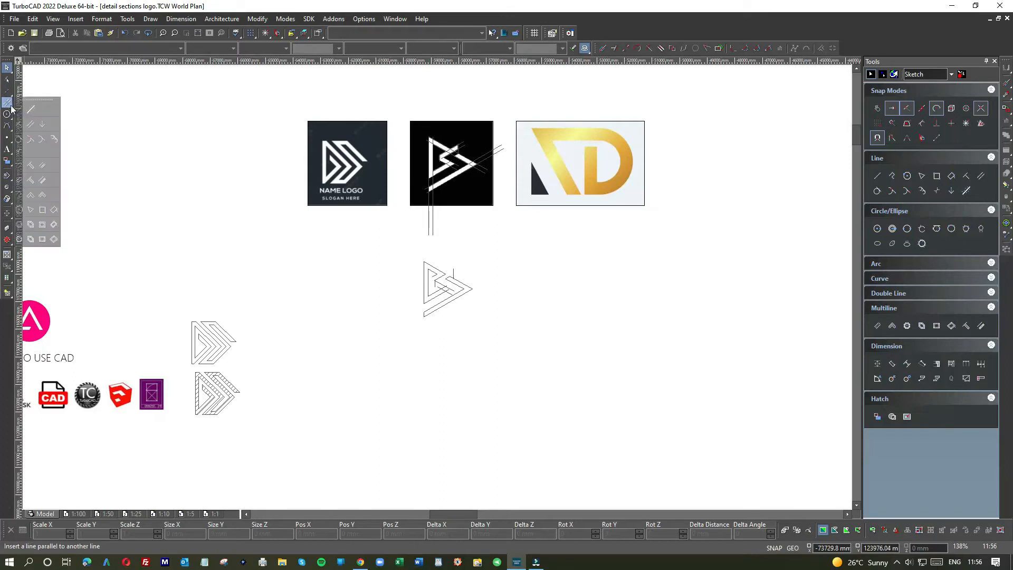
pyautogui.click(20, 109)
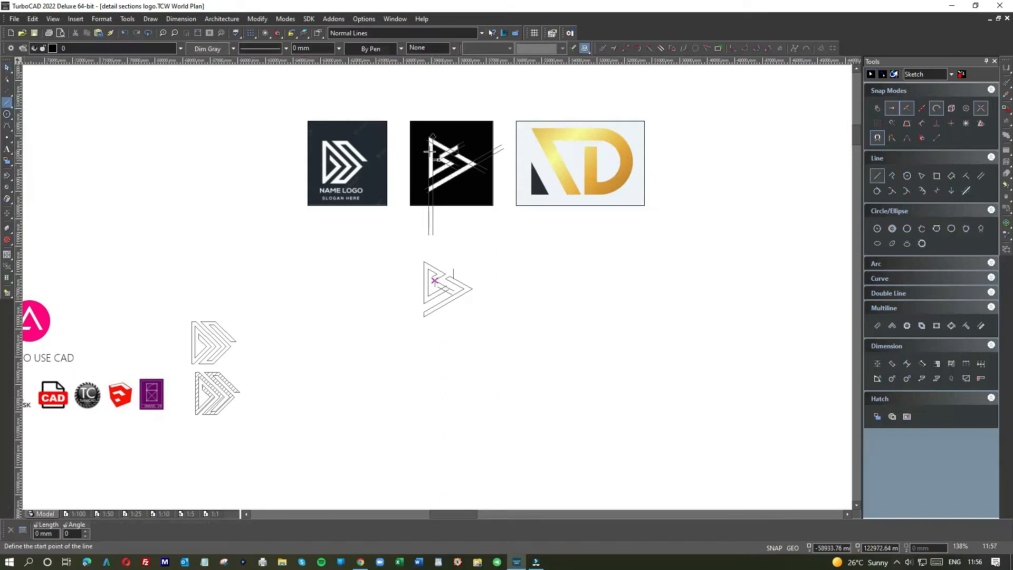
pyautogui.click(428, 136)
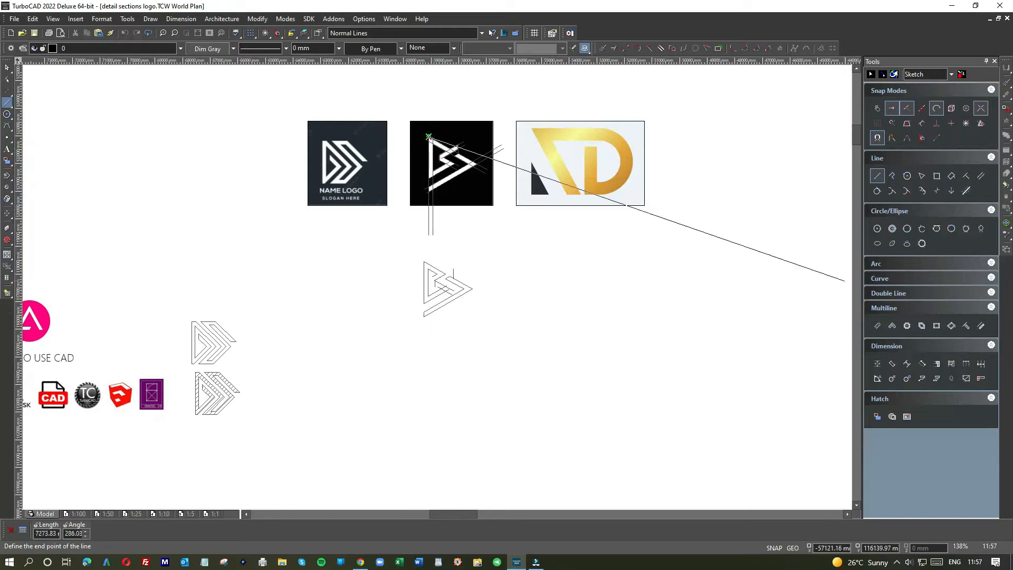
pyautogui.click(966, 123)
pyautogui.click(415, 338)
pyautogui.press('Escape')
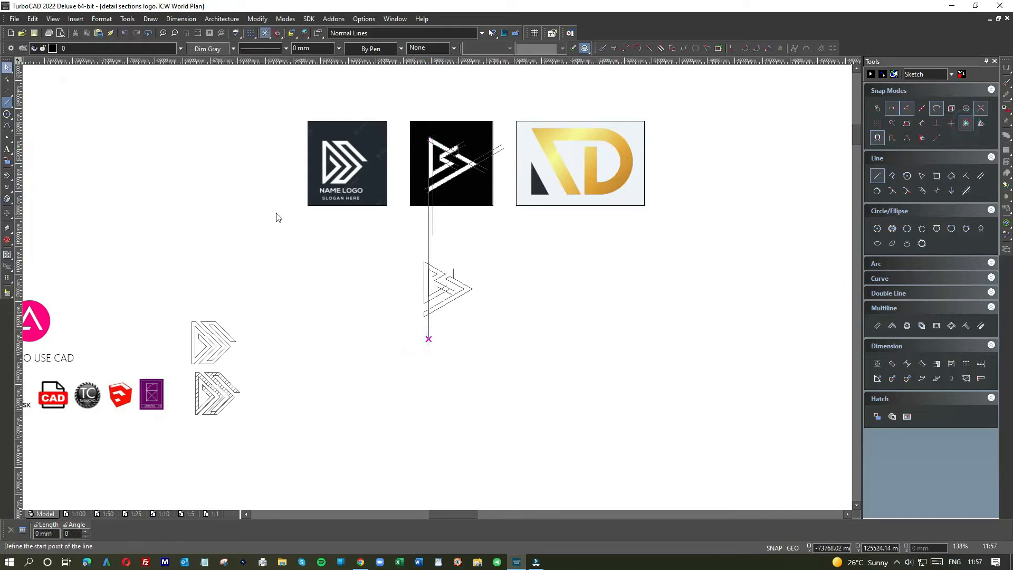
# Delete the long vertical line running from the reference logo down through the traced copy.
pyautogui.moveTo(391, 244)
pyautogui.mouseDown()
pyautogui.moveTo(472, 276)
pyautogui.moveTo(445, 271)
pyautogui.mouseUp()
pyautogui.scroll(4, 435, 282)
pyautogui.click(690, 244)
pyautogui.click(398, 136)
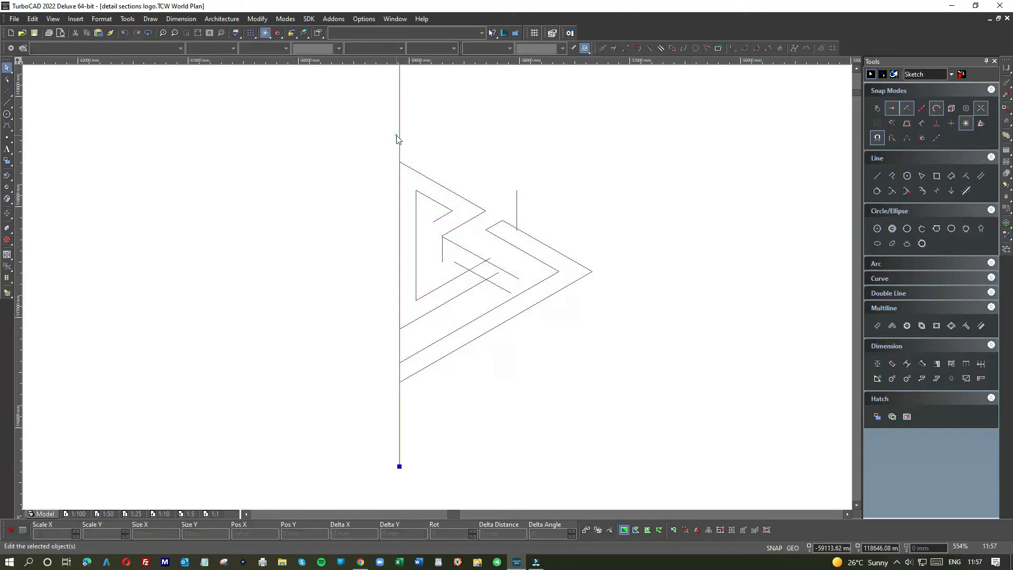
pyautogui.press('Delete')
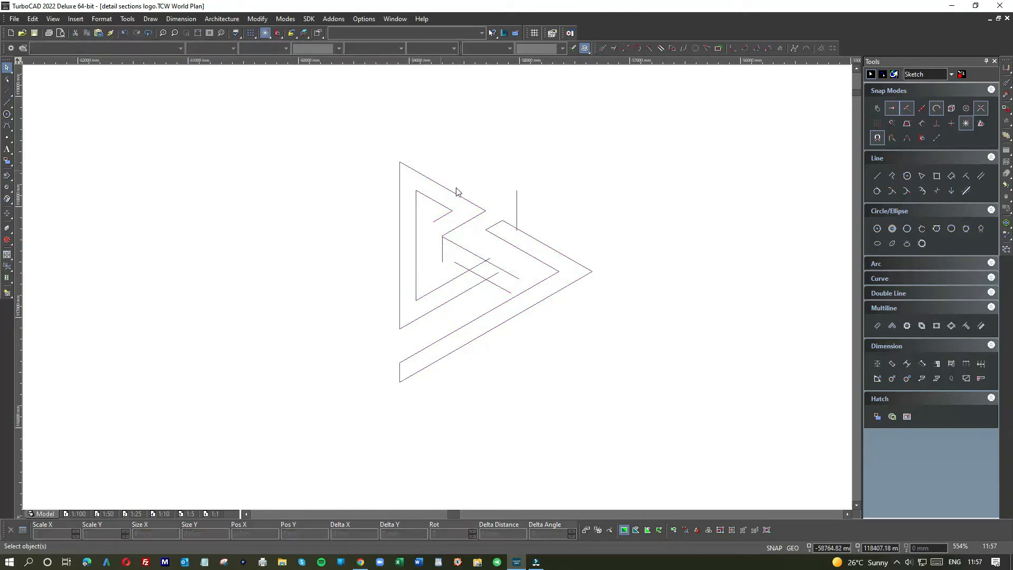
# Draw a vertical line from the lower end of the reference logo's short middle vertical edge down past the black image.
pyautogui.scroll(-1, 398, 183)
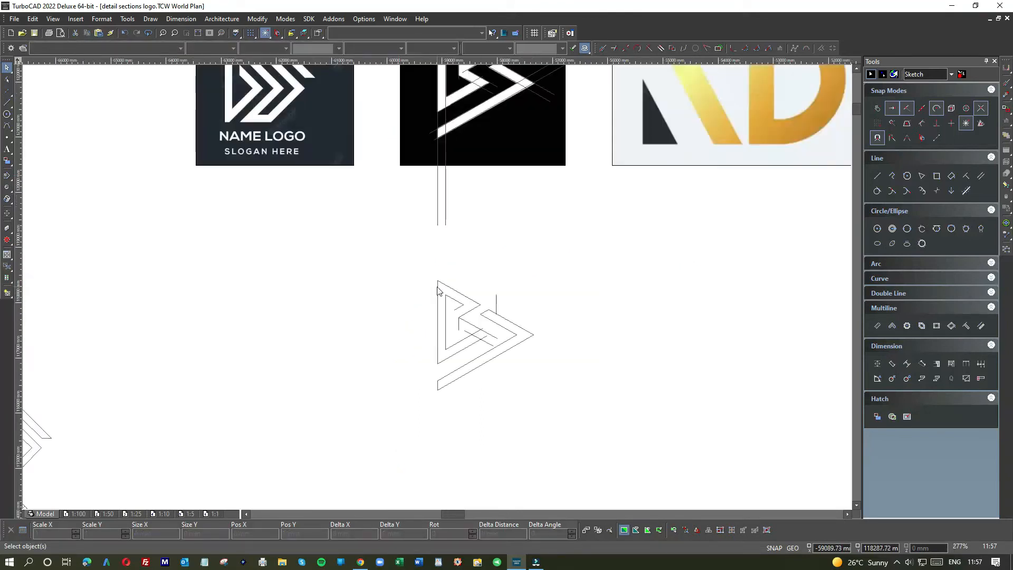
pyautogui.scroll(-1, 439, 280)
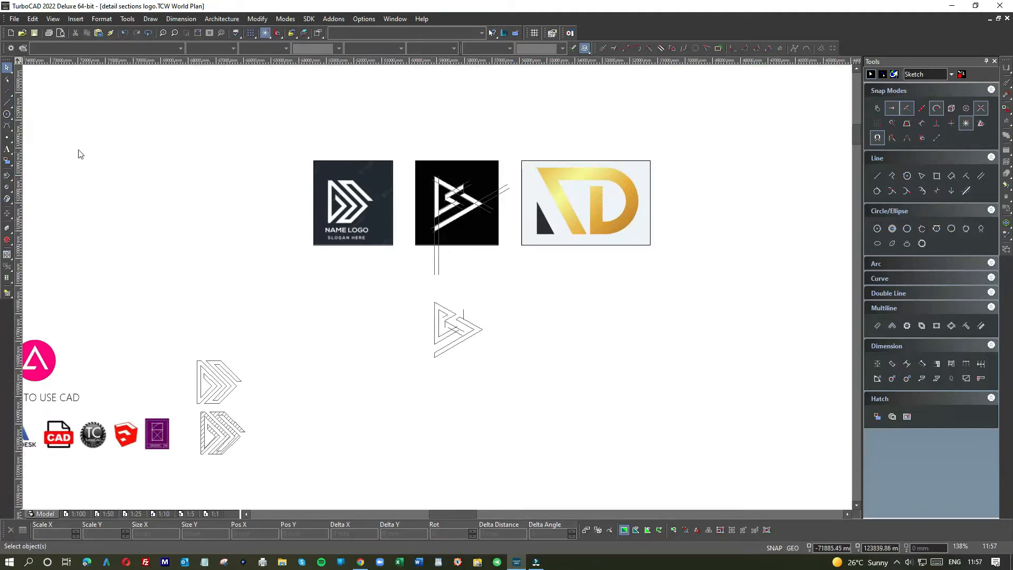
pyautogui.click(6, 102)
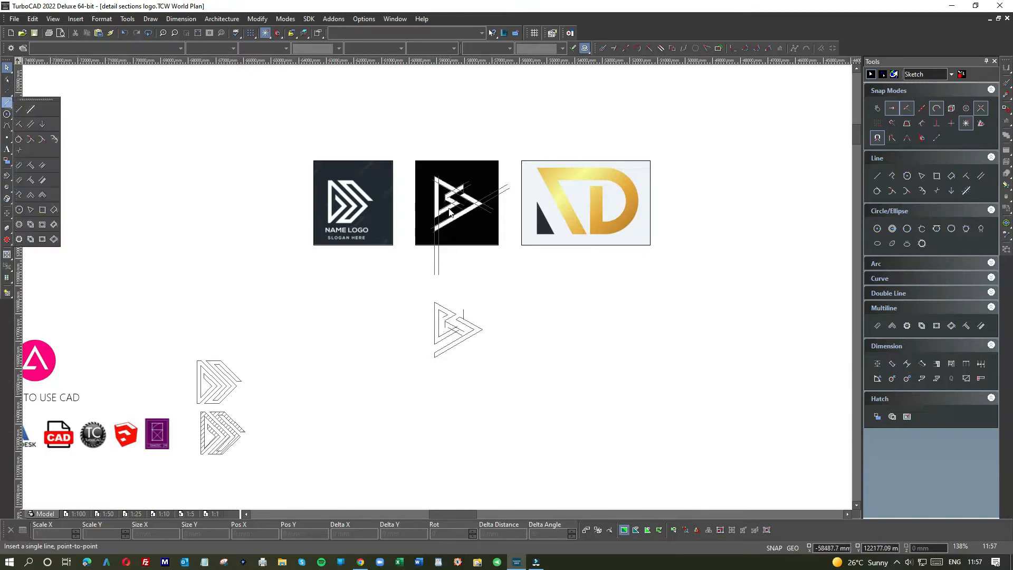
pyautogui.press('Escape')
pyautogui.scroll(4, 461, 226)
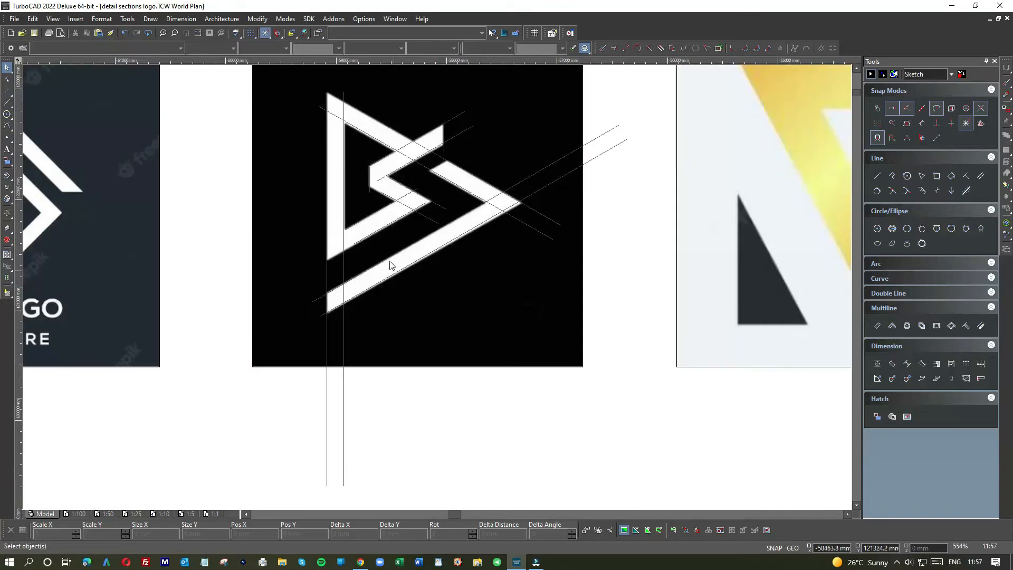
pyautogui.click(877, 176)
pyautogui.click(371, 193)
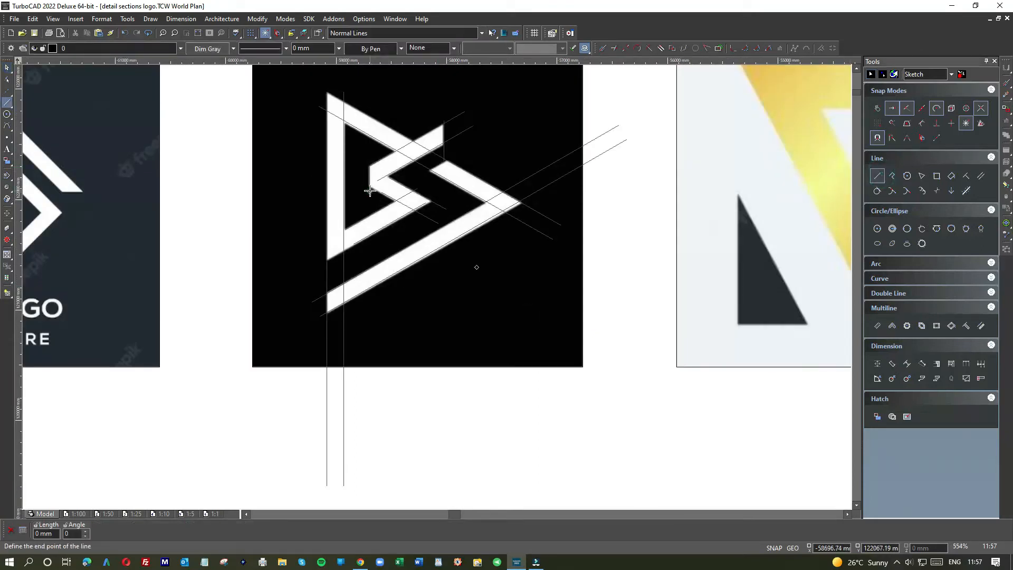
pyautogui.scroll(-4, 375, 391)
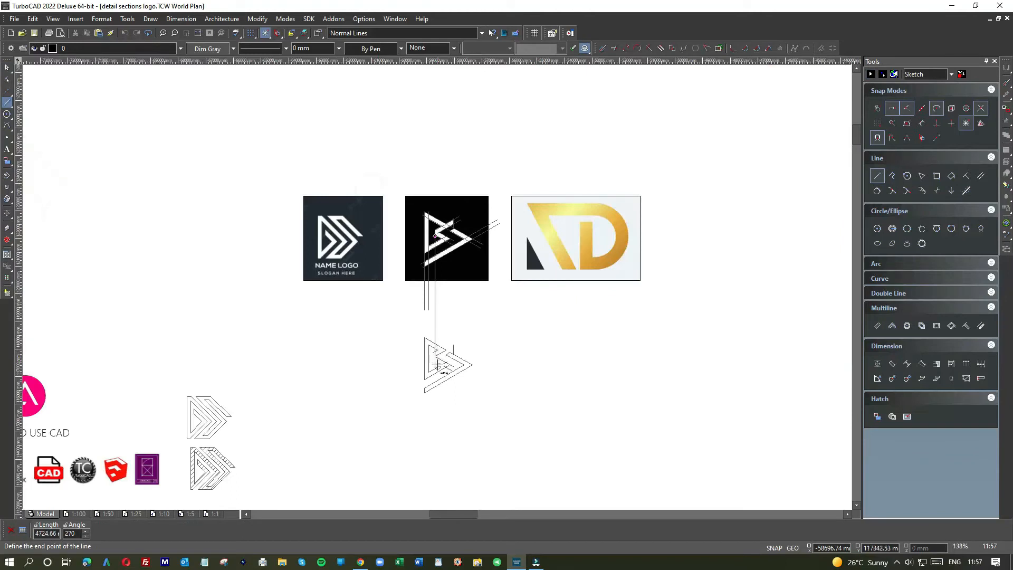
pyautogui.click(435, 317)
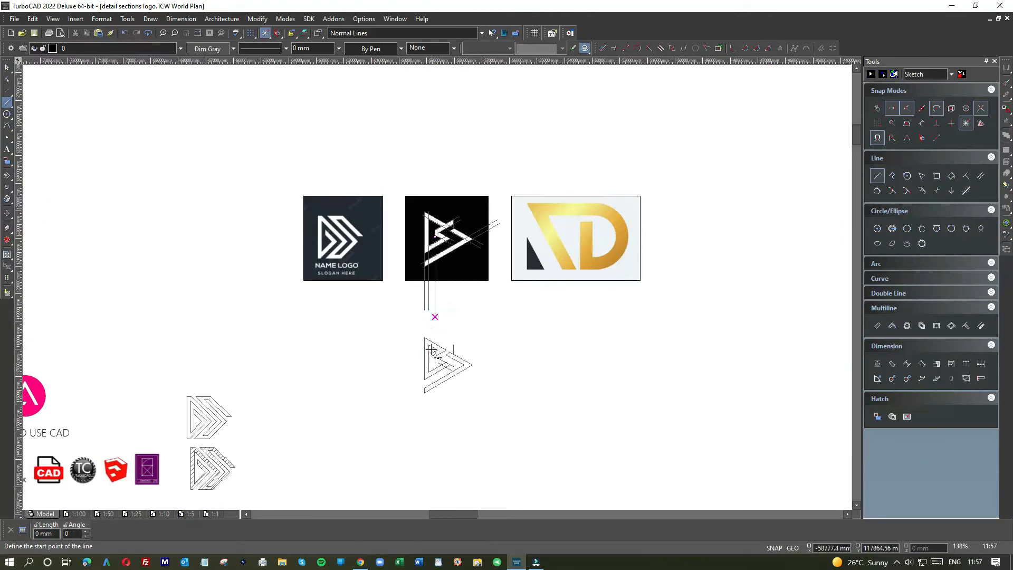
# Stretch the copy's short middle vertical line upward to the short inner diagonal line, making it about 413 mm long.
pyautogui.scroll(6, 428, 350)
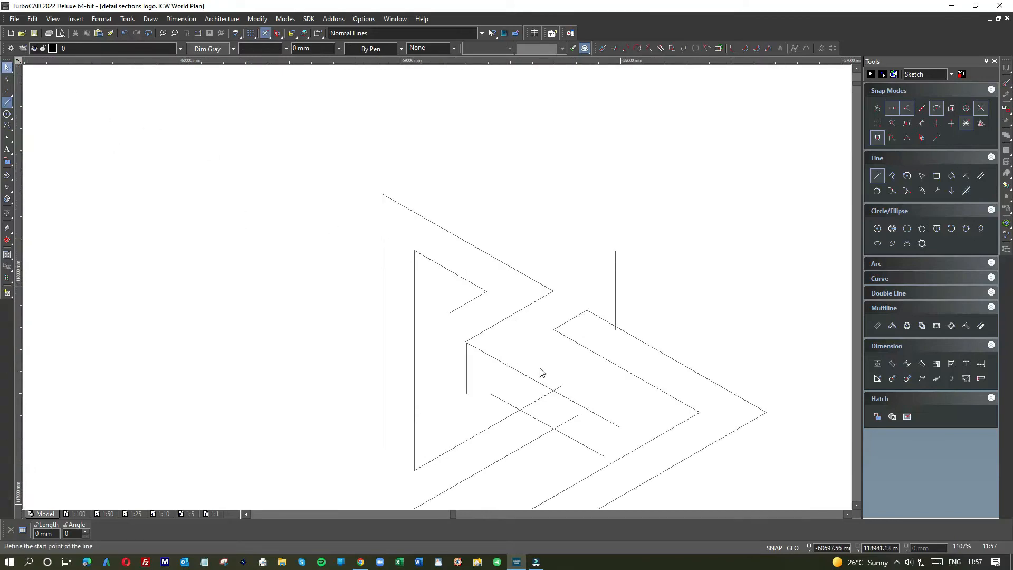
pyautogui.press('Escape')
pyautogui.click(465, 368)
pyautogui.moveTo(467, 344); pyautogui.dragTo(467, 302)
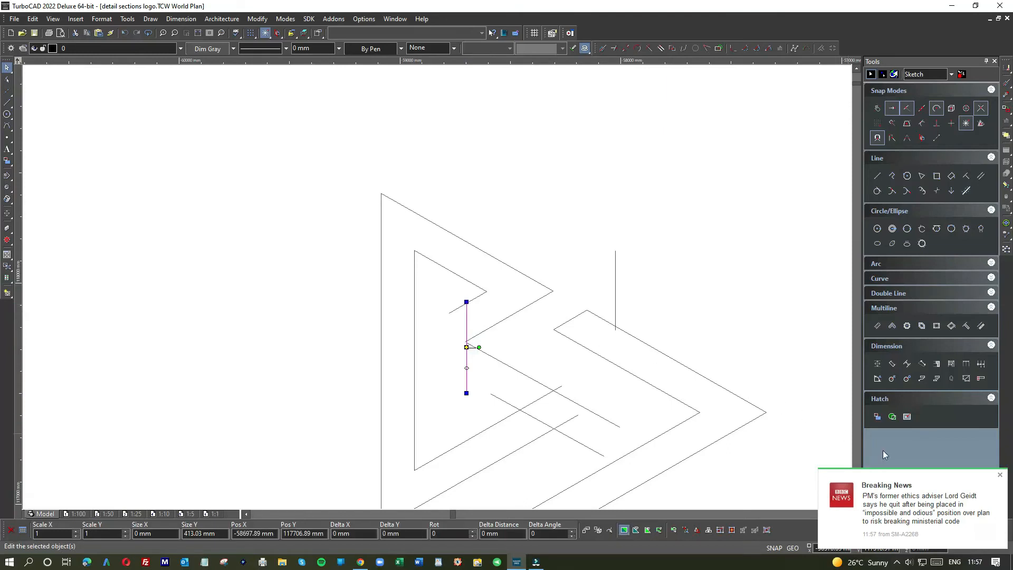
pyautogui.click(1001, 474)
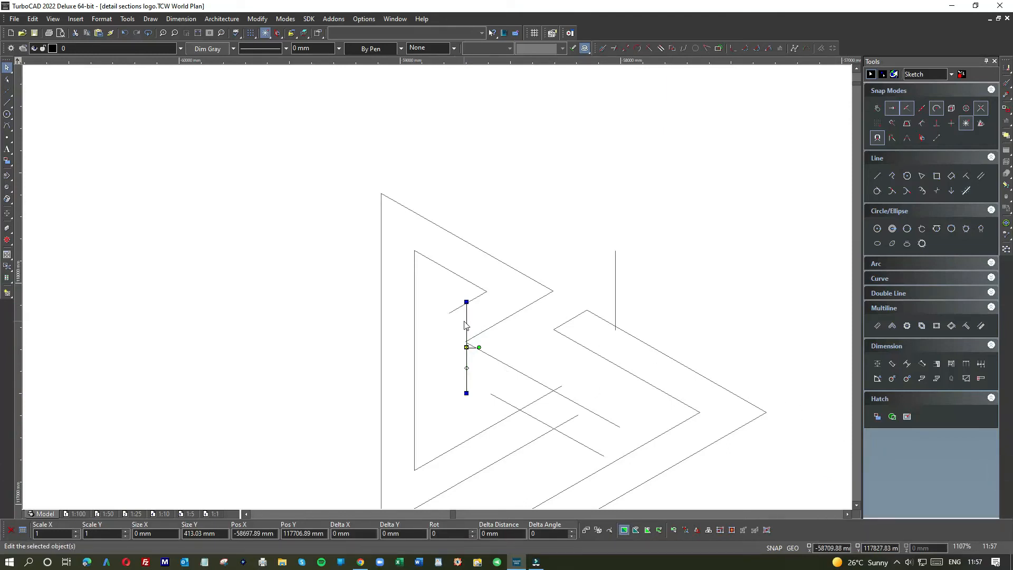
pyautogui.scroll(-5, 466, 345)
pyautogui.scroll(-2, 438, 287)
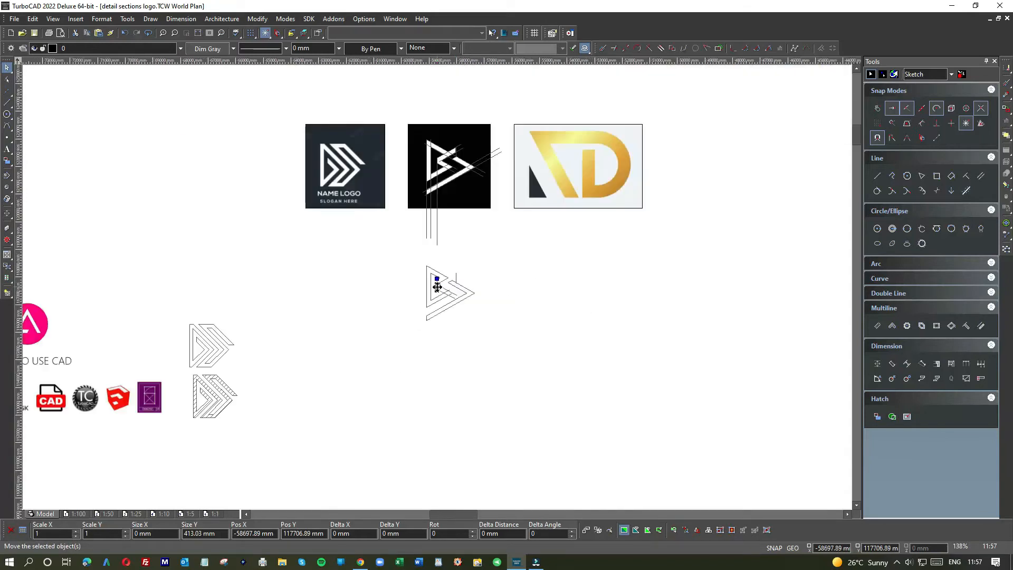
pyautogui.scroll(4, 437, 282)
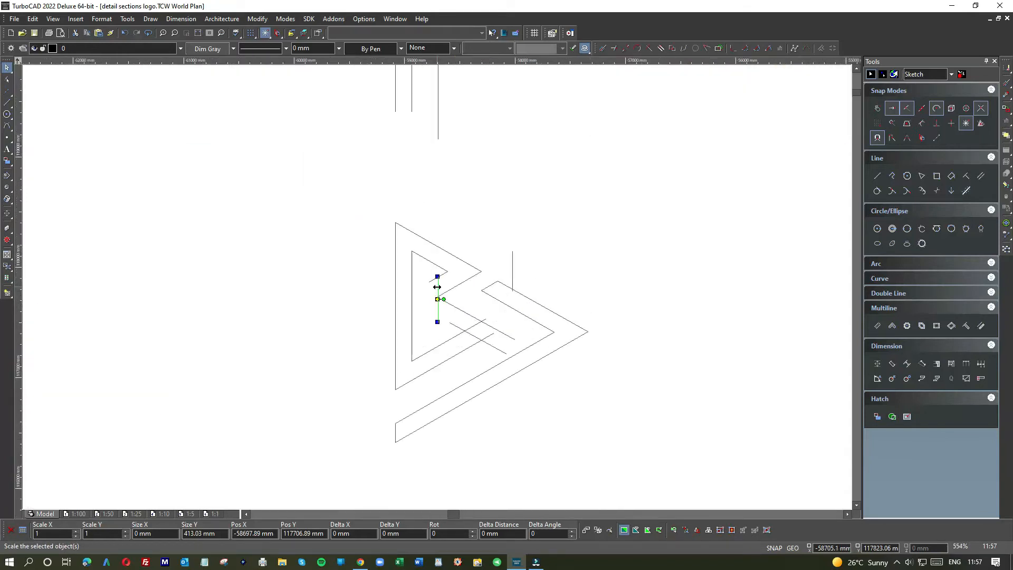
pyautogui.scroll(-4, 437, 287)
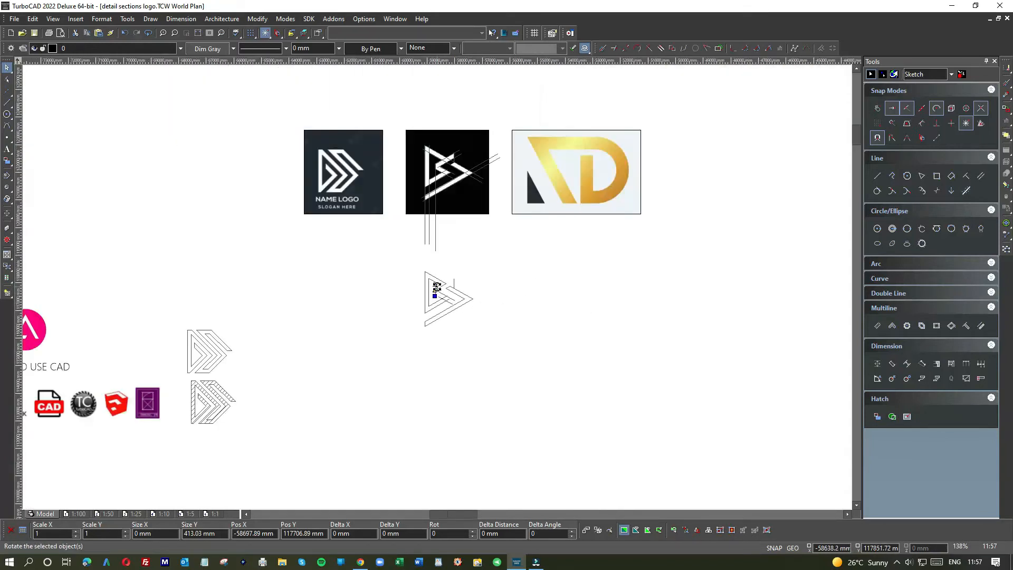
# Draw a parallel of the copy's short middle vertical line, offset 150 mm towards the logo's arrow side.
pyautogui.scroll(6, 438, 286)
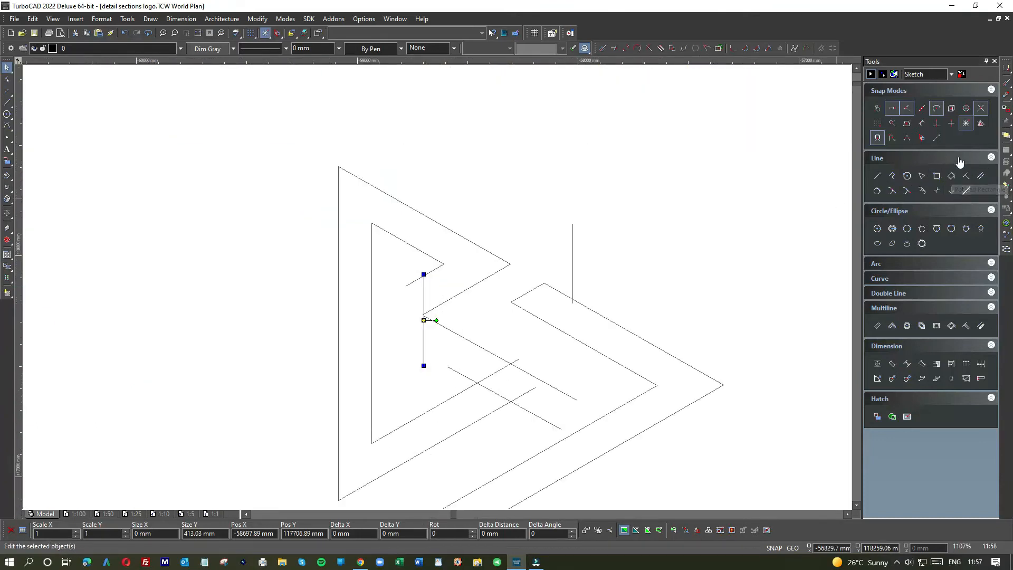
pyautogui.click(981, 175)
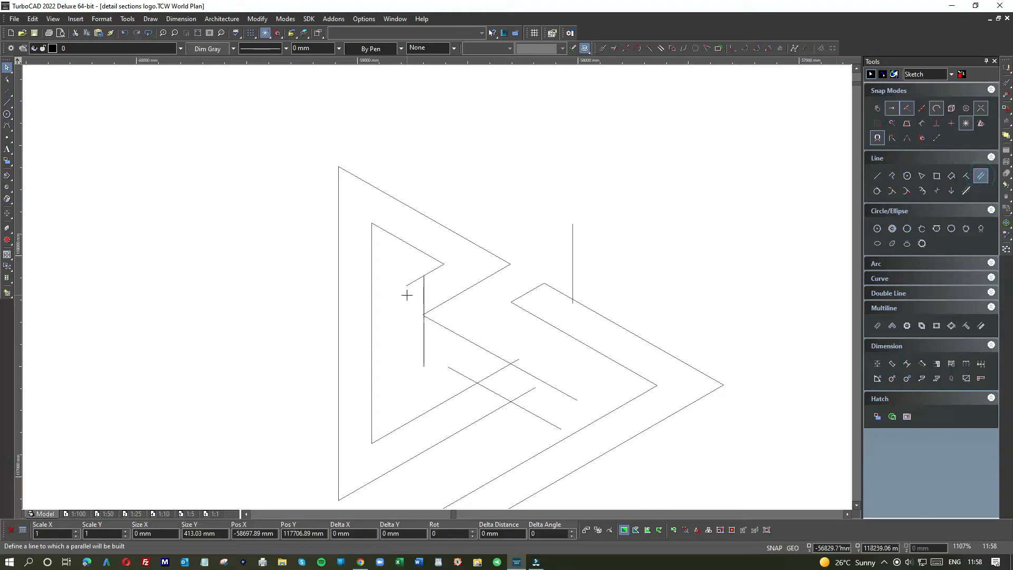
pyautogui.click(423, 294)
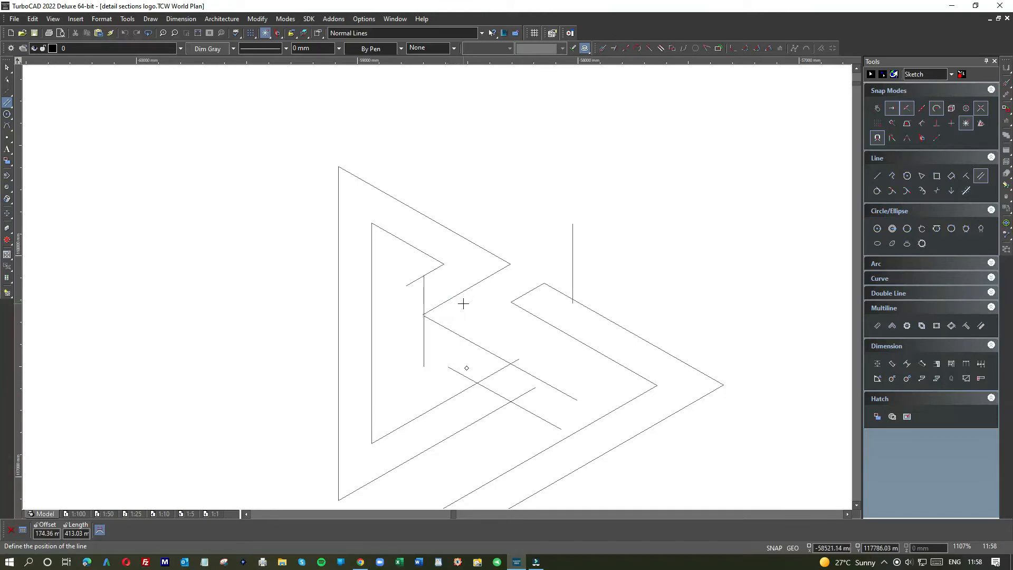
pyautogui.write('150')
pyautogui.press('Return')
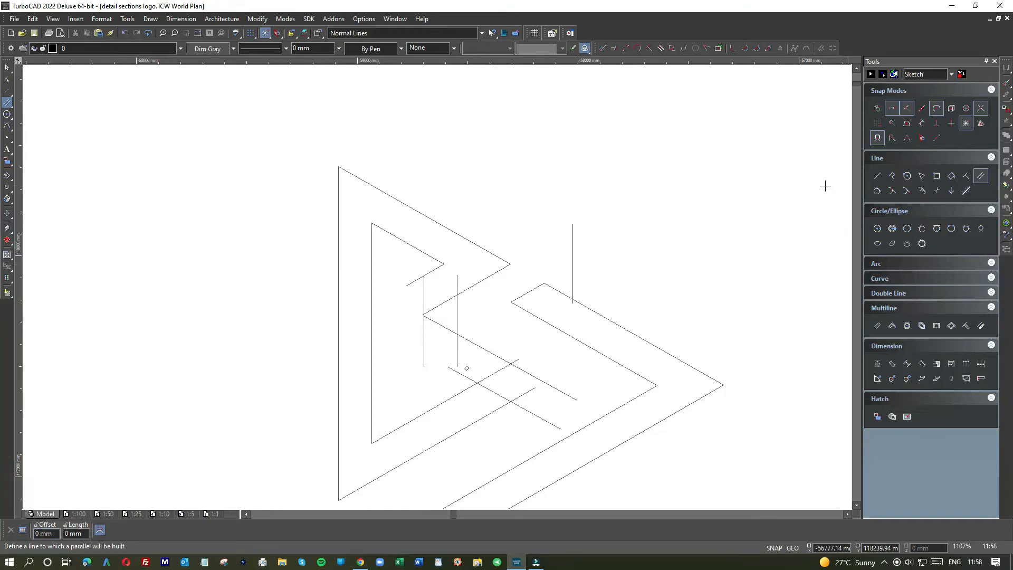
# Join the two short middle vertical lines with their adjoining upper and lower diagonals using Meet 2 Lines.
pyautogui.rightClick(494, 303)
pyautogui.click(607, 282)
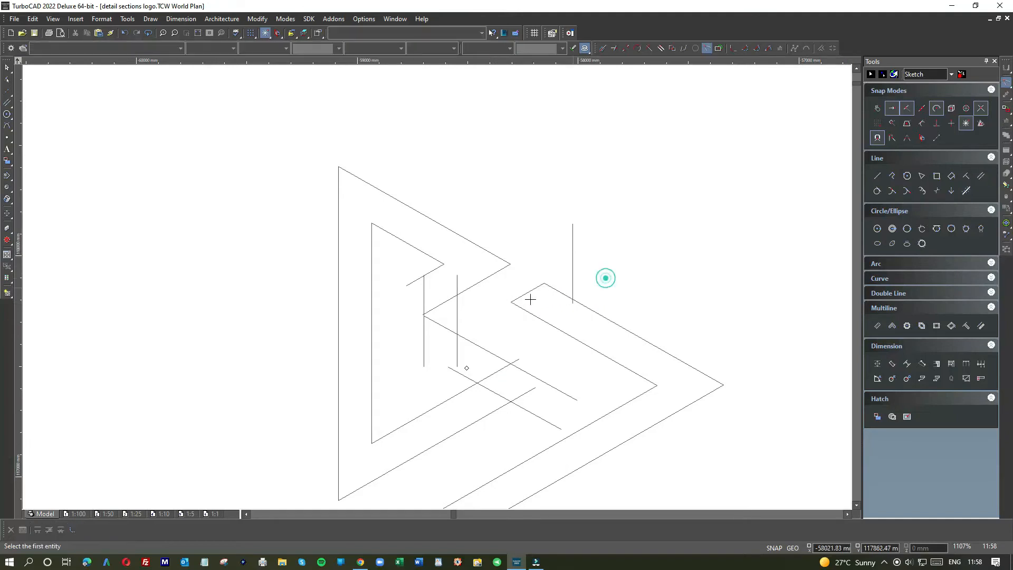
pyautogui.click(479, 345)
pyautogui.click(457, 322)
pyautogui.click(471, 288)
pyautogui.click(457, 302)
pyautogui.click(423, 288)
pyautogui.click(432, 271)
pyautogui.scroll(-6, 437, 285)
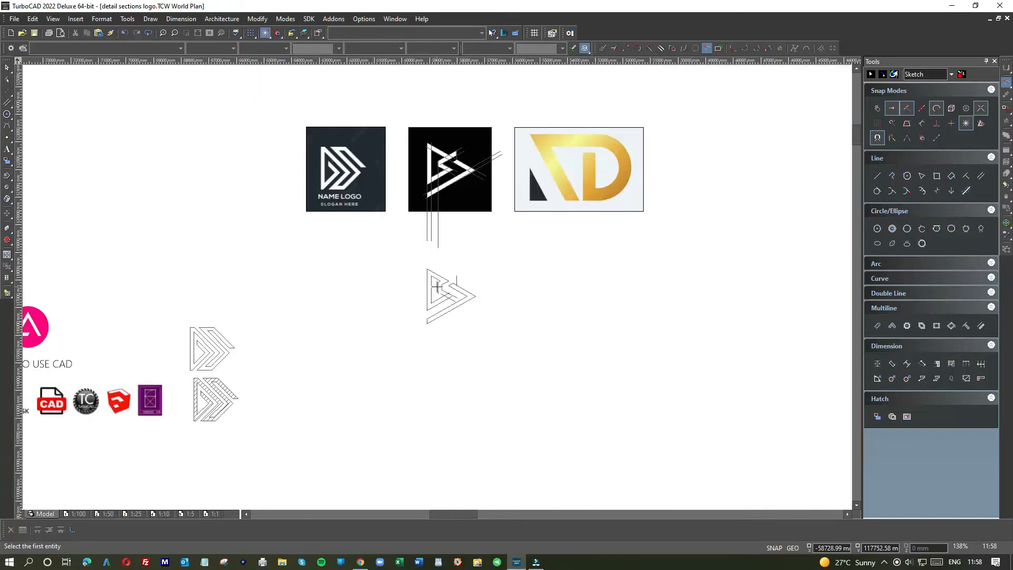
pyautogui.scroll(2, 436, 284)
pyautogui.scroll(-2, 436, 287)
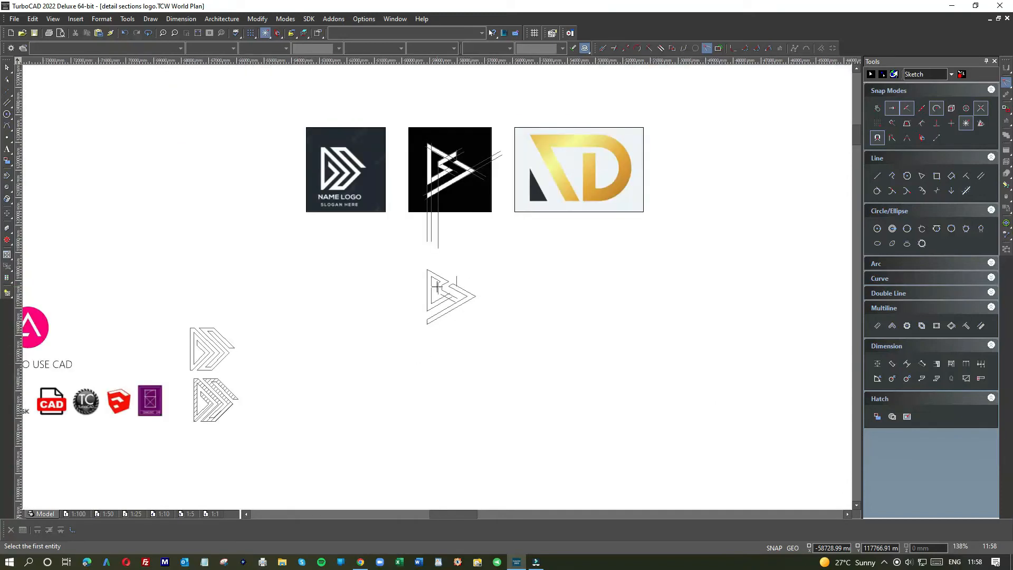
pyautogui.scroll(4, 436, 286)
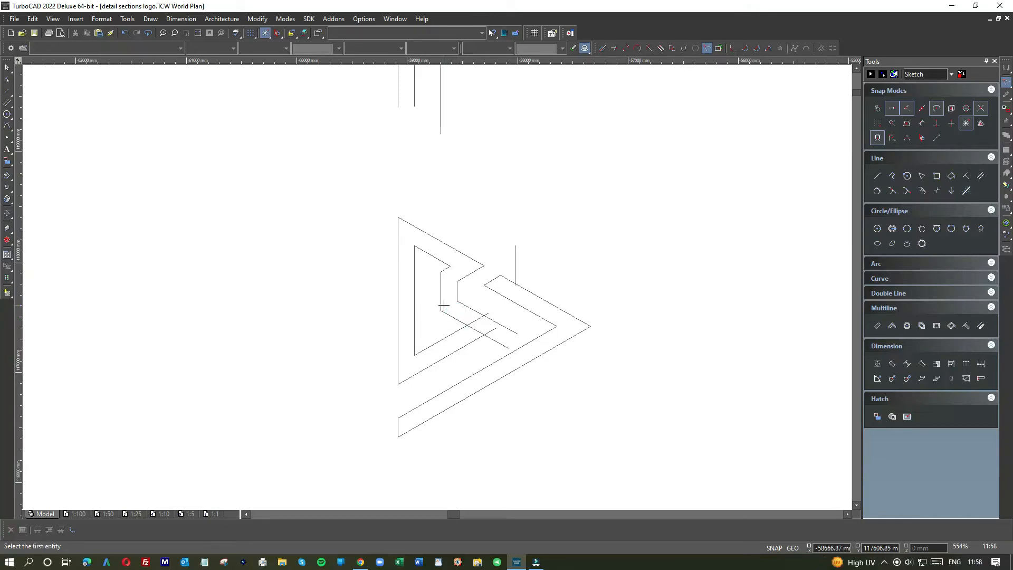
# Join the inner and outer middle diagonals with the matching lower edges of the triangle to form closed points.
pyautogui.scroll(-4, 442, 301)
pyautogui.scroll(2, 436, 289)
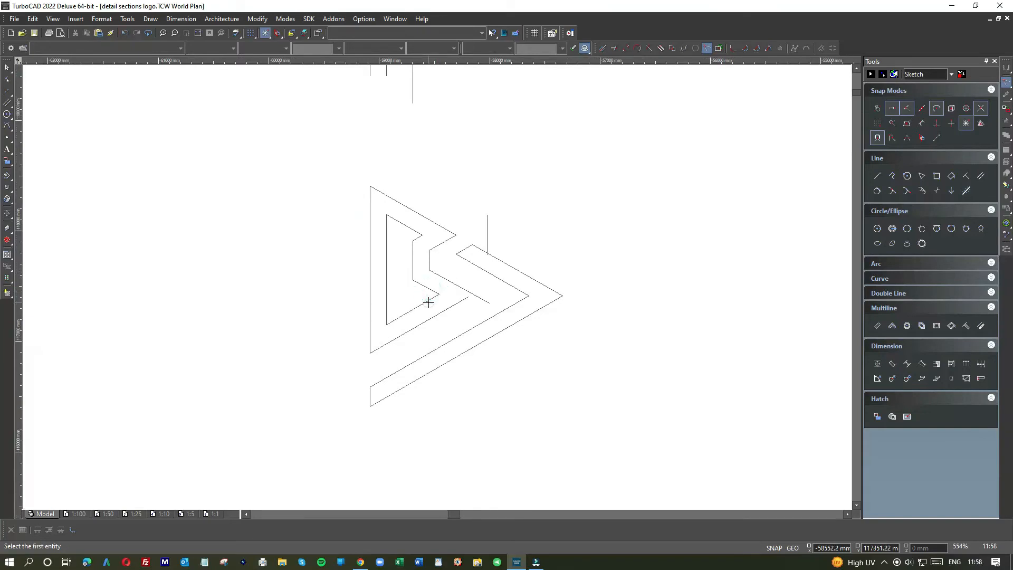
pyautogui.scroll(-4, 433, 288)
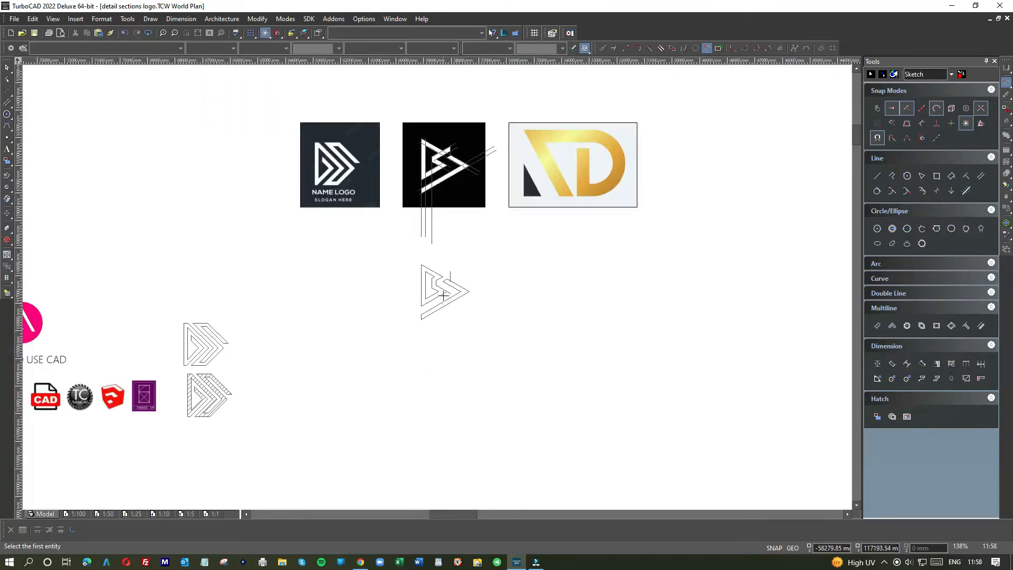
pyautogui.scroll(4, 436, 286)
pyautogui.scroll(-5, 437, 284)
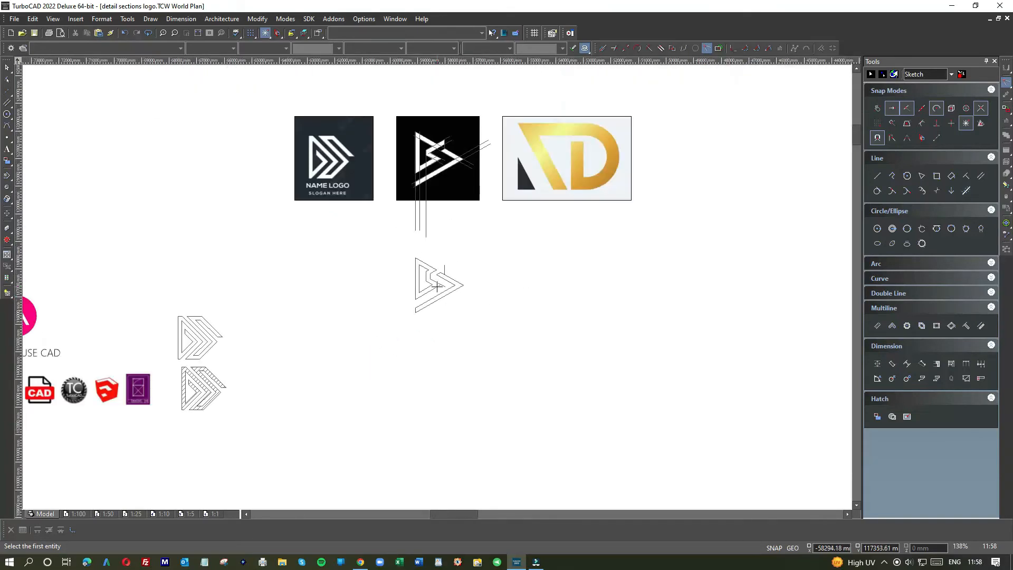
pyautogui.scroll(5, 437, 287)
pyautogui.click(445, 260)
pyautogui.click(445, 285)
pyautogui.scroll(-6, 437, 286)
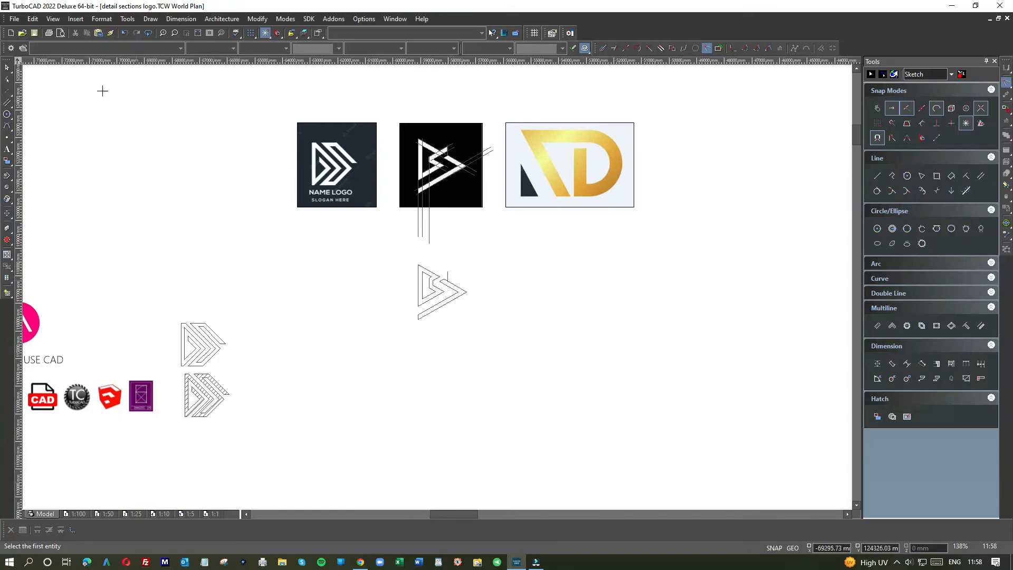
# Delete the stray short vertical line above the copy's arrow and the three vertical tracing lines running below the black image.
pyautogui.press('Escape')
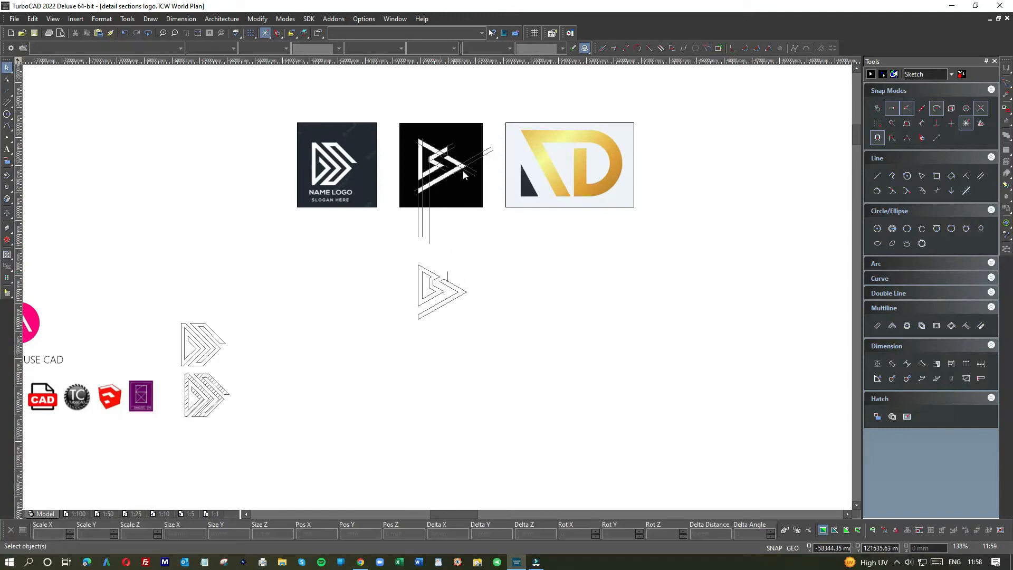
pyautogui.scroll(6, 452, 290)
pyautogui.click(424, 279)
pyautogui.press('Escape')
pyautogui.scroll(-6, 434, 290)
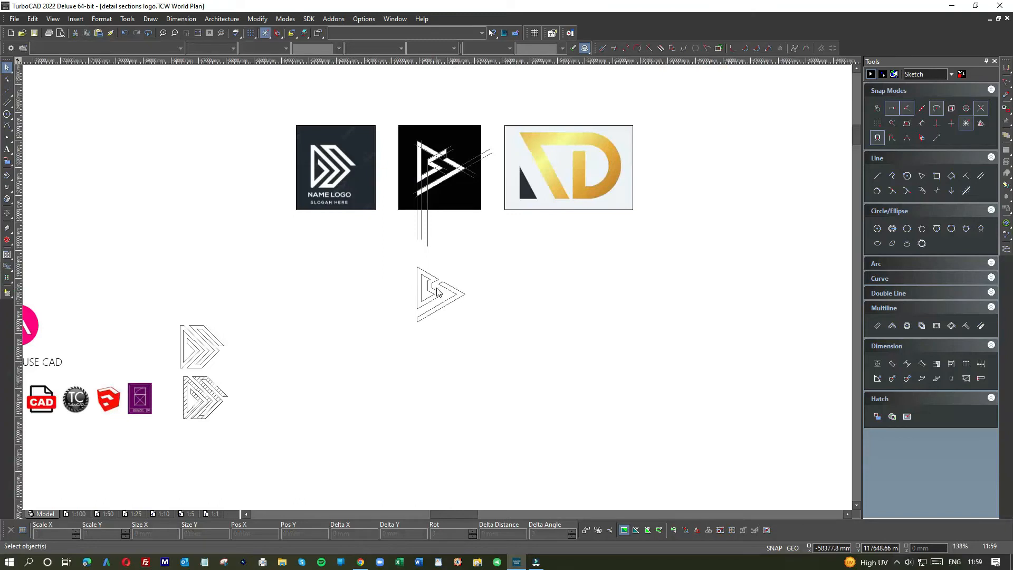
pyautogui.moveTo(446, 237); pyautogui.dragTo(402, 214)
pyautogui.press('Delete')
# Clear the remaining diagonal tracing lines from behind the black image and return the image between the other two logos.
pyautogui.click(459, 207)
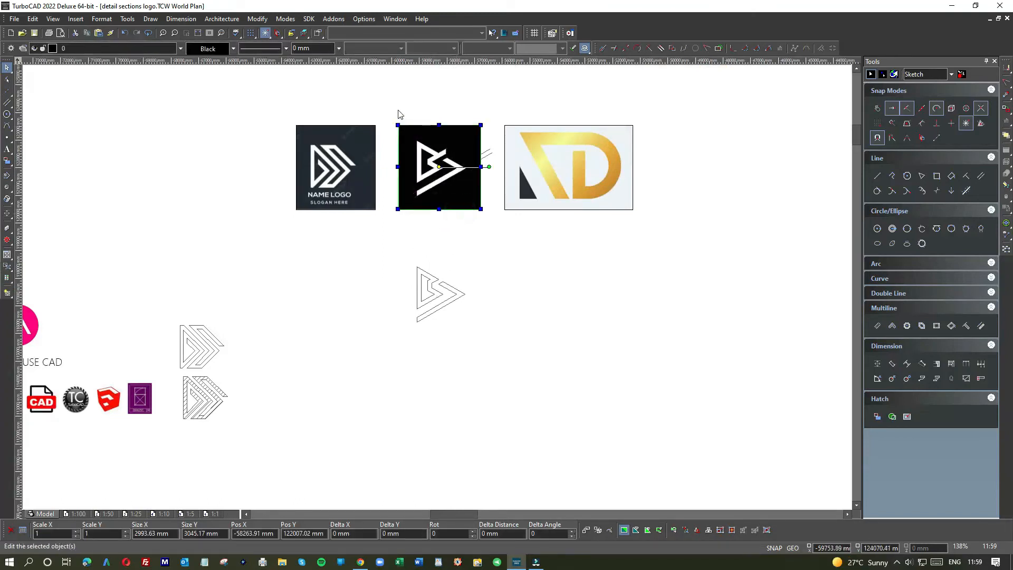
pyautogui.moveTo(457, 206); pyautogui.dragTo(308, 290)
pyautogui.moveTo(399, 123); pyautogui.dragTo(496, 222)
pyautogui.press('Delete')
pyautogui.click(292, 244)
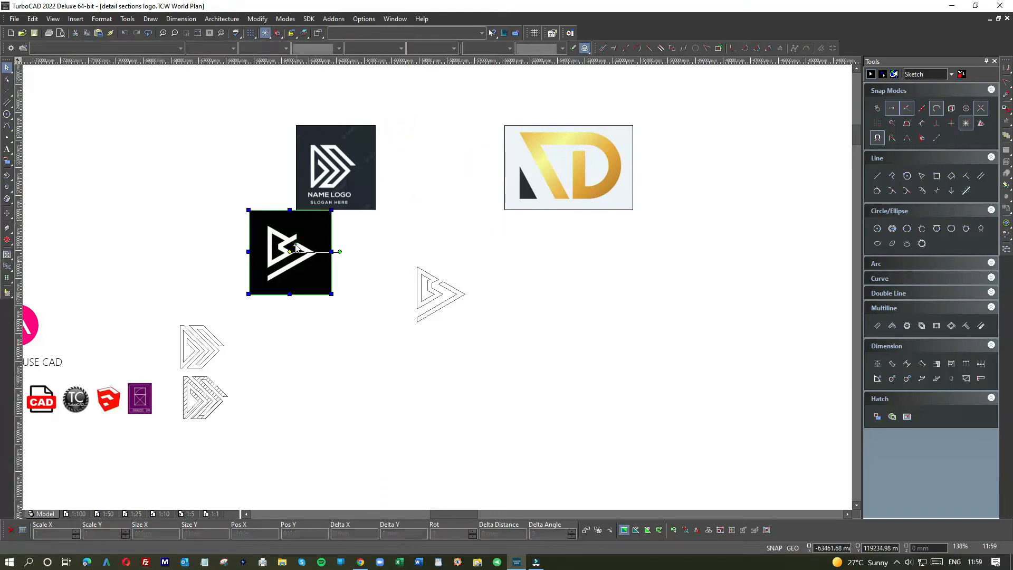
pyautogui.moveTo(278, 237); pyautogui.dragTo(448, 170)
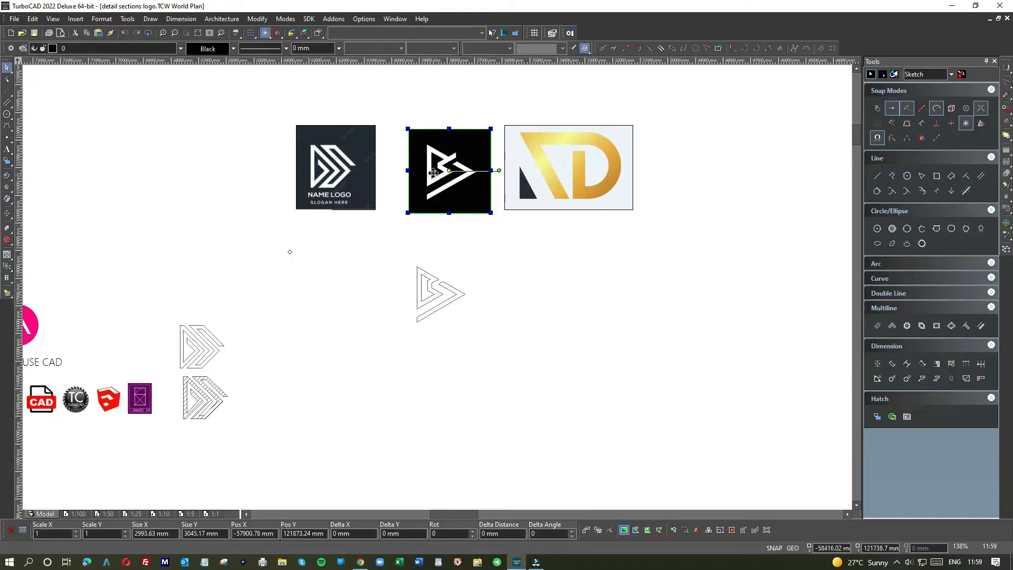
# Draw a vertical line about 8600 mm long from the reference logo's upper corner down past the traced copy.
pyautogui.moveTo(404, 253); pyautogui.dragTo(484, 344)
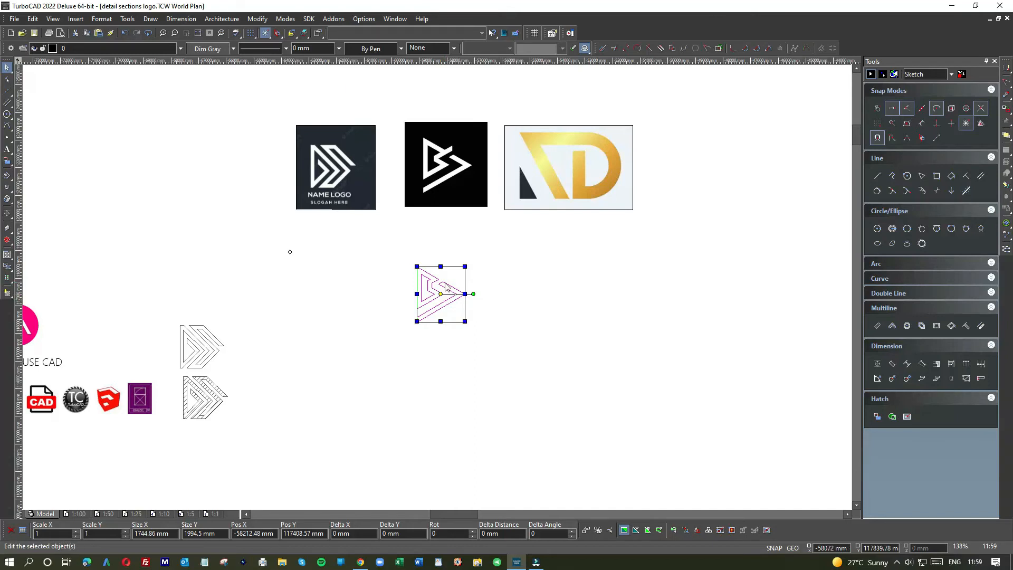
pyautogui.click(497, 258)
pyautogui.click(9, 103)
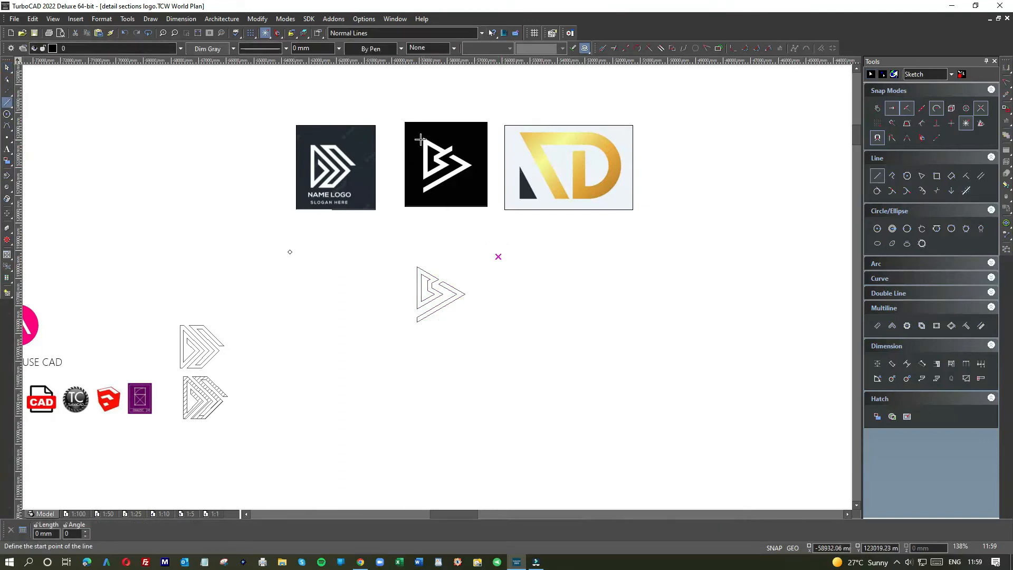
pyautogui.scroll(1, 424, 158)
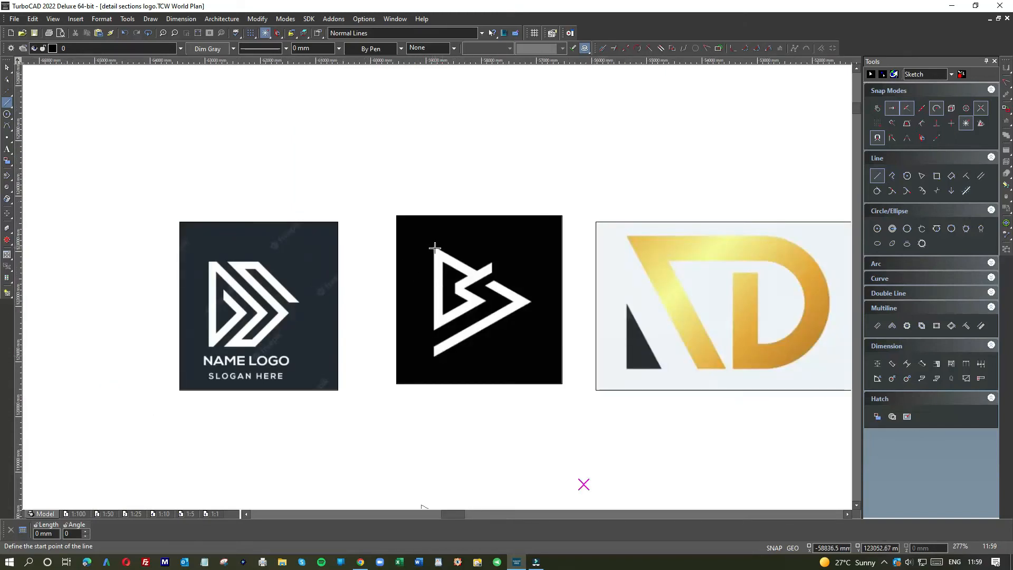
pyautogui.scroll(-3, 436, 282)
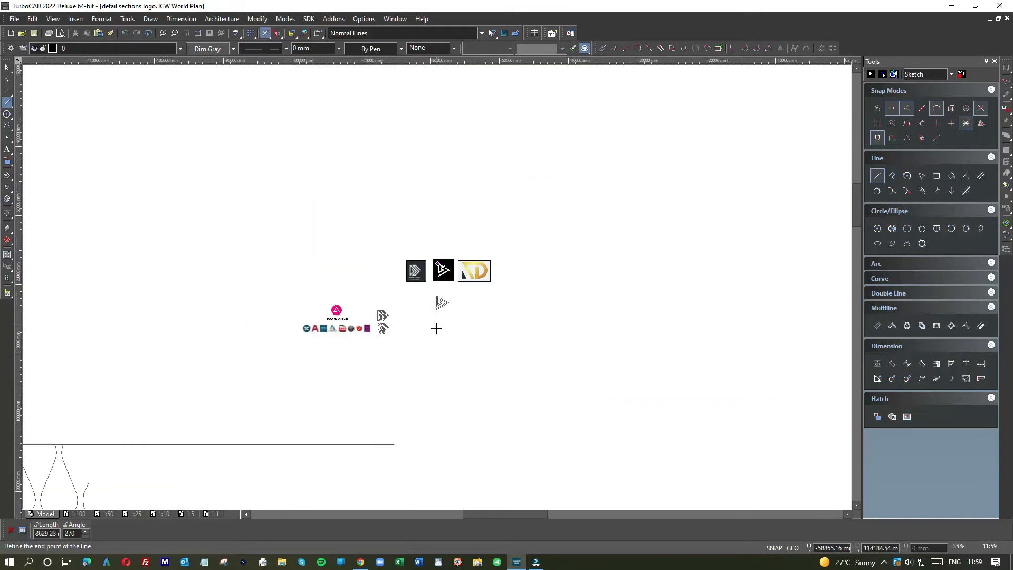
pyautogui.click(7, 68)
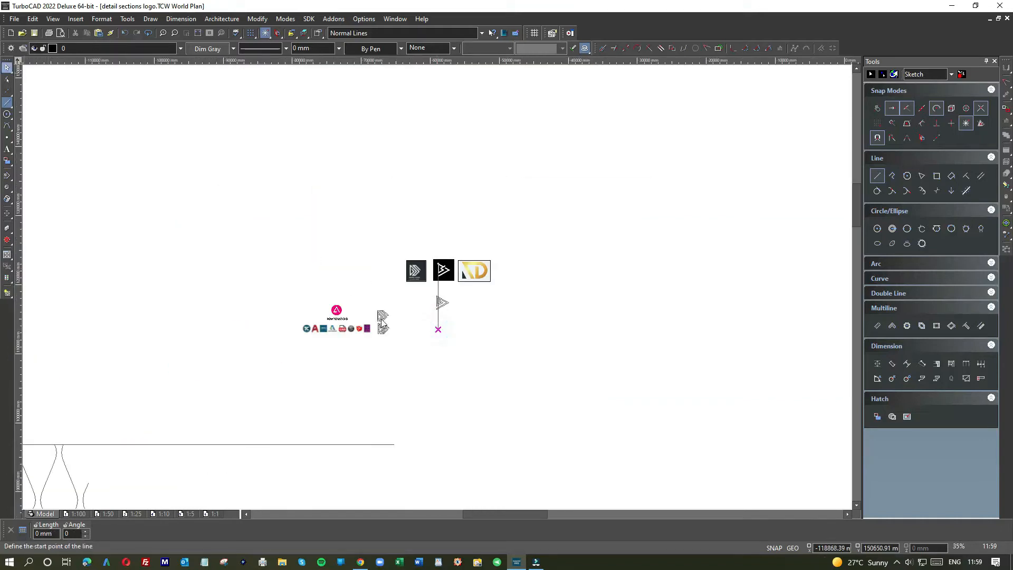
# Move the whole traced copy sideways so its long vertical edge aligns with the new vertical guide line.
pyautogui.scroll(3, 438, 290)
pyautogui.moveTo(331, 135); pyautogui.dragTo(499, 285)
pyautogui.moveTo(363, 196); pyautogui.dragTo(375, 198)
pyautogui.click(425, 317)
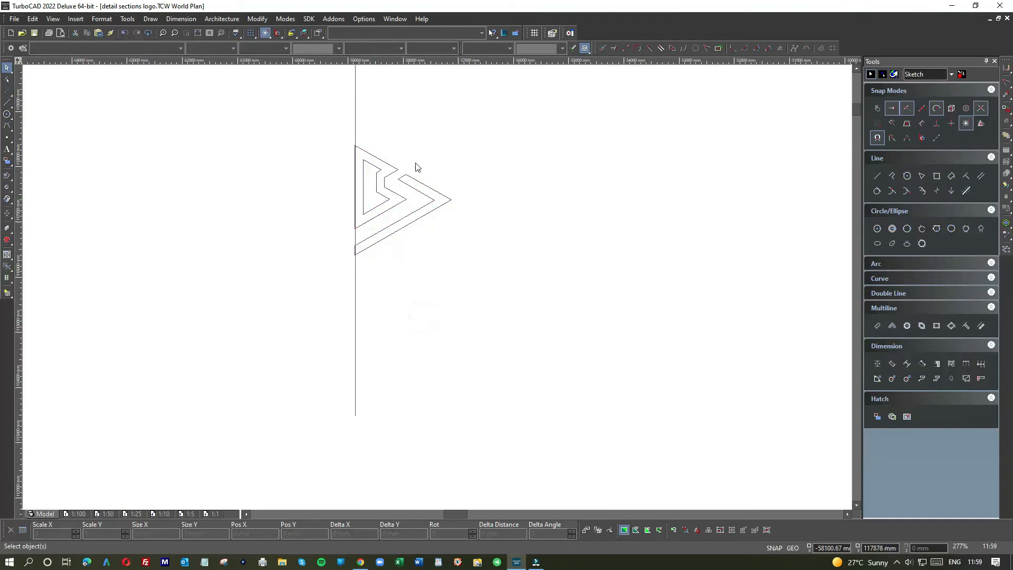
# Draw a vertical line from the upper tip of the reference logo's short raised arm down to the copy's arrow edge.
pyautogui.scroll(-6, 398, 177)
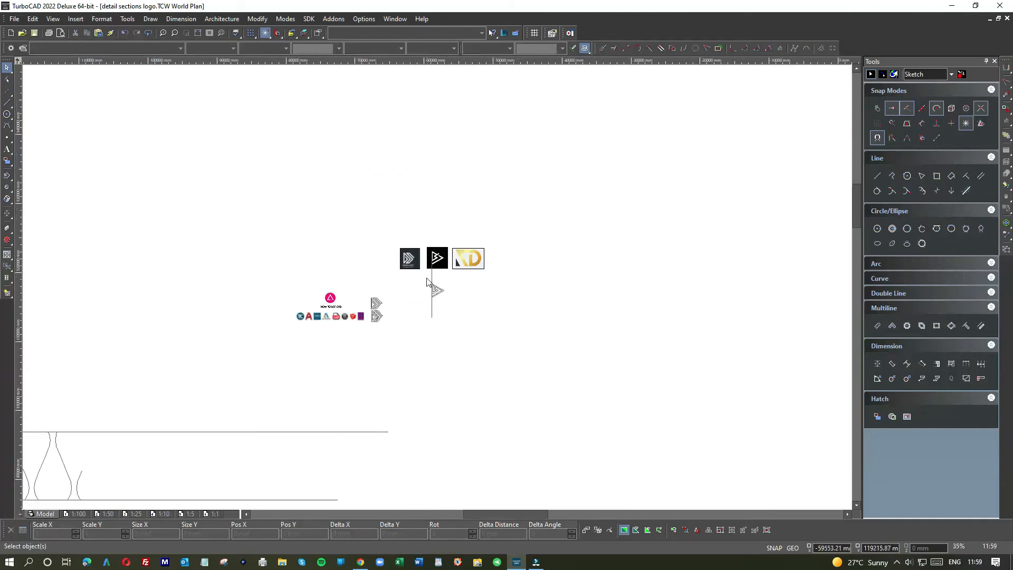
pyautogui.scroll(2, 428, 279)
pyautogui.scroll(2, 440, 289)
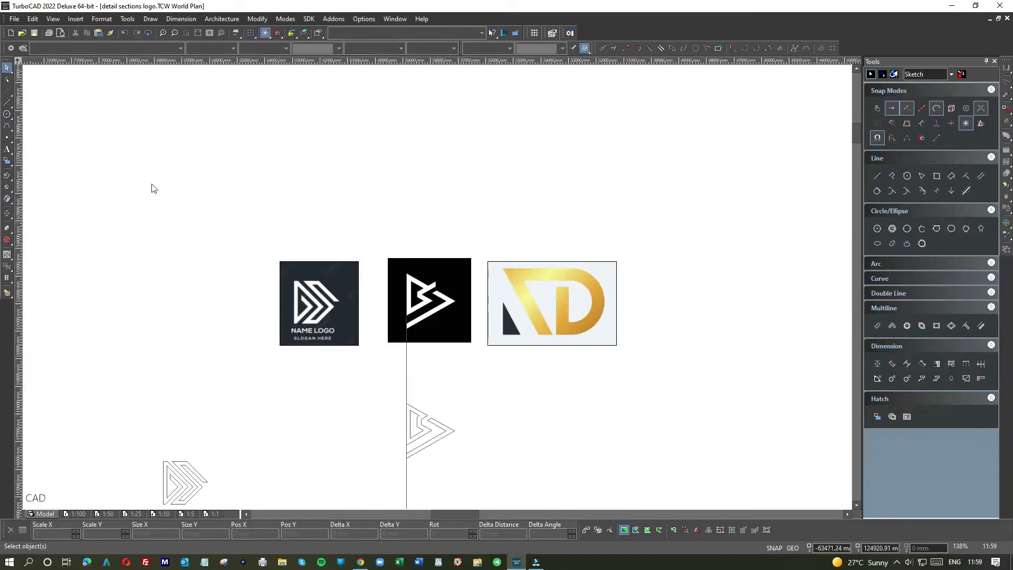
pyautogui.press('l')
pyautogui.scroll(4, 437, 292)
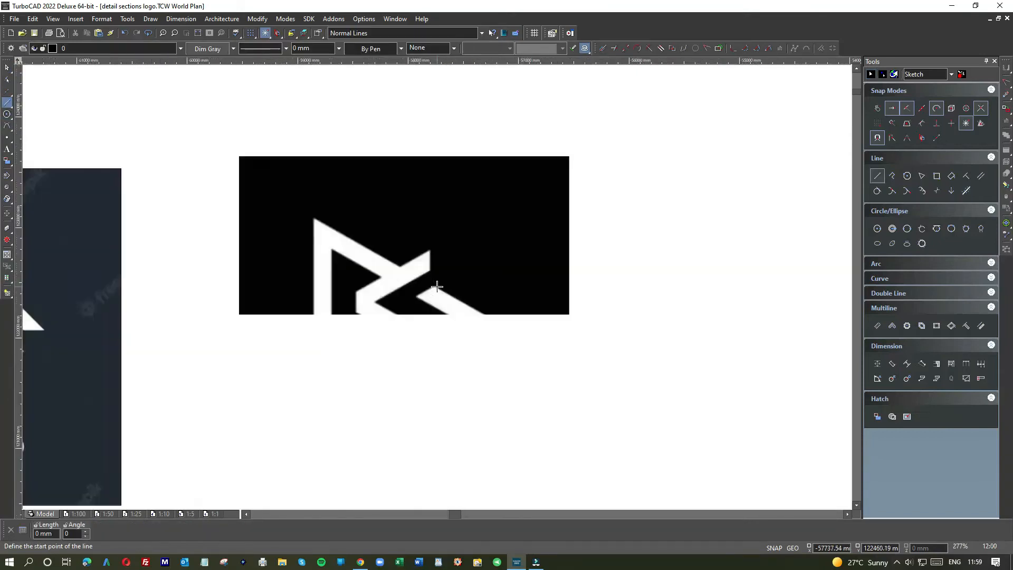
pyautogui.click(430, 252)
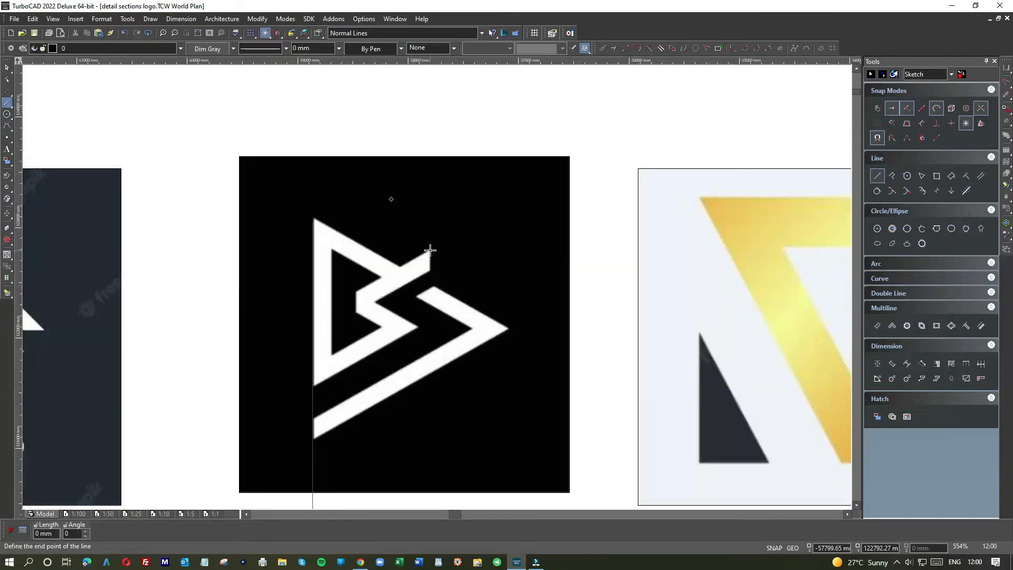
pyautogui.scroll(-4, 432, 254)
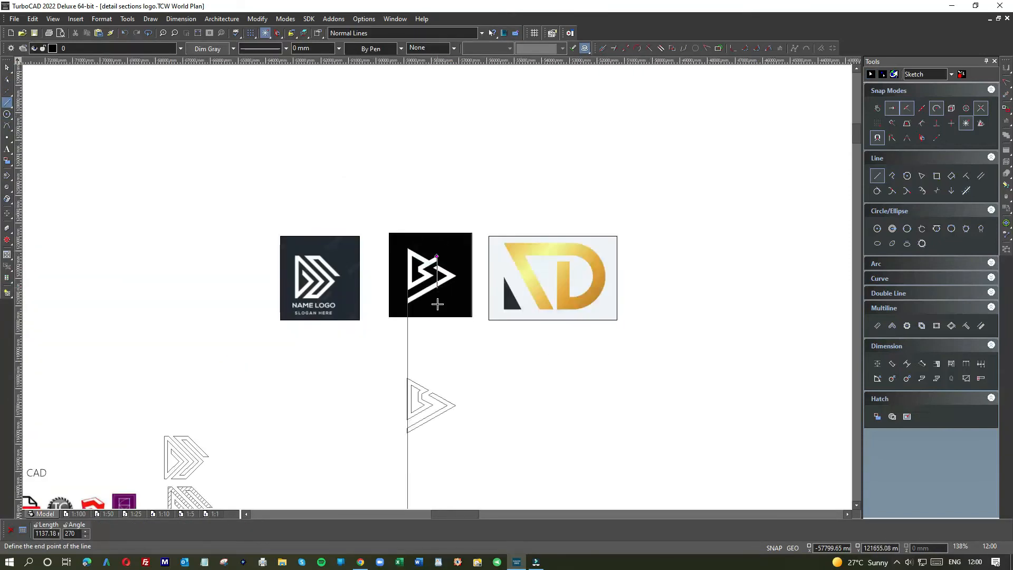
pyautogui.click(437, 391)
pyautogui.scroll(6, 423, 389)
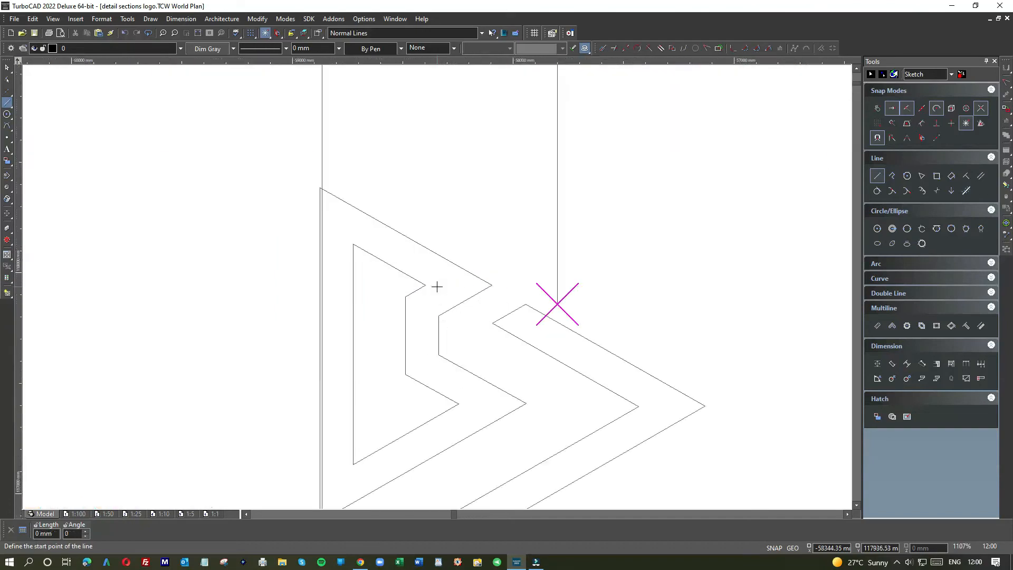
pyautogui.scroll(-6, 461, 265)
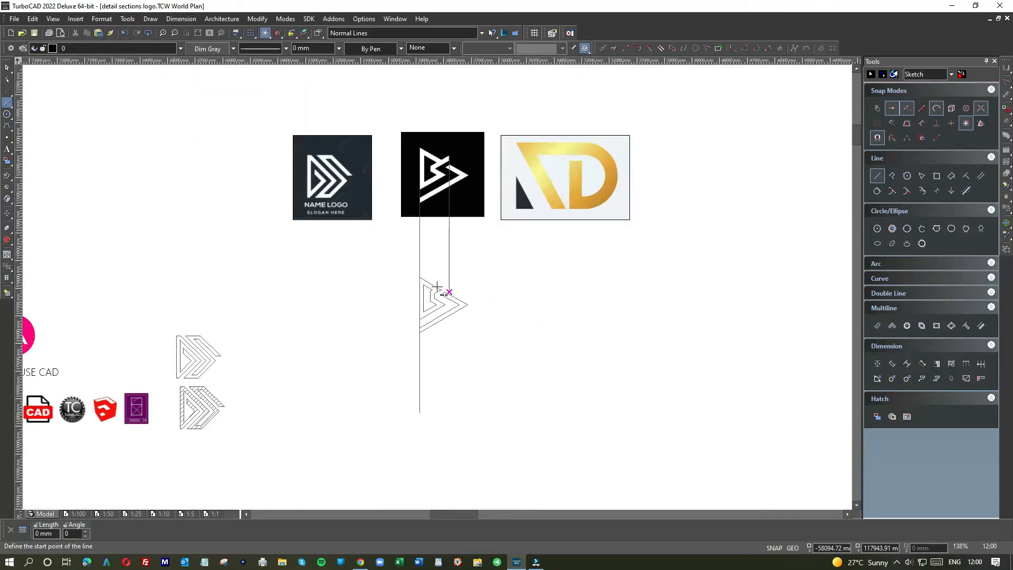
pyautogui.scroll(6, 430, 295)
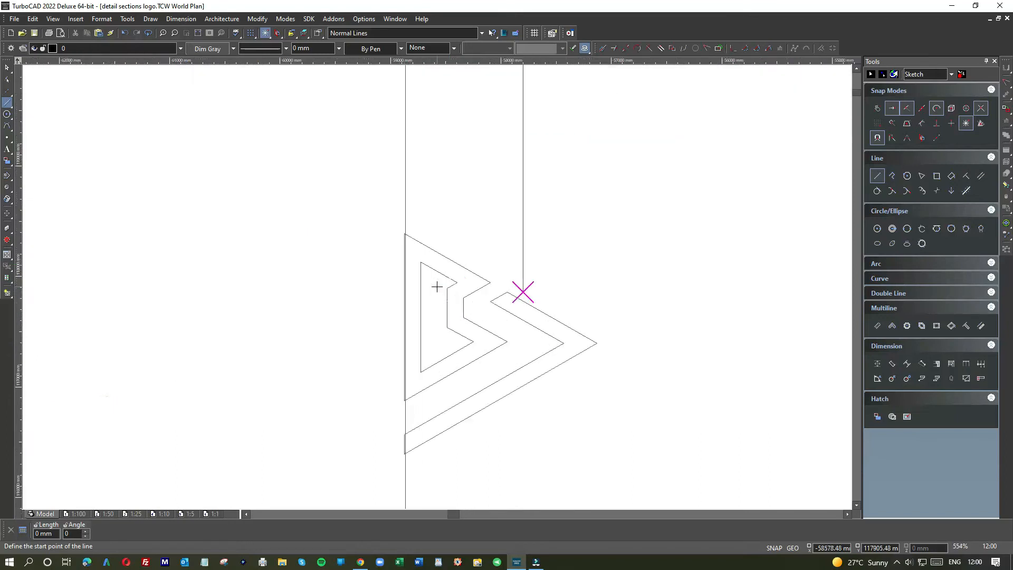
# Lengthen the copy's upper middle diagonal past the second vertical guide line, making it about 687 mm long.
pyautogui.rightClick(514, 306)
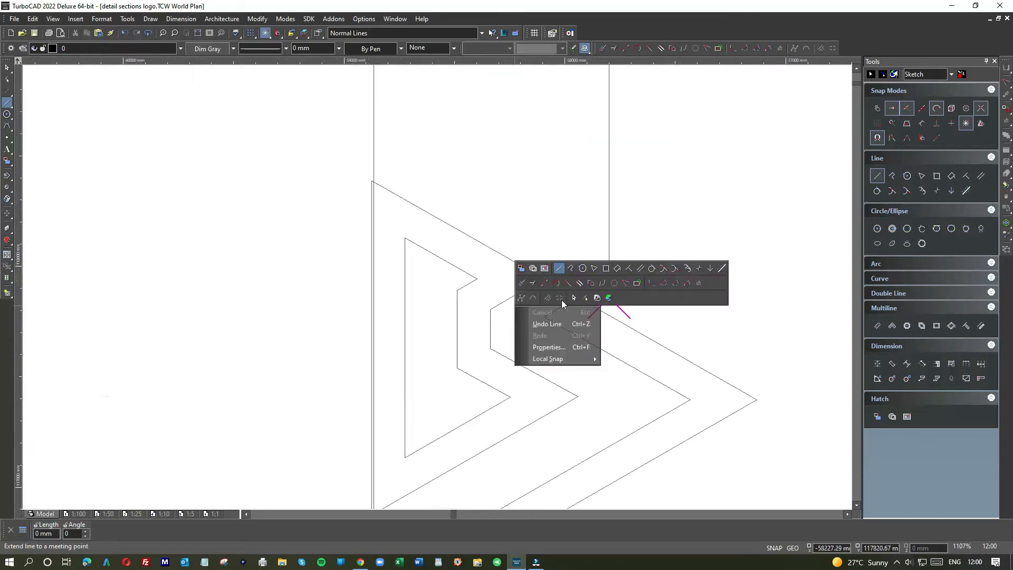
pyautogui.click(521, 283)
pyautogui.click(529, 288)
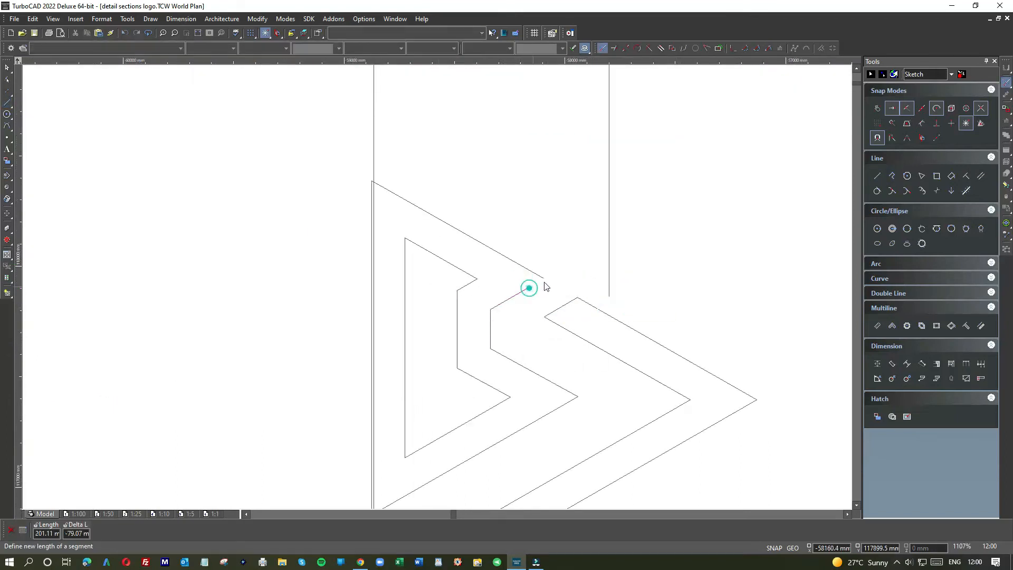
pyautogui.click(621, 234)
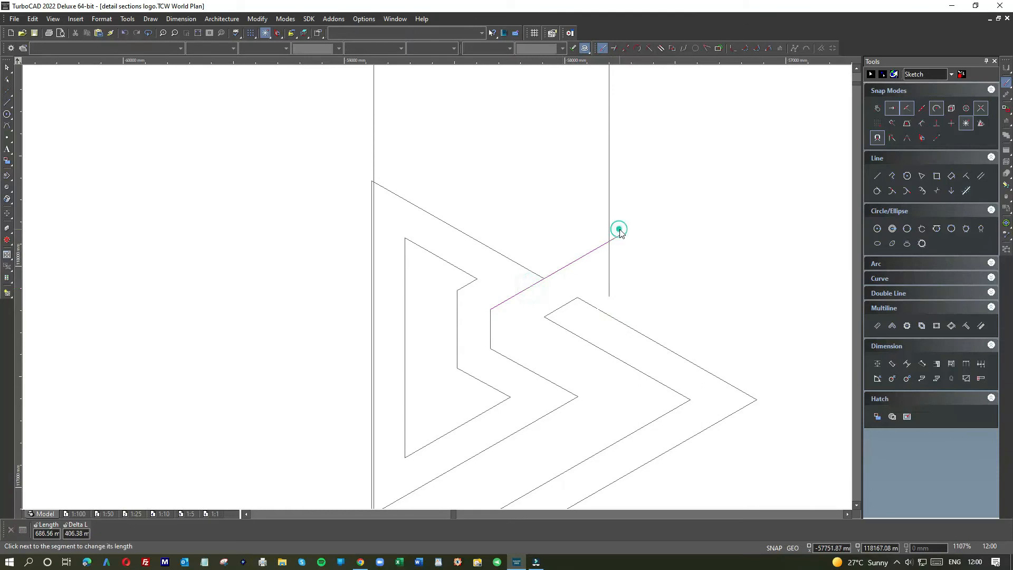
pyautogui.scroll(-4, 438, 290)
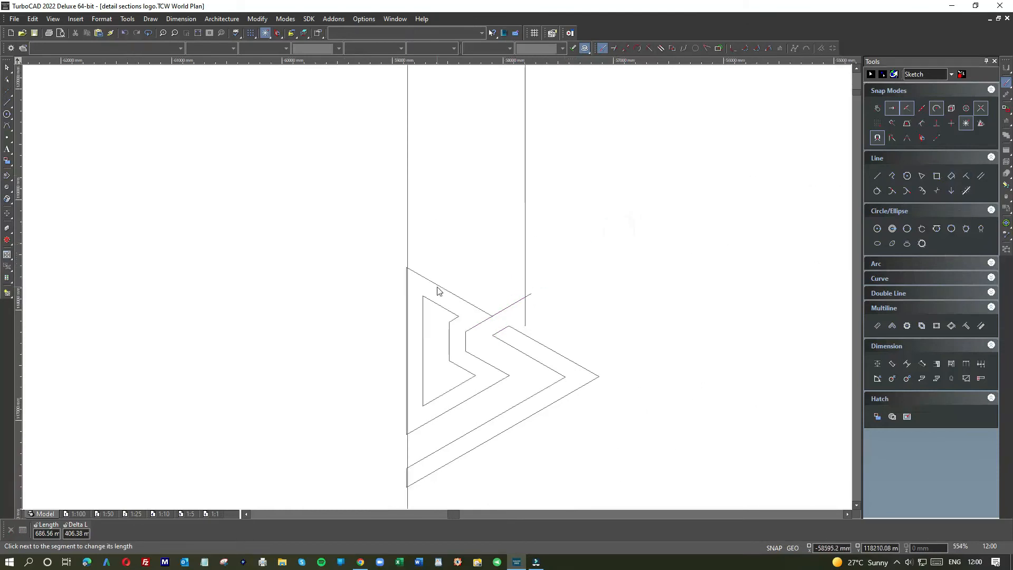
# Create a parallel line offset 150 mm above the copy's lengthened middle diagonal.
pyautogui.scroll(3, 438, 291)
pyautogui.scroll(1, 437, 291)
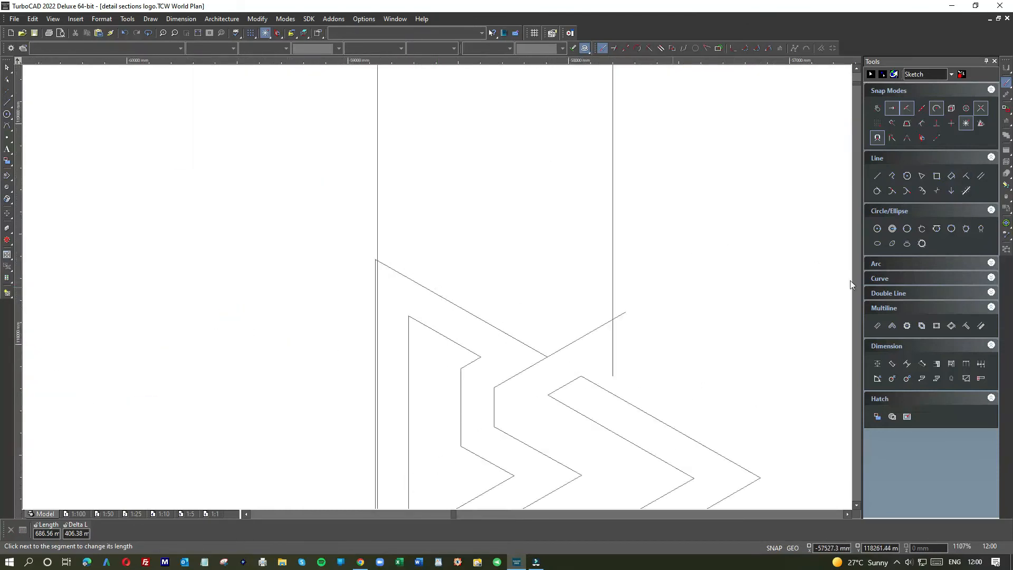
pyautogui.click(980, 176)
pyautogui.click(583, 336)
pyautogui.press('Tab')
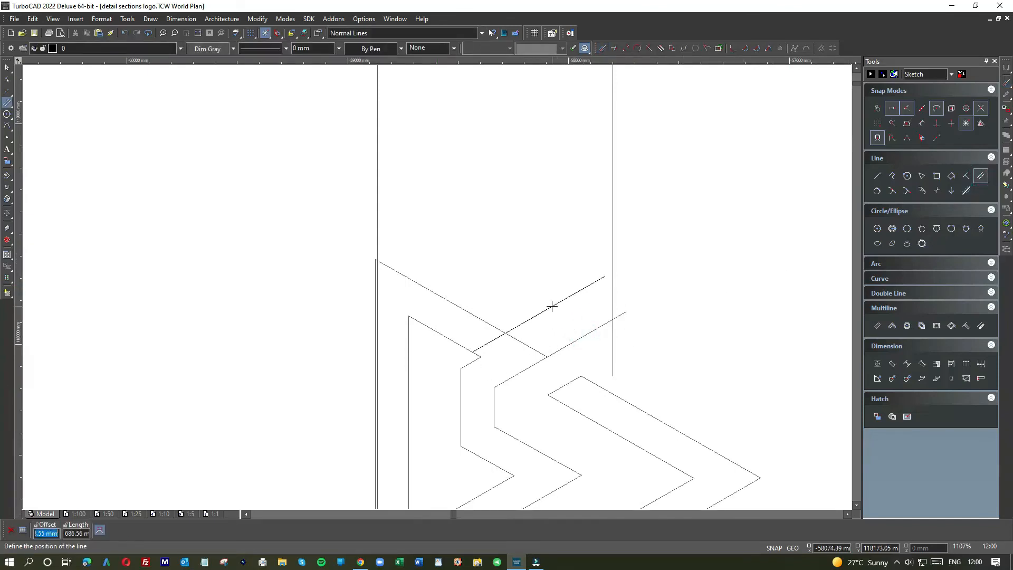
pyautogui.write('150')
pyautogui.press('Return')
pyautogui.scroll(-2, 552, 306)
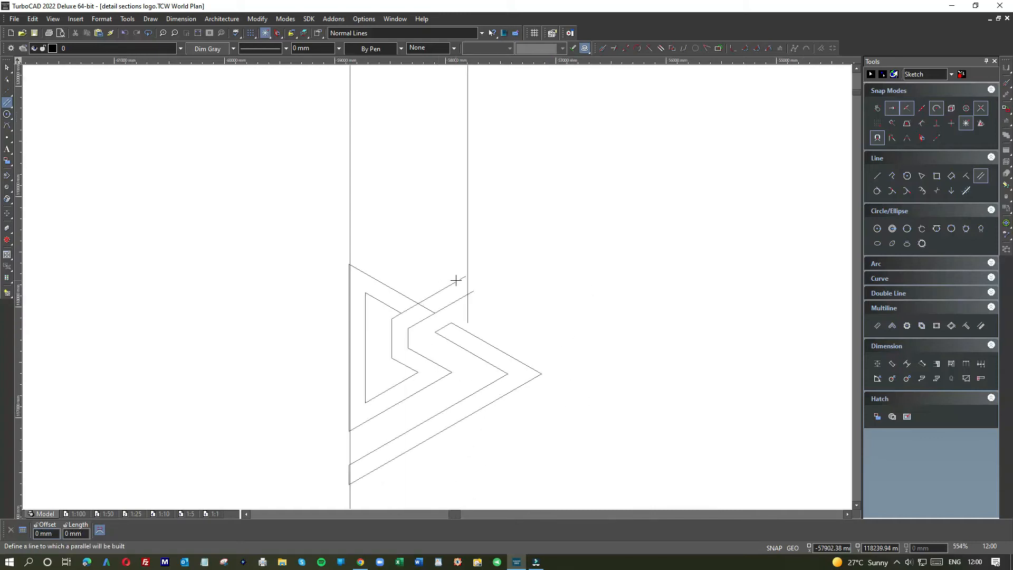
# Lengthen the new parallel diagonal past the second vertical guide line, making it about 788 mm long.
pyautogui.rightClick(494, 277)
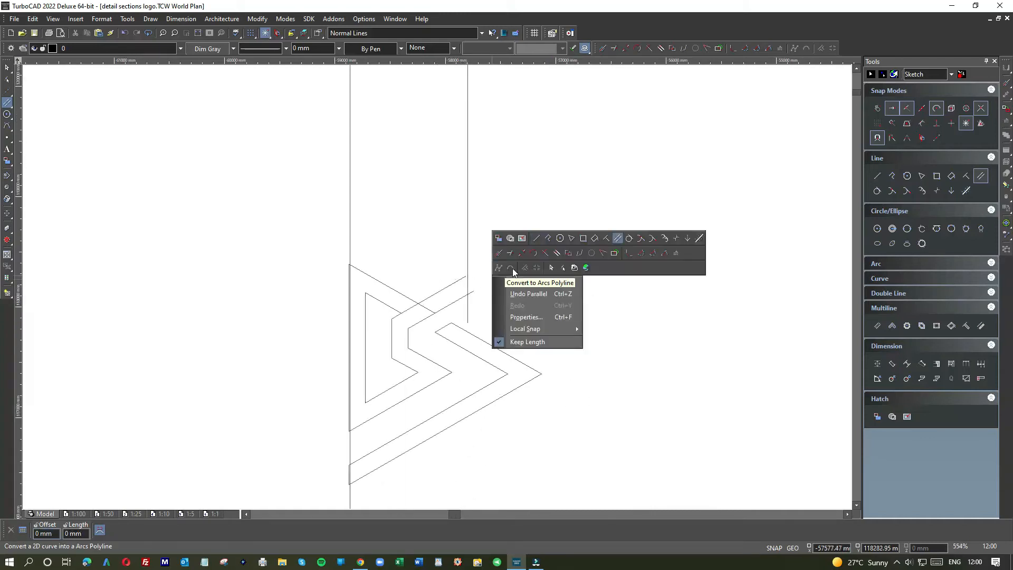
pyautogui.click(499, 267)
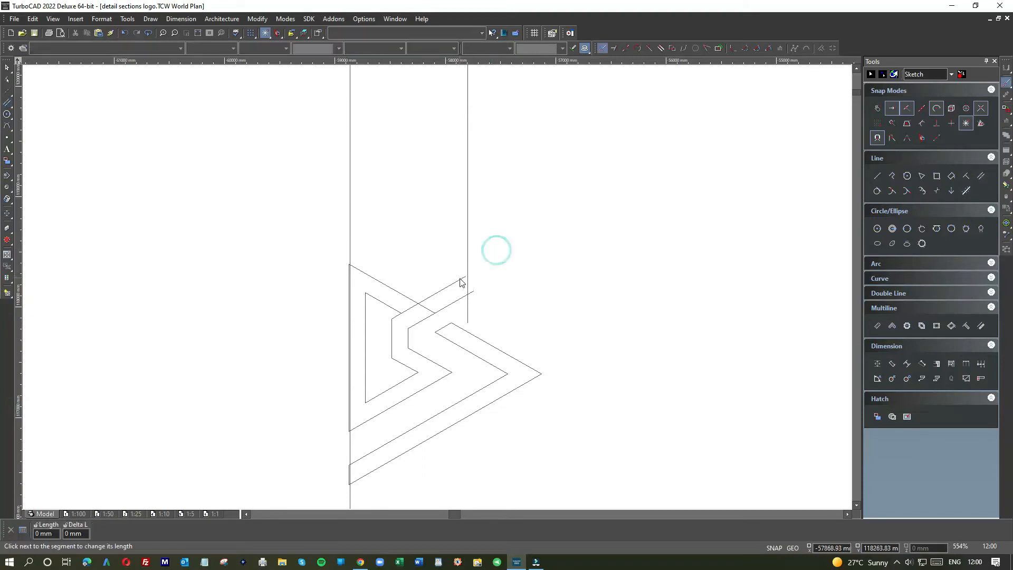
pyautogui.click(473, 269)
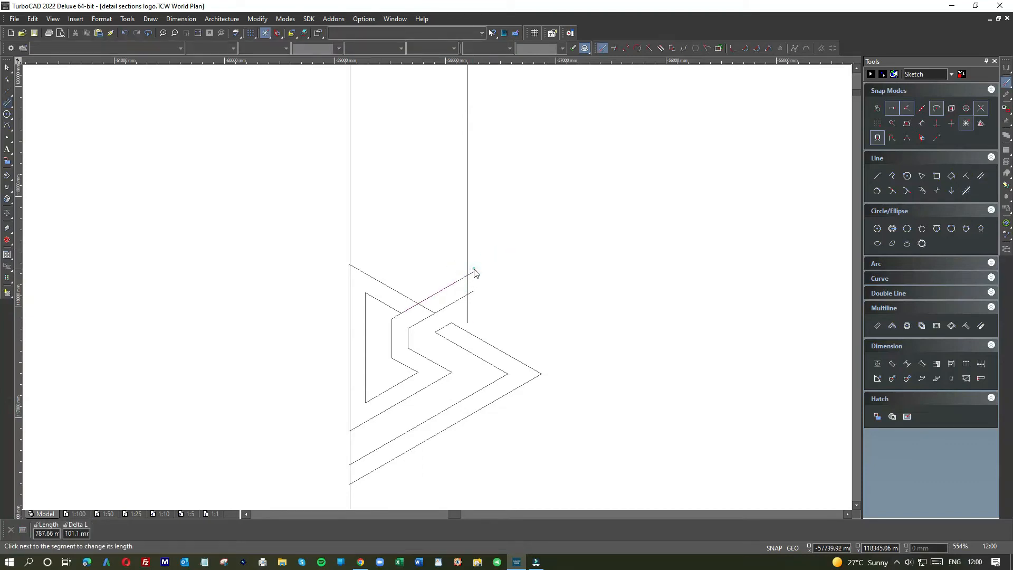
# Shorten the second vertical guide line from its upper end to about 469 mm so it just crosses the raised arm's two diagonals.
pyautogui.scroll(-6, 437, 290)
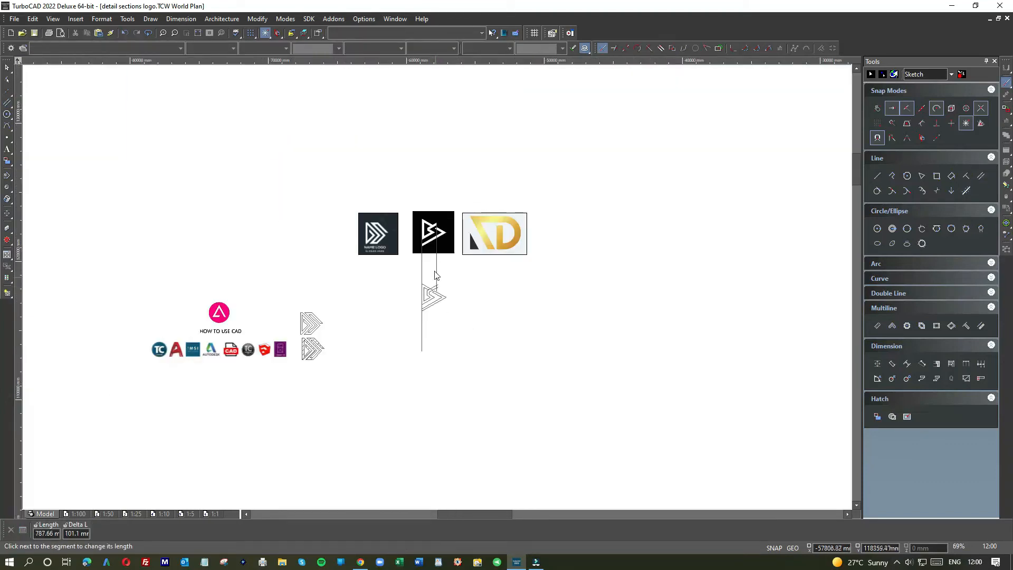
pyautogui.click(435, 263)
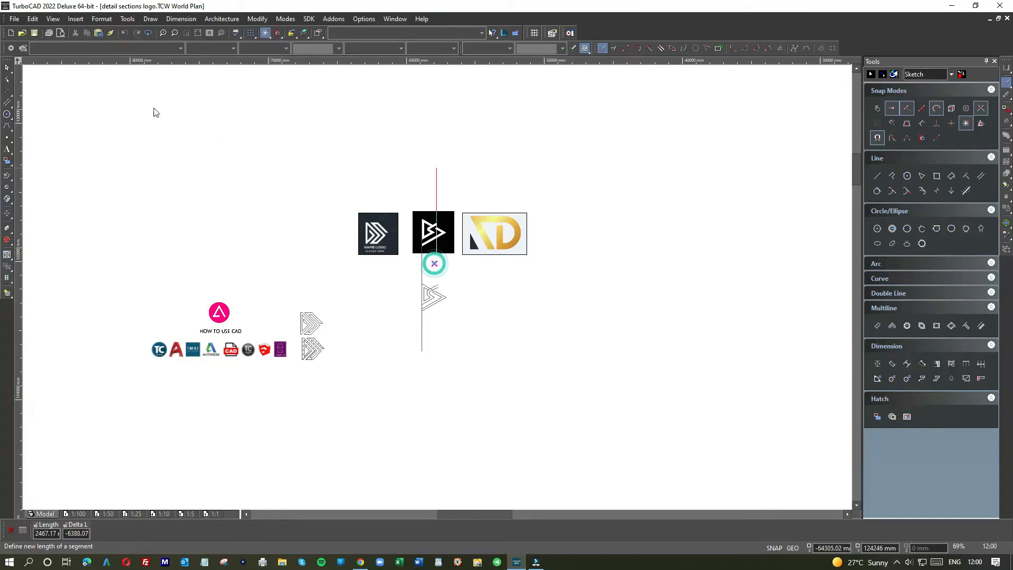
pyautogui.click(6, 68)
pyautogui.click(437, 266)
pyautogui.click(436, 223)
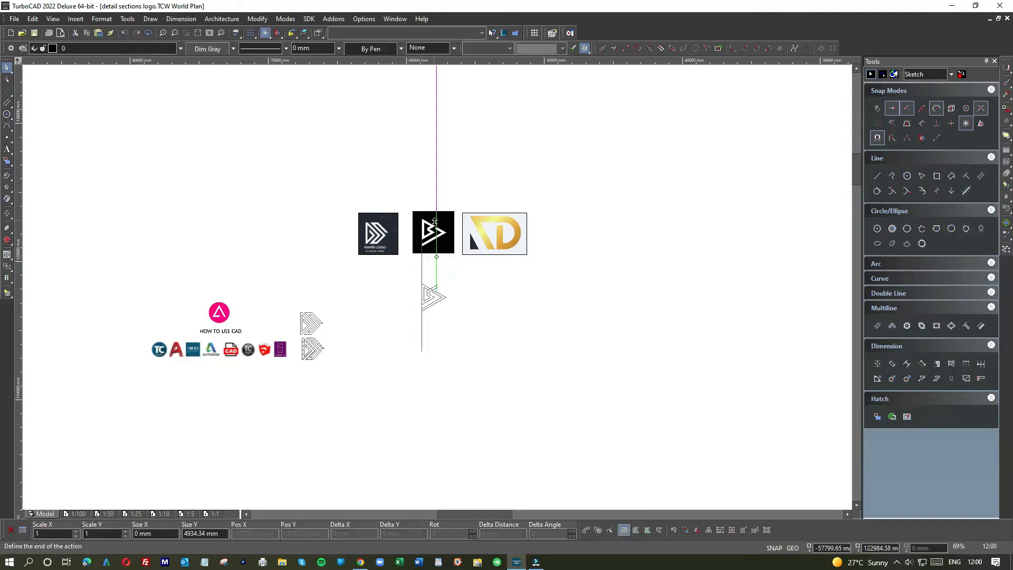
pyautogui.scroll(6, 437, 292)
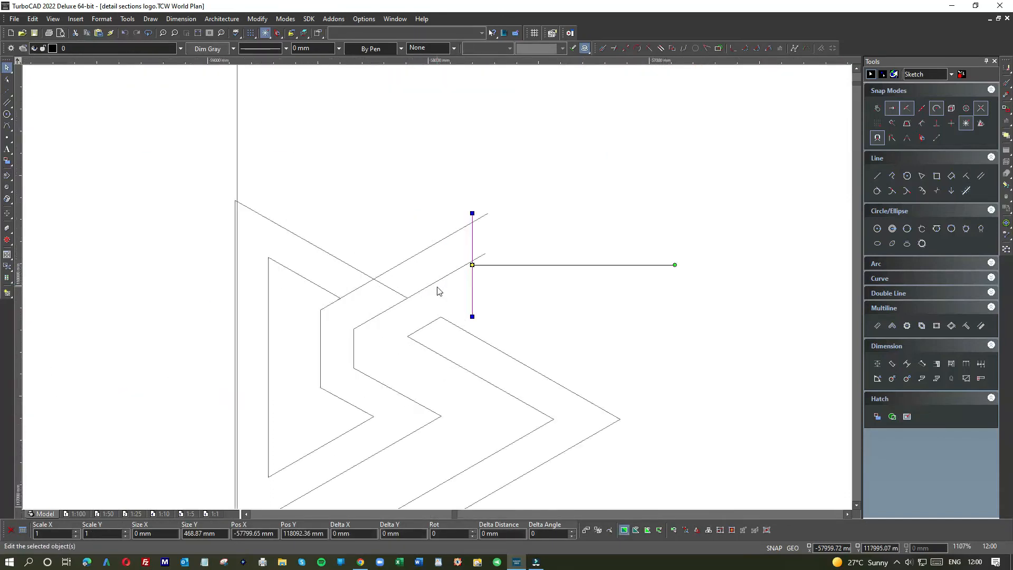
# Close the raised arm's end by meeting the short vertical line with both the upper and lower diagonals.
pyautogui.click(493, 224)
pyautogui.rightClick(495, 223)
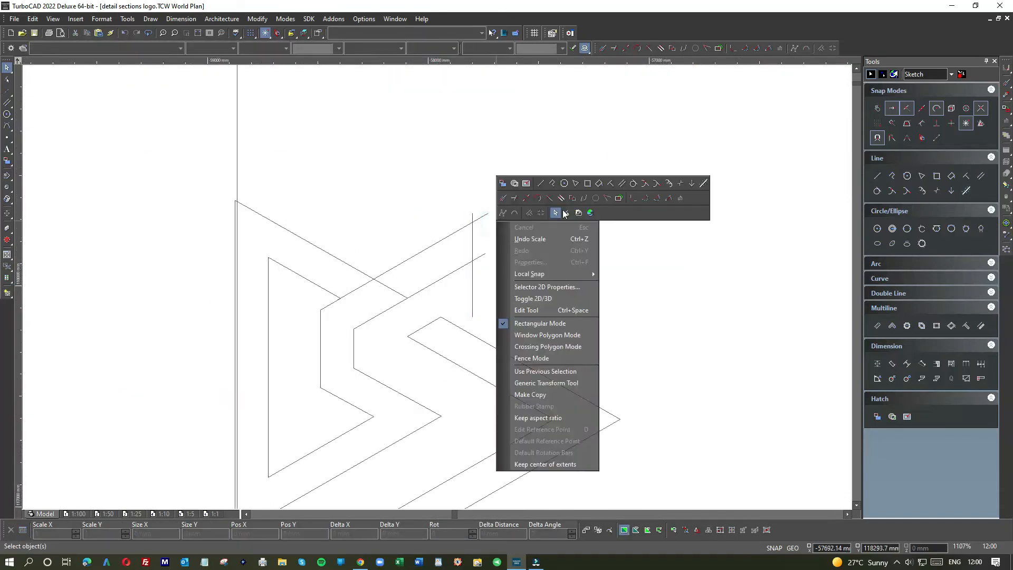
pyautogui.click(607, 198)
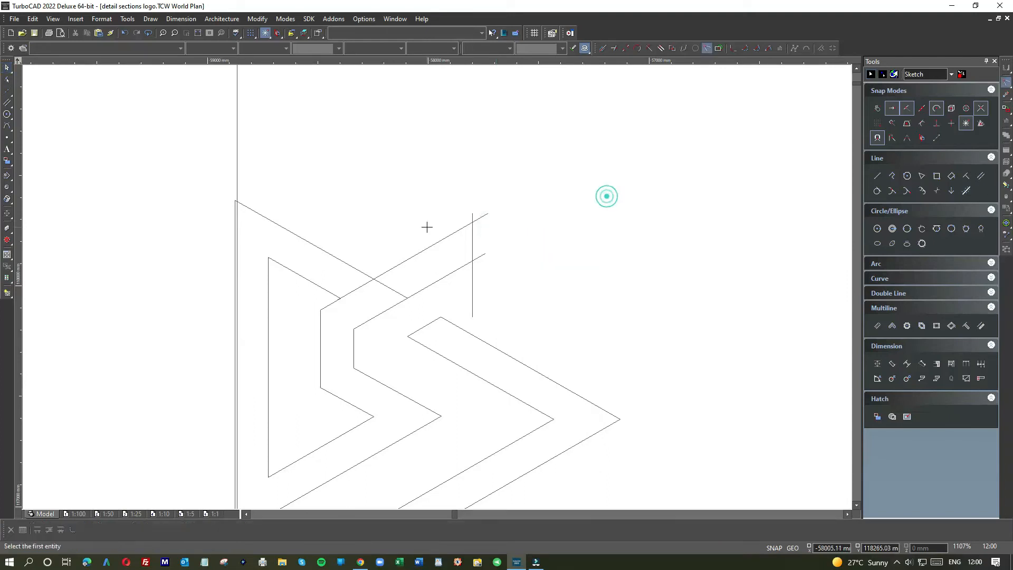
pyautogui.click(470, 238)
pyautogui.click(458, 270)
pyautogui.click(471, 249)
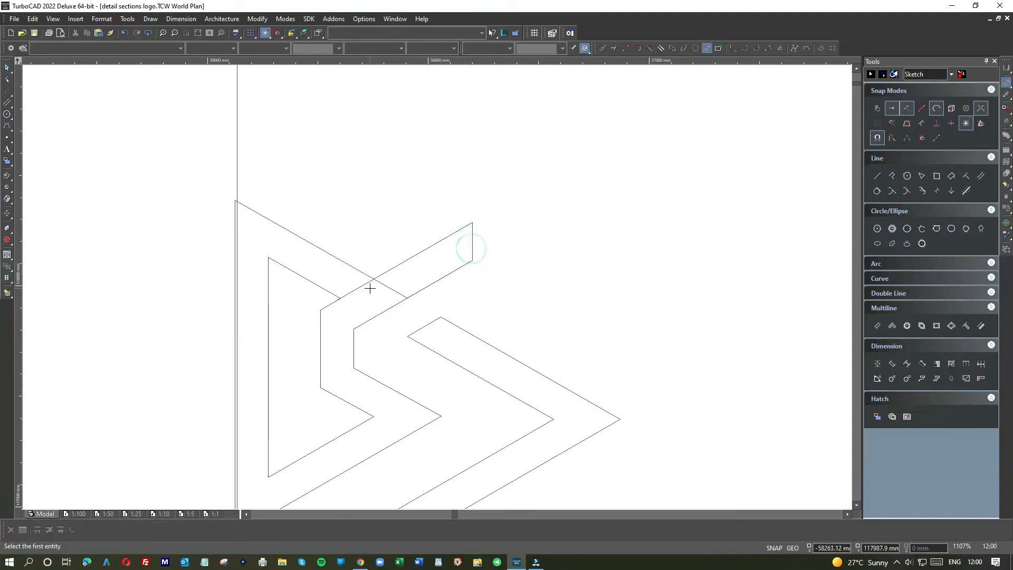
# Try to meet the raised arm's upper diagonal with the triangle's upper sloping edge, and undo the result.
pyautogui.scroll(-2, 438, 286)
pyautogui.scroll(4, 453, 278)
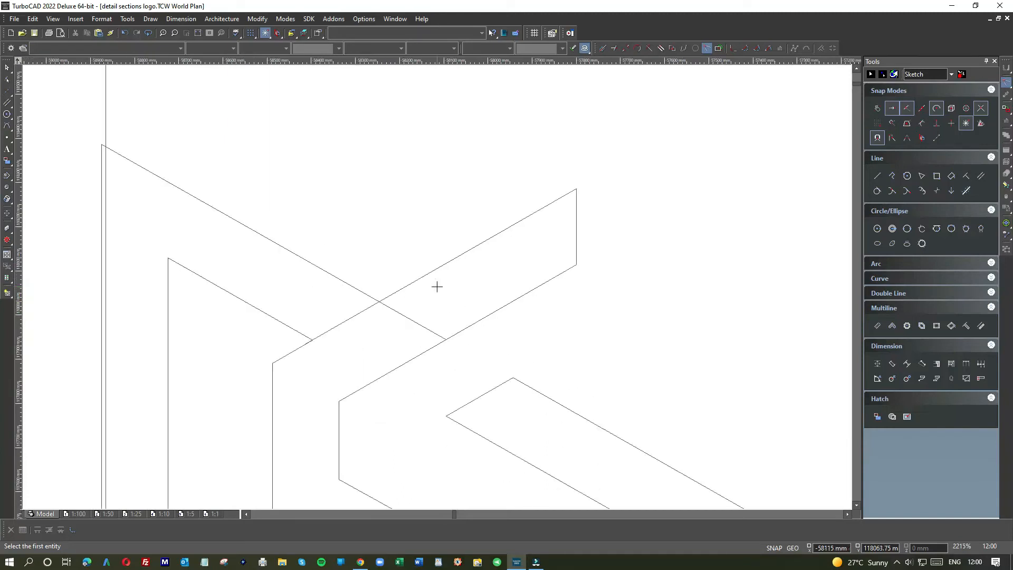
pyautogui.click(417, 281)
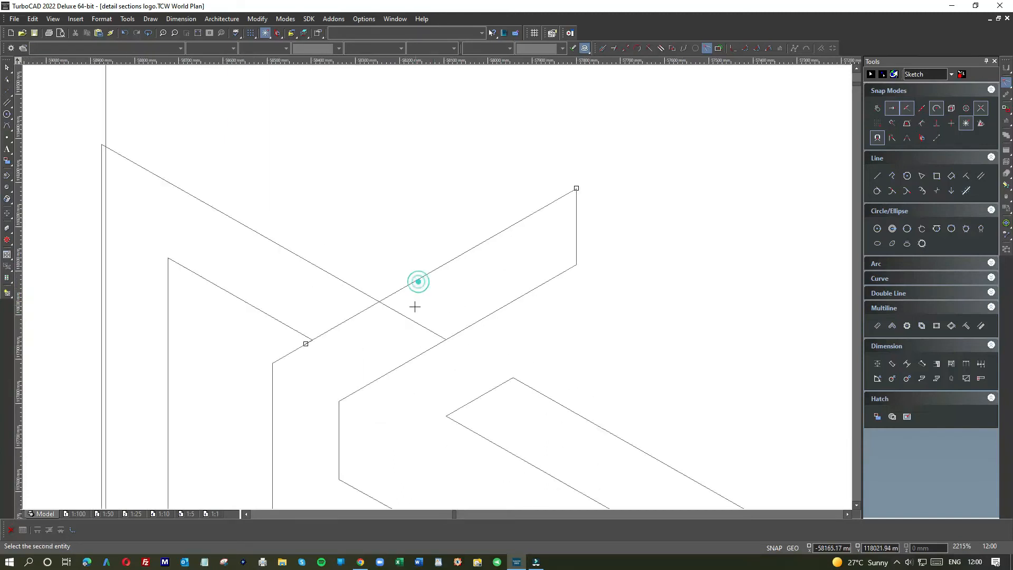
pyautogui.click(413, 319)
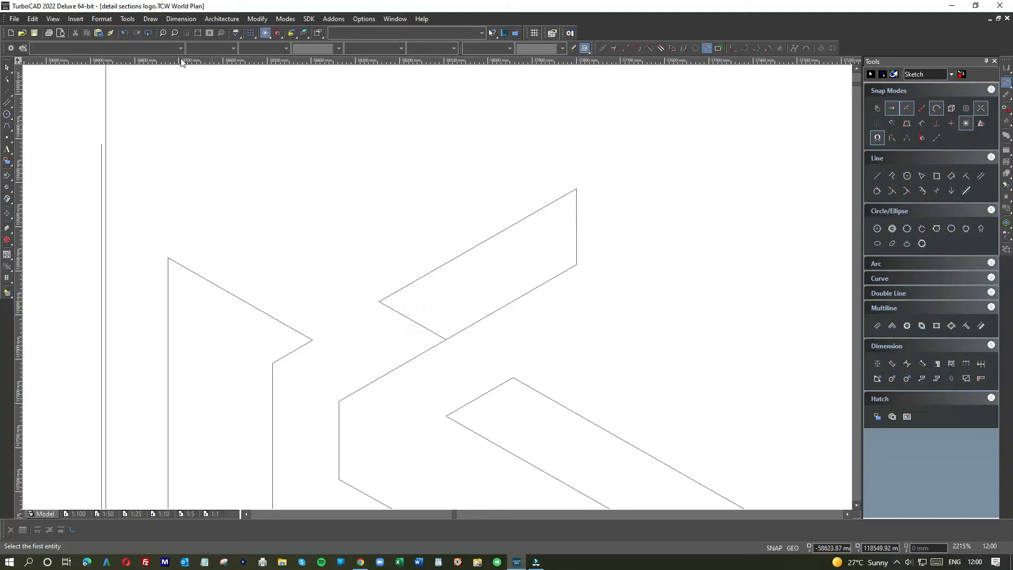
pyautogui.click(125, 33)
pyautogui.click(11, 79)
pyautogui.click(361, 312)
pyautogui.click(399, 314)
pyautogui.click(121, 34)
# Shorten the arm's upper diagonal to about 515 mm and the triangle's upper sloping edge to about 723 mm, ending both at their intersection.
pyautogui.scroll(-2, 437, 286)
pyautogui.scroll(-1, 436, 287)
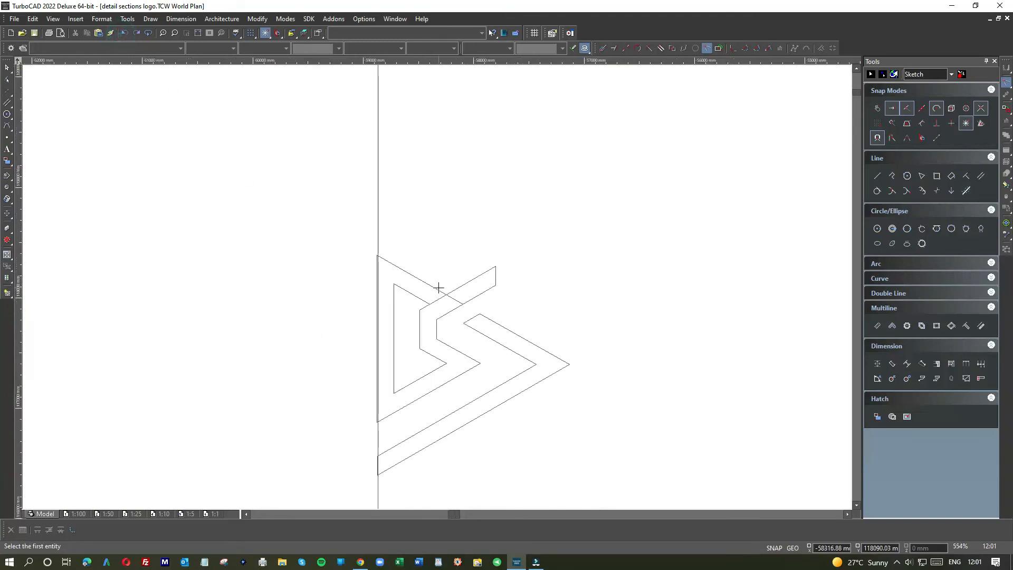
pyautogui.scroll(-2, 439, 288)
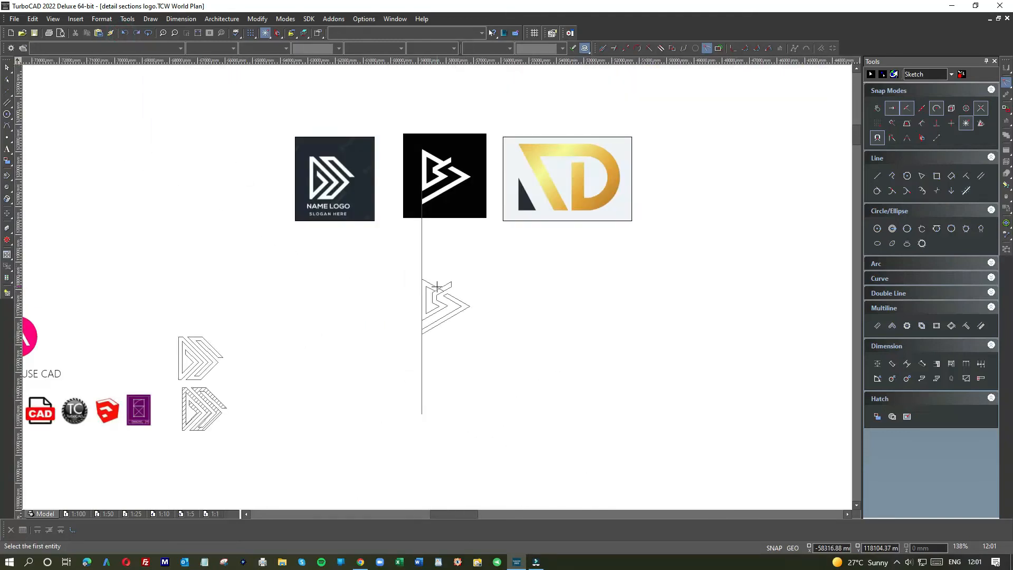
pyautogui.scroll(3, 437, 287)
pyautogui.scroll(1, 437, 300)
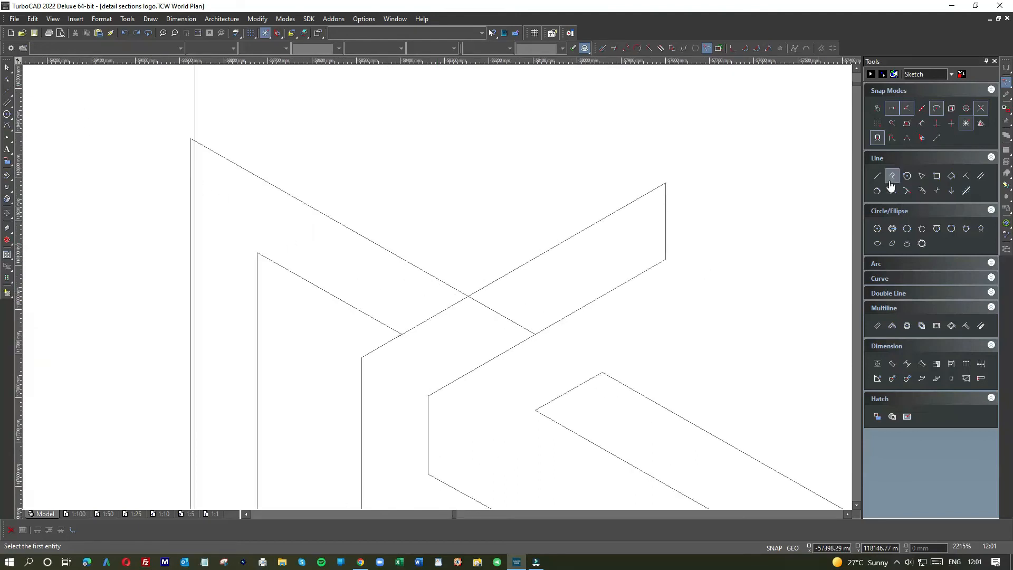
pyautogui.click(874, 178)
pyautogui.rightClick(460, 224)
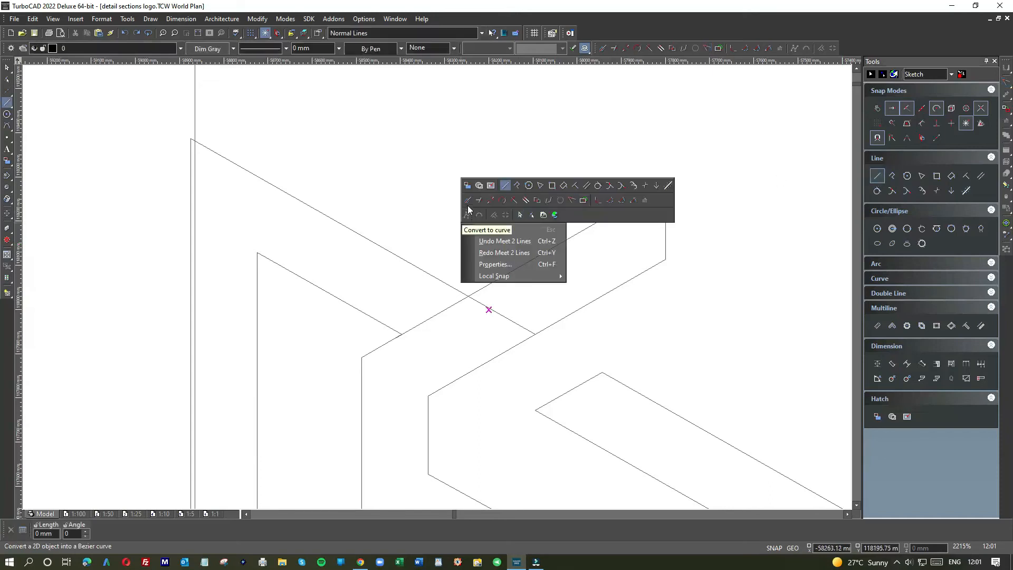
pyautogui.click(468, 199)
pyautogui.click(416, 328)
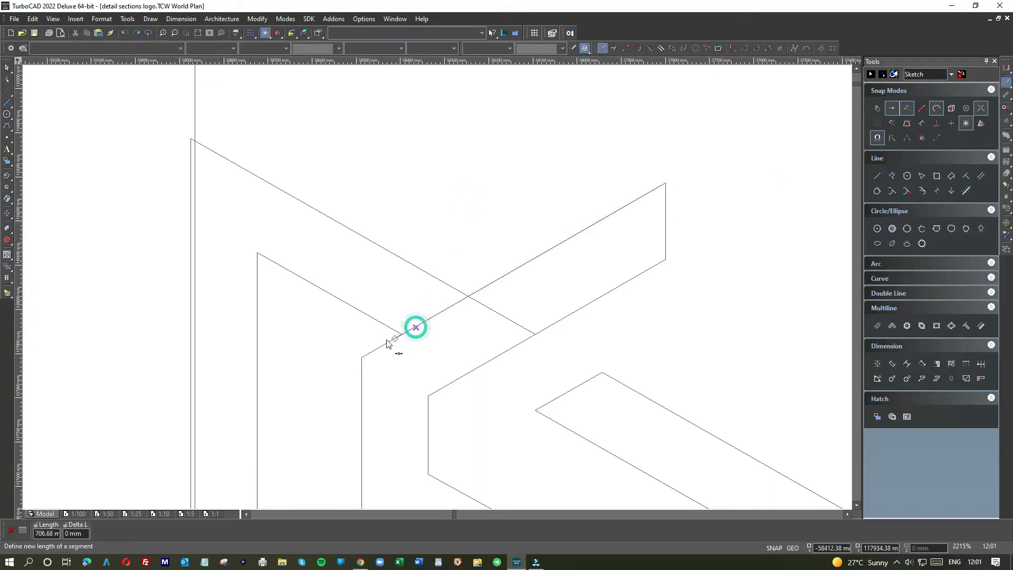
pyautogui.click(469, 295)
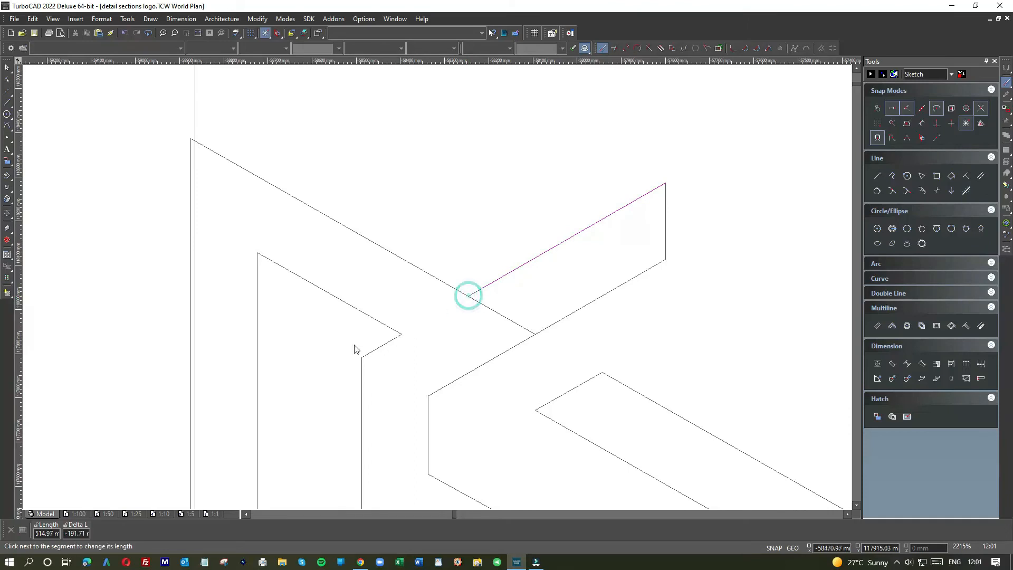
pyautogui.click(508, 315)
pyautogui.click(468, 295)
# Delete the remaining long vertical guide line between the reference logo and the traced copy.
pyautogui.scroll(-6, 467, 293)
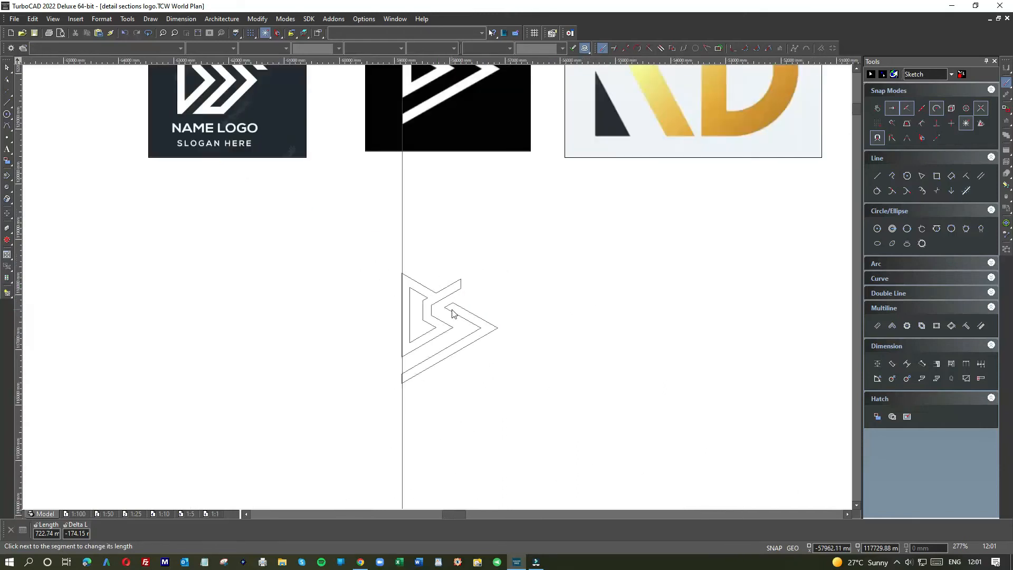
pyautogui.scroll(-2, 452, 314)
pyautogui.click(7, 67)
pyautogui.click(410, 230)
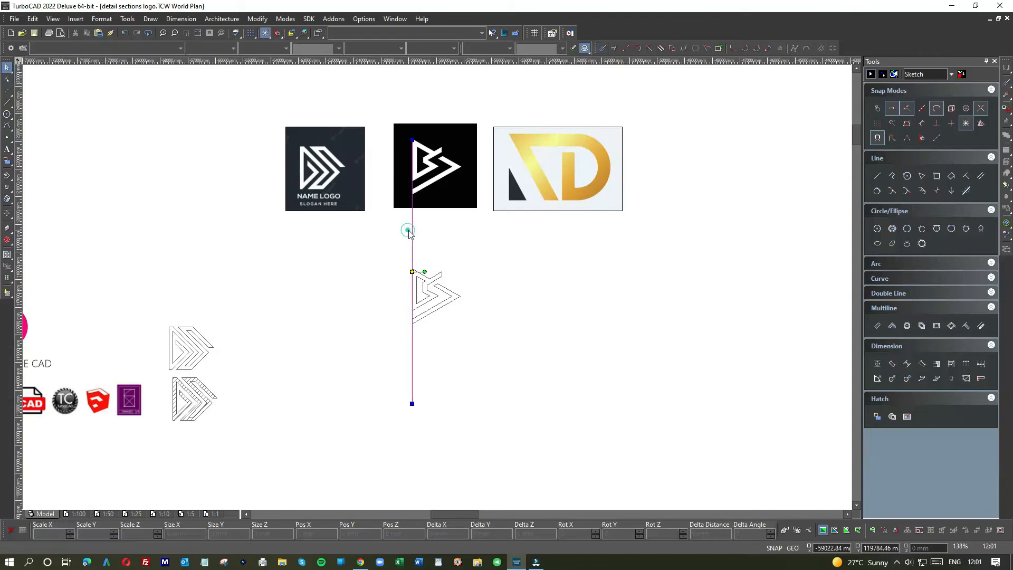
pyautogui.press('Delete')
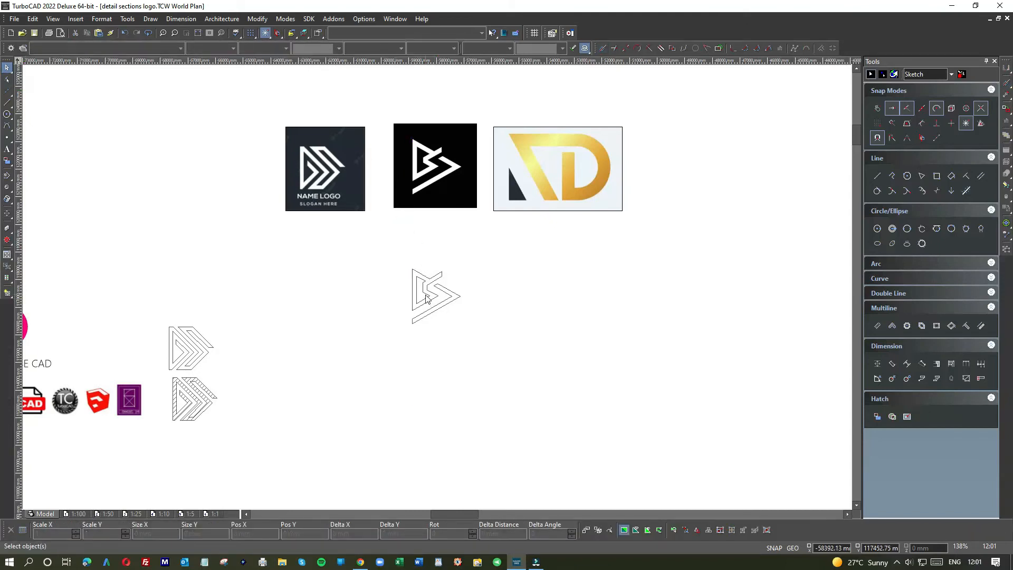
# Select the whole finished logo outline and place a duplicate of it directly below the original.
pyautogui.scroll(2, 427, 298)
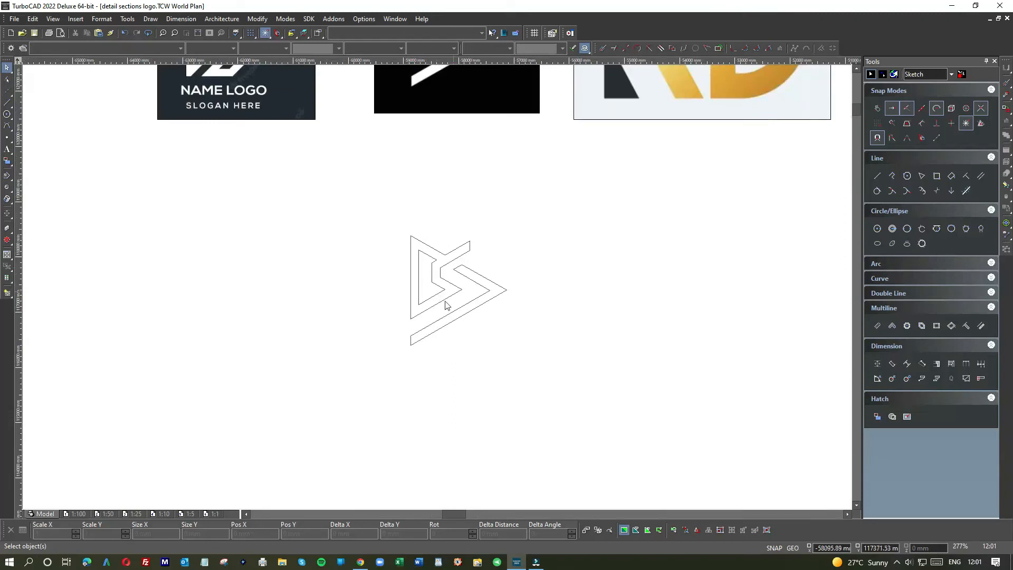
pyautogui.scroll(-2, 437, 288)
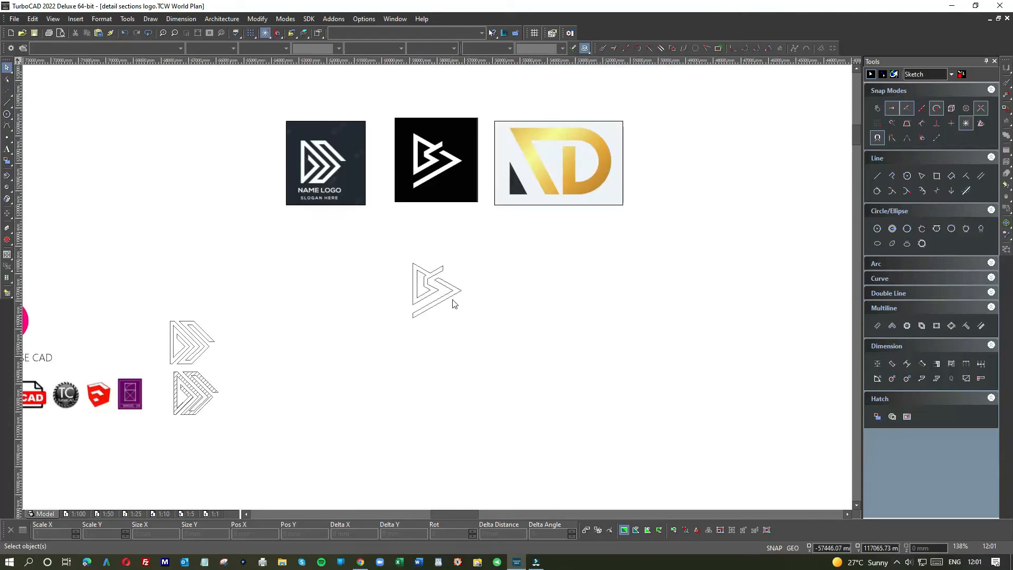
pyautogui.scroll(4, 452, 303)
pyautogui.click(441, 281)
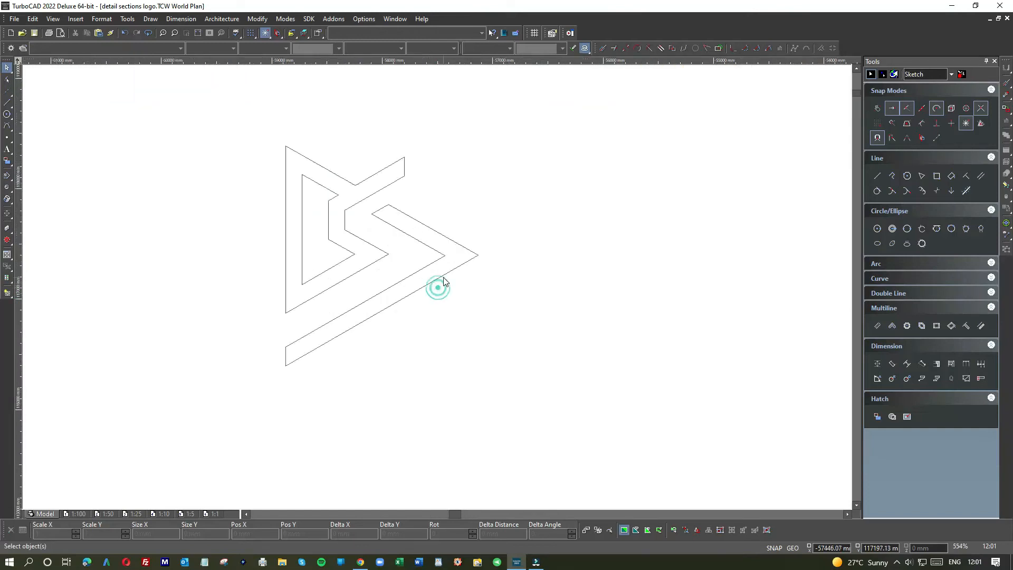
pyautogui.click(540, 309)
pyautogui.moveTo(250, 114); pyautogui.dragTo(553, 410)
pyautogui.scroll(-2, 438, 370)
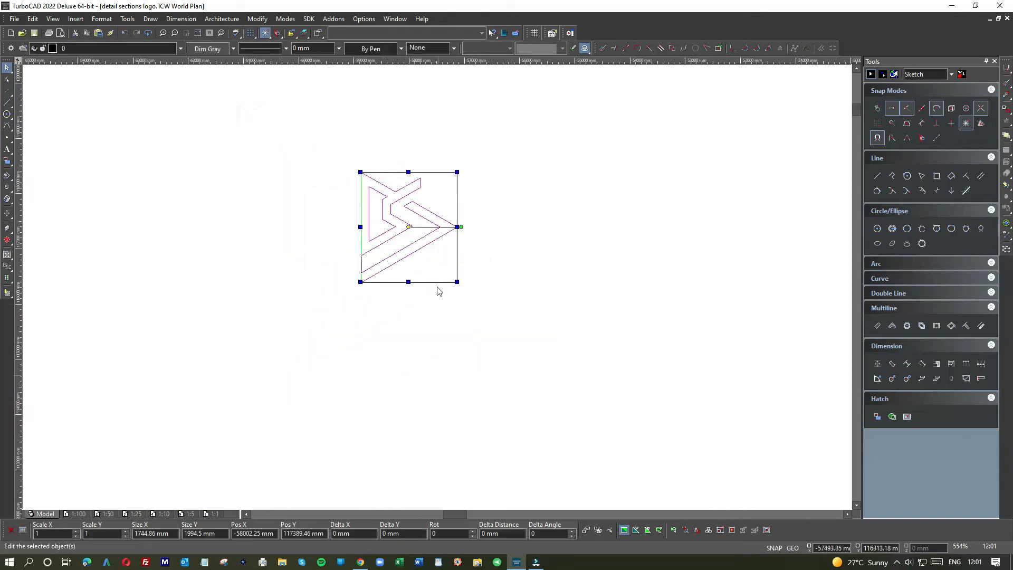
pyautogui.click(407, 311)
pyautogui.moveTo(428, 282); pyautogui.dragTo(414, 336)
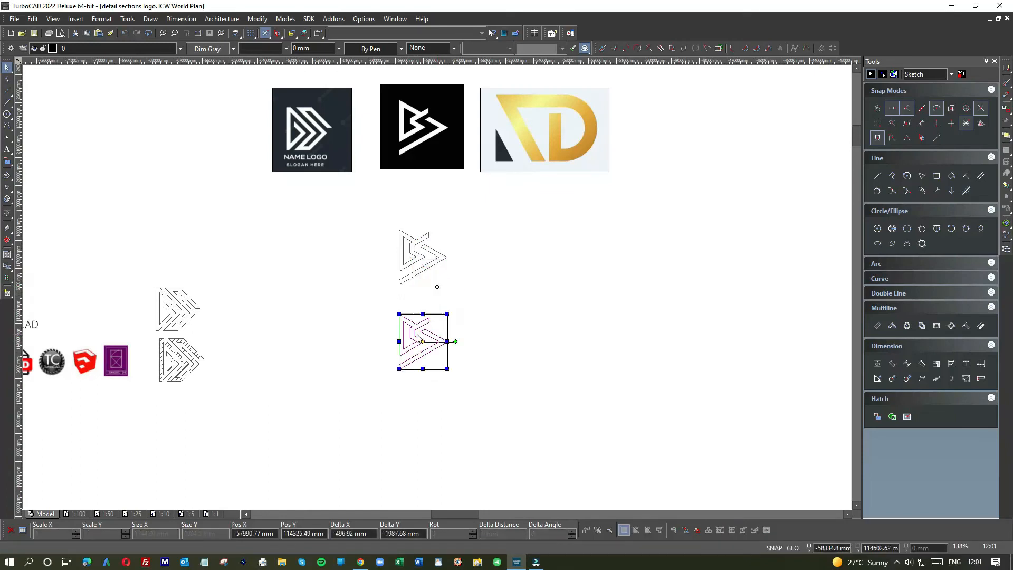
pyautogui.click(473, 331)
pyautogui.click(258, 19)
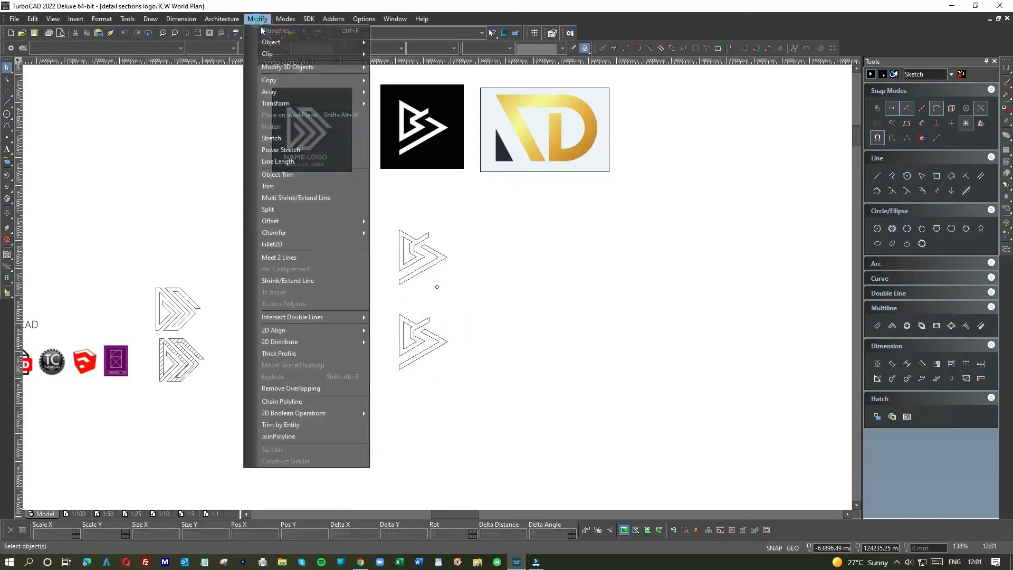
pyautogui.click(288, 435)
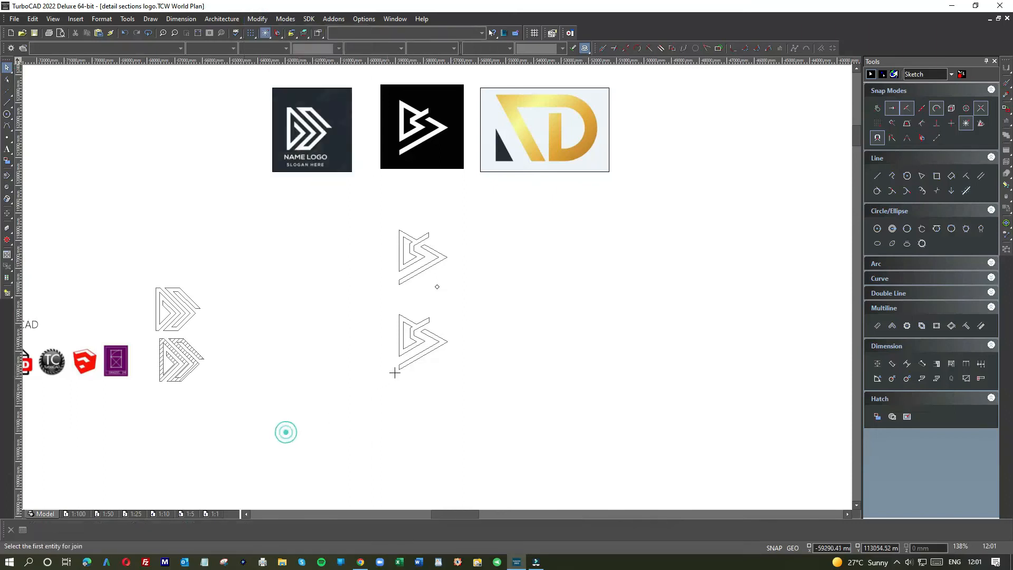
pyautogui.scroll(5, 436, 282)
pyautogui.click(461, 281)
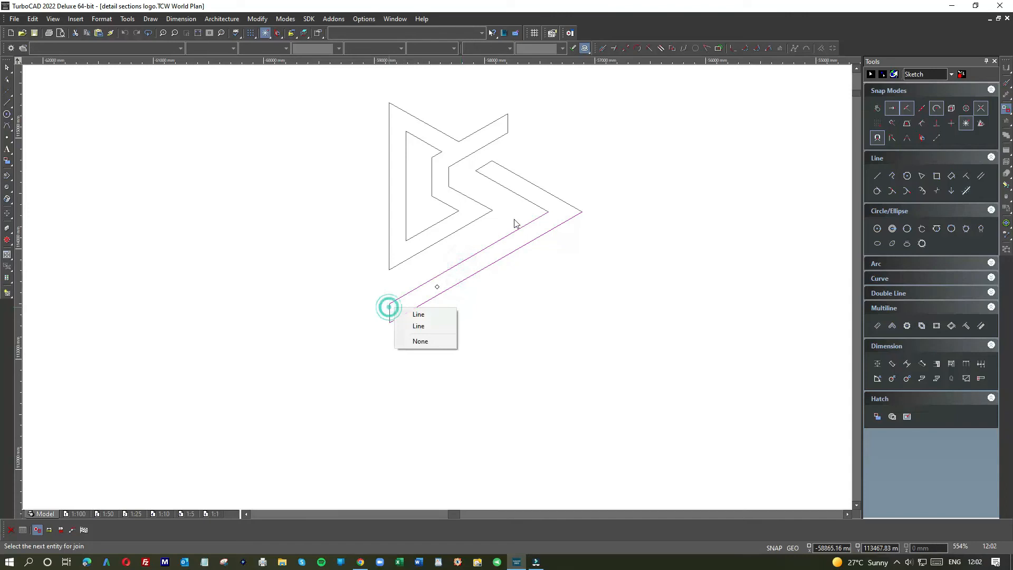
pyautogui.click(405, 315)
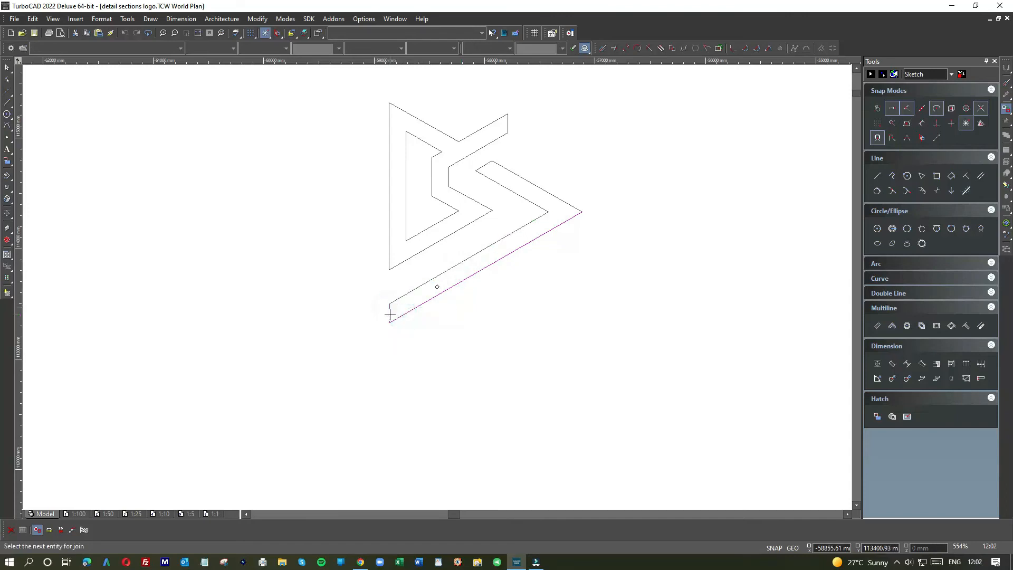
pyautogui.click(390, 313)
pyautogui.click(403, 296)
pyautogui.click(526, 203)
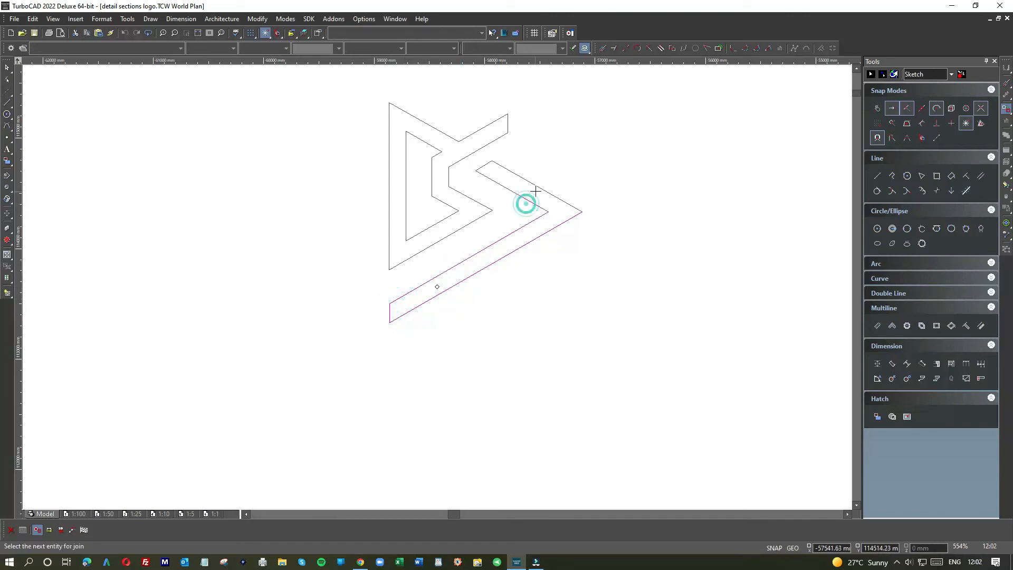
pyautogui.click(537, 185)
pyautogui.click(477, 131)
pyautogui.click(509, 120)
pyautogui.click(440, 127)
pyautogui.click(389, 136)
pyautogui.click(417, 140)
pyautogui.click(406, 158)
pyautogui.click(431, 171)
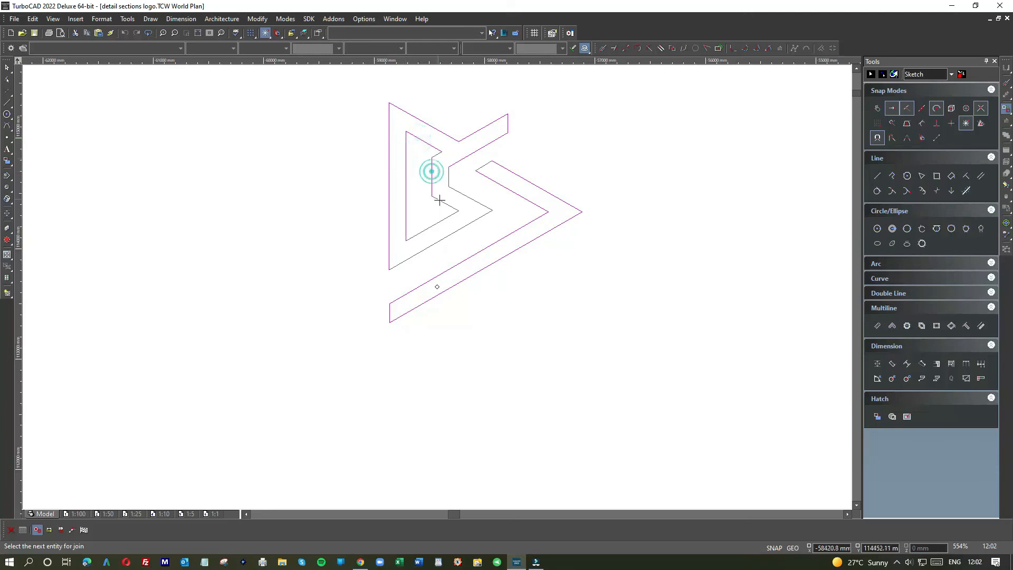
pyautogui.click(430, 227)
pyautogui.click(421, 250)
pyautogui.click(469, 198)
pyautogui.click(484, 165)
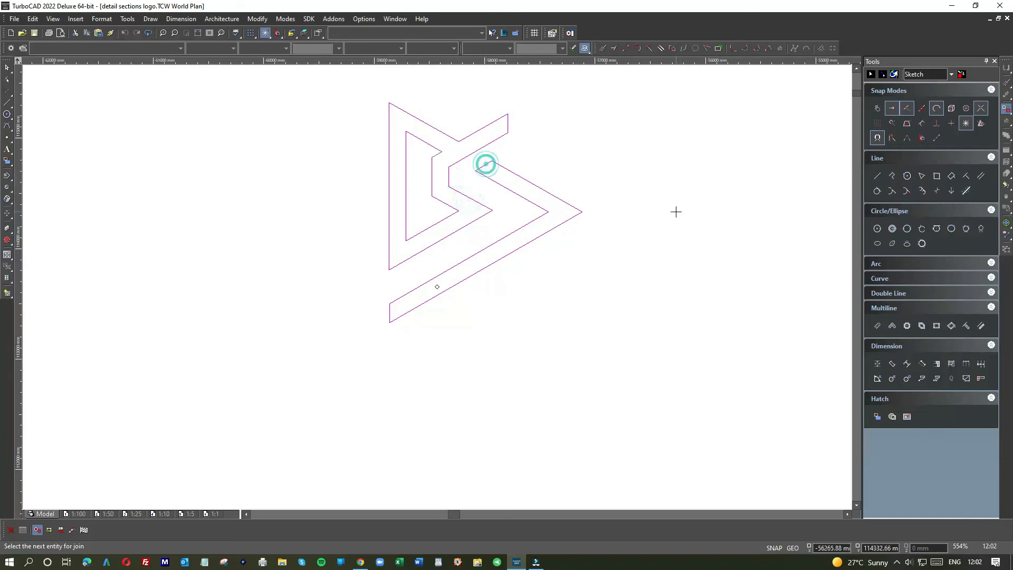
pyautogui.click(436, 153)
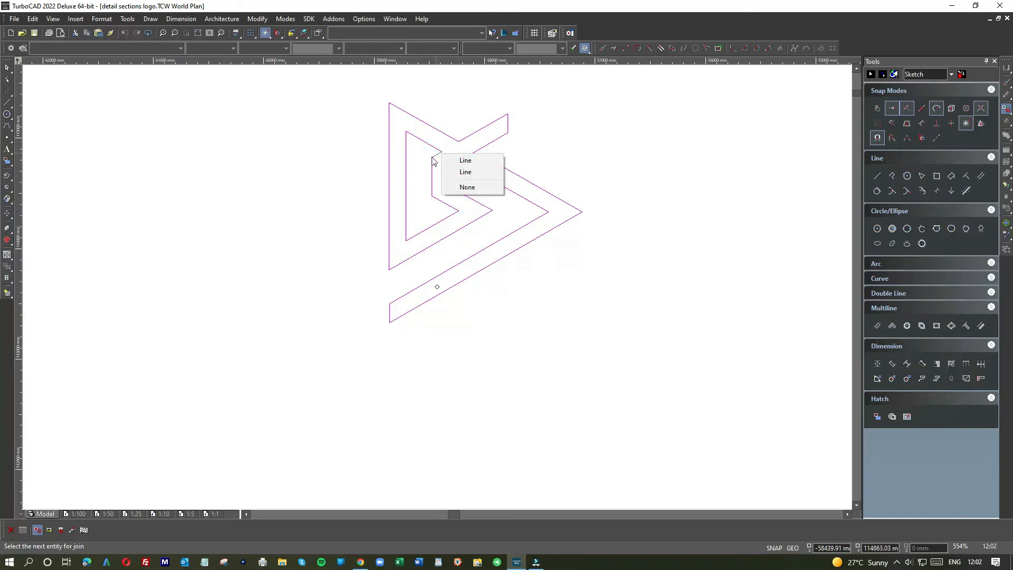
pyautogui.click(458, 162)
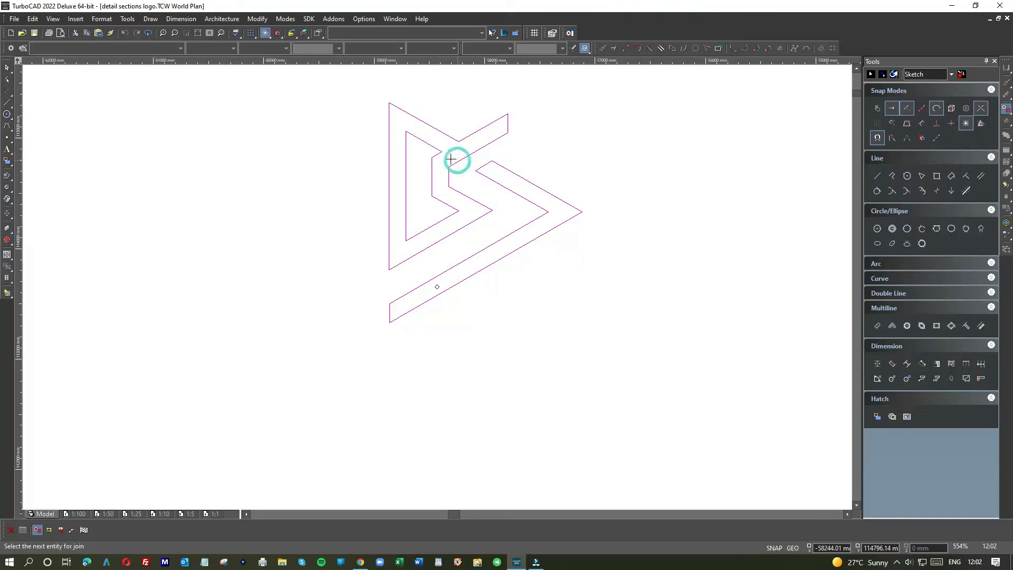
pyautogui.scroll(2, 437, 286)
pyautogui.scroll(-1, 447, 294)
pyautogui.scroll(1, 437, 287)
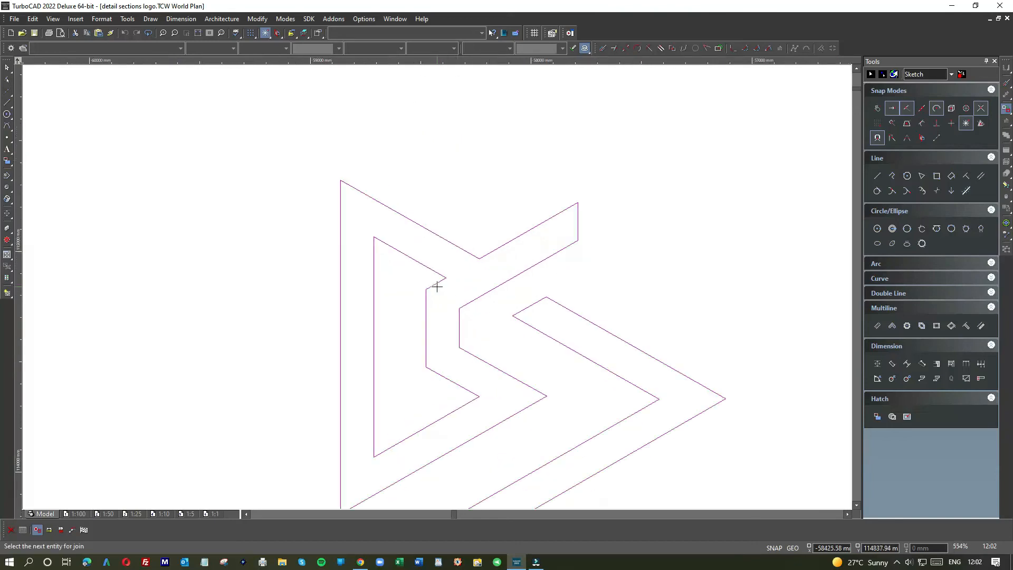
pyautogui.scroll(-1, 437, 287)
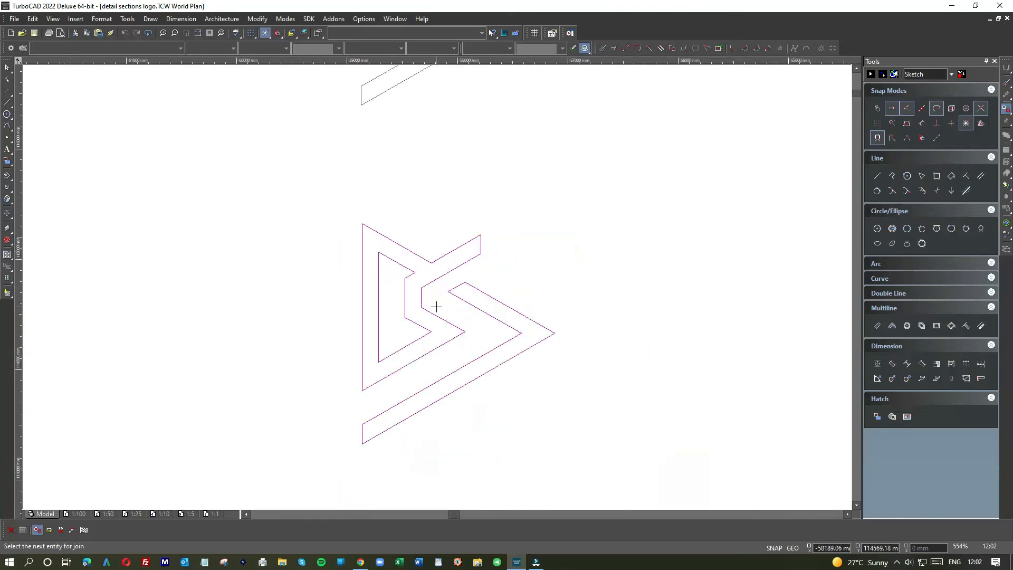
pyautogui.click(13, 69)
pyautogui.click(464, 274)
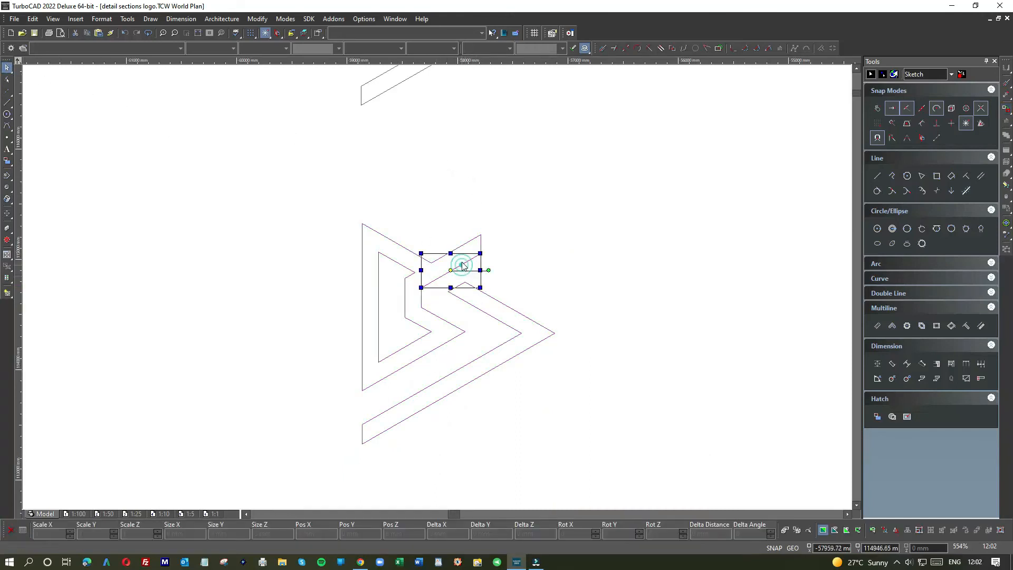
pyautogui.press('Delete')
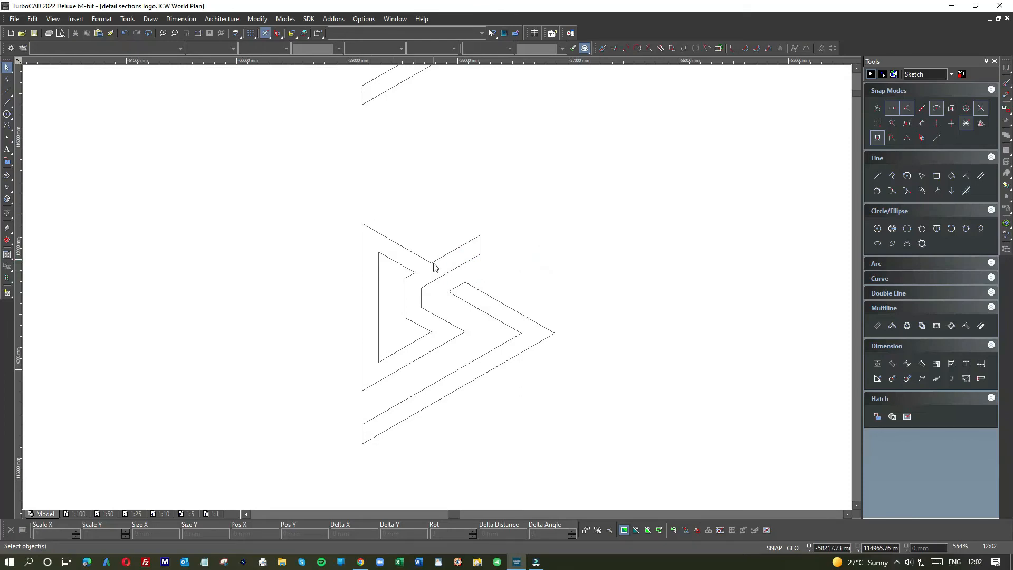
# Join the edges of the long arrow-shaped band on the lower logo copy into one polyline.
pyautogui.click(258, 18)
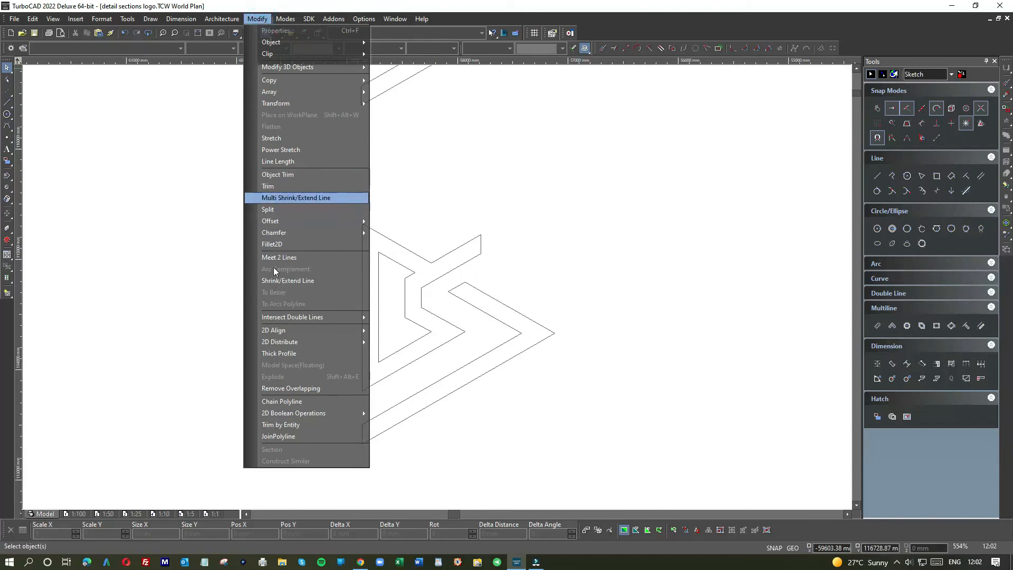
pyautogui.click(278, 436)
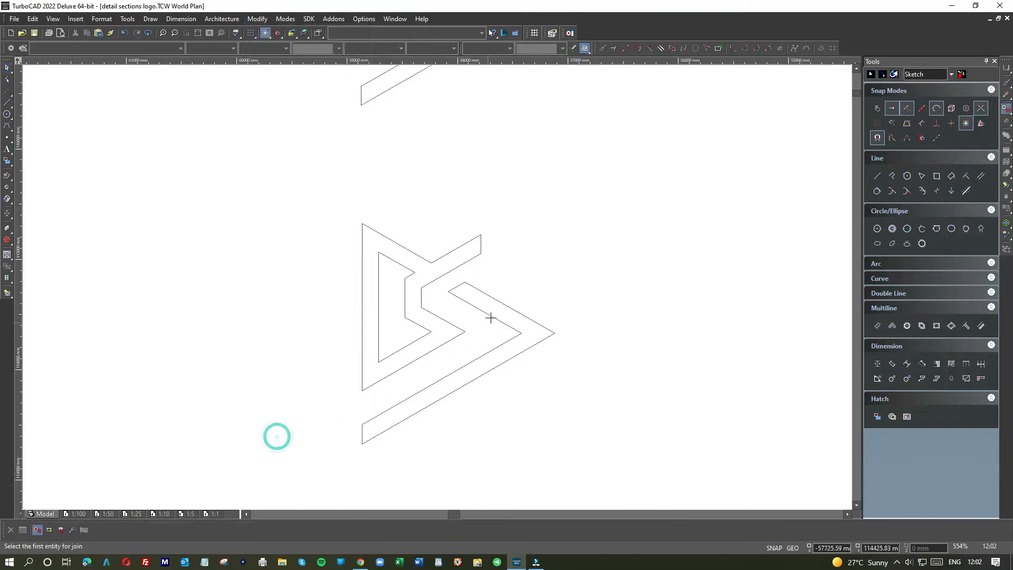
pyautogui.click(499, 300)
pyautogui.click(491, 316)
pyautogui.click(457, 287)
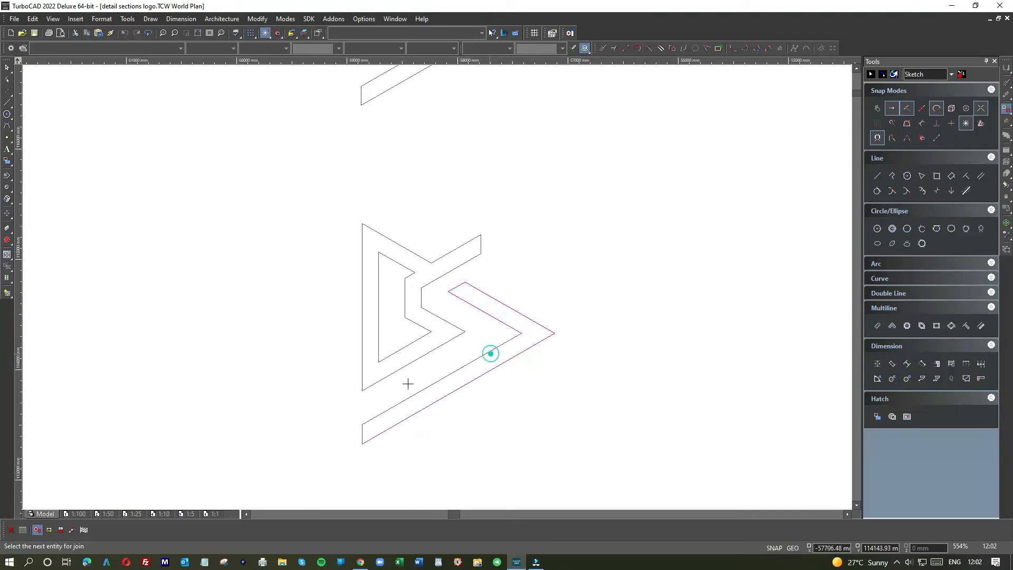
pyautogui.rightClick(433, 394)
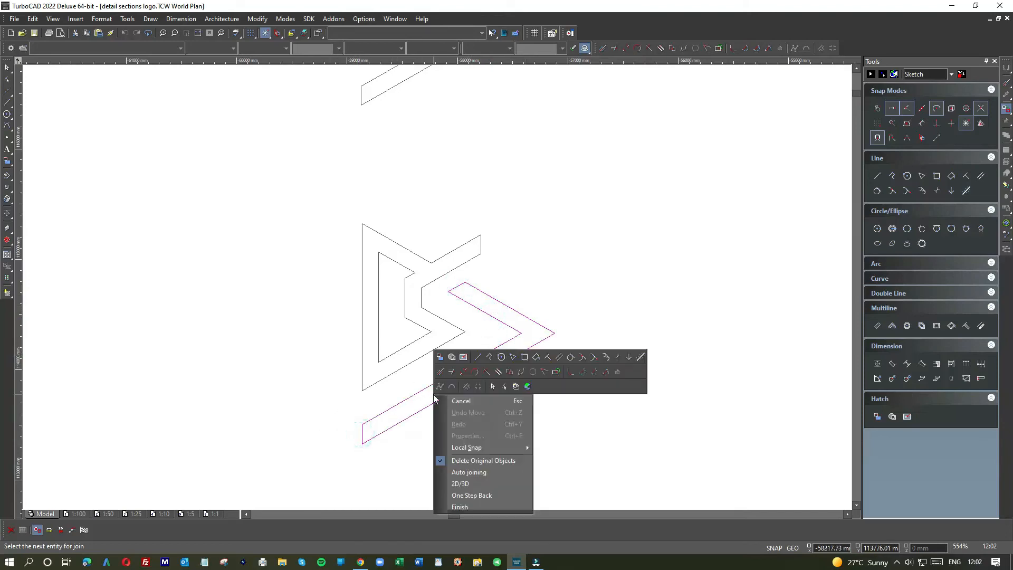
pyautogui.click(461, 506)
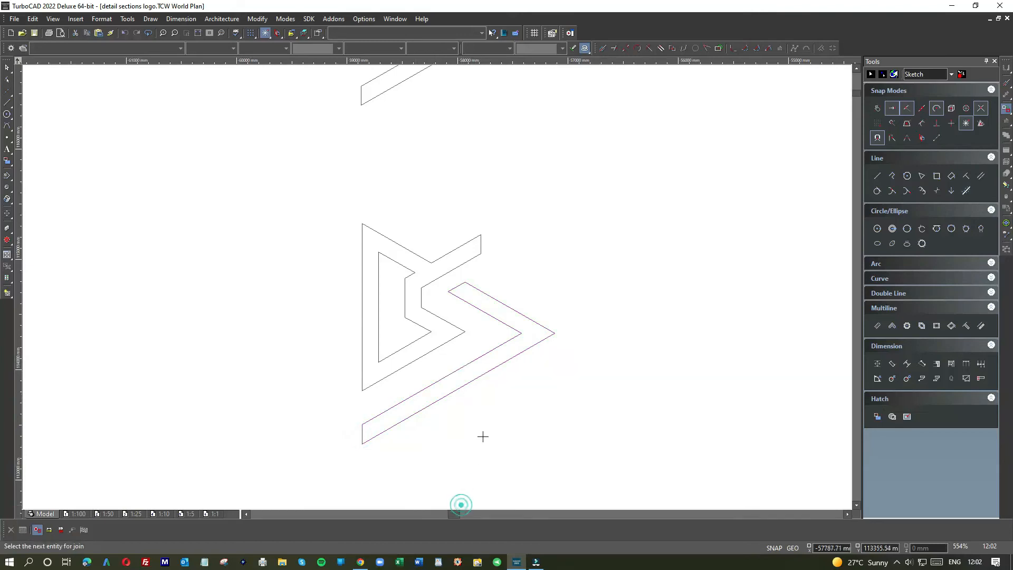
# Join the edges of the lower copy's triangle and raised arm into a polyline, picking the inner contour's edges as well.
pyautogui.click(478, 242)
pyautogui.click(452, 268)
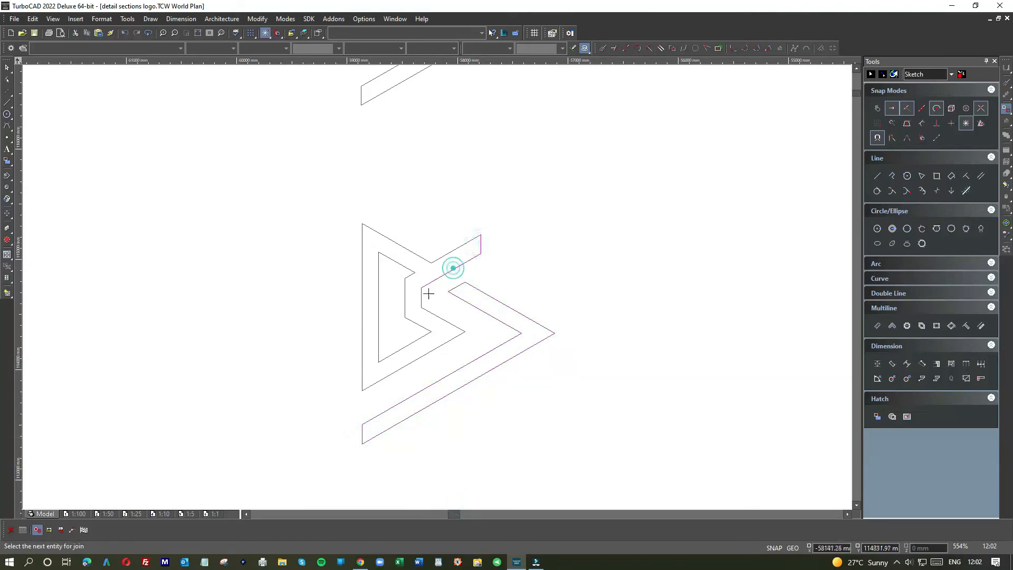
pyautogui.click(421, 301)
pyautogui.click(438, 319)
pyautogui.click(416, 323)
pyautogui.click(423, 353)
pyautogui.click(403, 343)
pyautogui.click(379, 334)
pyautogui.click(389, 262)
pyautogui.click(406, 276)
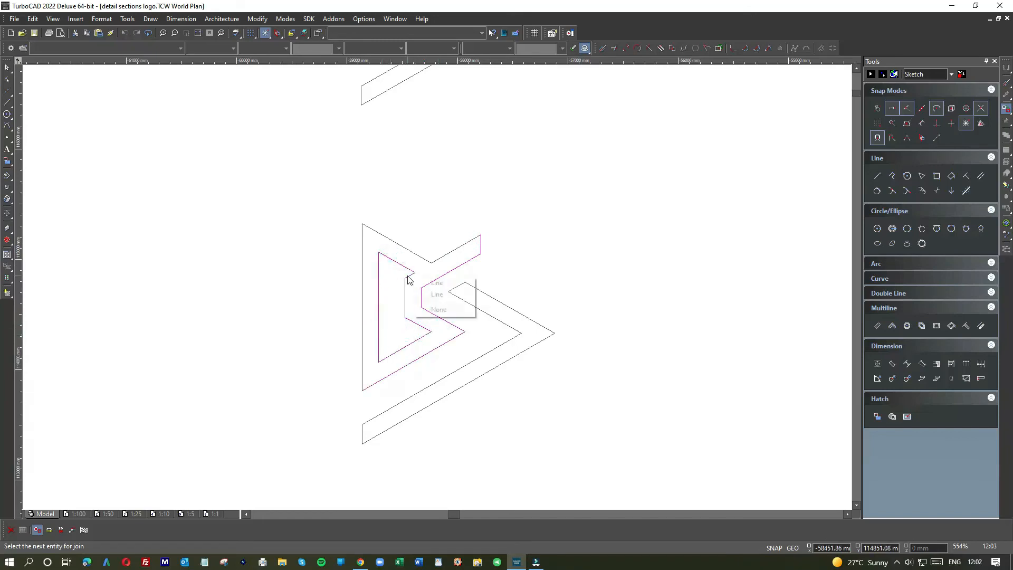
pyautogui.click(433, 294)
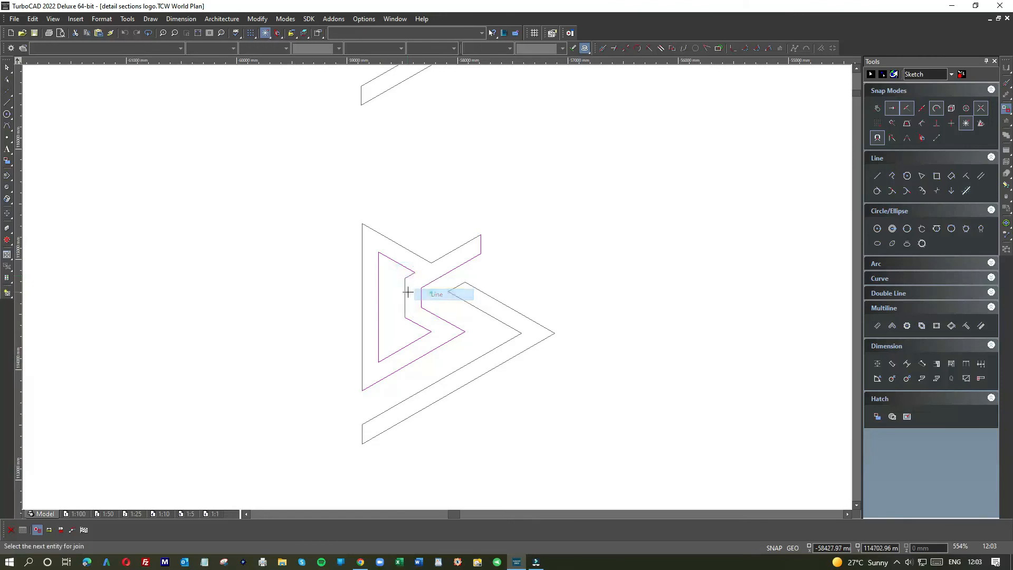
pyautogui.click(407, 291)
pyautogui.click(362, 319)
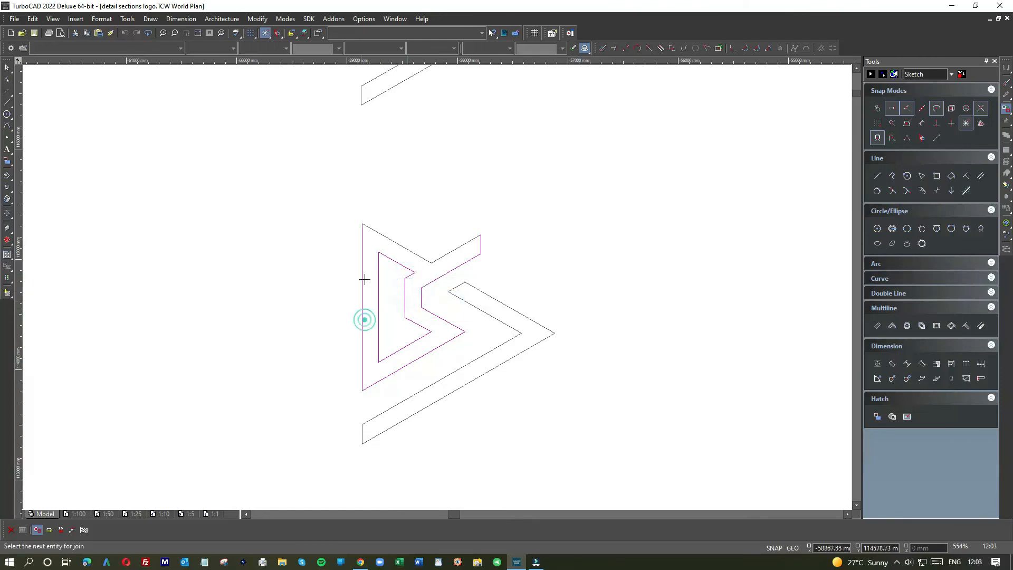
pyautogui.click(386, 236)
pyautogui.click(458, 248)
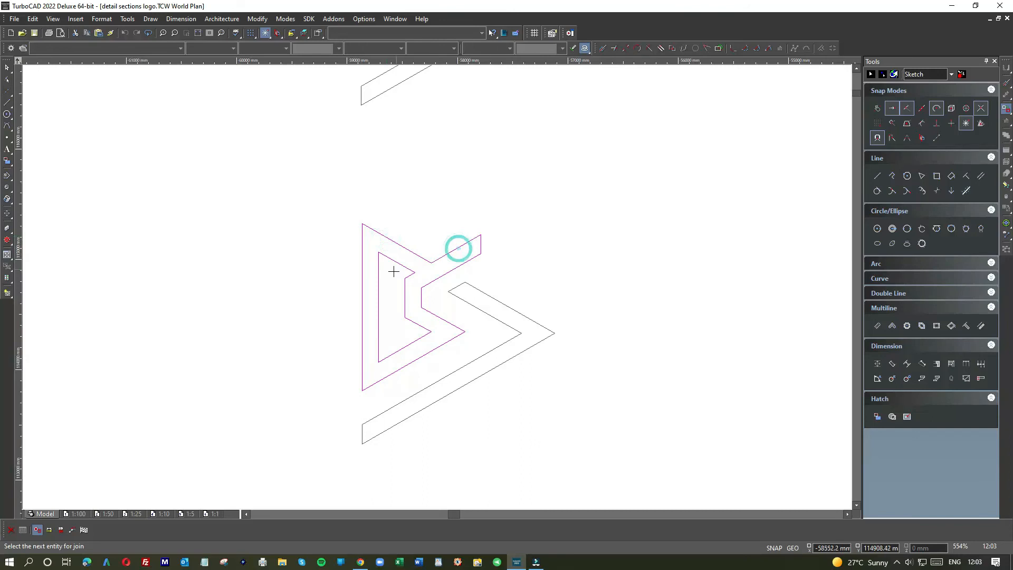
pyautogui.rightClick(393, 295)
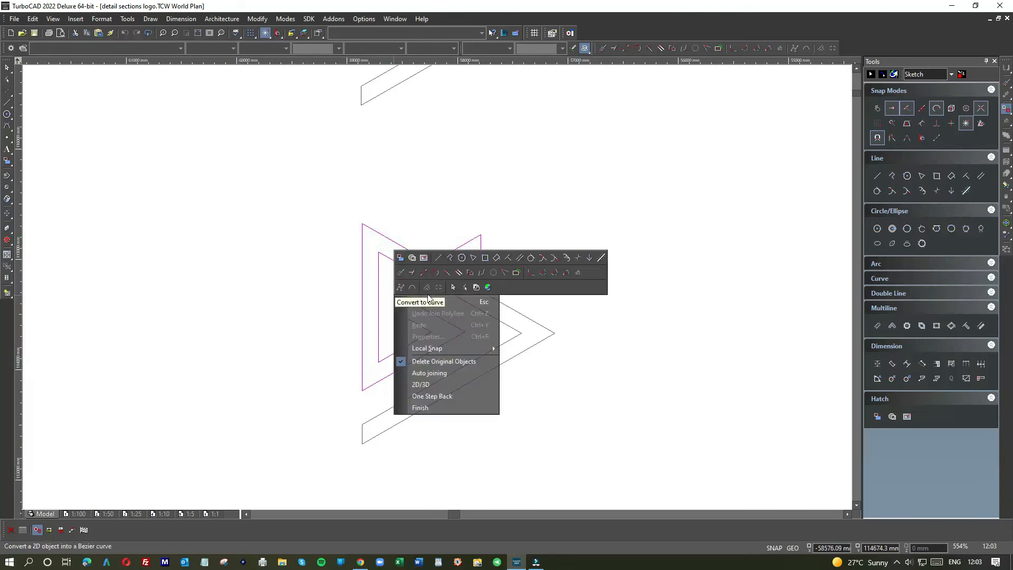
pyautogui.click(416, 403)
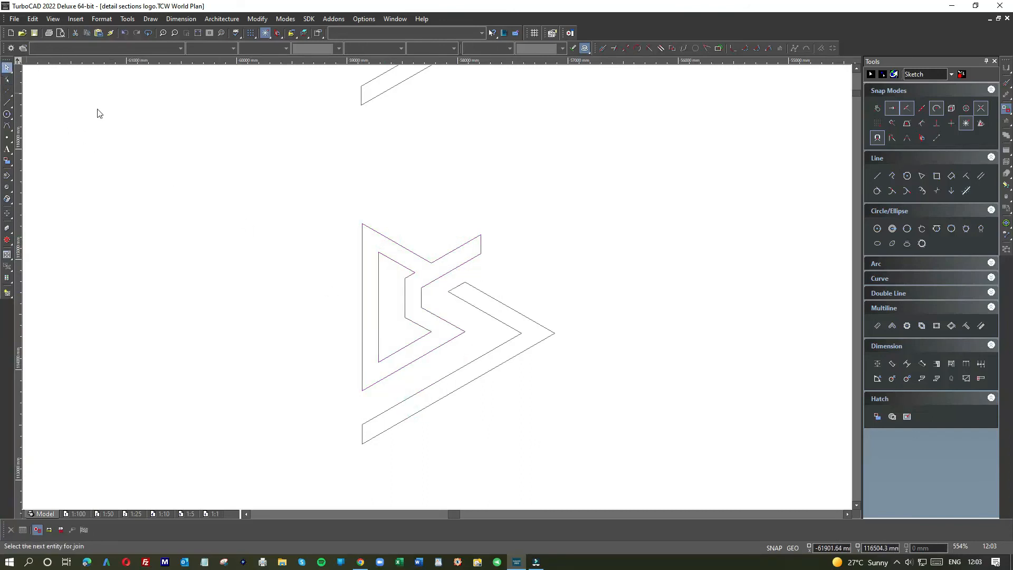
# Try moving the joined triangle outline away from the logo copy to test the join, and undo the move.
pyautogui.click(420, 276)
pyautogui.click(421, 271)
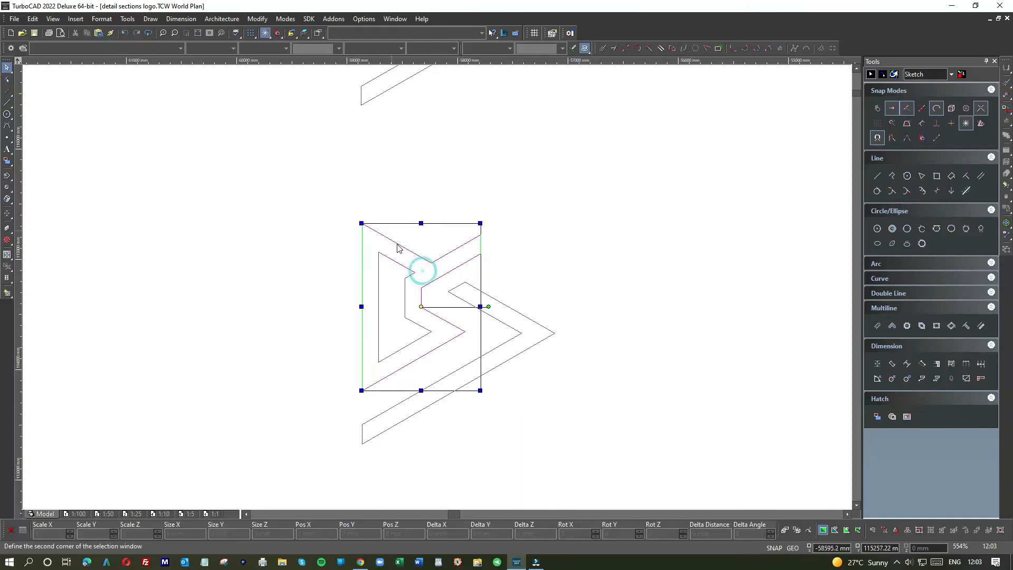
pyautogui.moveTo(403, 257); pyautogui.dragTo(333, 212)
pyautogui.click(531, 241)
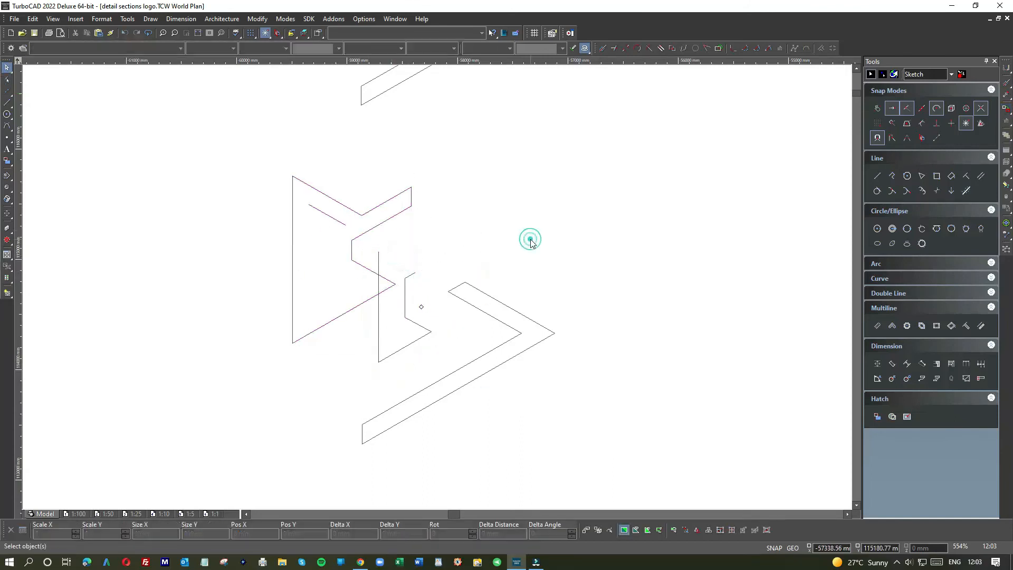
pyautogui.click(124, 32)
pyautogui.click(684, 202)
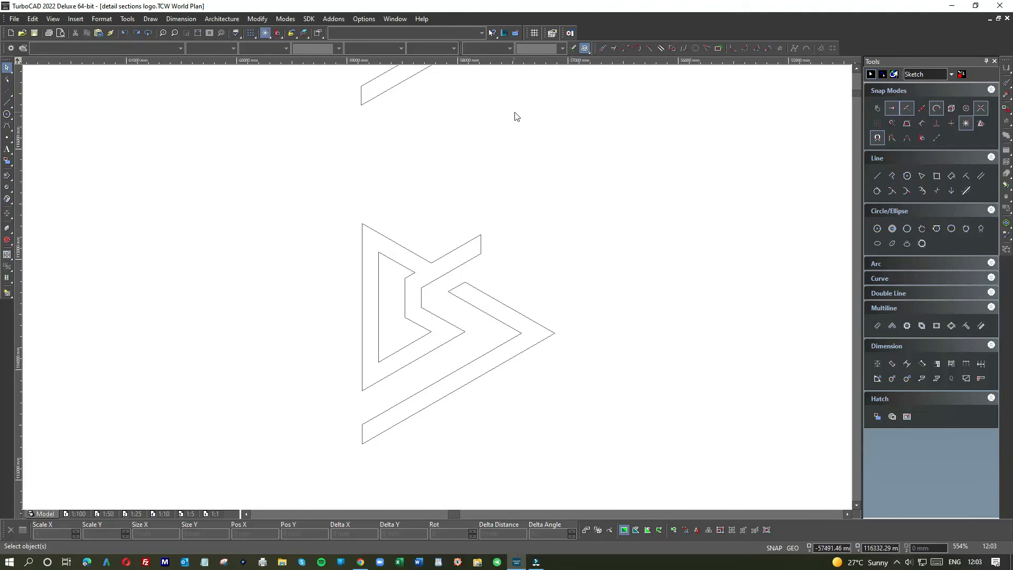
# Join the edges of the inner contour inside the lower logo copy's triangle into one polyline with JoinPolyline and finish the command.
pyautogui.click(251, 19)
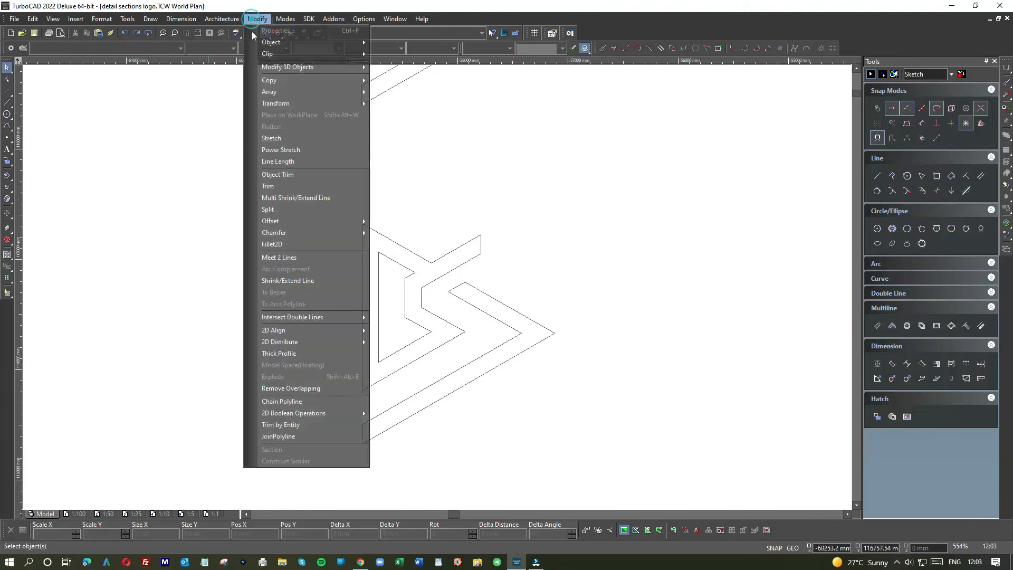
pyautogui.click(275, 438)
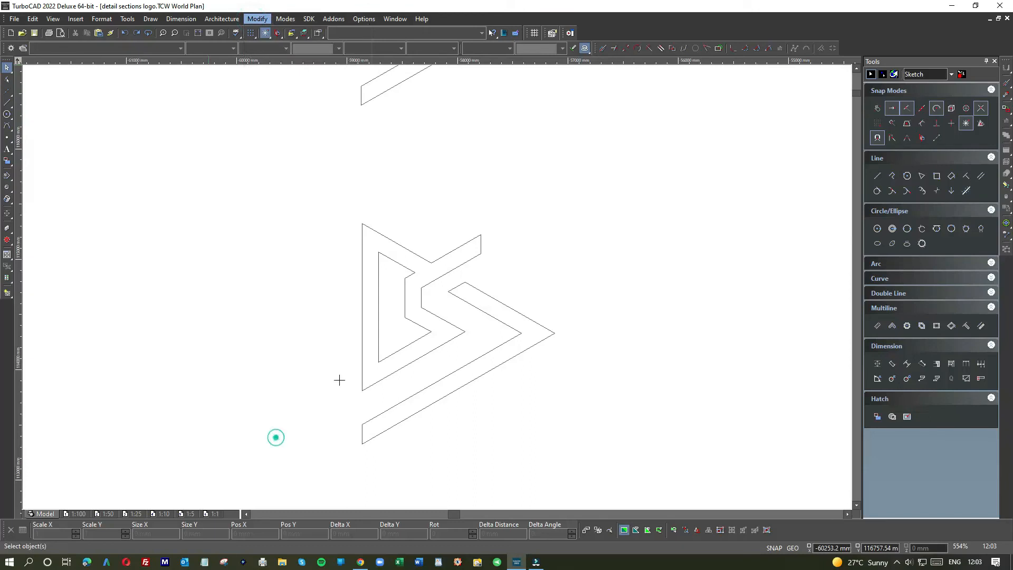
pyautogui.click(452, 268)
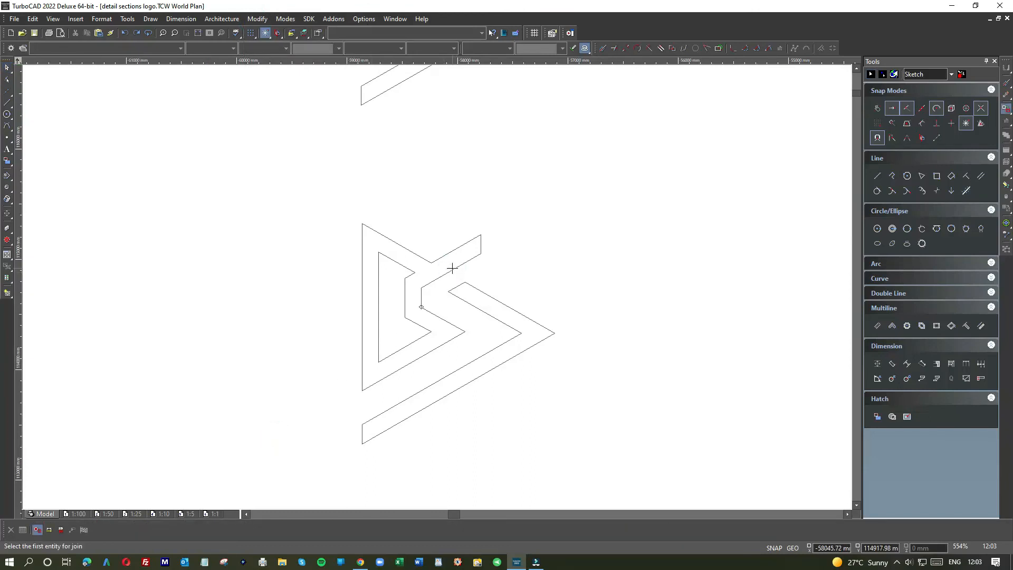
pyautogui.click(259, 19)
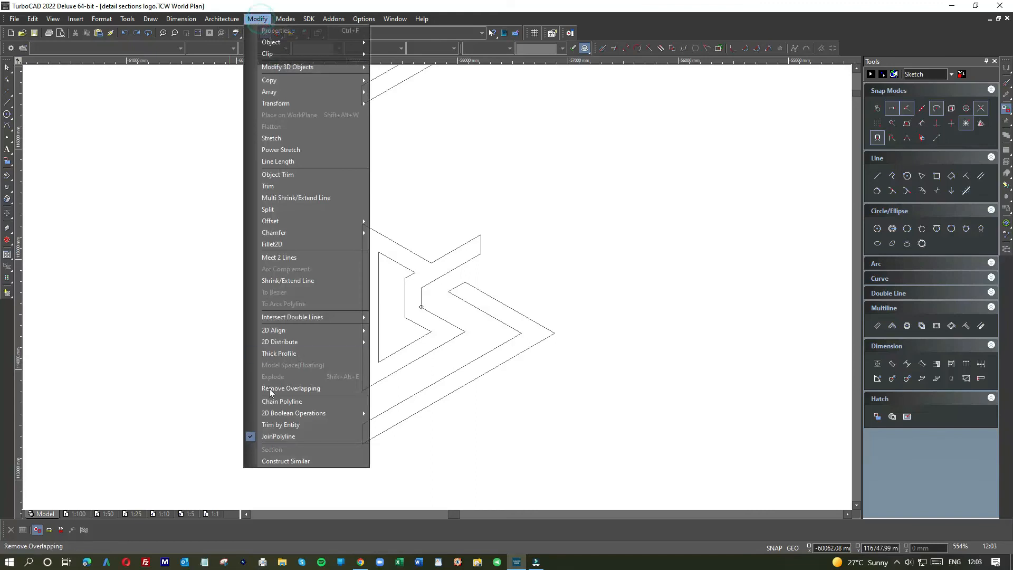
pyautogui.click(277, 435)
pyautogui.click(443, 274)
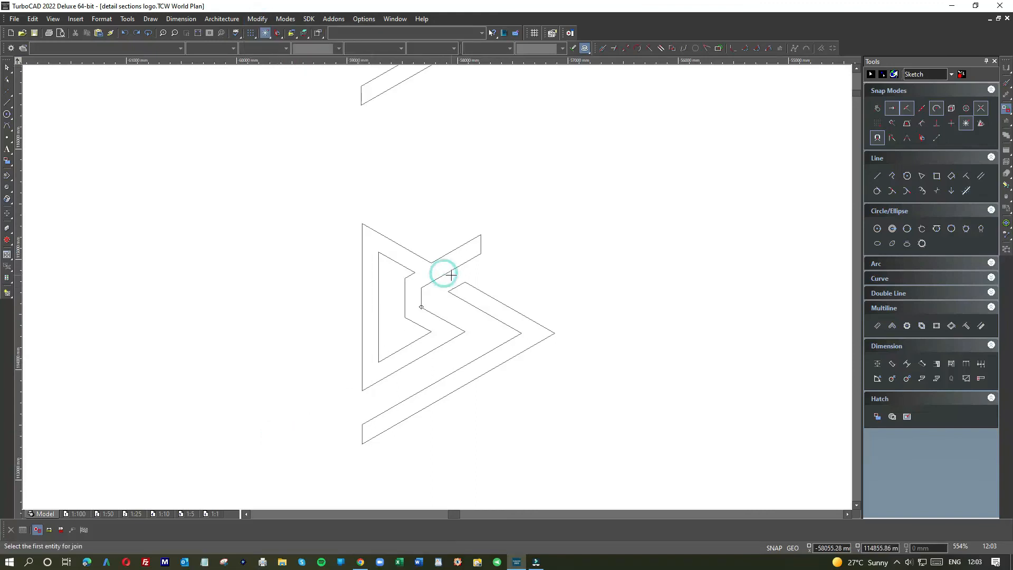
pyautogui.click(378, 304)
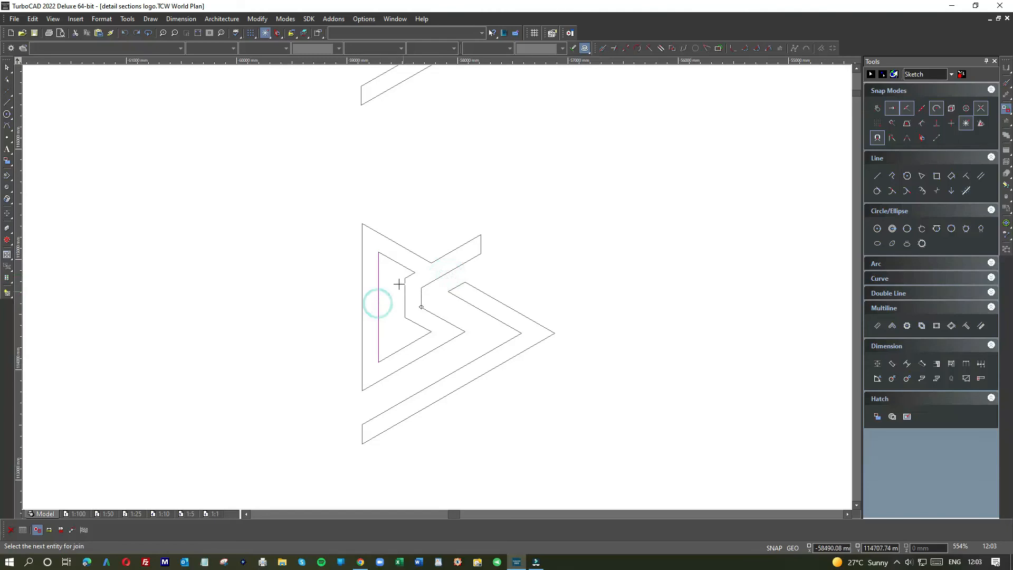
pyautogui.click(396, 260)
pyautogui.click(406, 290)
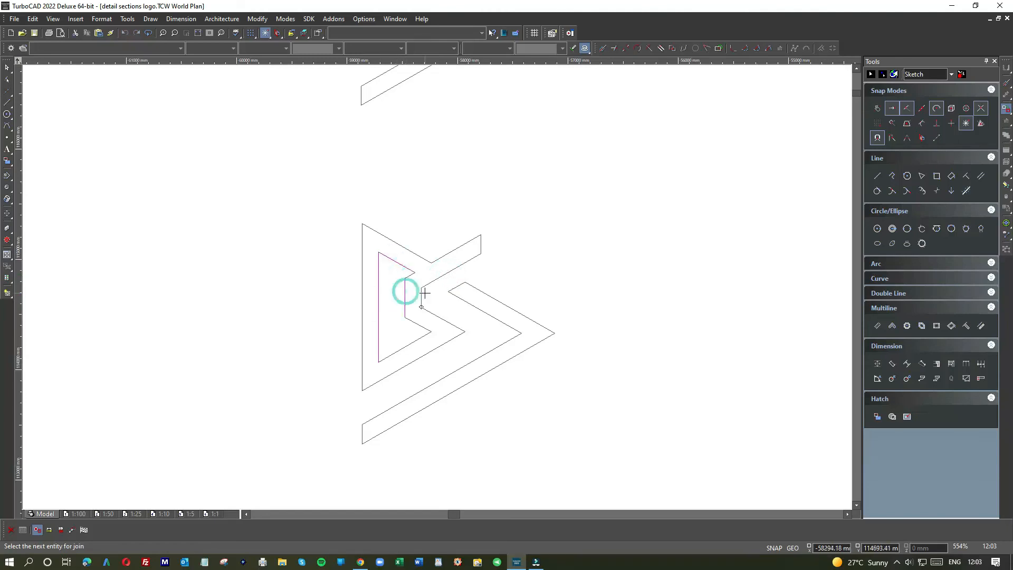
pyautogui.click(421, 295)
pyautogui.click(414, 323)
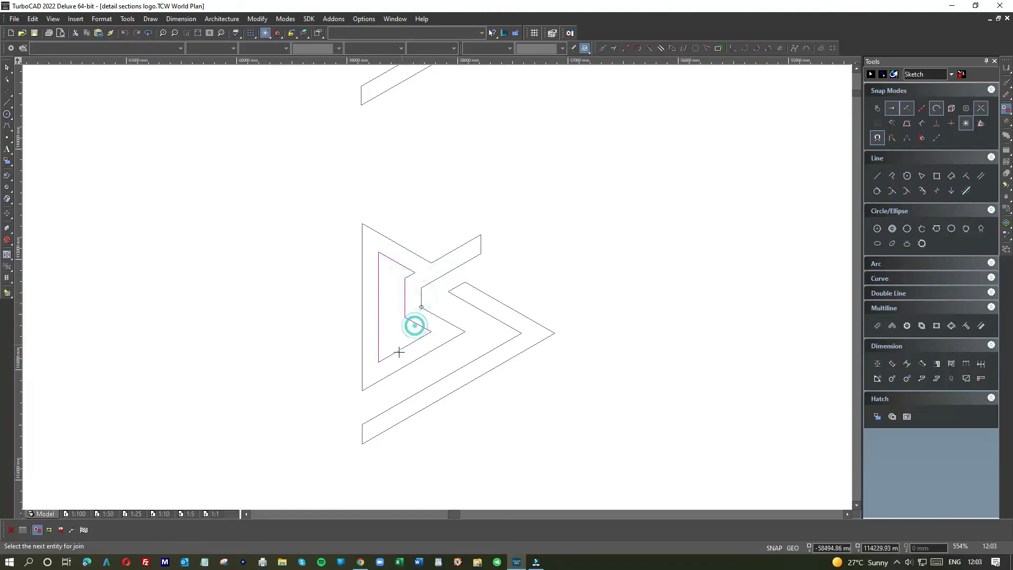
pyautogui.click(398, 351)
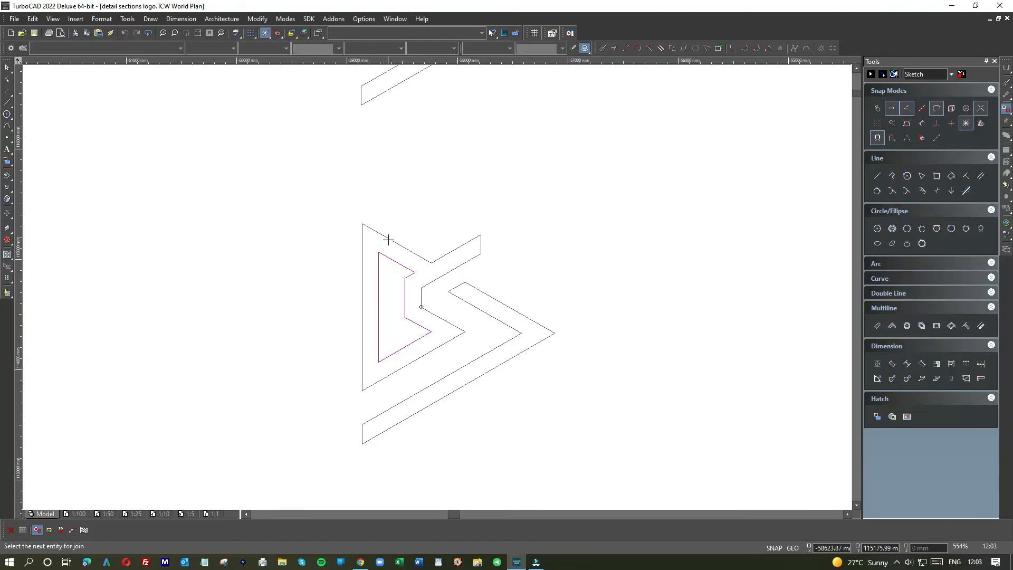
pyautogui.click(388, 239)
pyautogui.click(361, 249)
pyautogui.scroll(2, 406, 271)
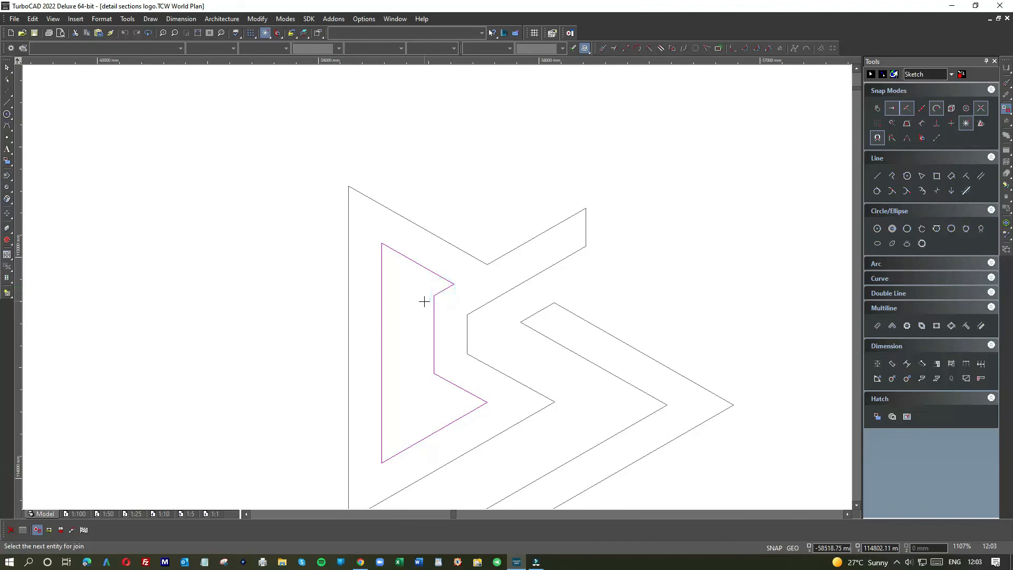
pyautogui.scroll(-2, 419, 326)
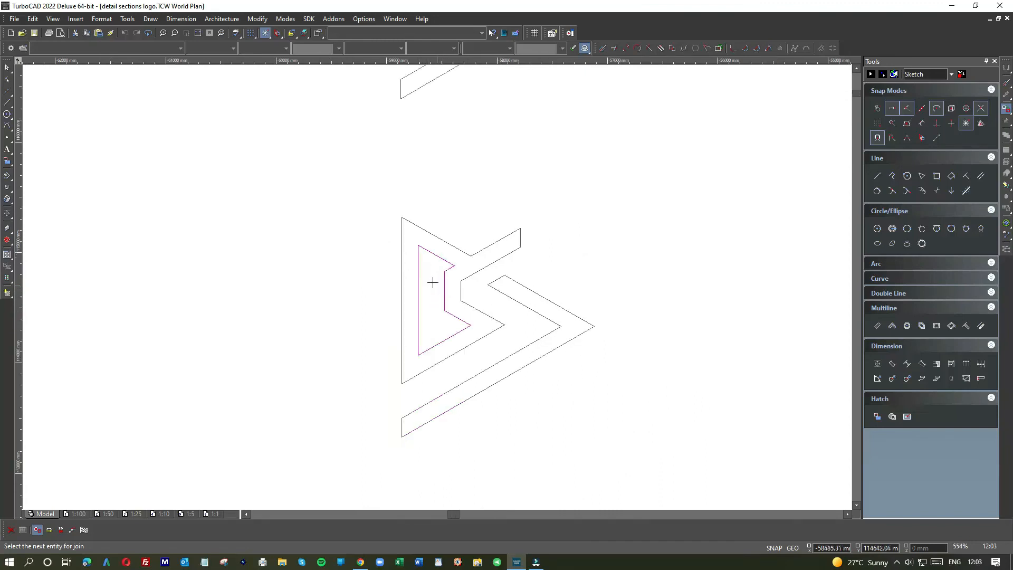
pyautogui.rightClick(428, 279)
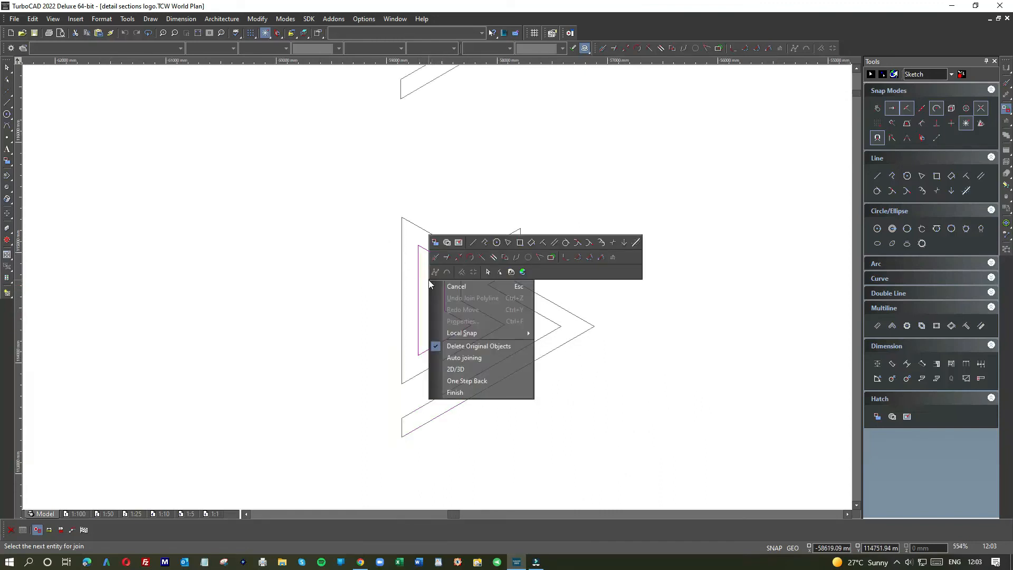
pyautogui.click(460, 393)
pyautogui.click(330, 271)
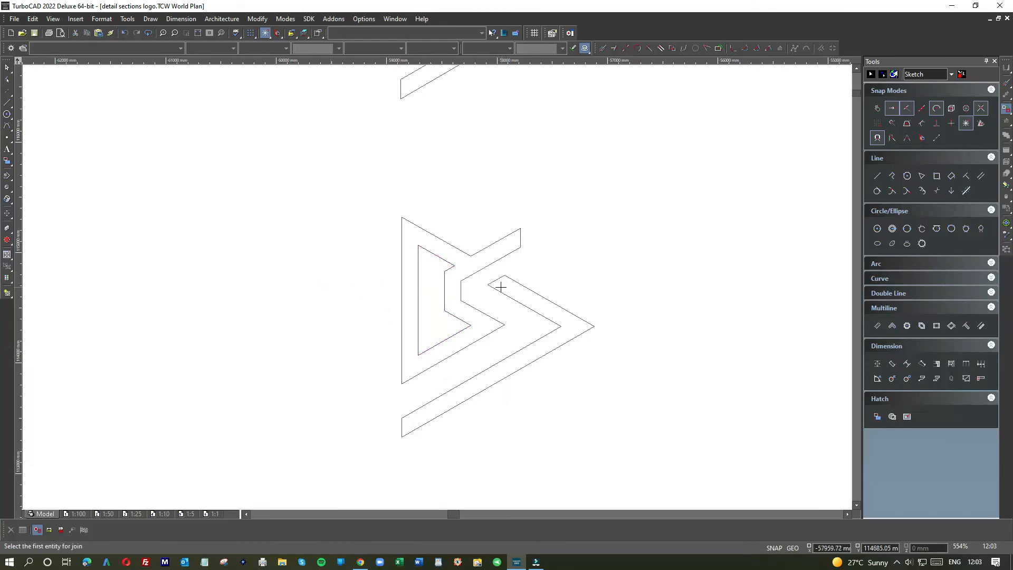
# Try moving the lower copy's band, triangle outline and inner contour apart to test the joins, and undo all three moves.
pyautogui.click(7, 67)
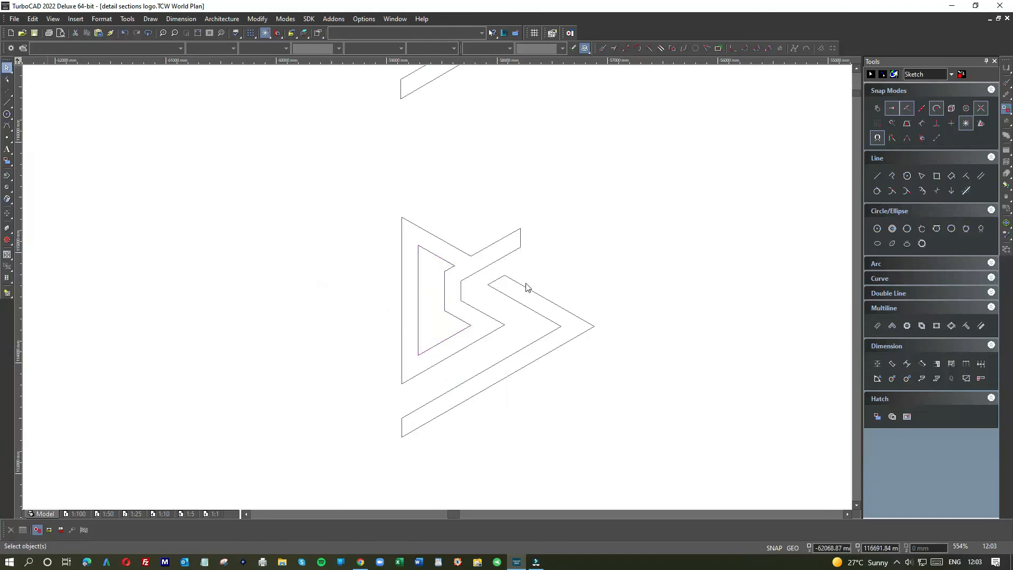
pyautogui.click(518, 297)
pyautogui.moveTo(517, 297); pyautogui.dragTo(581, 297)
pyautogui.click(507, 254)
pyautogui.moveTo(495, 247); pyautogui.dragTo(553, 218)
pyautogui.click(437, 271)
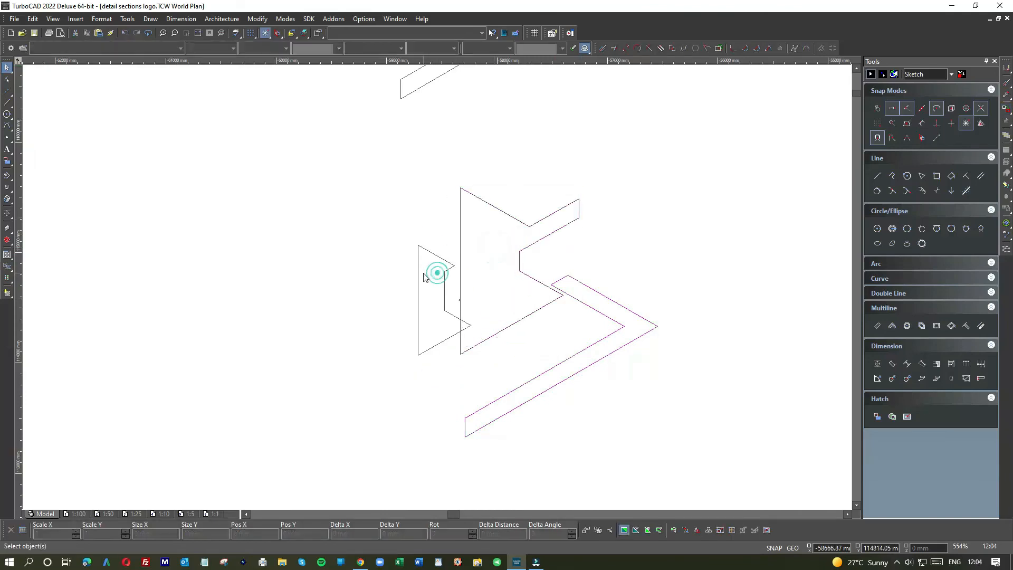
pyautogui.click(419, 273)
pyautogui.moveTo(466, 299); pyautogui.dragTo(429, 278)
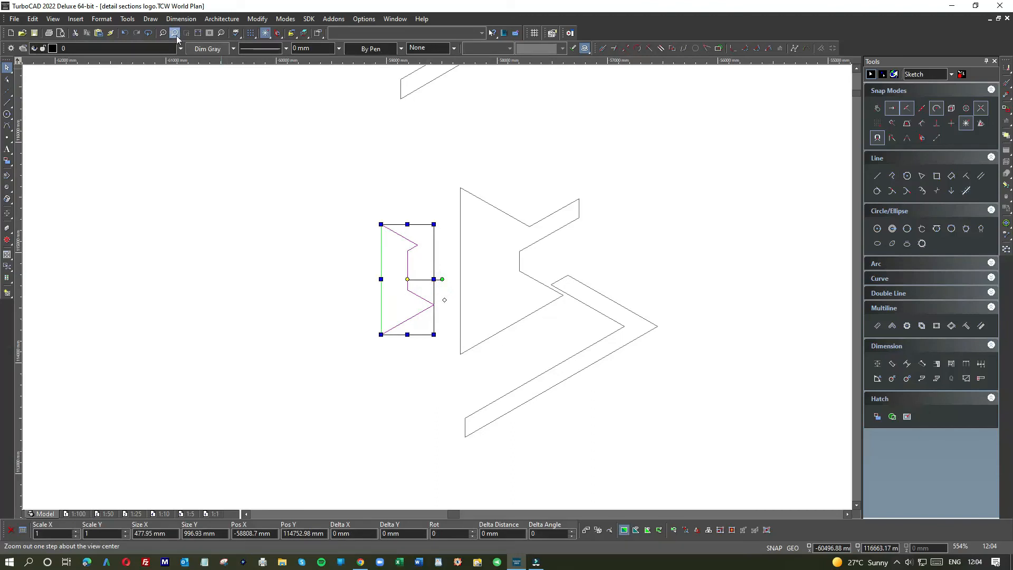
pyautogui.click(124, 33)
pyautogui.click(124, 33)
pyautogui.click(124, 33)
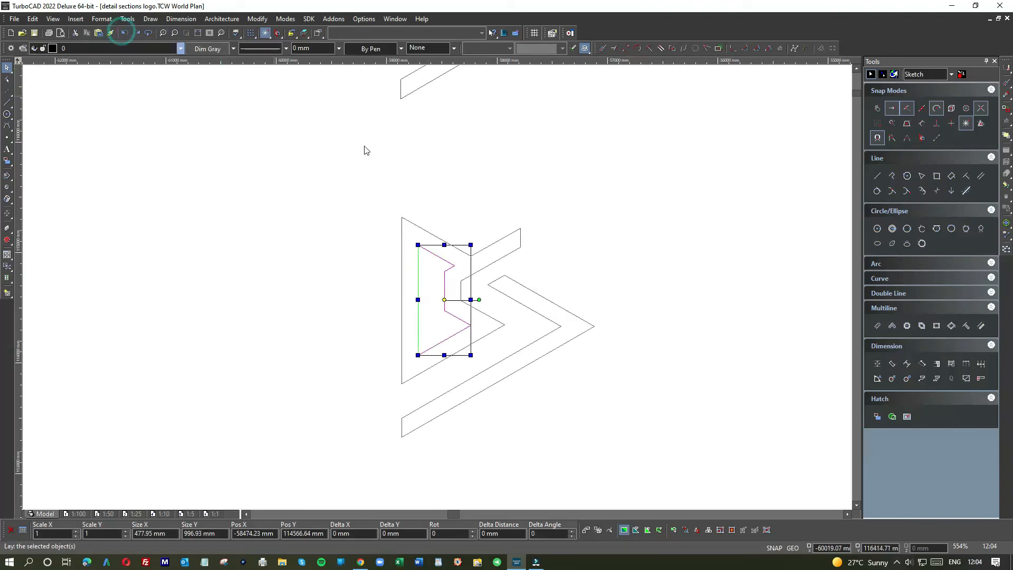
pyautogui.click(578, 246)
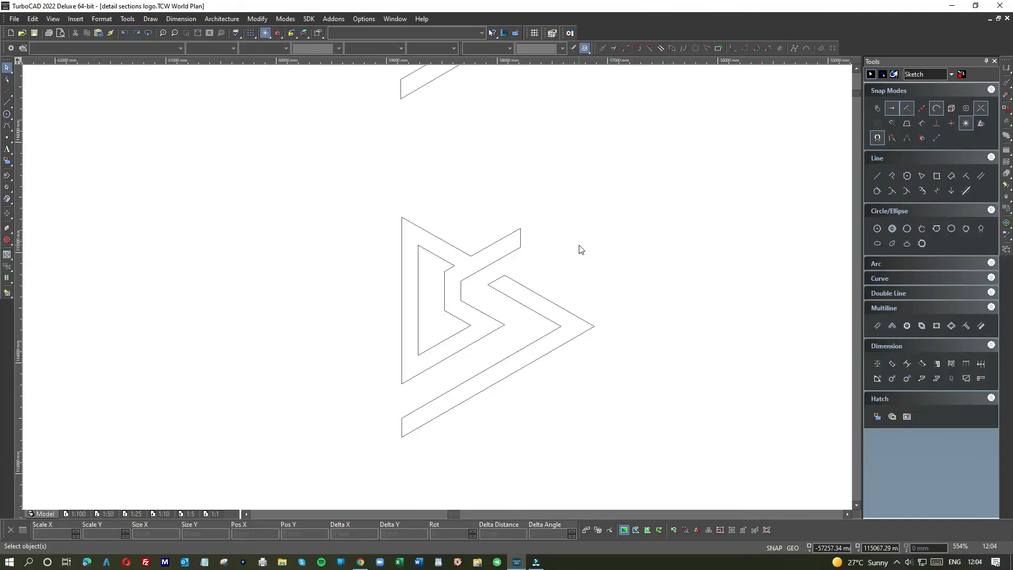
# Fill the long arrow-shaped band of the lower logo copy with the diagonal-line brush pattern.
pyautogui.scroll(-2, 437, 289)
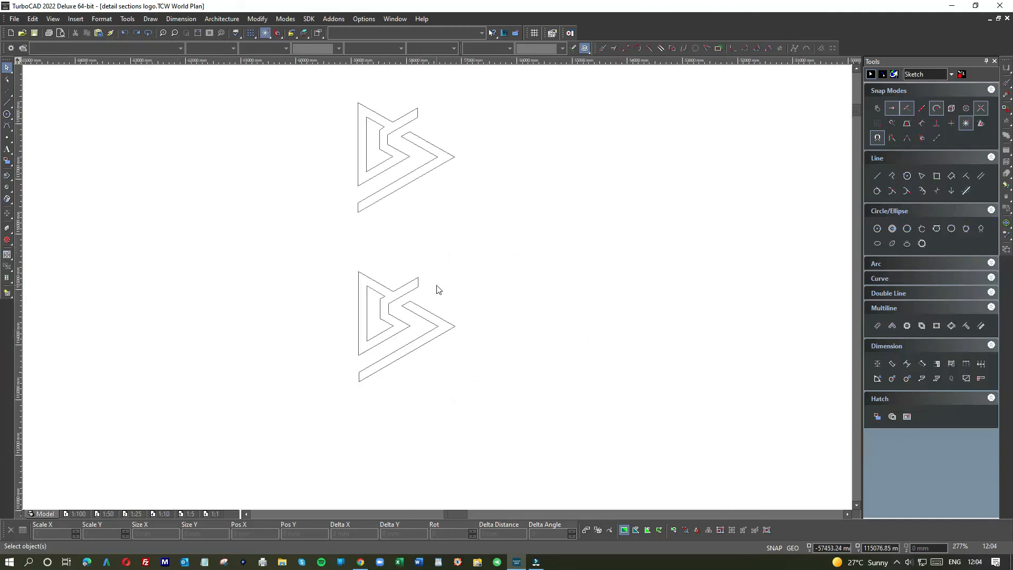
pyautogui.scroll(-2, 437, 291)
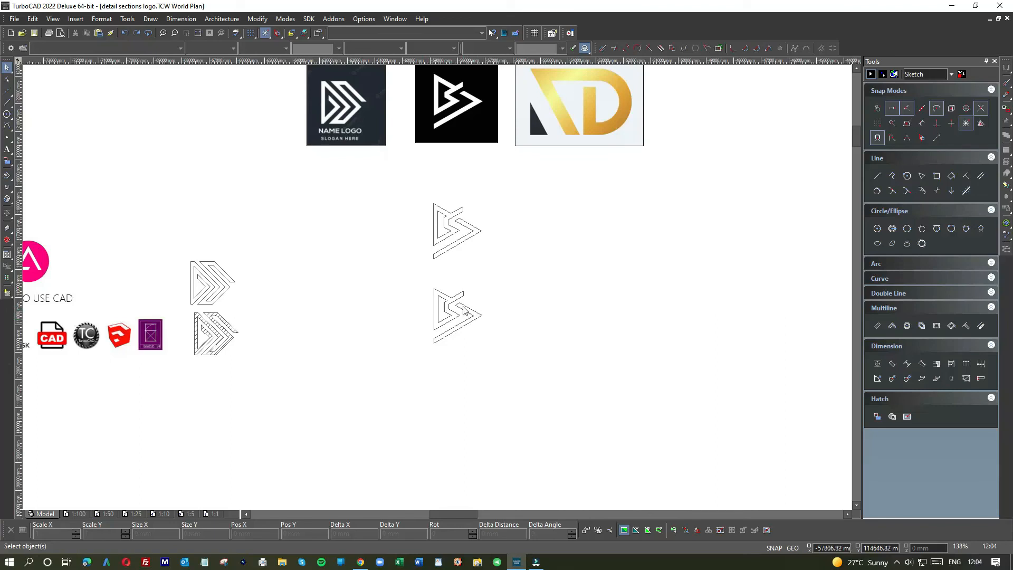
pyautogui.scroll(2, 464, 310)
pyautogui.scroll(2, 437, 291)
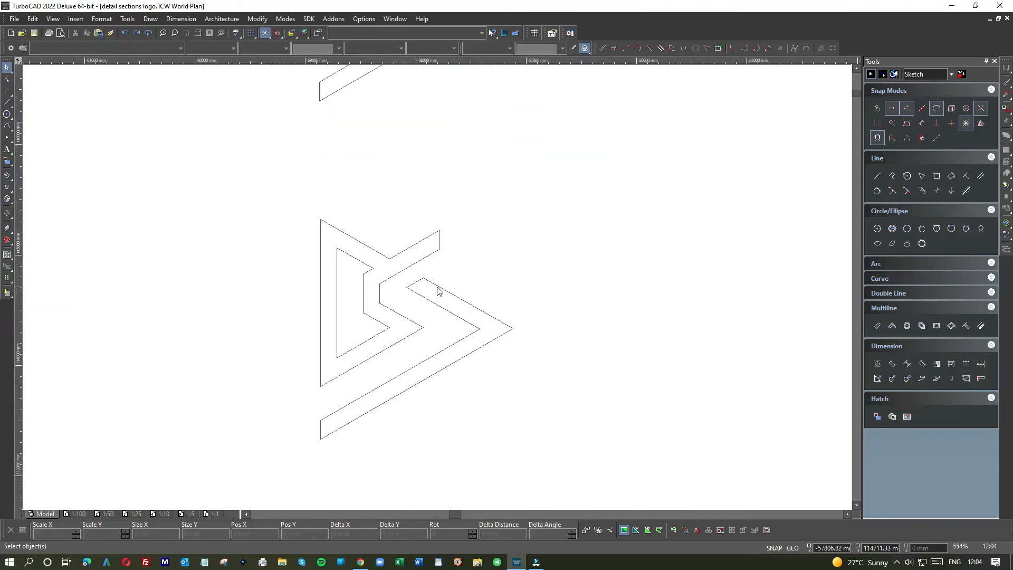
pyautogui.click(437, 291)
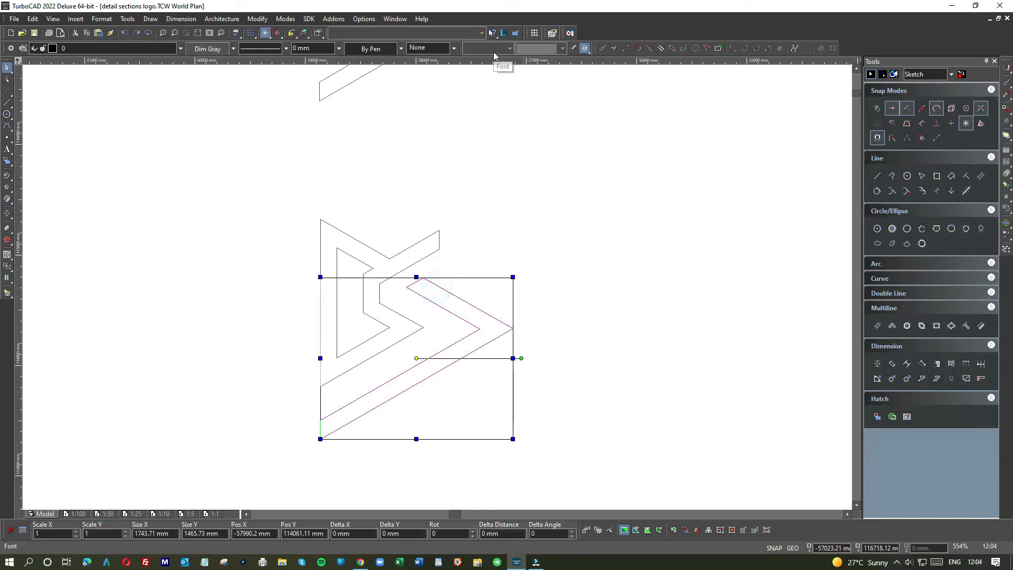
pyautogui.click(453, 48)
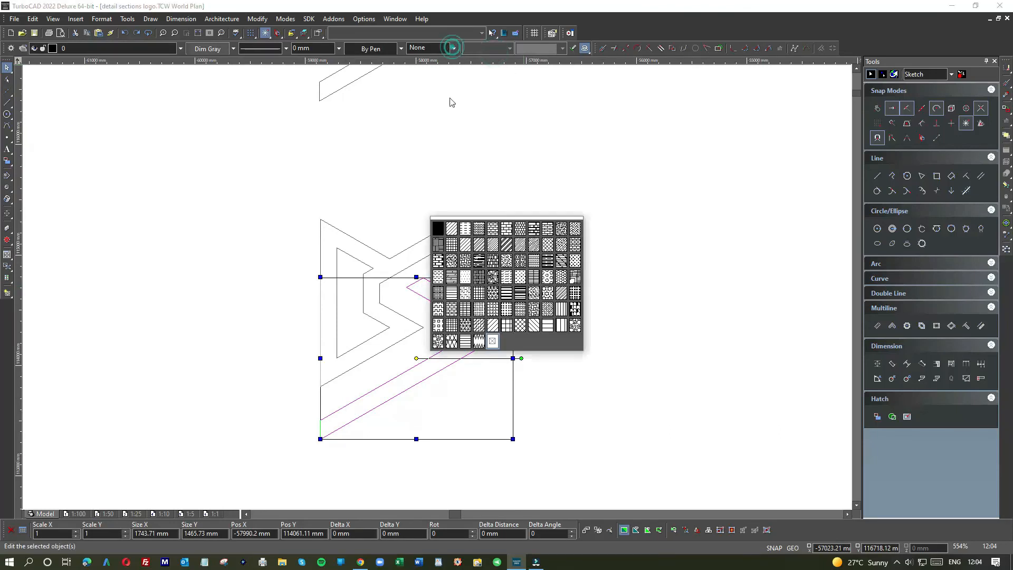
pyautogui.click(537, 324)
# Try filling the triangle outline with the same diagonal-line pattern while the inner contour lies inside it, and undo the fill.
pyautogui.click(417, 329)
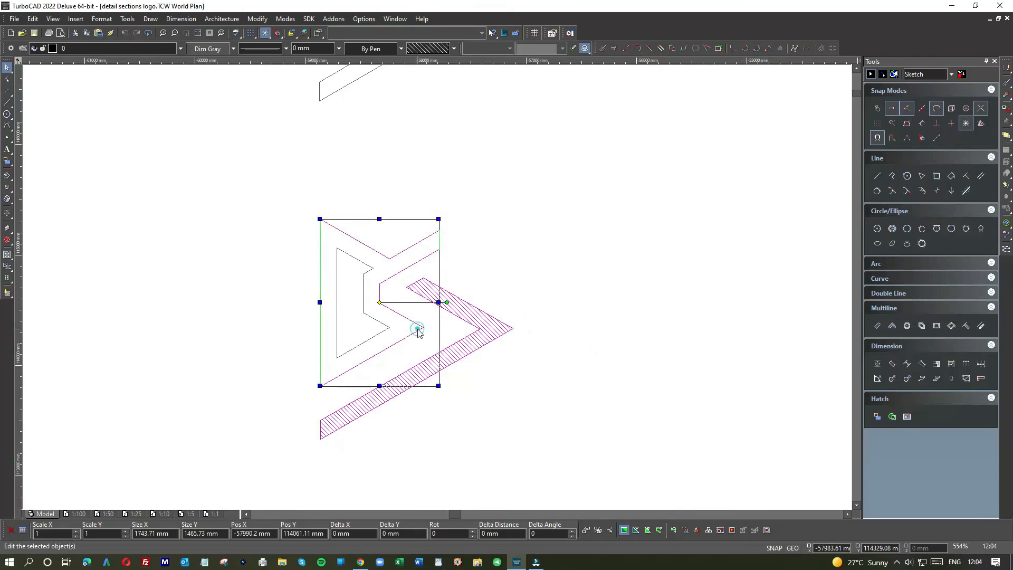
pyautogui.click(427, 49)
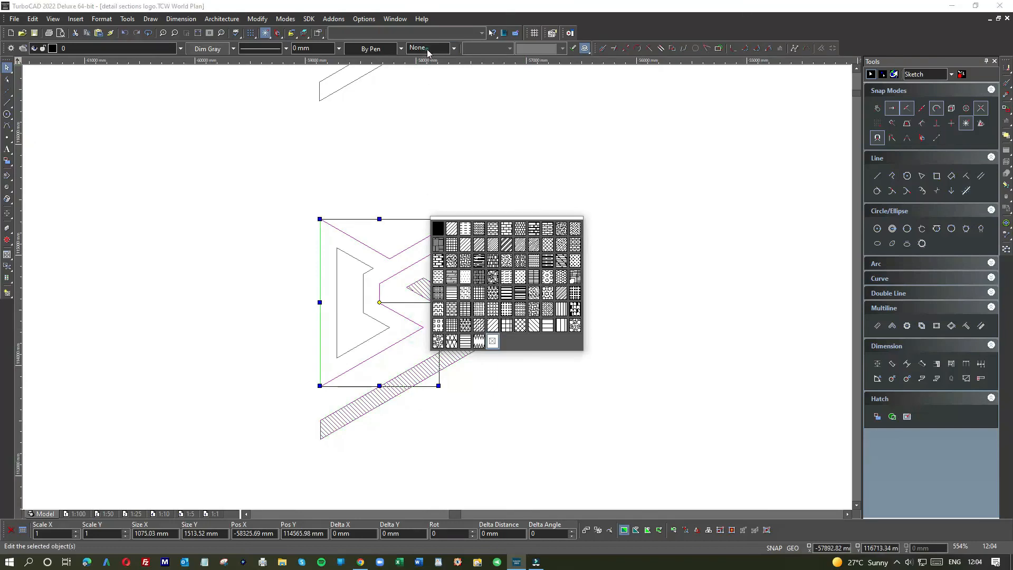
pyautogui.click(533, 327)
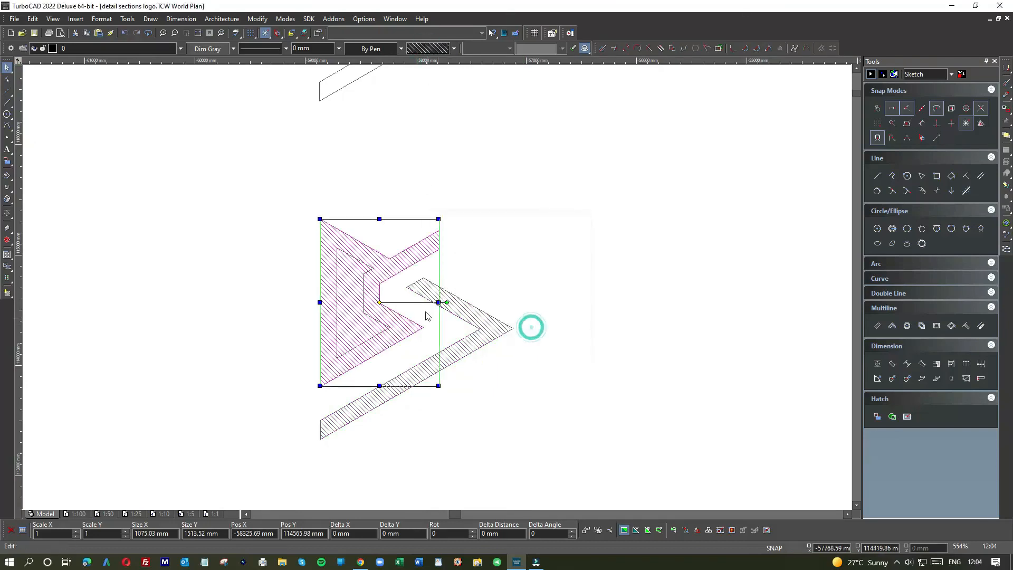
pyautogui.click(511, 237)
pyautogui.click(346, 276)
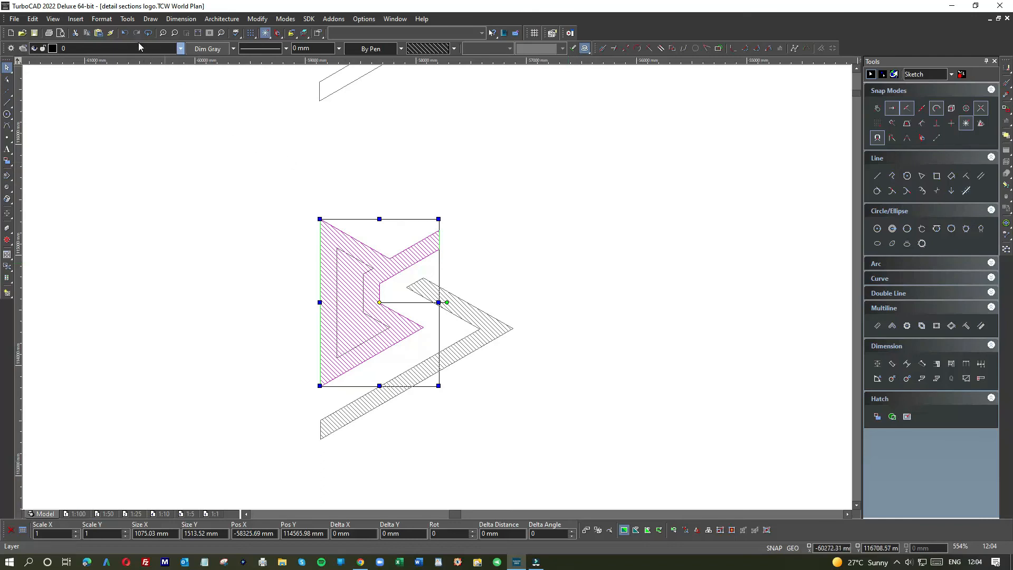
pyautogui.click(125, 34)
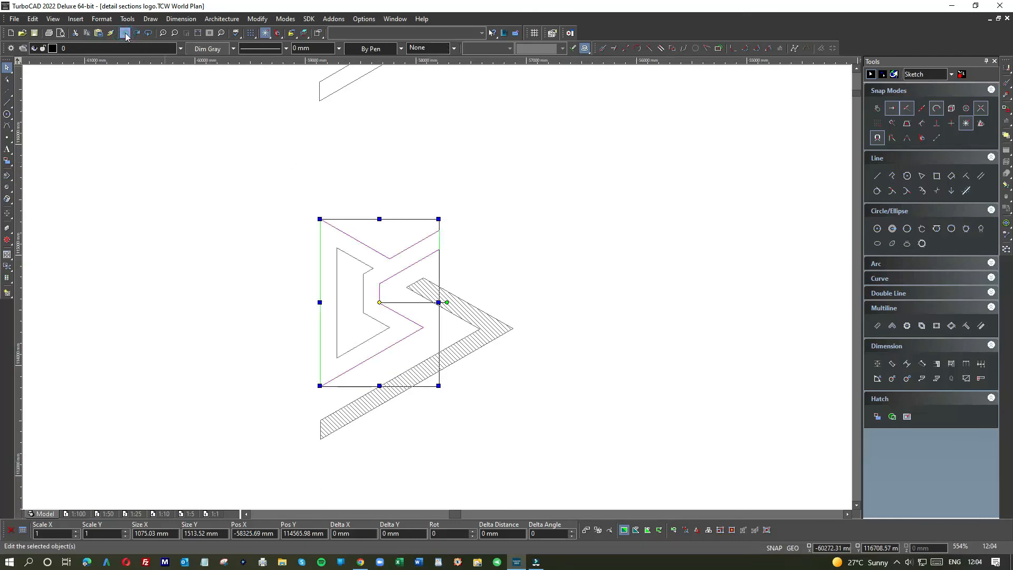
# Move the inner contour about 1142 mm left and 153 mm up, out of the triangle, and fill the triangle with the diagonal-line pattern.
pyautogui.click(348, 271)
pyautogui.moveTo(346, 273); pyautogui.dragTo(221, 260)
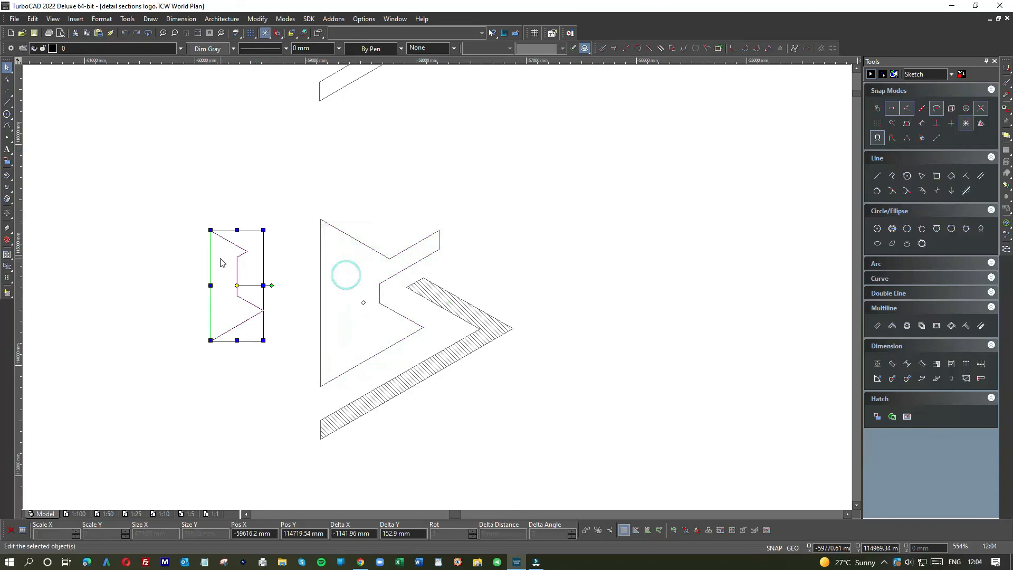
pyautogui.click(363, 248)
pyautogui.click(424, 48)
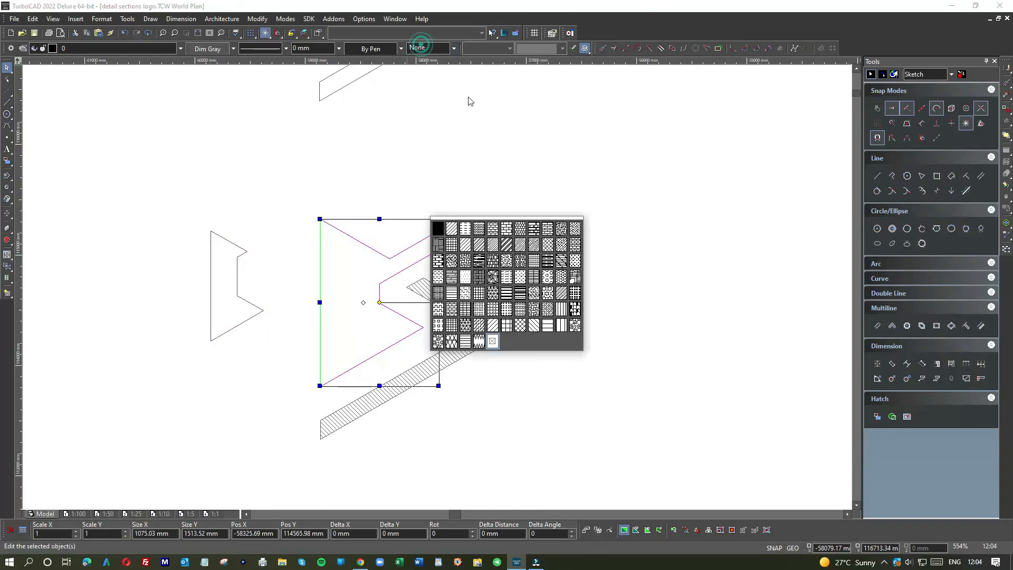
pyautogui.click(535, 327)
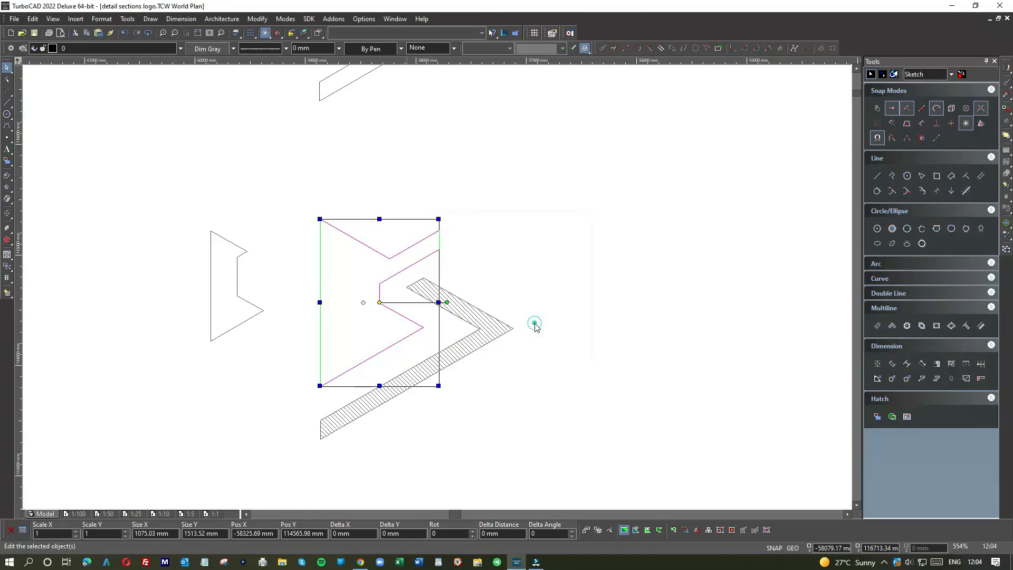
pyautogui.click(527, 275)
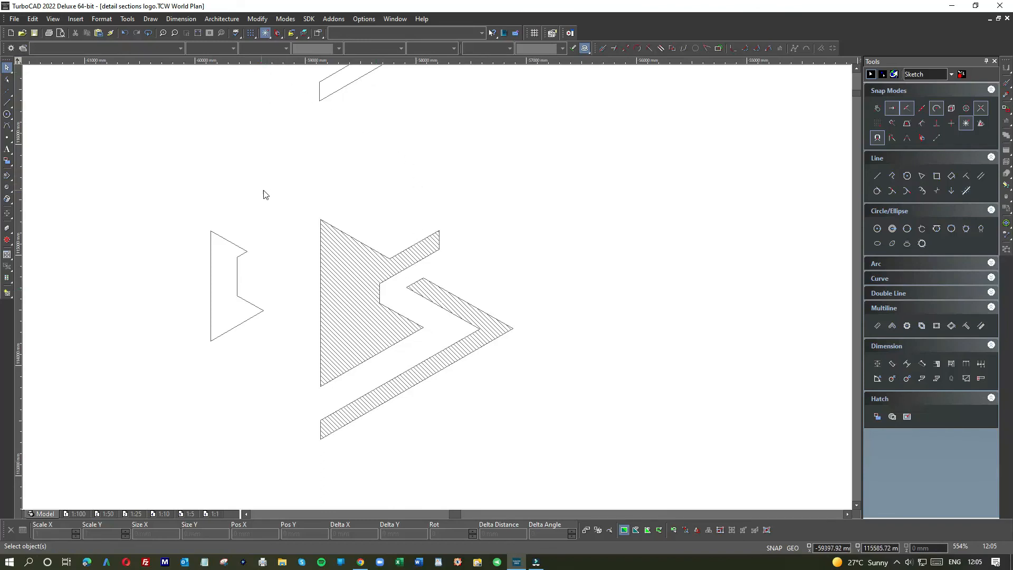
# Set the brush pattern of the separated inner contour to Solid.
pyautogui.click(229, 242)
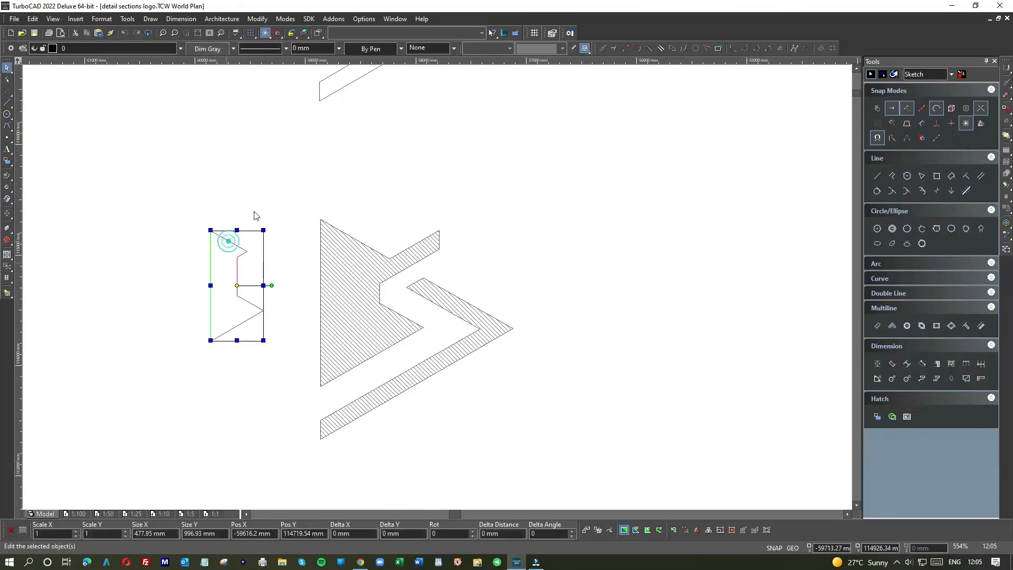
pyautogui.click(430, 46)
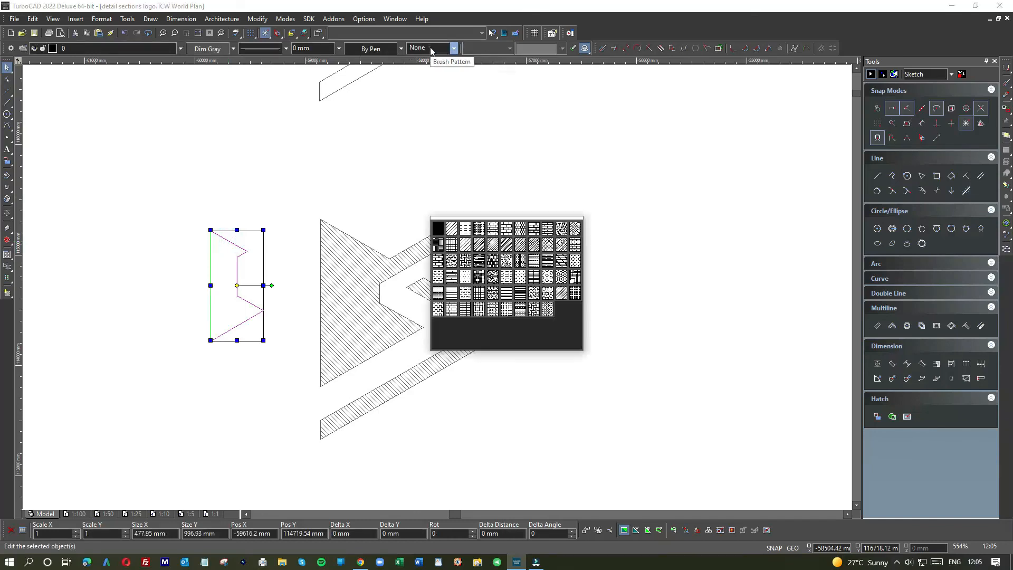
pyautogui.click(438, 228)
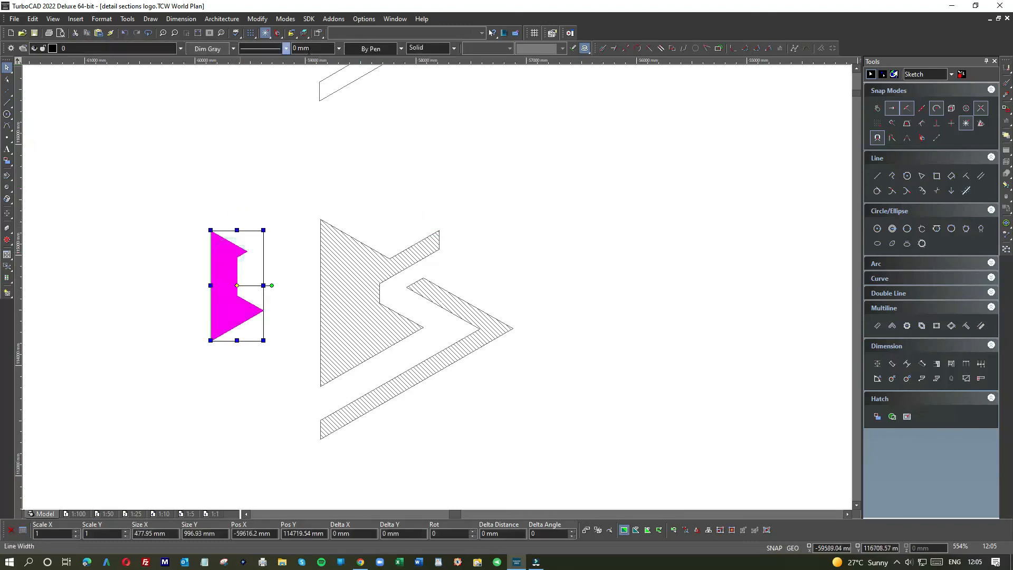
# Colour the solid inner contour magenta and move it about 1156 mm right and 148 mm down, back into the hatched triangle.
pyautogui.click(369, 48)
pyautogui.click(506, 278)
pyautogui.moveTo(219, 256); pyautogui.dragTo(346, 280)
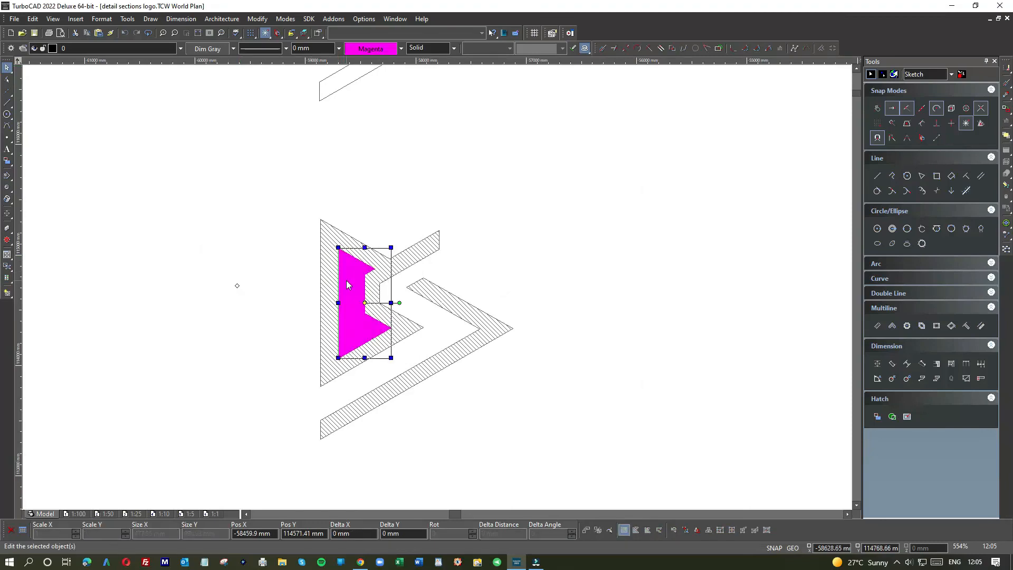
pyautogui.click(471, 282)
pyautogui.scroll(-3, 437, 290)
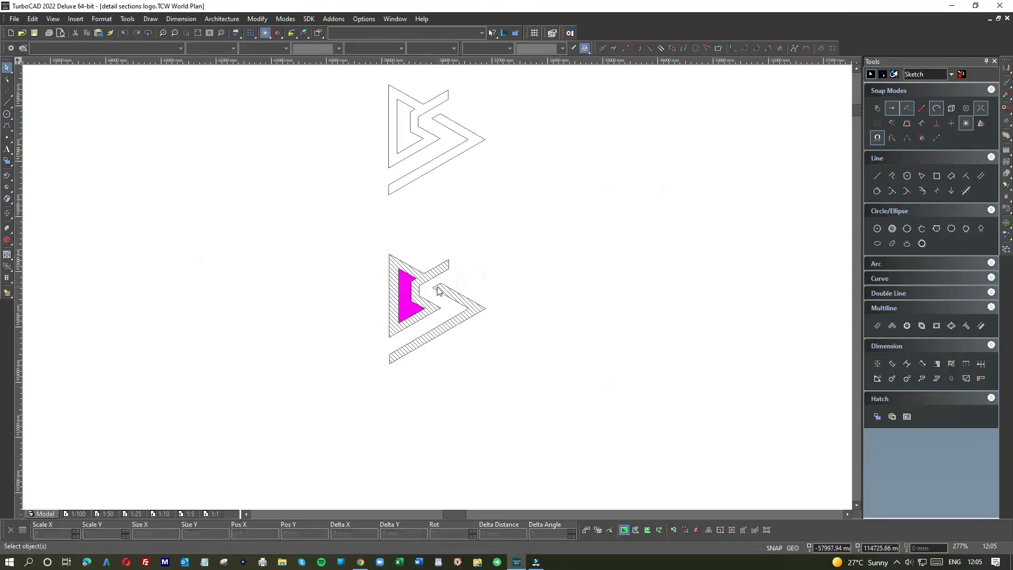
pyautogui.scroll(5, 429, 296)
pyautogui.click(393, 286)
pyautogui.click(383, 284)
pyautogui.click(366, 226)
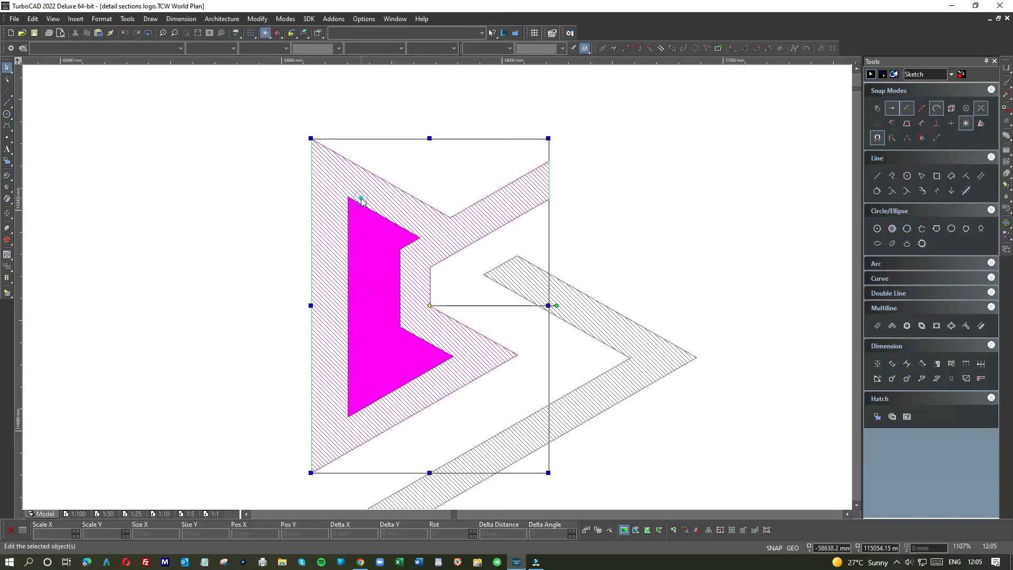
pyautogui.click(360, 214)
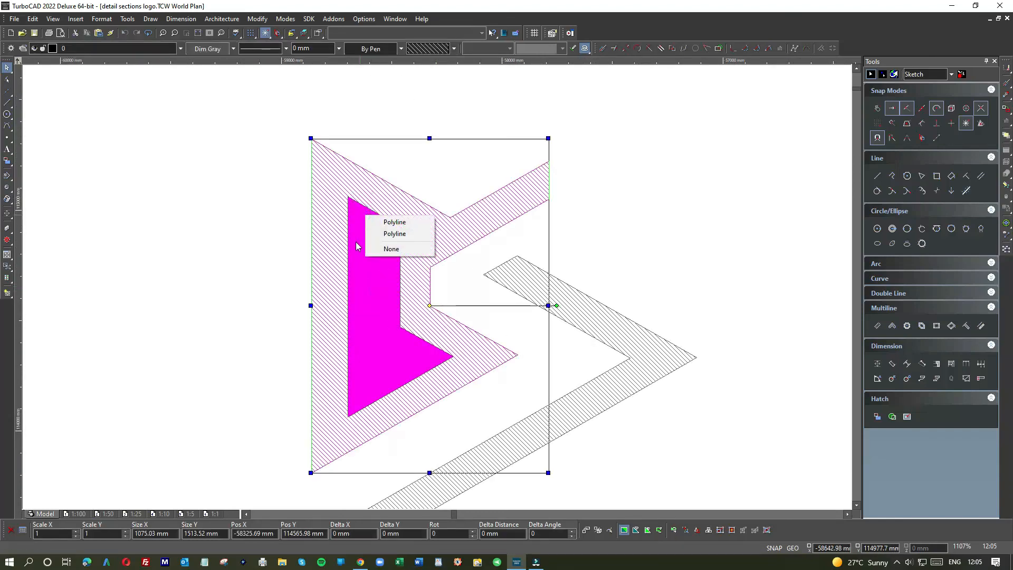
pyautogui.click(370, 266)
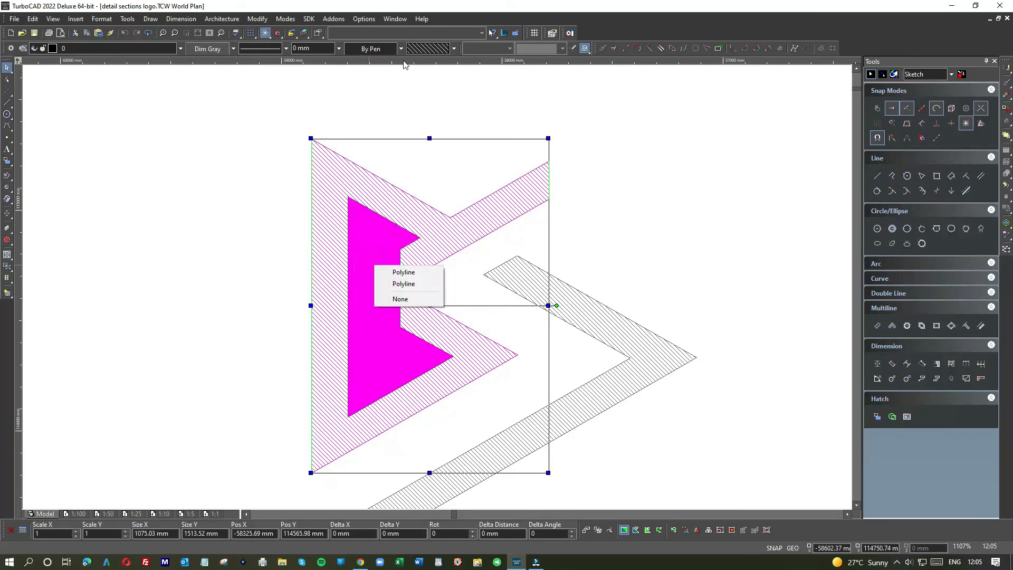
pyautogui.click(255, 170)
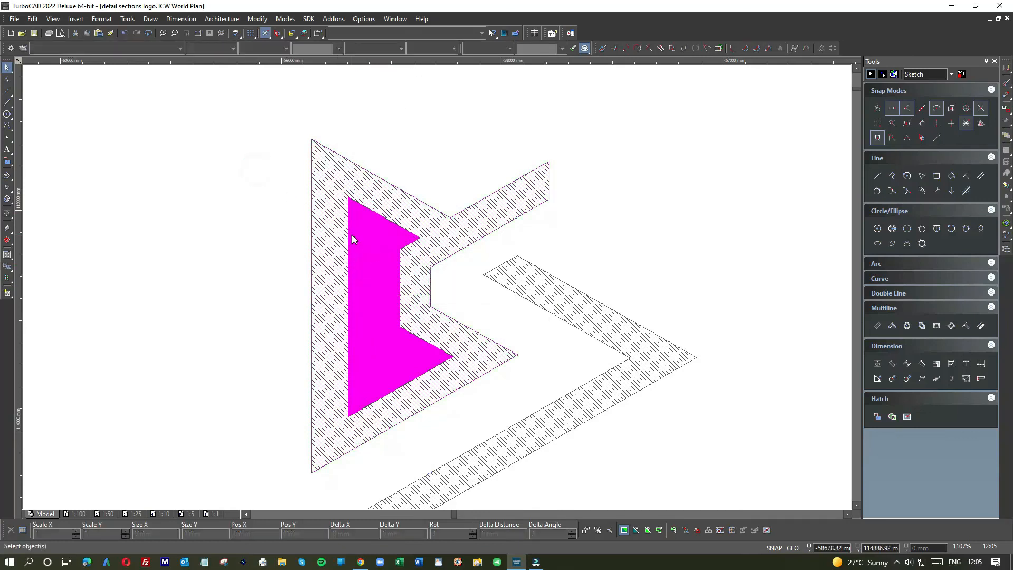
# Move the magenta shape about 707 mm left and 43 mm up, out of the hatched triangle.
pyautogui.click(352, 236)
pyautogui.click(9, 68)
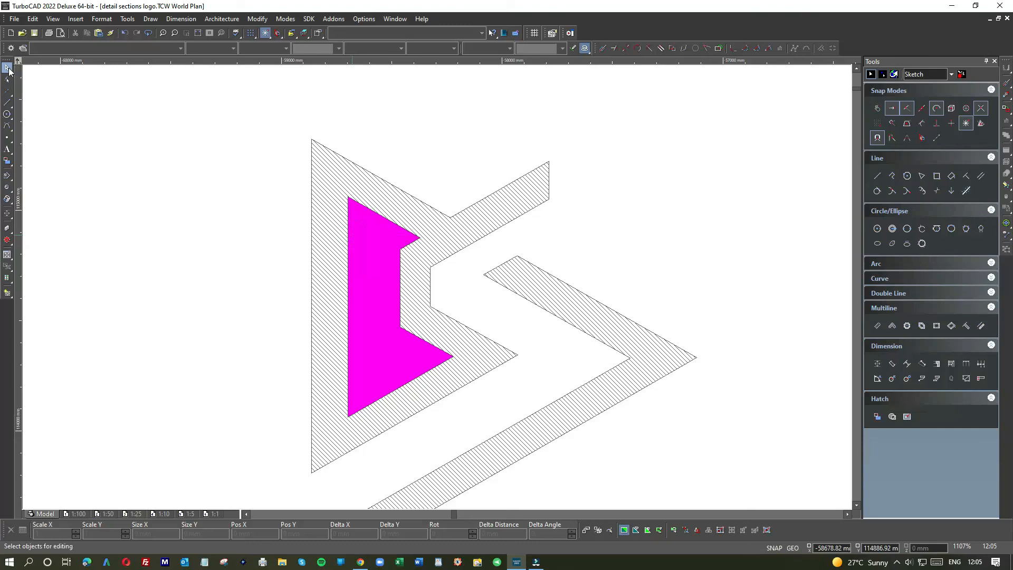
pyautogui.click(381, 256)
pyautogui.click(415, 275)
pyautogui.moveTo(380, 278); pyautogui.dragTo(221, 264)
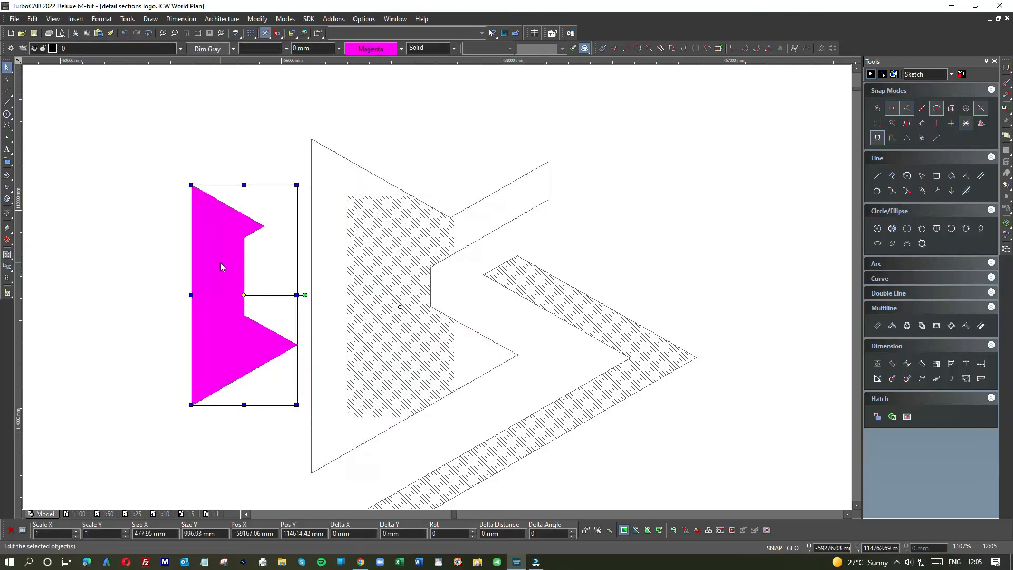
# Move the magenta shape about 688 mm right and 57 mm down, back inside the hatched triangle.
pyautogui.scroll(3, 437, 289)
pyautogui.scroll(-8, 437, 289)
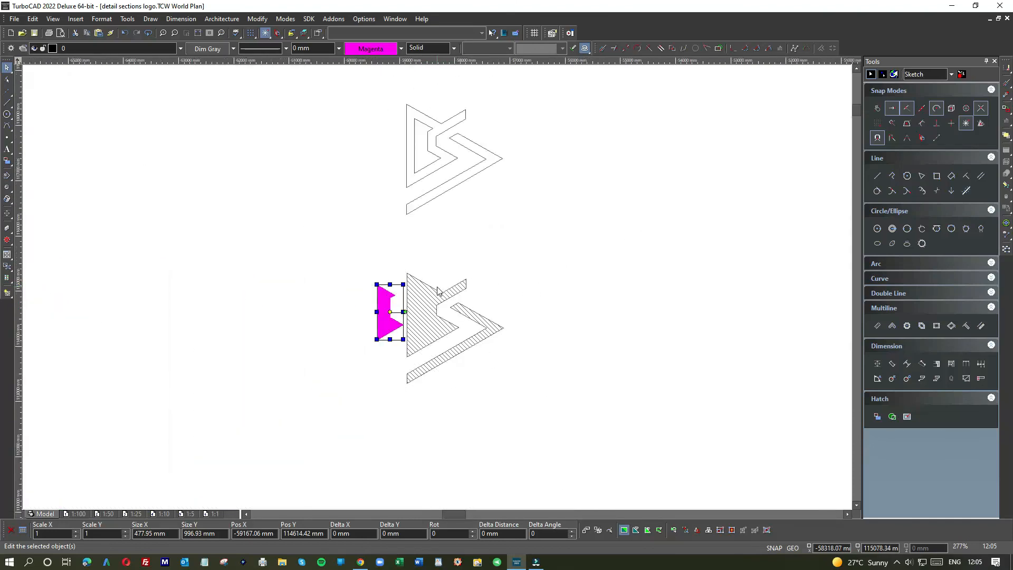
pyautogui.scroll(4, 437, 290)
pyautogui.moveTo(334, 304); pyautogui.dragTo(410, 310)
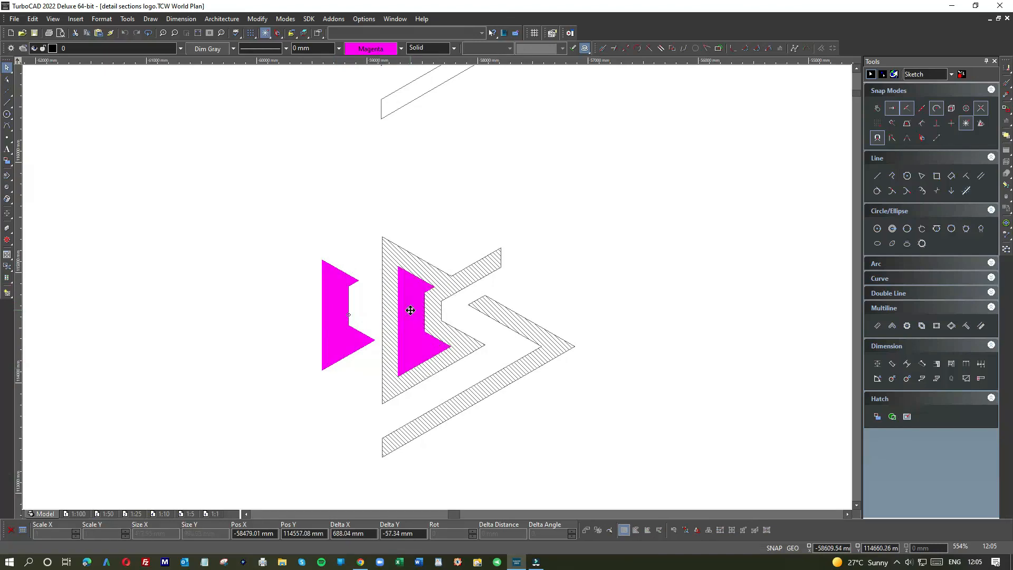
pyautogui.click(464, 222)
pyautogui.scroll(-2, 406, 325)
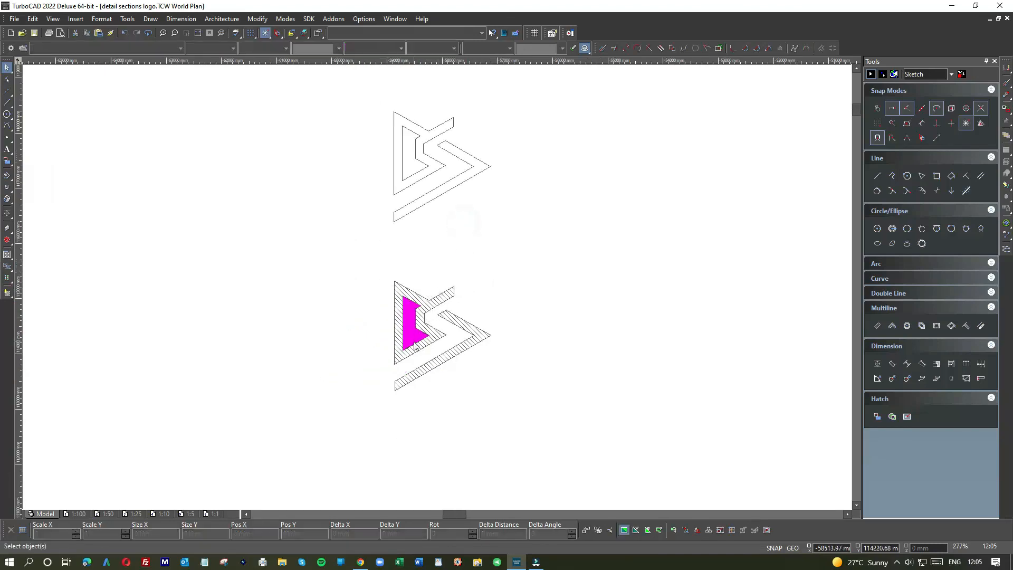
pyautogui.scroll(4, 422, 352)
pyautogui.scroll(-4, 439, 293)
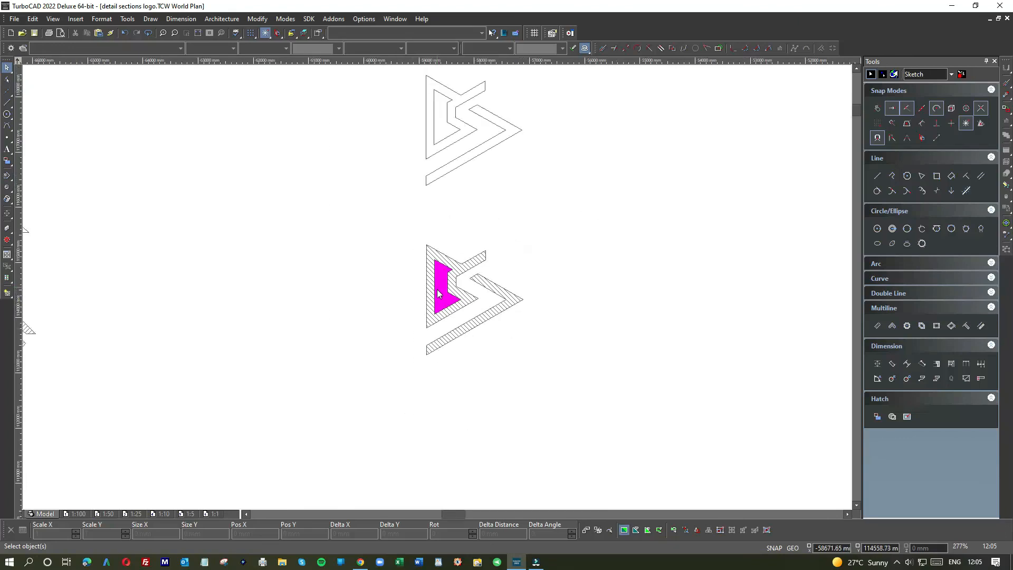
# Move the whole unfilled outline of the triangular logo about 3039 mm right and 287 mm down, below the gold logo image.
pyautogui.scroll(-2, 433, 290)
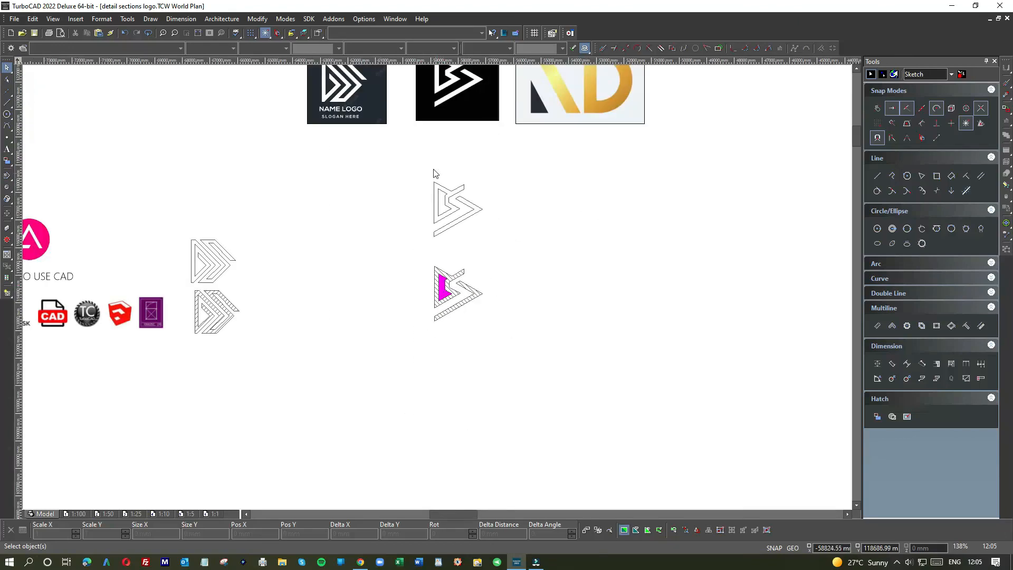
pyautogui.moveTo(423, 169); pyautogui.dragTo(498, 255)
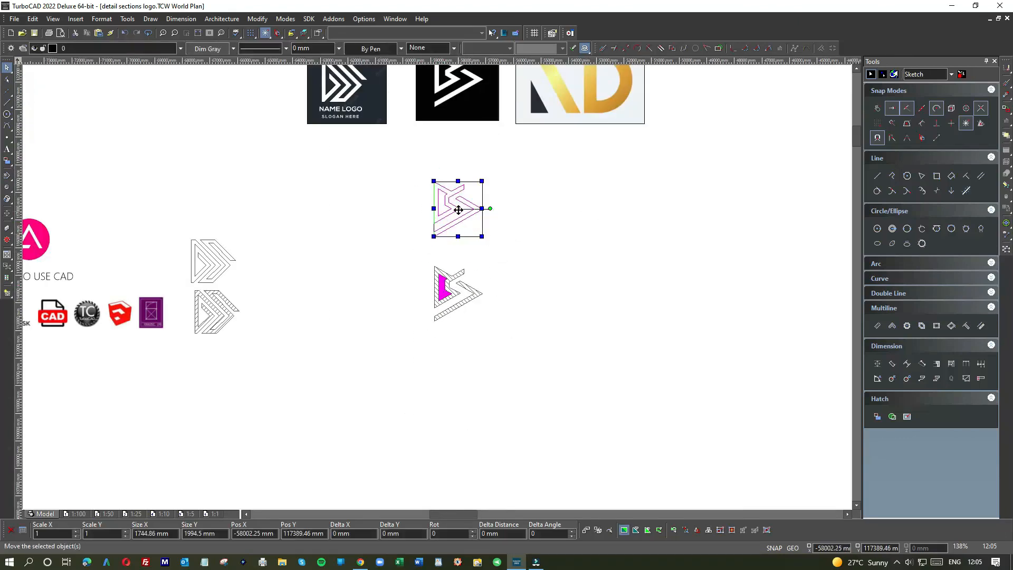
pyautogui.scroll(2, 459, 210)
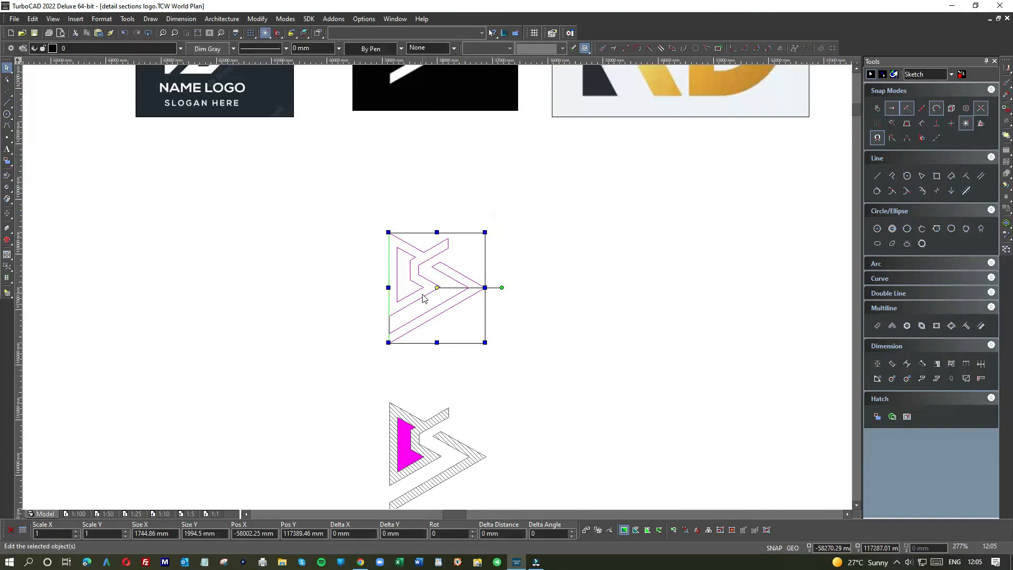
pyautogui.scroll(-2, 438, 286)
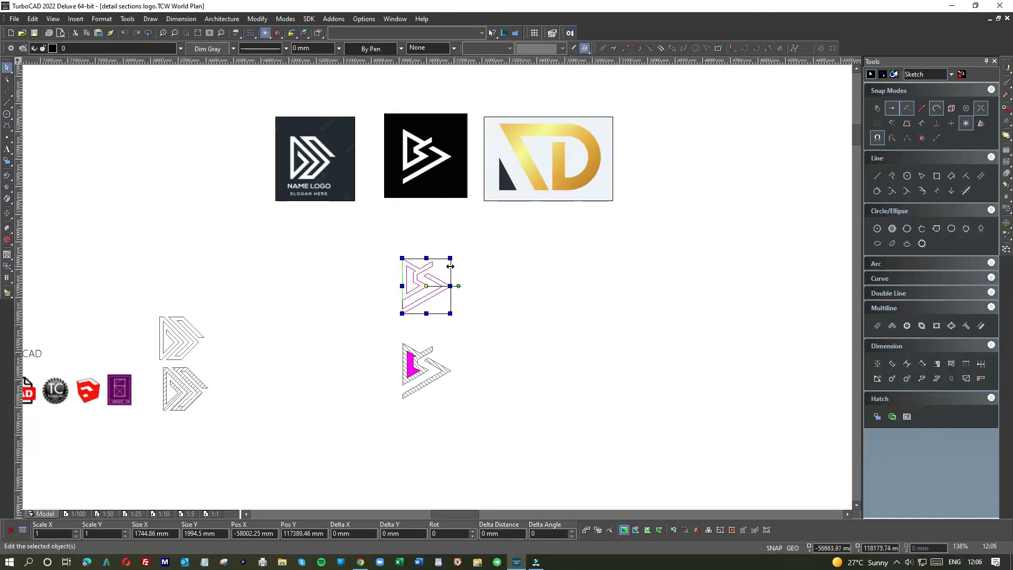
pyautogui.moveTo(438, 270); pyautogui.dragTo(523, 277)
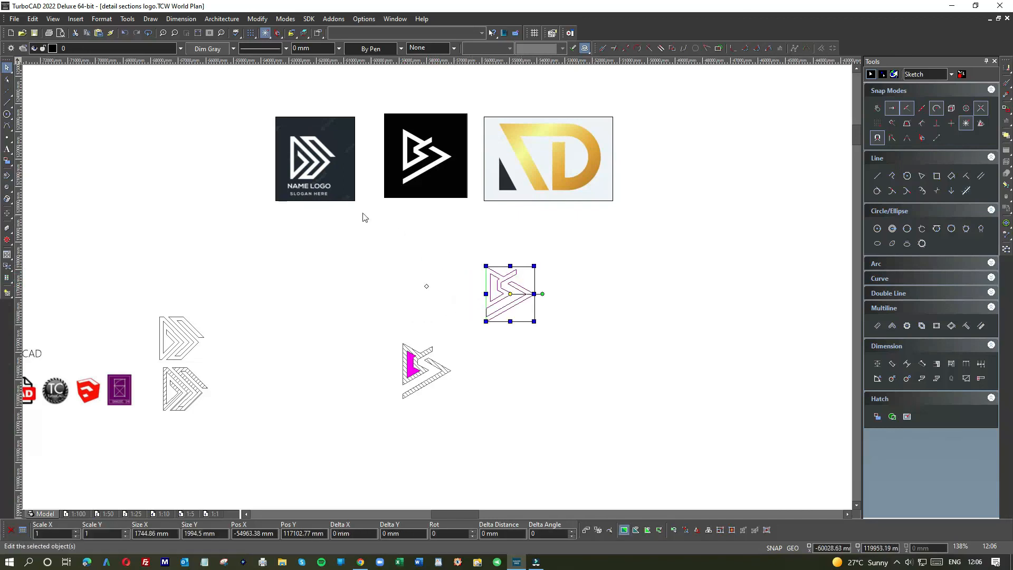
# Move the unfilled chevron logo outline away from its hatched copy, to the area below the NAME LOGO image.
pyautogui.moveTo(149, 299); pyautogui.dragTo(224, 375)
pyautogui.moveTo(177, 337); pyautogui.dragTo(308, 318)
pyautogui.scroll(3, 437, 291)
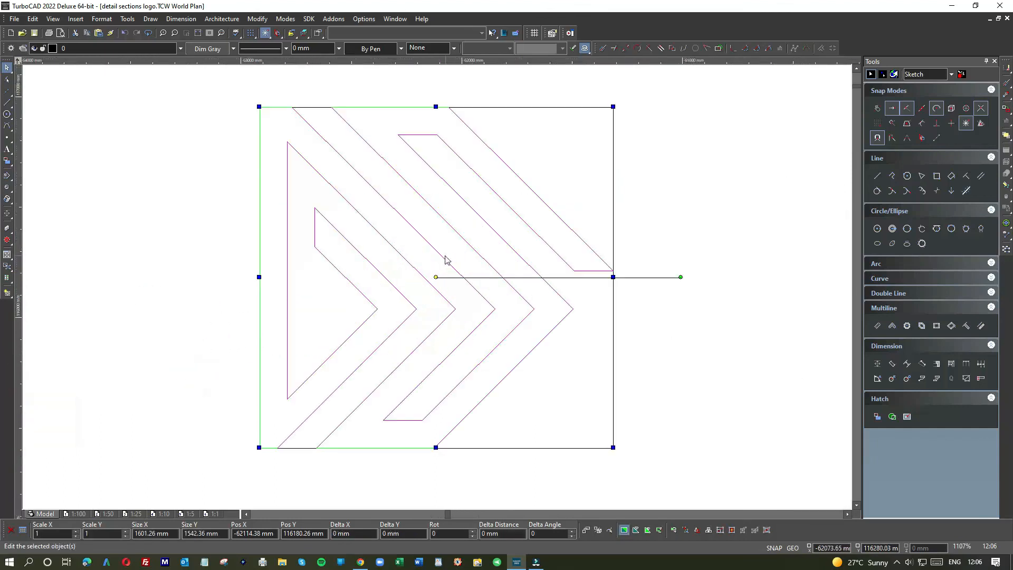
pyautogui.click(679, 238)
pyautogui.click(563, 222)
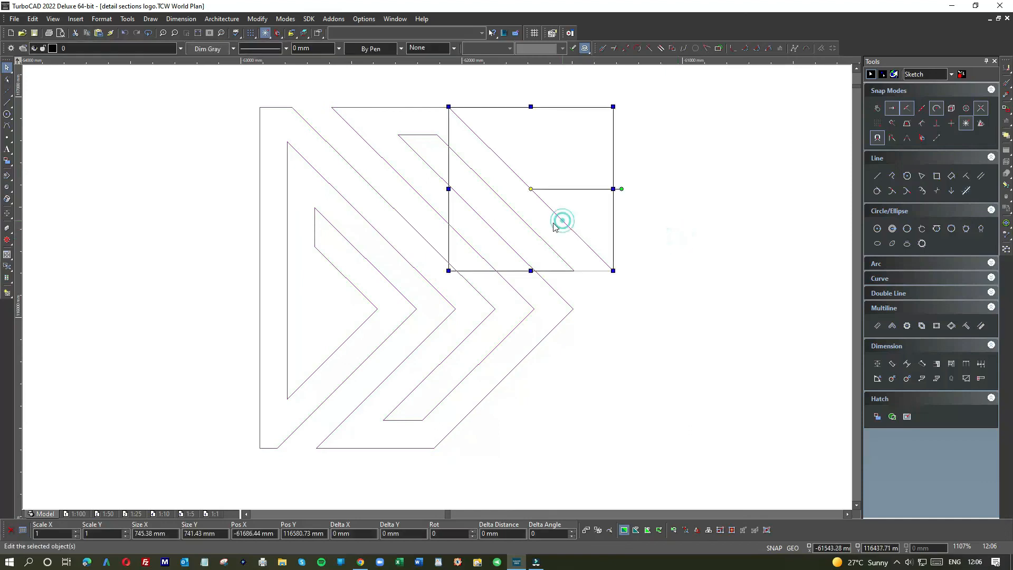
pyautogui.click(638, 244)
pyautogui.scroll(-2, 437, 291)
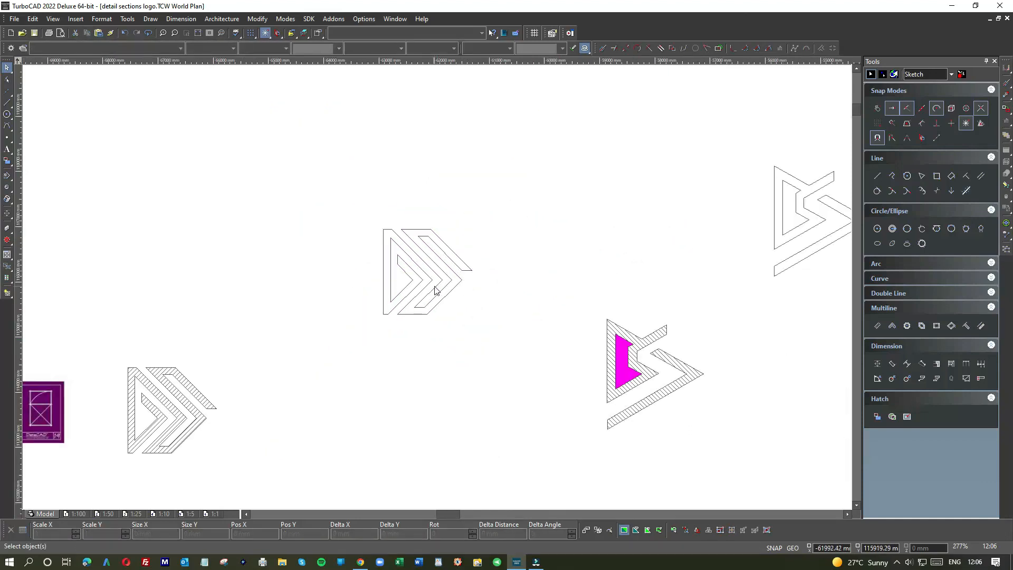
pyautogui.scroll(-1, 437, 290)
# Move the hatched chevron logo below its unfilled outline and enlarge it to about 3840 by 2988 mm.
pyautogui.click(366, 338)
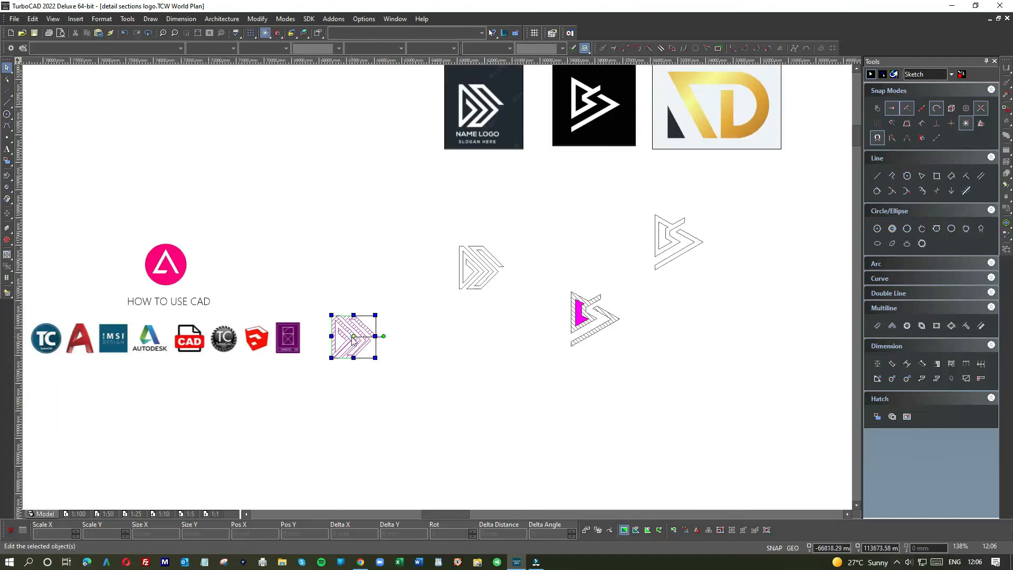
pyautogui.moveTo(352, 336); pyautogui.dragTo(537, 327)
pyautogui.moveTo(484, 349); pyautogui.dragTo(483, 389)
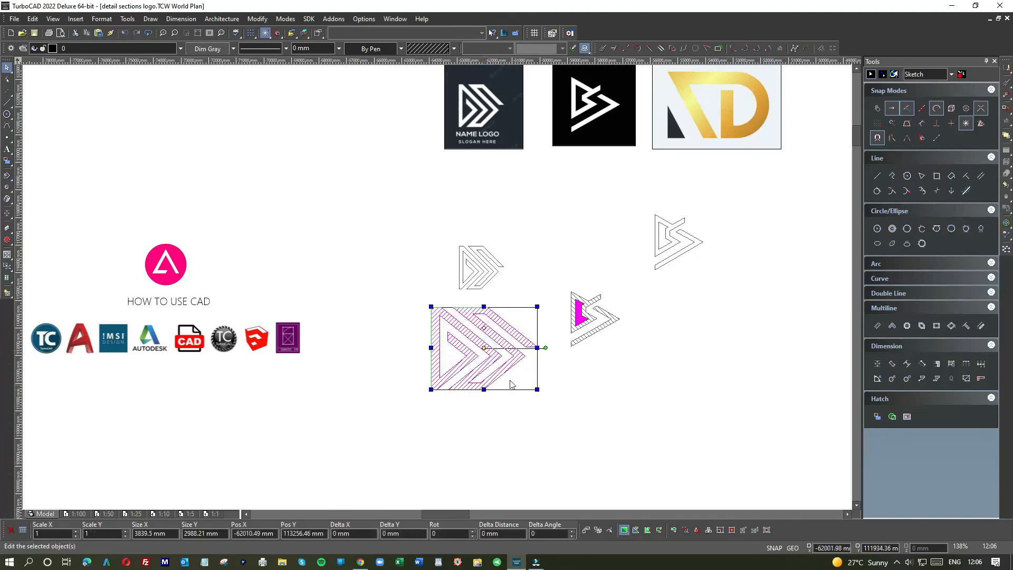
# Rotate the enlarged hatched chevron logo about 90° clockwise so that it points downwards.
pyautogui.click(545, 348)
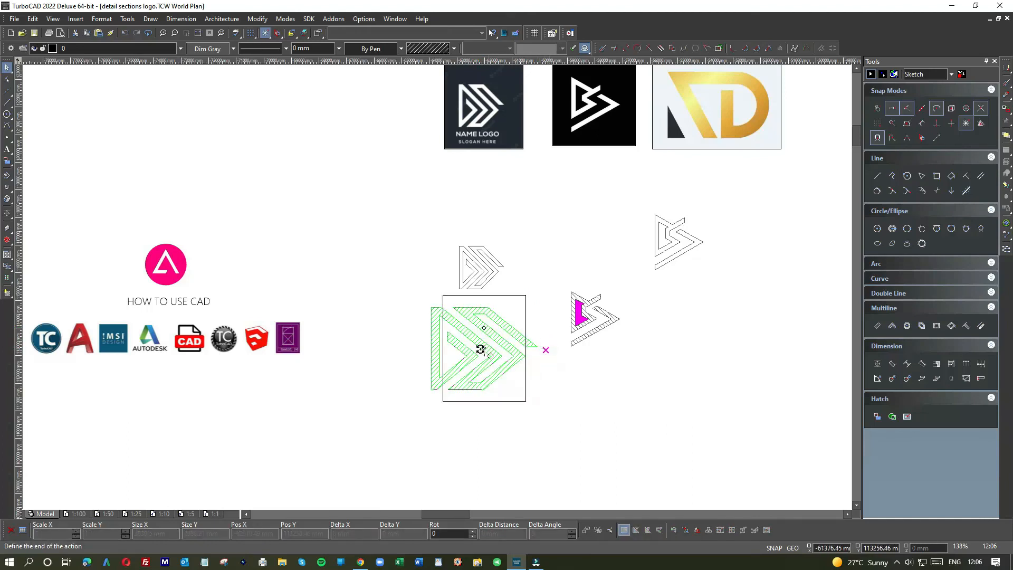
pyautogui.click(484, 407)
pyautogui.click(569, 400)
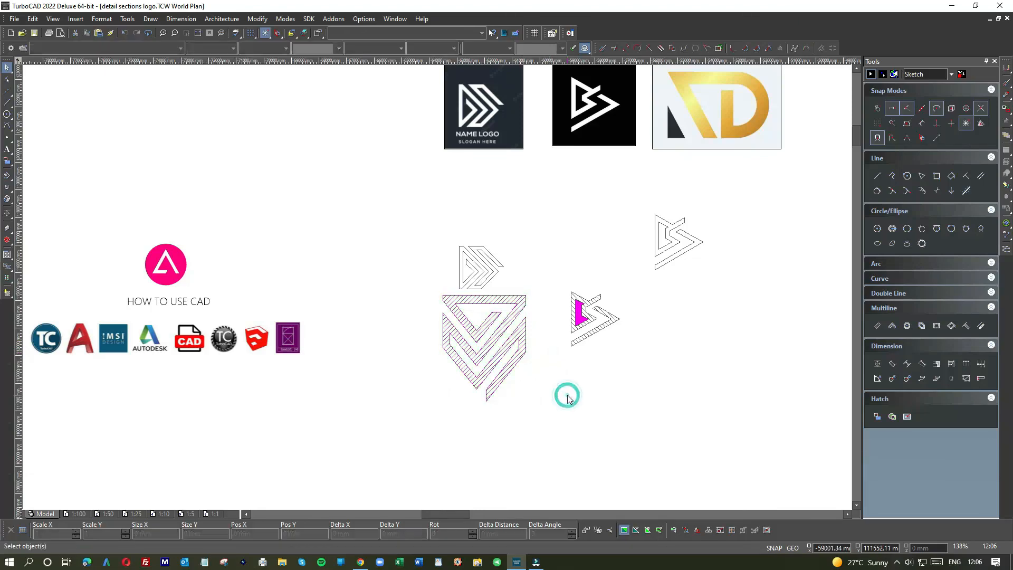
# Move the unfilled chevron outline about 1443 mm right and 487 mm up, clear of the enlarged hatched logo.
pyautogui.scroll(-2, 543, 375)
pyautogui.scroll(4, 412, 253)
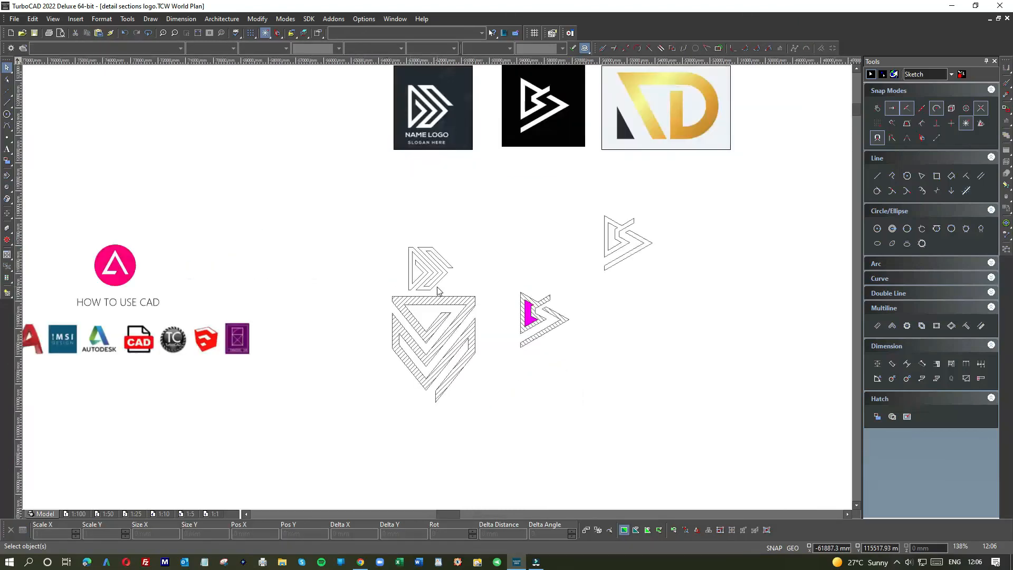
pyautogui.moveTo(362, 187); pyautogui.dragTo(495, 310)
pyautogui.moveTo(416, 227); pyautogui.dragTo(499, 205)
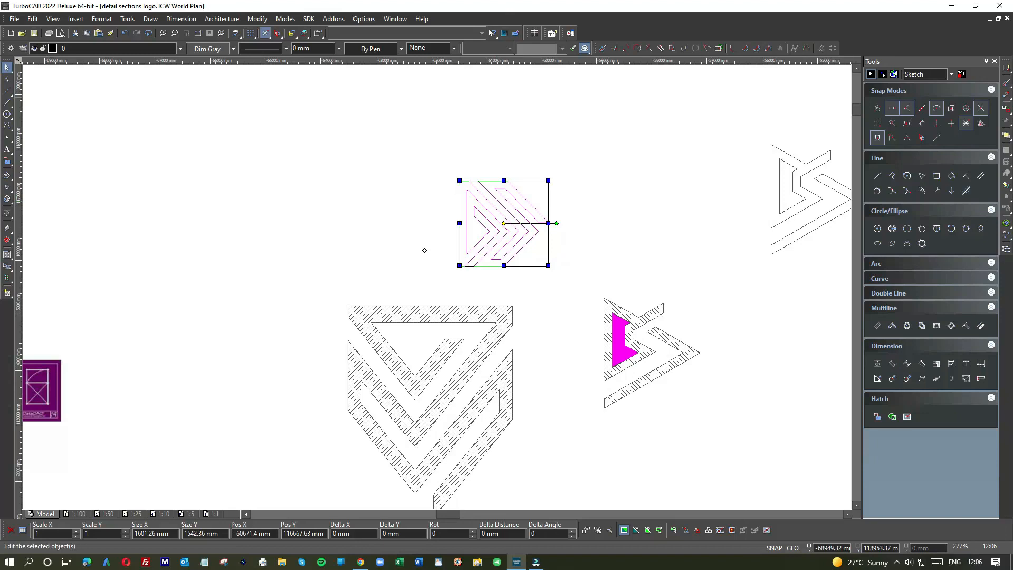
# Switch to Chrome, preview the ARCHTYPE logo among the architect design logo images, and return to the TurboCAD drawing with nothing selected.
pyautogui.click(360, 561)
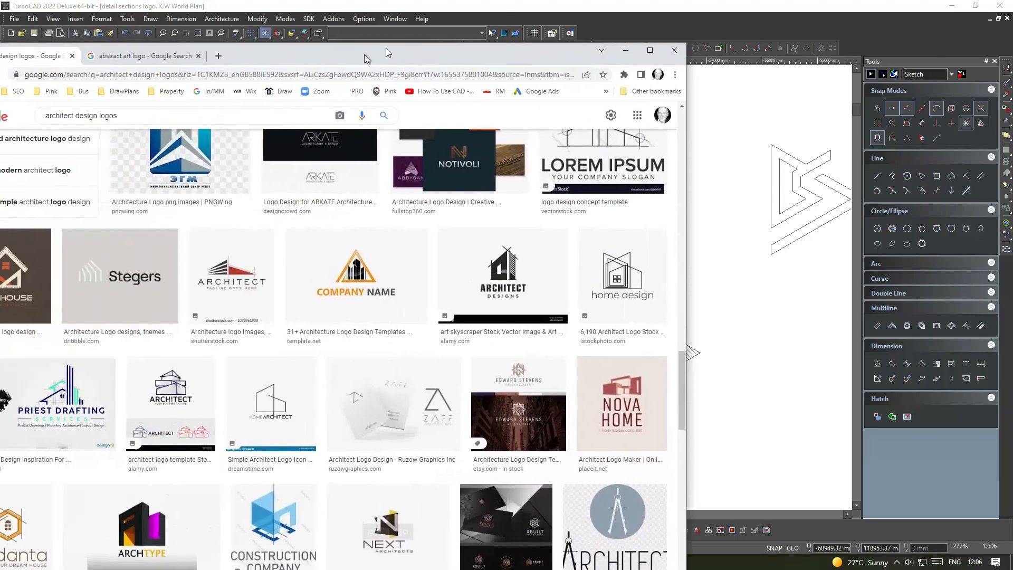
pyautogui.scroll(-2, 156, 475)
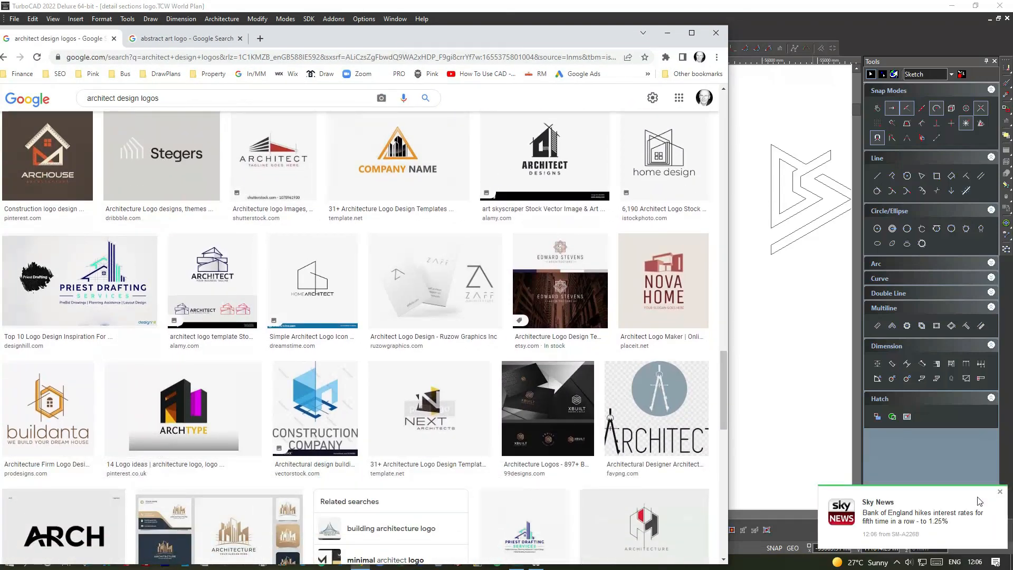
pyautogui.click(996, 491)
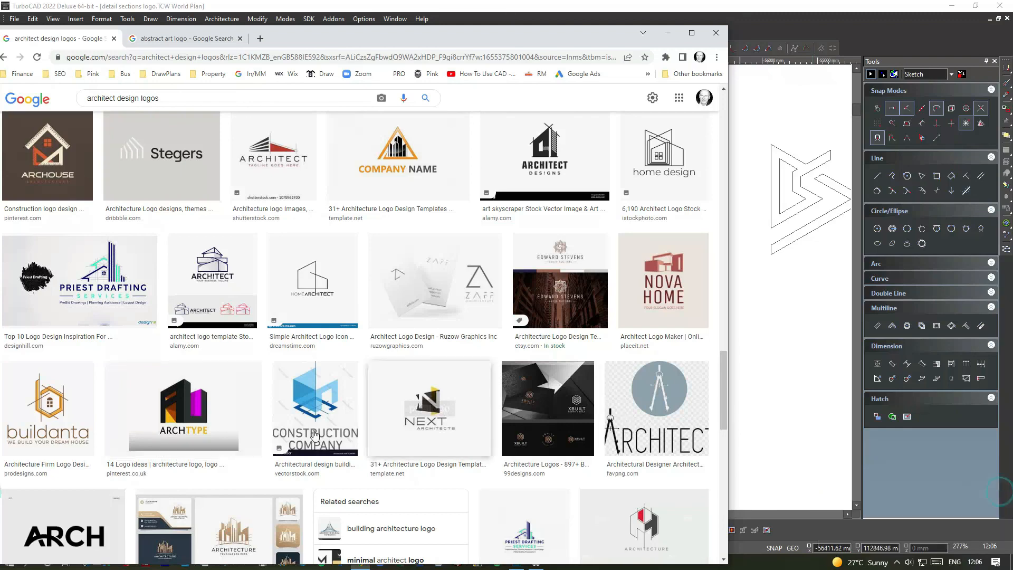
pyautogui.click(169, 417)
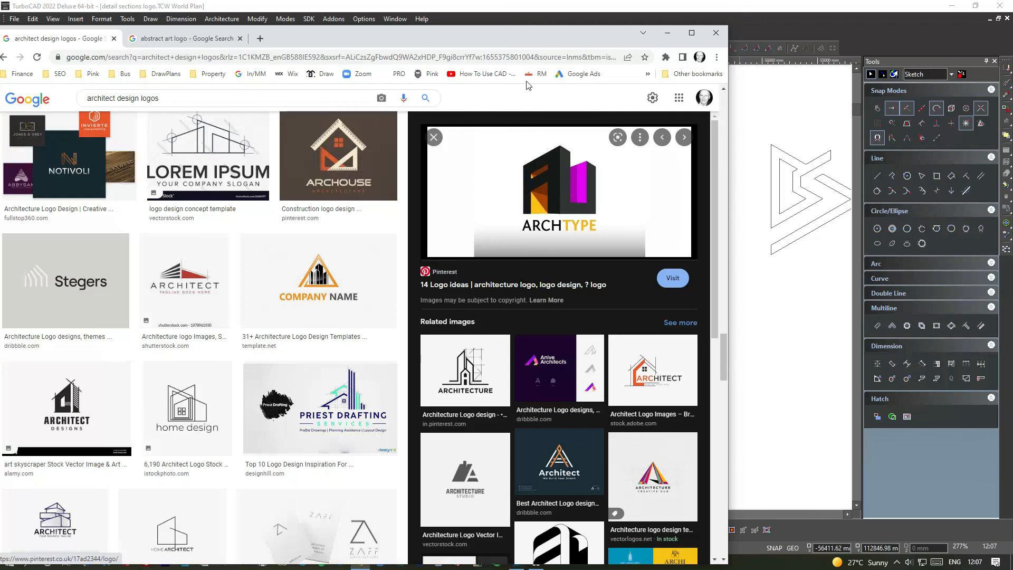
pyautogui.moveTo(523, 36); pyautogui.dragTo(0, 45)
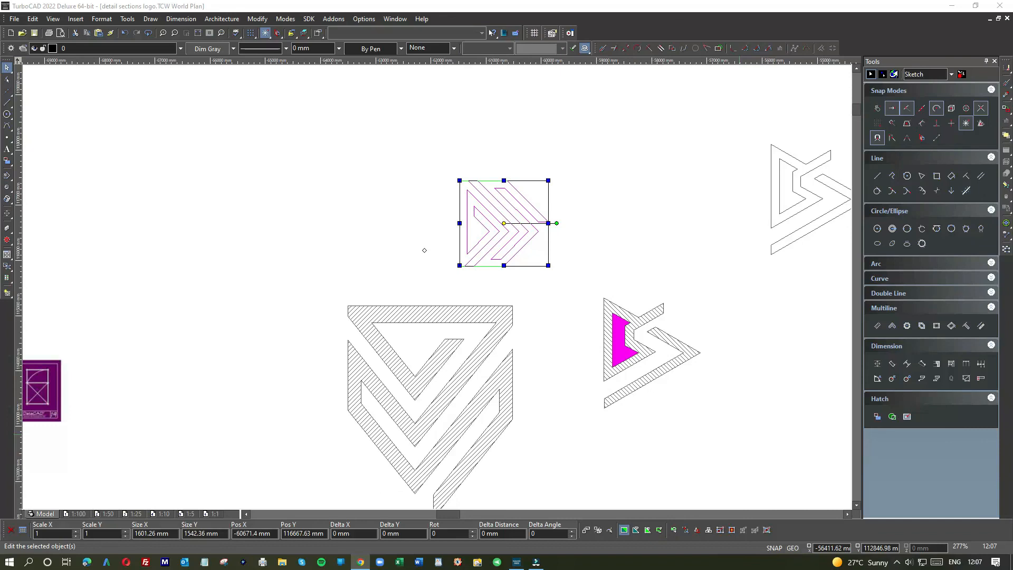
pyautogui.scroll(-3, 424, 249)
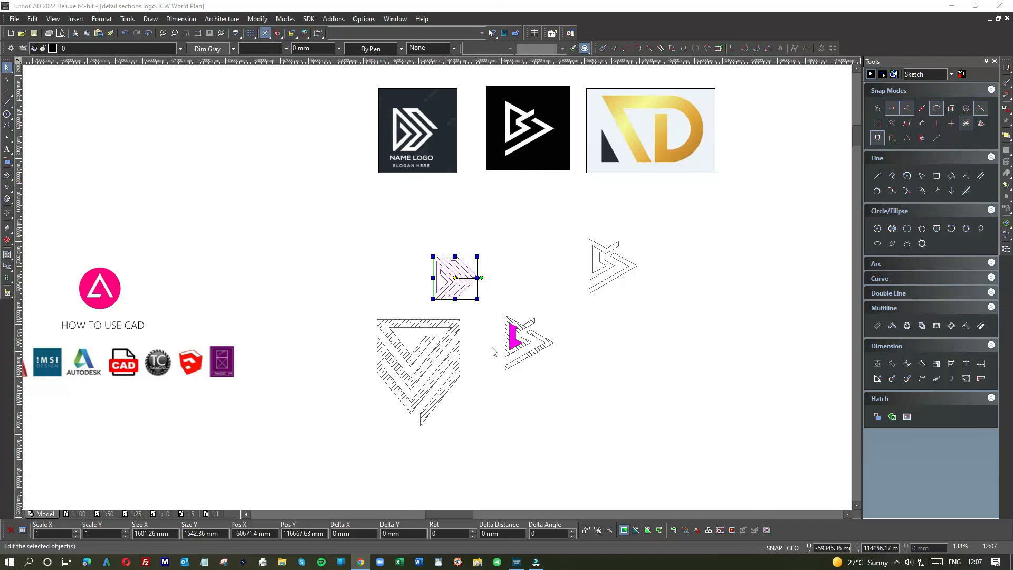
pyautogui.click(529, 251)
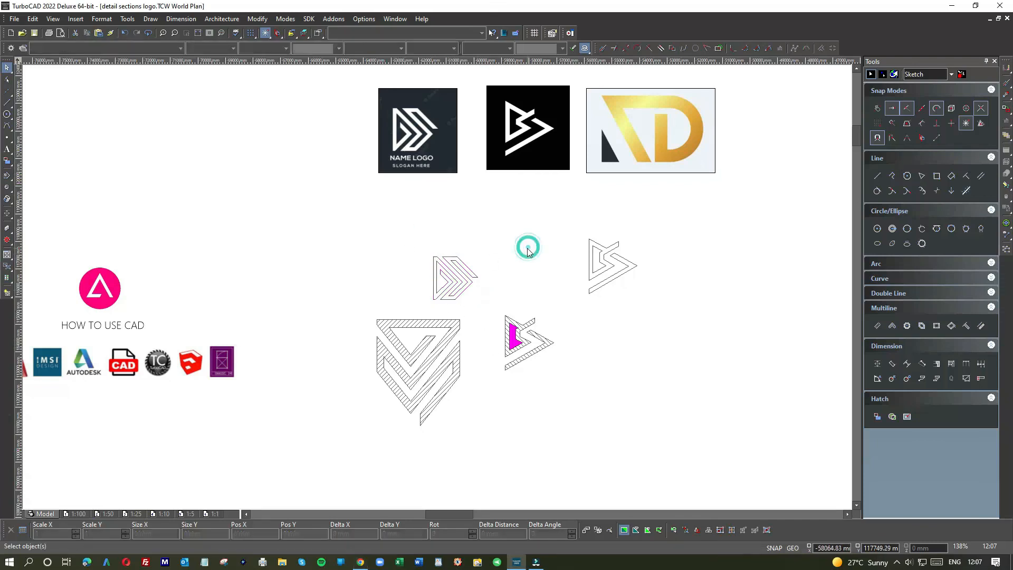